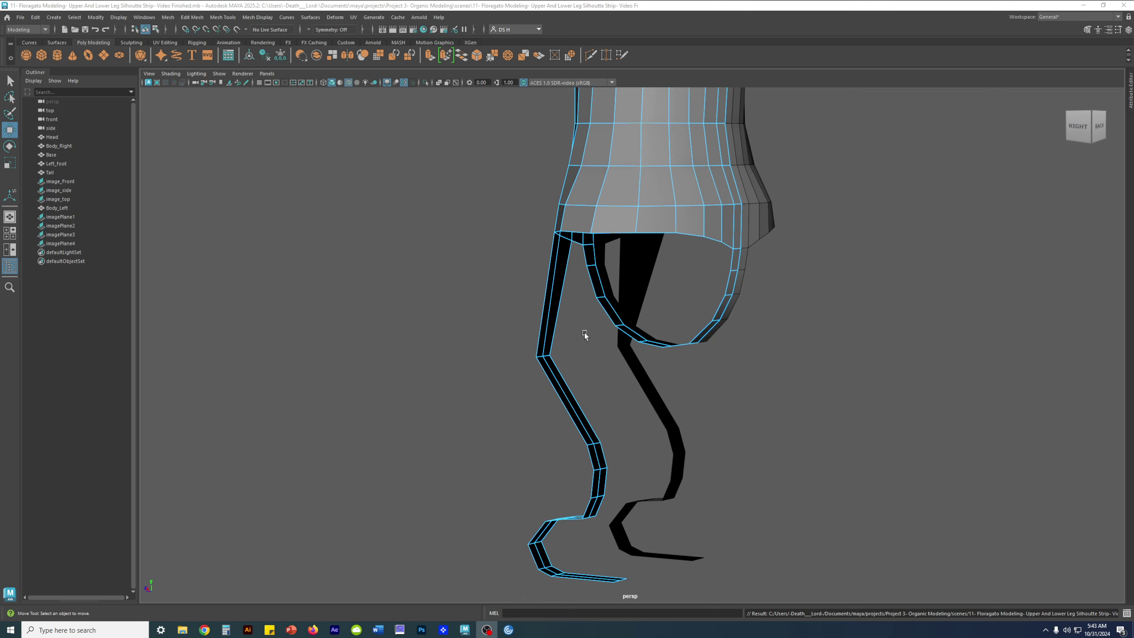
# Even out the lowest row of the body's side by moving its front and rear vertical edges slightly toward the middle edge.
pyautogui.keyDown('alt'); pyautogui.moveTo(585, 334); pyautogui.dragTo(681, 344); pyautogui.keyUp('alt')
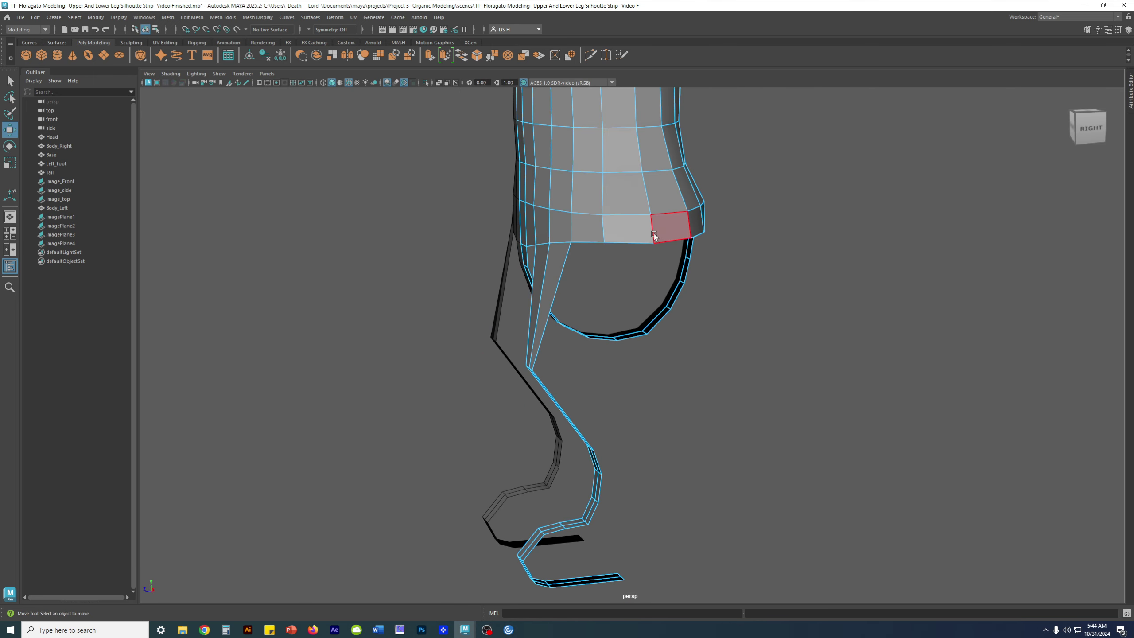
pyautogui.click(616, 239)
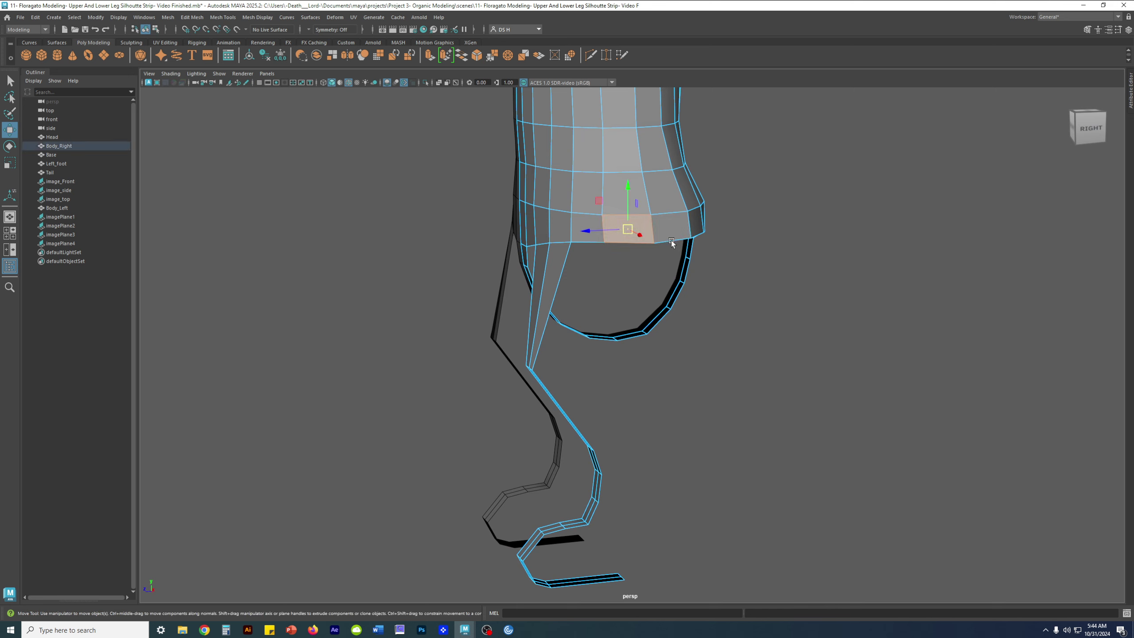
pyautogui.click(788, 223)
pyautogui.keyDown('alt'); pyautogui.moveTo(789, 226); pyautogui.dragTo(646, 209); pyautogui.keyUp('alt')
pyautogui.keyDown('alt'); pyautogui.moveTo(597, 361); pyautogui.dragTo(687, 295); pyautogui.keyUp('alt')
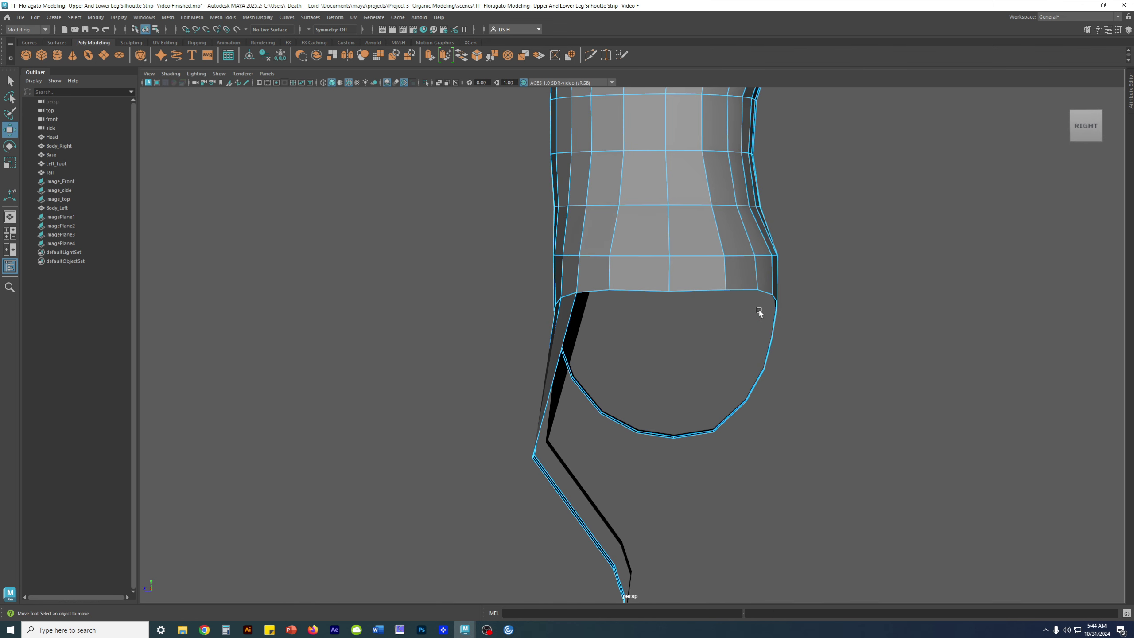
pyautogui.press('3')
pyautogui.press('1')
pyautogui.click(607, 277)
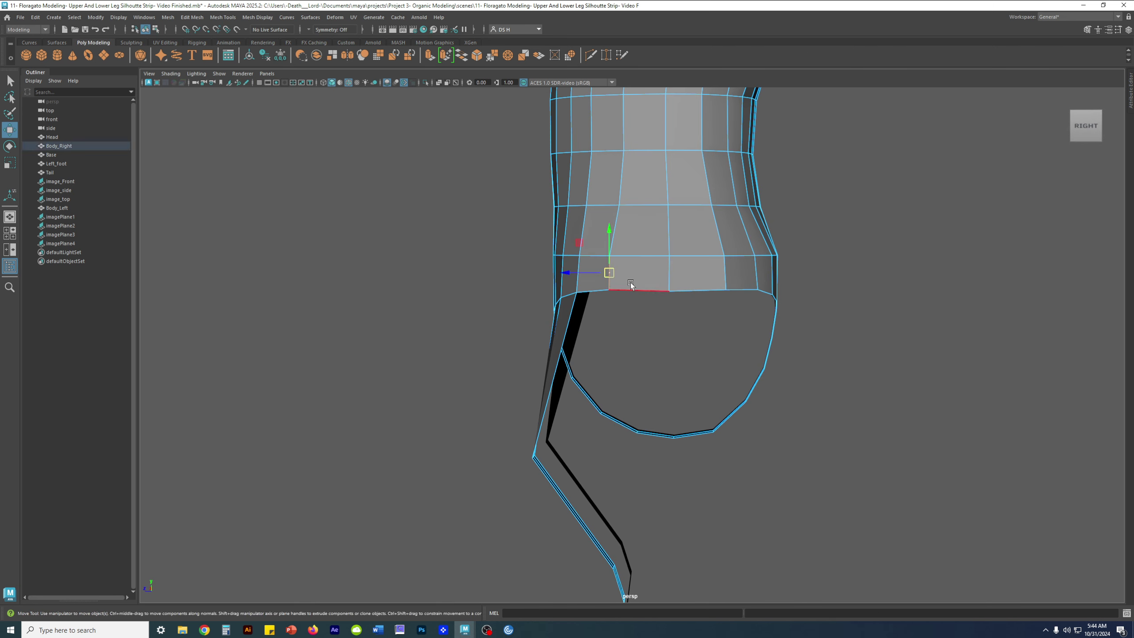
pyautogui.moveTo(577, 273); pyautogui.dragTo(582, 273)
pyautogui.press('Right')
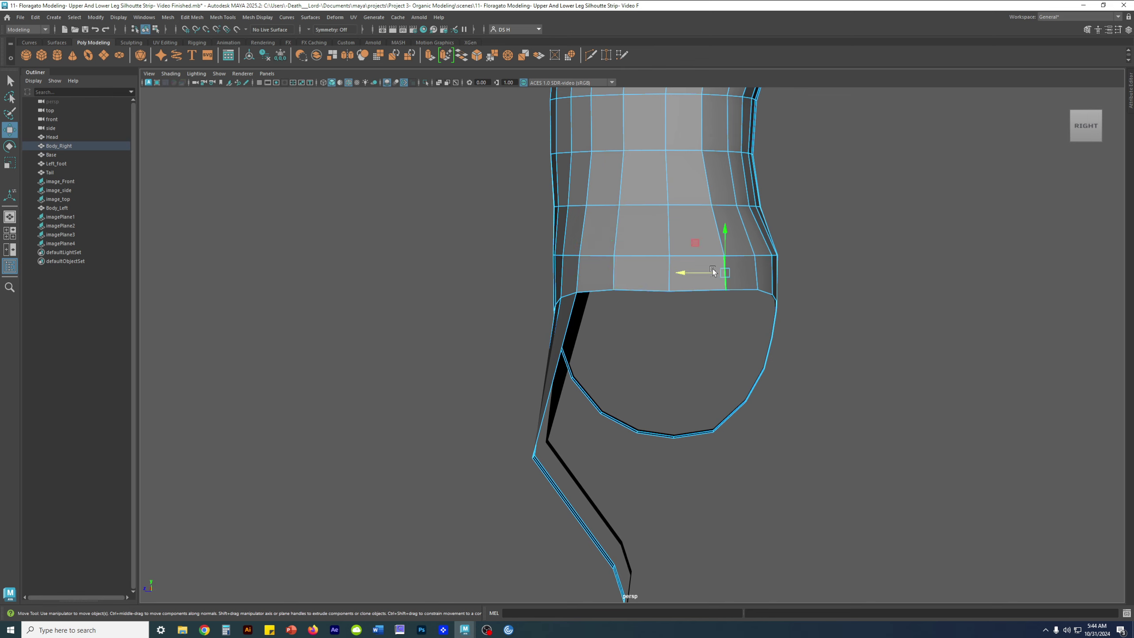
pyautogui.press('Right')
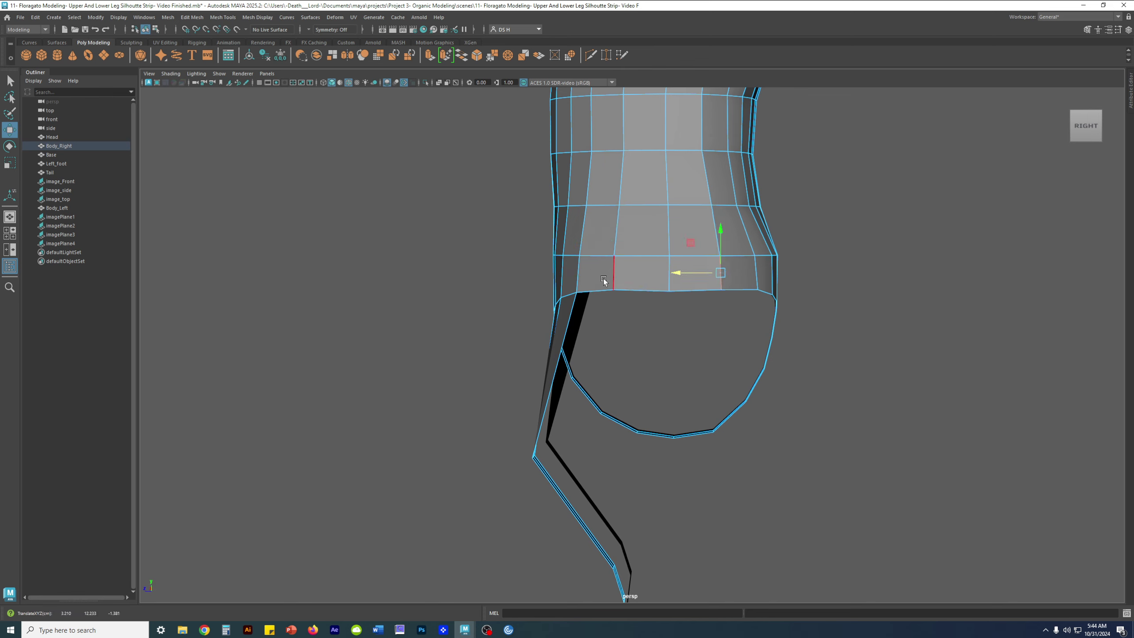
# Pull the outermost hem vertices of the hip slightly inward along the width axis, viewed from the front.
pyautogui.keyDown('alt'); pyautogui.moveTo(603, 281); pyautogui.dragTo(712, 289); pyautogui.keyUp('alt')
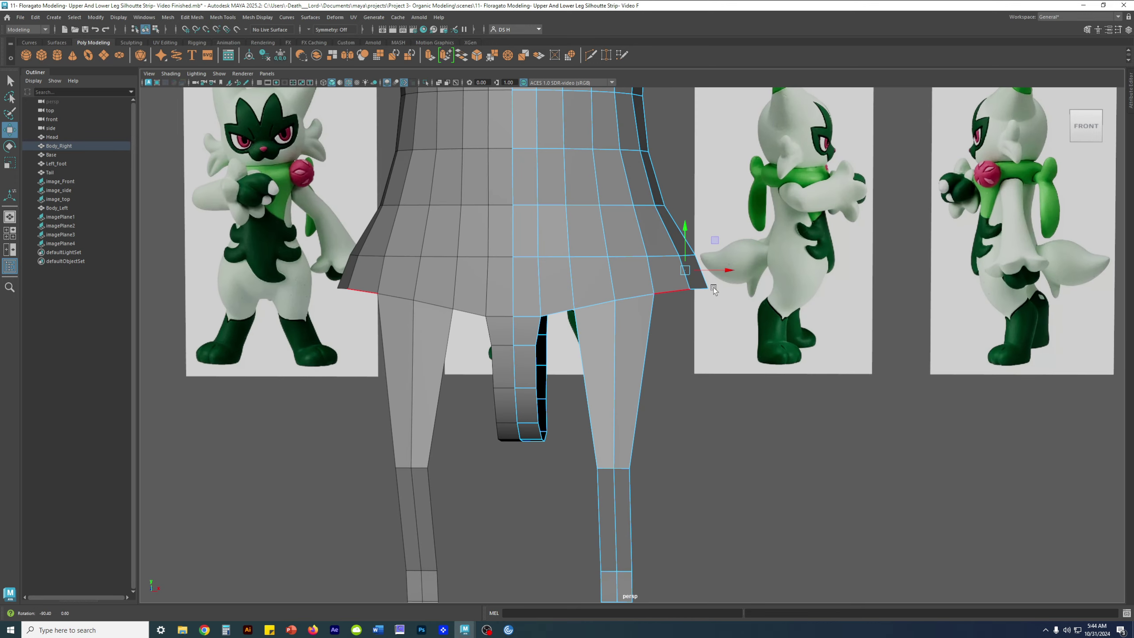
pyautogui.moveTo(713, 269); pyautogui.dragTo(659, 269, button='right')
pyautogui.moveTo(696, 278); pyautogui.dragTo(718, 298)
pyautogui.moveTo(724, 287); pyautogui.dragTo(721, 284)
pyautogui.press('3')
pyautogui.press('1')
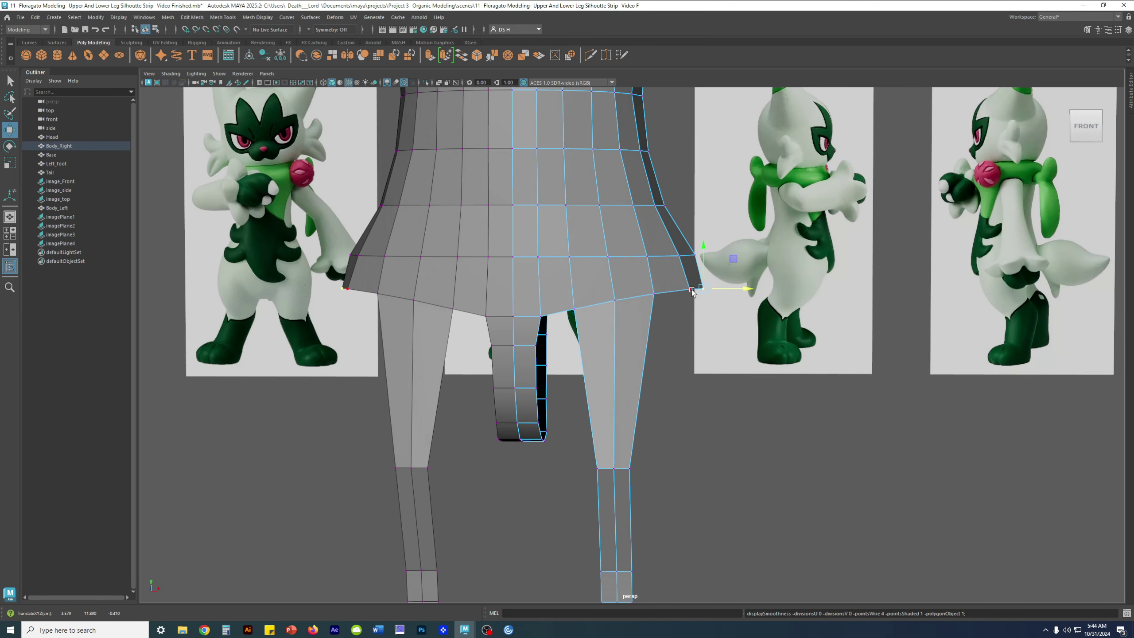
pyautogui.click(689, 288)
pyautogui.moveTo(714, 289); pyautogui.dragTo(711, 289)
pyautogui.click(706, 308)
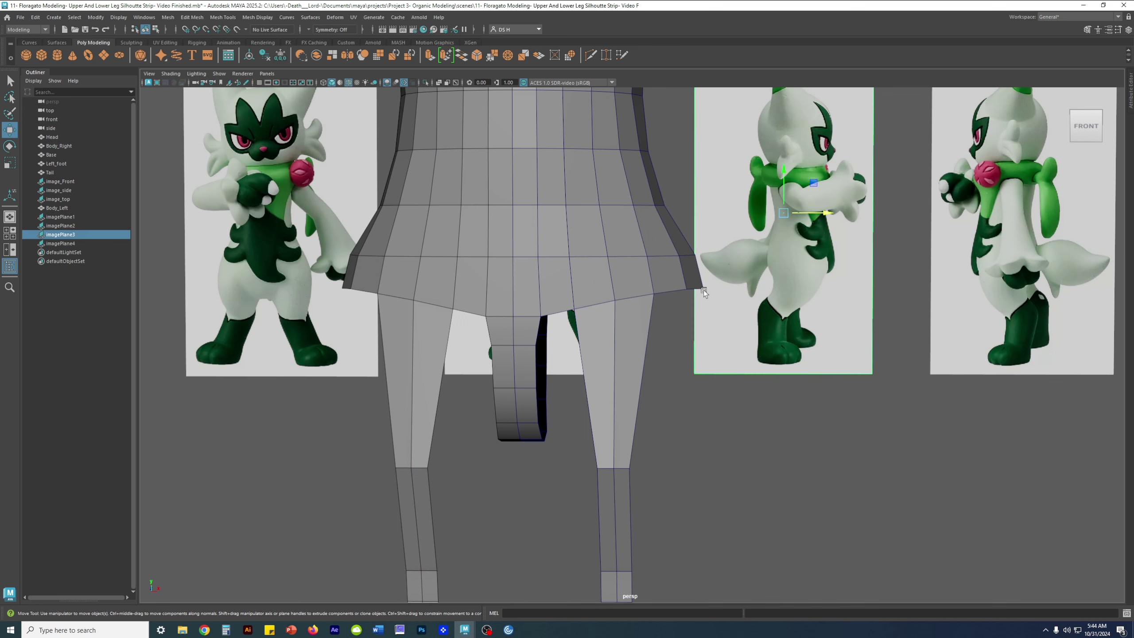
# Adjust the rear hem vertex near the hip's outer side and a nearby second-row vertex sideways, viewed from behind.
pyautogui.click(689, 279)
pyautogui.press('F9')
pyautogui.click(701, 286)
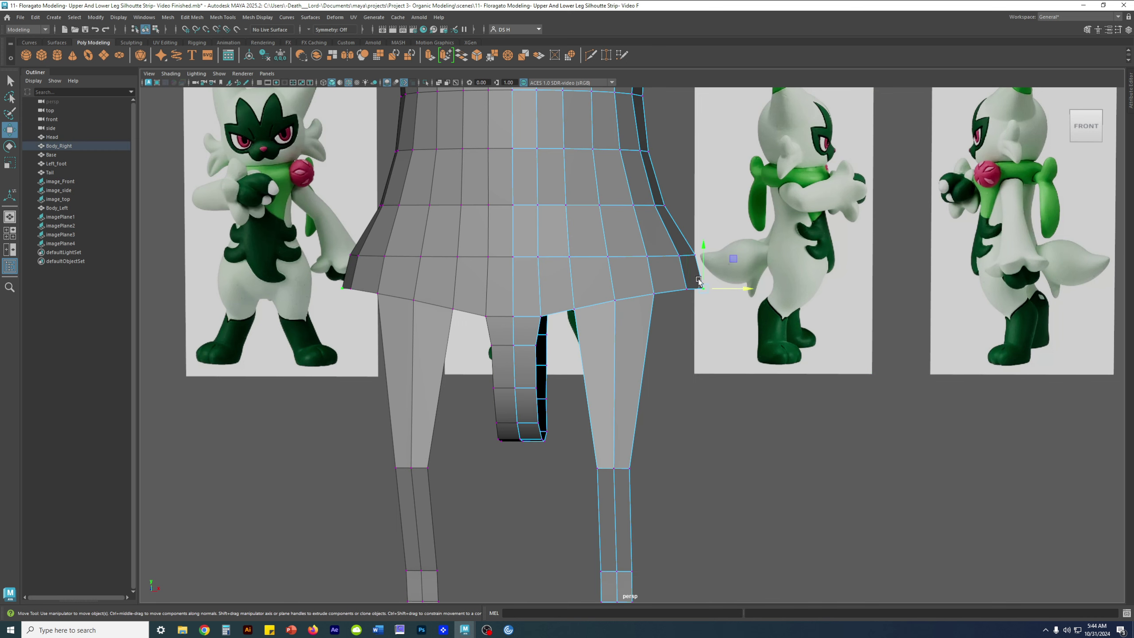
pyautogui.keyDown('alt'); pyautogui.moveTo(718, 288); pyautogui.dragTo(540, 290); pyautogui.keyUp('alt')
pyautogui.click(580, 286)
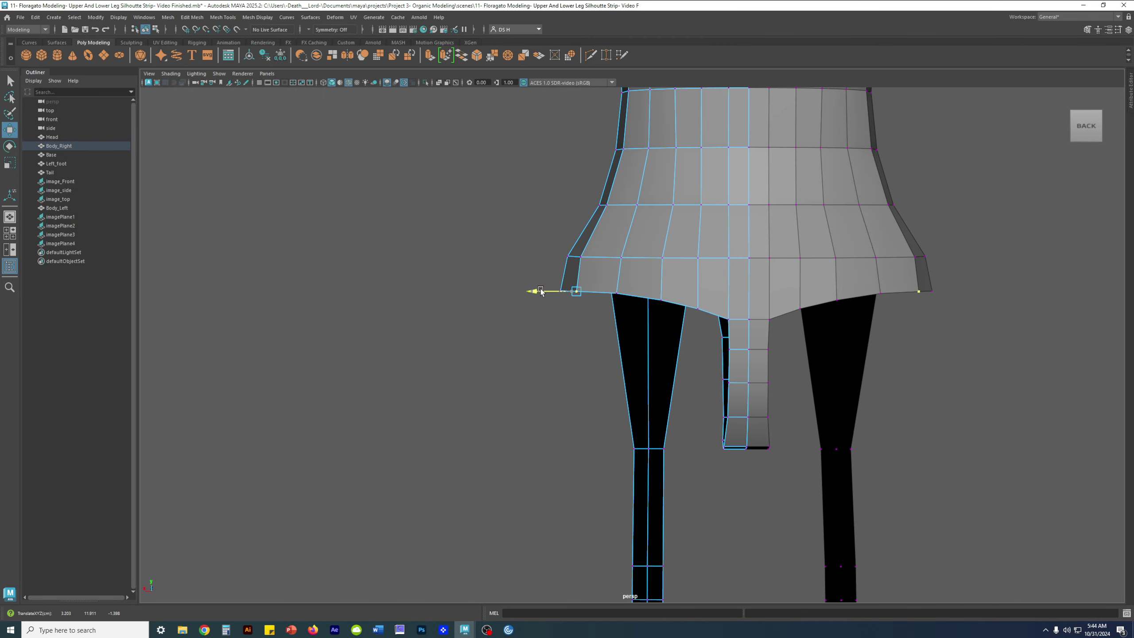
pyautogui.click(624, 268)
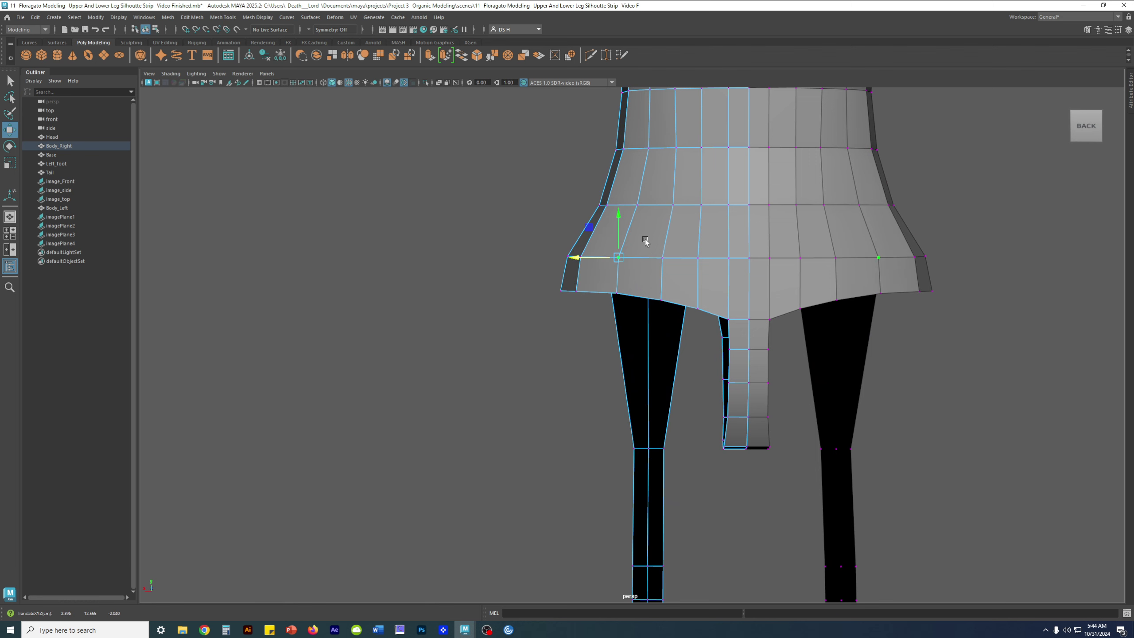
# Nudge the rear-side vertex two rows above the hem slightly forward and check the body's shape in smooth preview.
pyautogui.keyDown('alt'); pyautogui.moveTo(645, 241); pyautogui.dragTo(754, 300); pyautogui.keyUp('alt')
pyautogui.click(872, 326)
pyautogui.click(714, 325)
pyautogui.moveTo(685, 324); pyautogui.dragTo(683, 323)
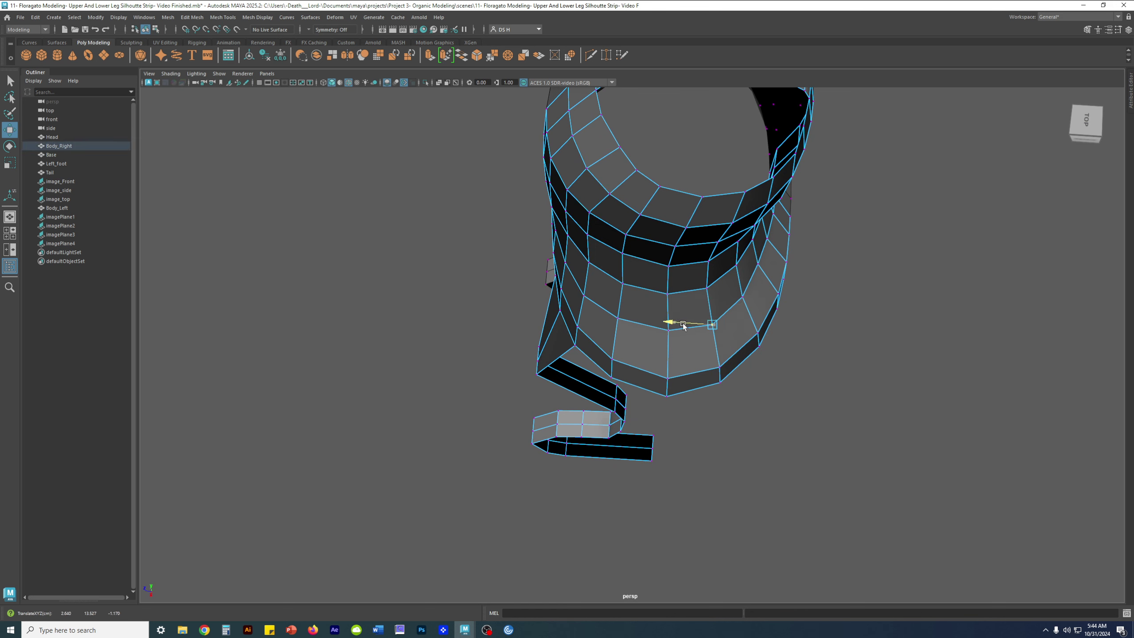
pyautogui.keyDown('alt'); pyautogui.moveTo(786, 405); pyautogui.dragTo(797, 341); pyautogui.keyUp('alt')
pyautogui.press('3')
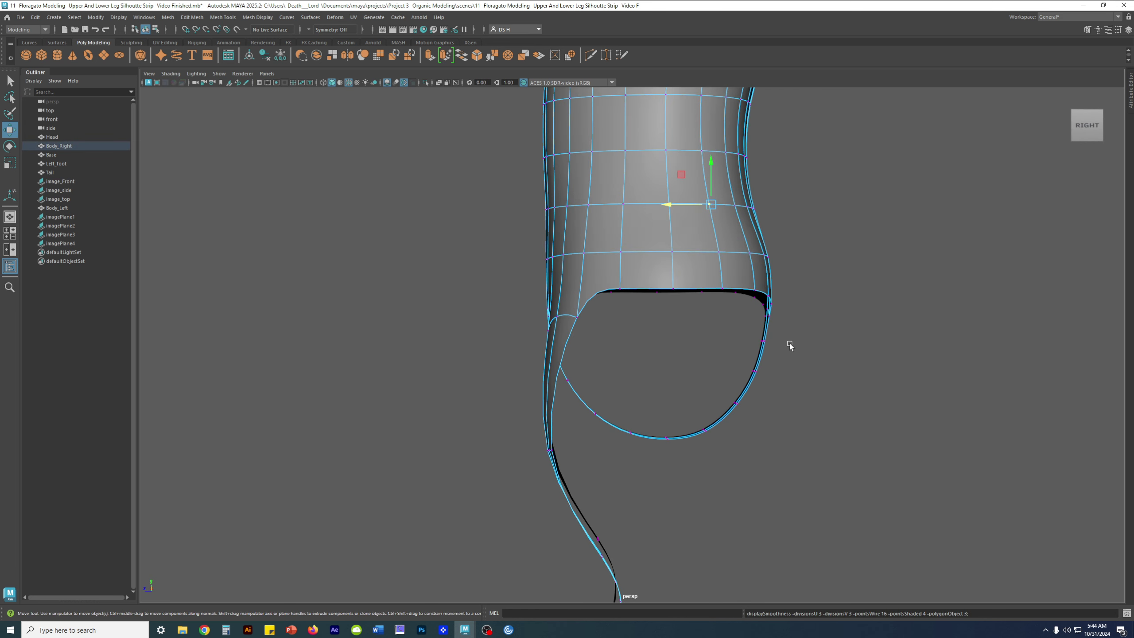
pyautogui.press('1')
pyautogui.keyDown('alt'); pyautogui.moveTo(685, 302); pyautogui.dragTo(684, 297); pyautogui.keyUp('alt')
pyautogui.moveTo(684, 296); pyautogui.dragTo(673, 242, button='right')
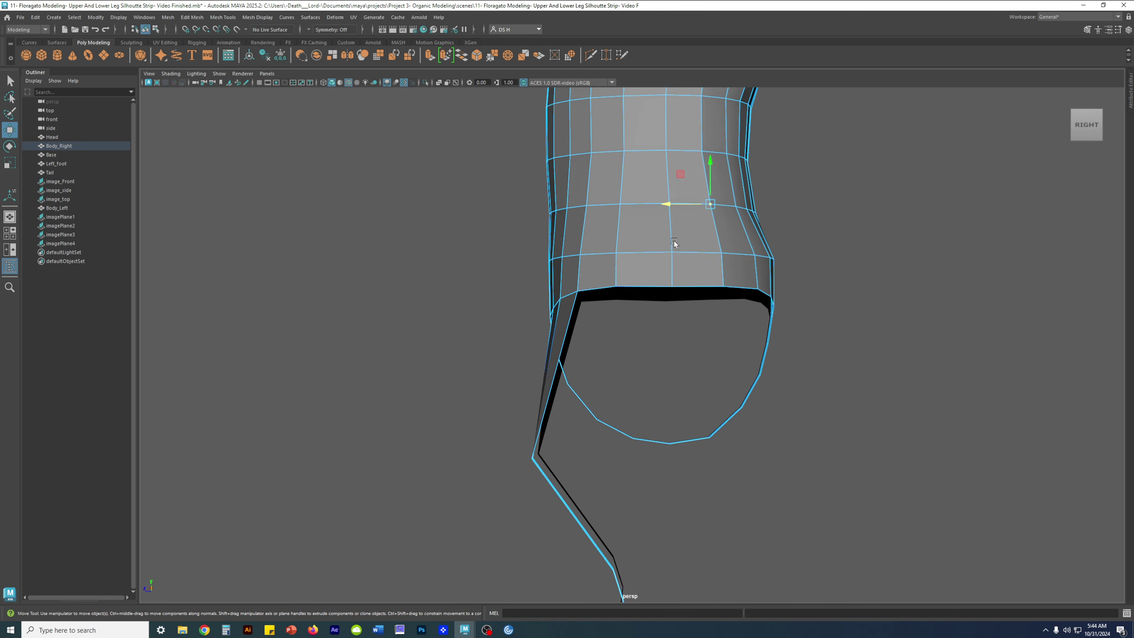
# Straighten the three middle vertical edges of the hip's lowest side row by scaling each along the depth axis.
pyautogui.click(671, 269)
pyautogui.press('r')
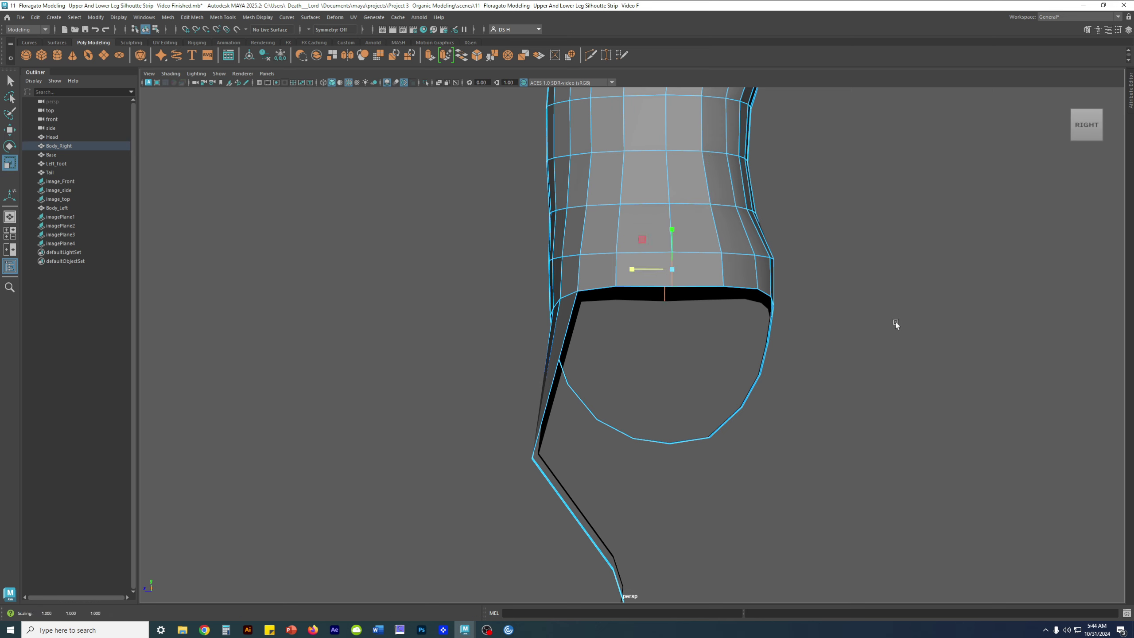
pyautogui.click(895, 323)
pyautogui.click(728, 274)
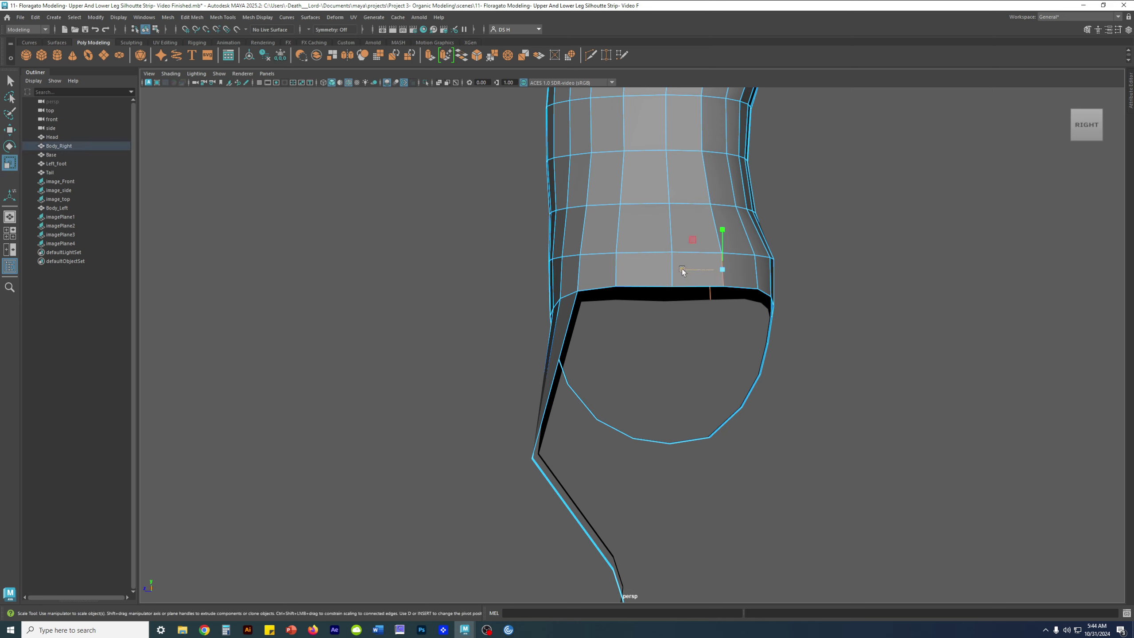
pyautogui.click(621, 265)
pyautogui.moveTo(575, 269); pyautogui.dragTo(980, 288)
pyautogui.click(980, 288)
# Extrude the two middle hem edges on the hip's side and pull them down to start an outer leg strip.
pyautogui.keyDown('alt'); pyautogui.moveTo(773, 295); pyautogui.dragTo(710, 333); pyautogui.keyUp('alt')
pyautogui.click(703, 298)
pyautogui.press('w')
pyautogui.keyDown('shift'); pyautogui.click(652, 305); pyautogui.keyUp('shift')
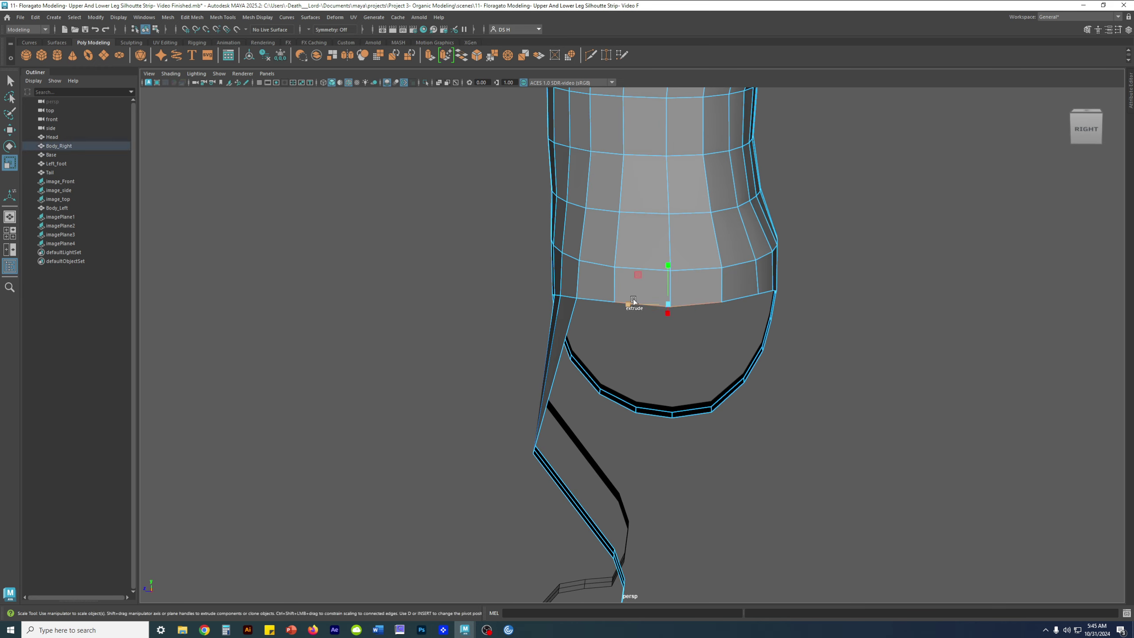
pyautogui.keyDown('alt'); pyautogui.moveTo(652, 305); pyautogui.dragTo(878, 329); pyautogui.keyUp('alt')
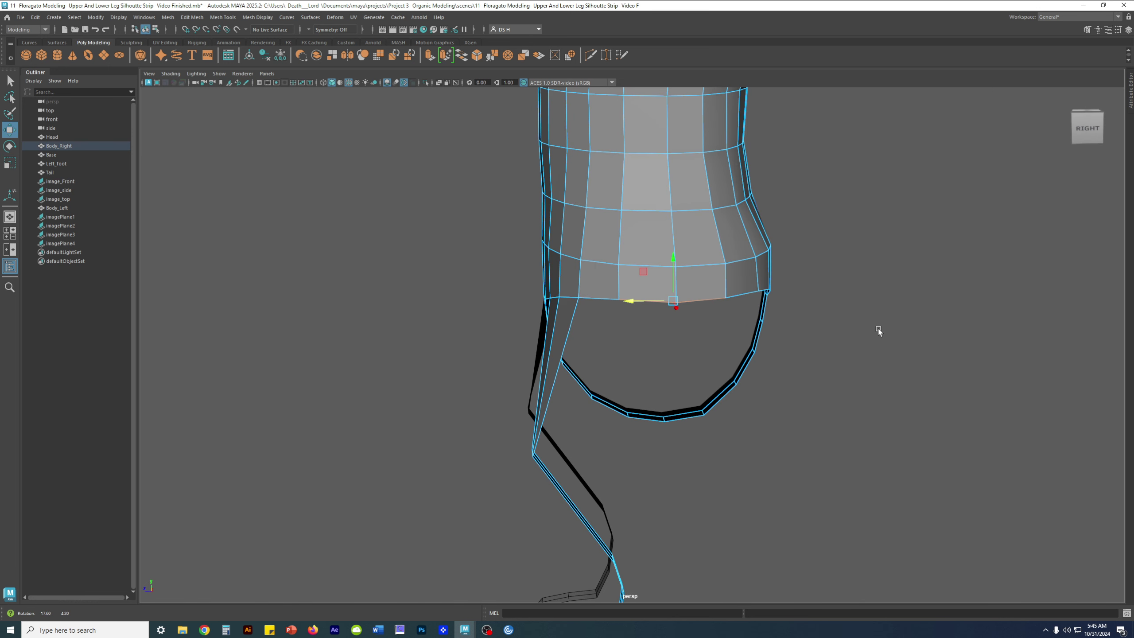
pyautogui.keyDown('shift'); pyautogui.moveTo(899, 225); pyautogui.dragTo(901, 251, button='right'); pyautogui.keyUp('shift')
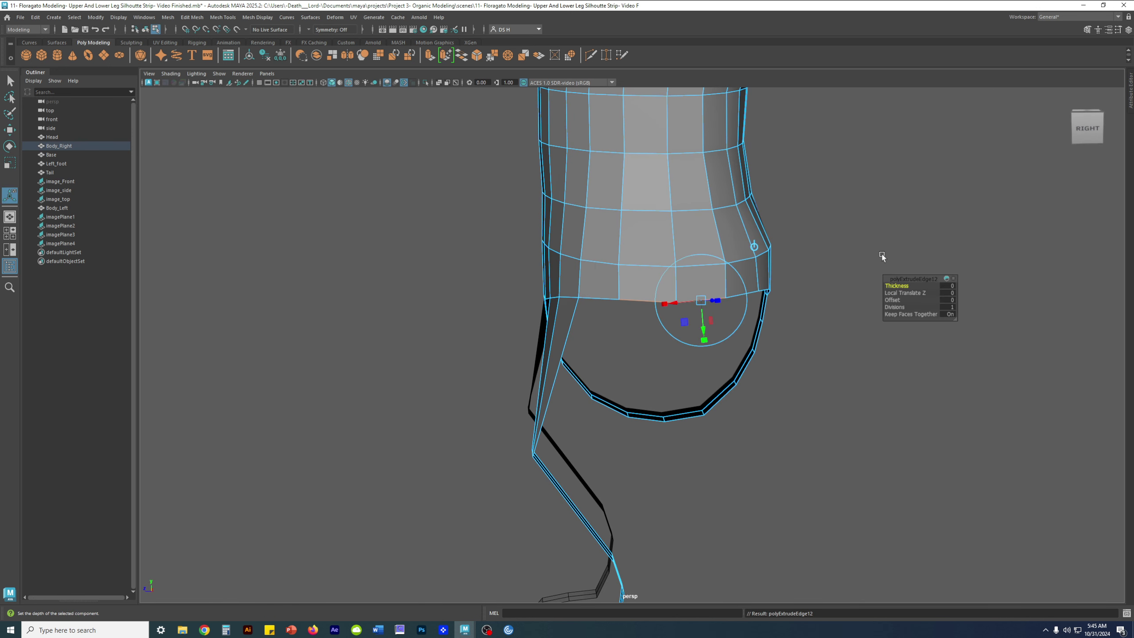
pyautogui.press('w')
pyautogui.keyDown('alt'); pyautogui.moveTo(639, 336); pyautogui.dragTo(741, 357); pyautogui.keyUp('alt')
# Scale the new strip's two lower edges level and narrow them so the strip tapers downward.
pyautogui.press('r')
pyautogui.keyDown('alt'); pyautogui.moveTo(741, 357); pyautogui.dragTo(877, 406, button='right'); pyautogui.keyUp('alt')
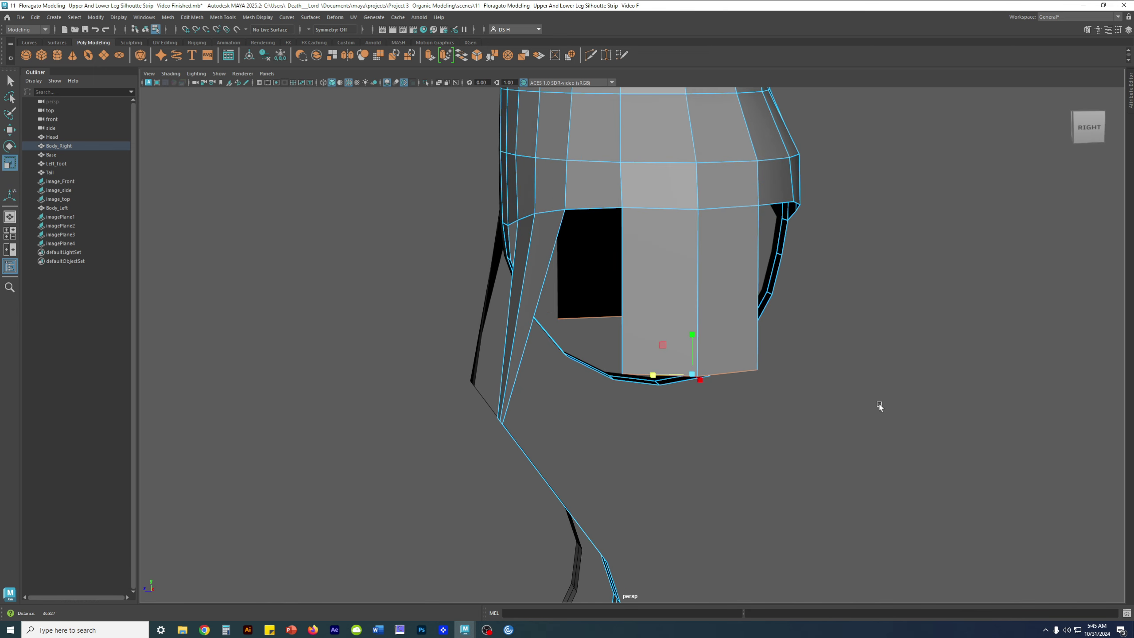
pyautogui.moveTo(691, 334); pyautogui.dragTo(754, 371)
pyautogui.moveTo(752, 371); pyautogui.dragTo(739, 369)
pyautogui.keyDown('alt'); pyautogui.moveTo(739, 369); pyautogui.dragTo(732, 411); pyautogui.keyUp('alt')
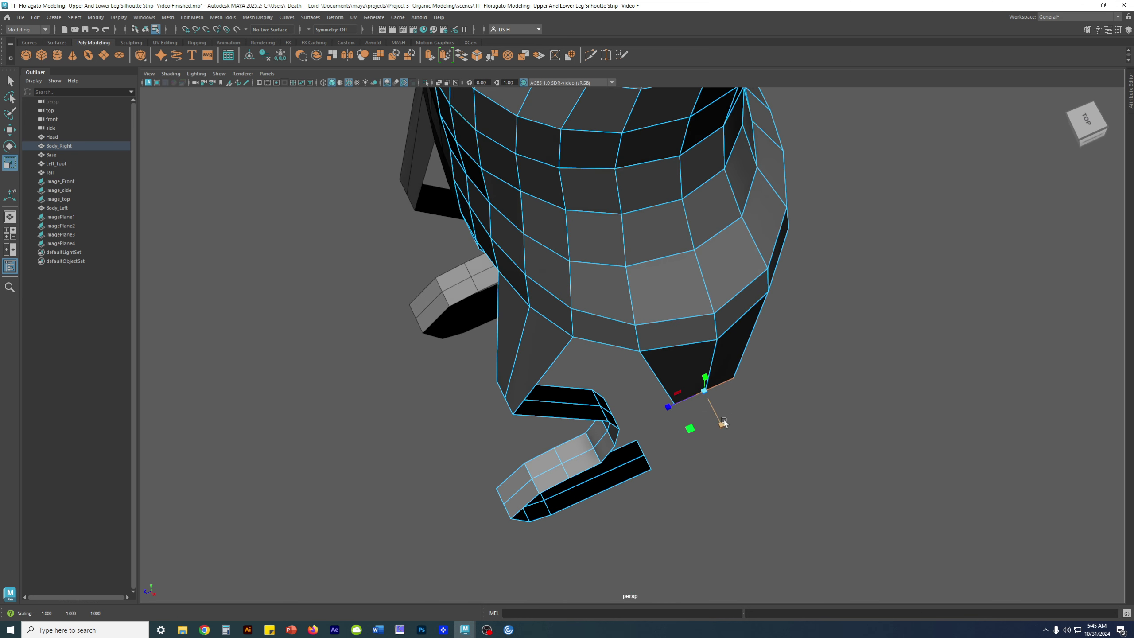
pyautogui.keyDown('alt'); pyautogui.moveTo(702, 390); pyautogui.dragTo(599, 276); pyautogui.keyUp('alt')
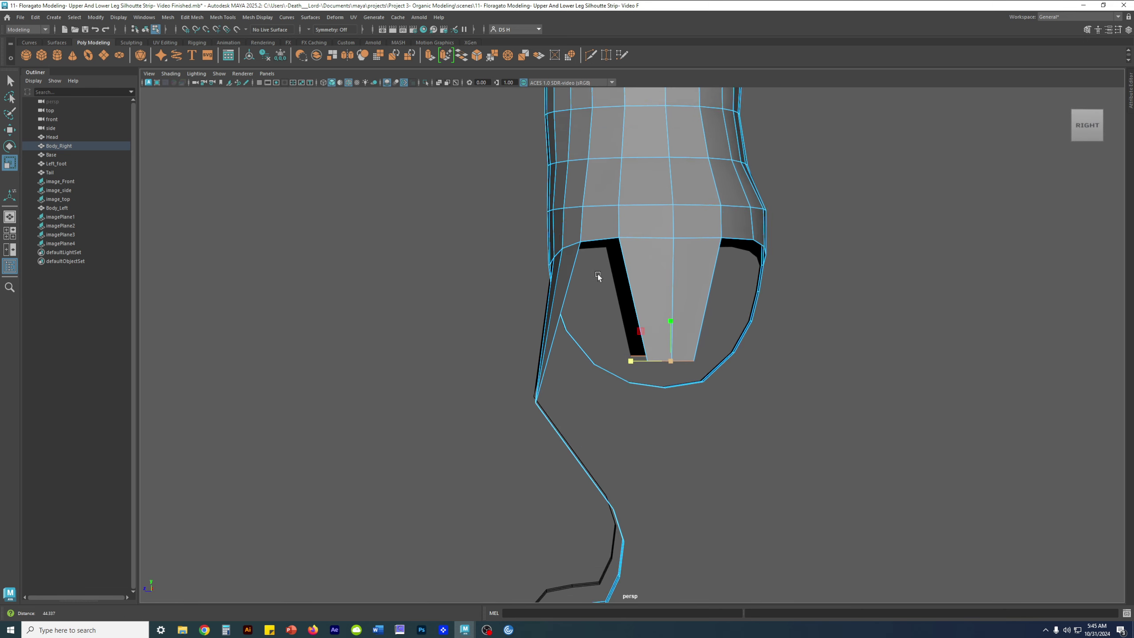
# In the orthographic side view, lower the outer strip's end edges level with the knee point of the front leg strip.
pyautogui.scroll(-2, 598, 276)
pyautogui.press('w')
pyautogui.keyDown('alt'); pyautogui.moveTo(641, 361); pyautogui.dragTo(699, 381); pyautogui.keyUp('alt')
pyautogui.press('space')
pyautogui.press('space')
pyautogui.keyDown('alt'); pyautogui.moveTo(576, 281); pyautogui.dragTo(608, 345, button='middle'); pyautogui.keyUp('alt')
pyautogui.moveTo(610, 288); pyautogui.dragTo(617, 333)
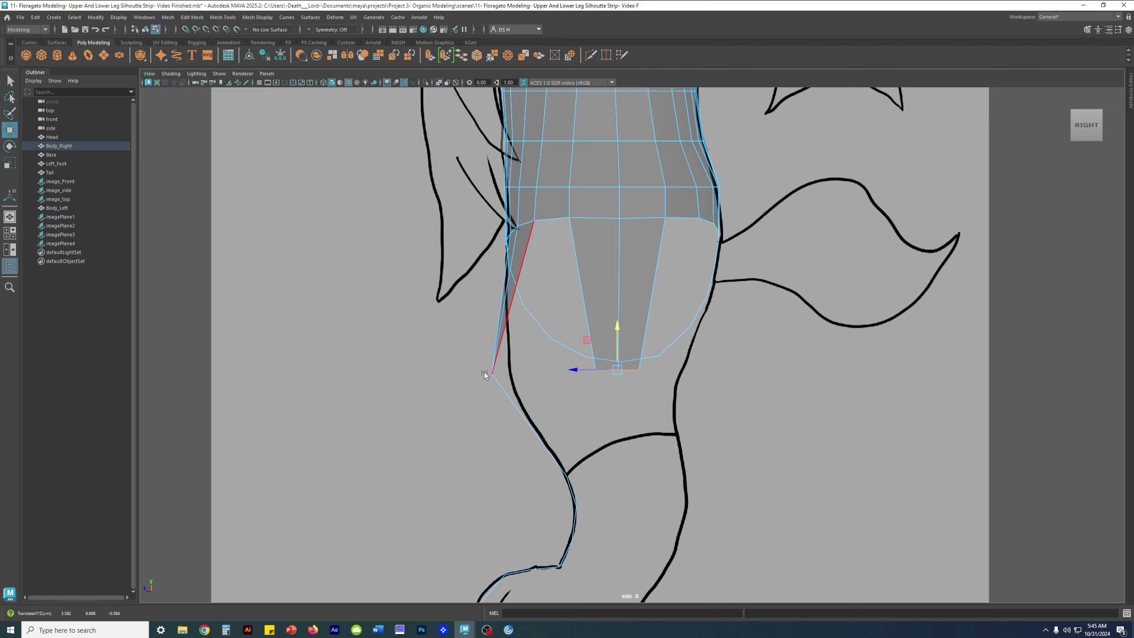
pyautogui.scroll(3, 711, 403)
pyautogui.moveTo(576, 388); pyautogui.dragTo(399, 390)
pyautogui.hotkey('ctrl', 'z')
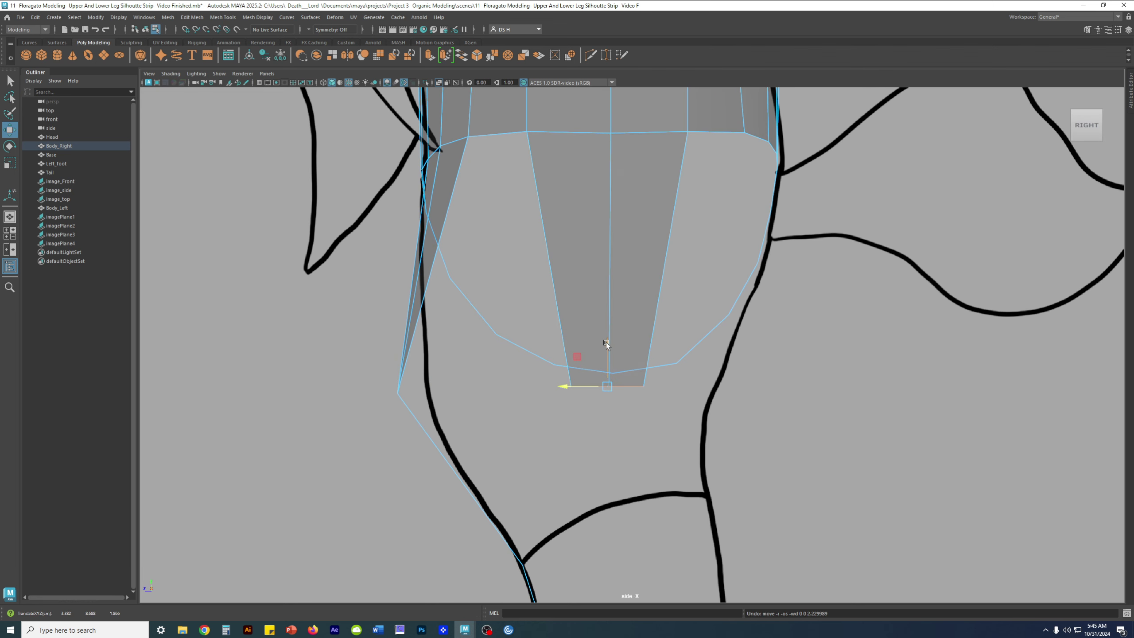
pyautogui.moveTo(605, 342); pyautogui.dragTo(600, 350)
# Try sliding the outer strip's end forward to the front strip's knee point to compare heights, and undo the slide.
pyautogui.moveTo(563, 394); pyautogui.dragTo(397, 392)
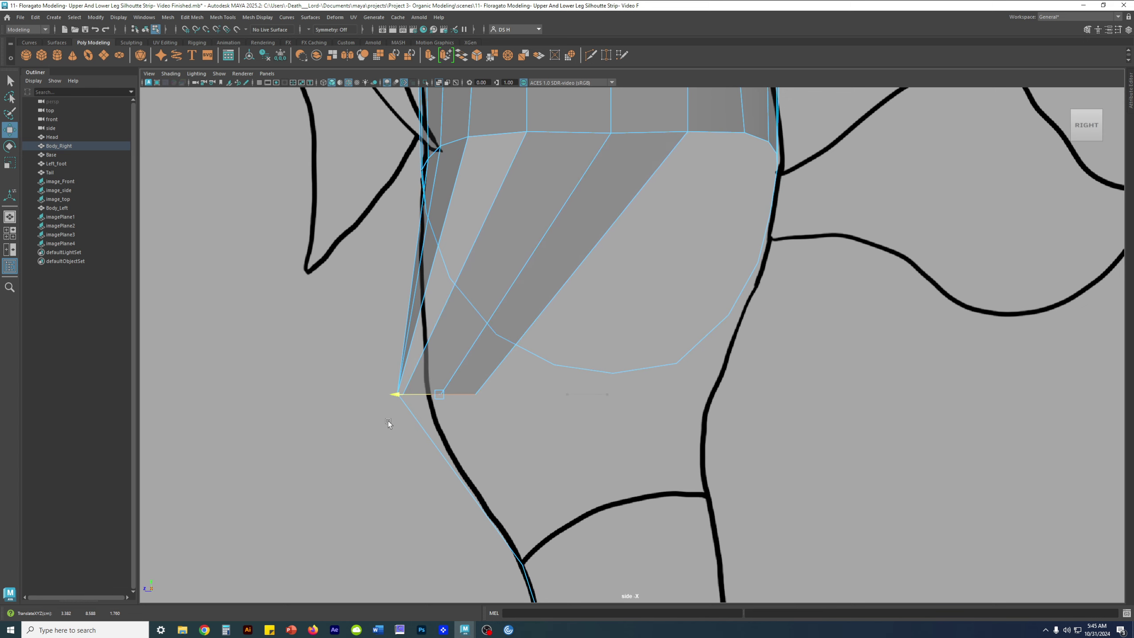
pyautogui.scroll(6, 363, 410)
pyautogui.keyDown('alt'); pyautogui.moveTo(386, 536); pyautogui.dragTo(670, 433, button='middle'); pyautogui.keyUp('alt')
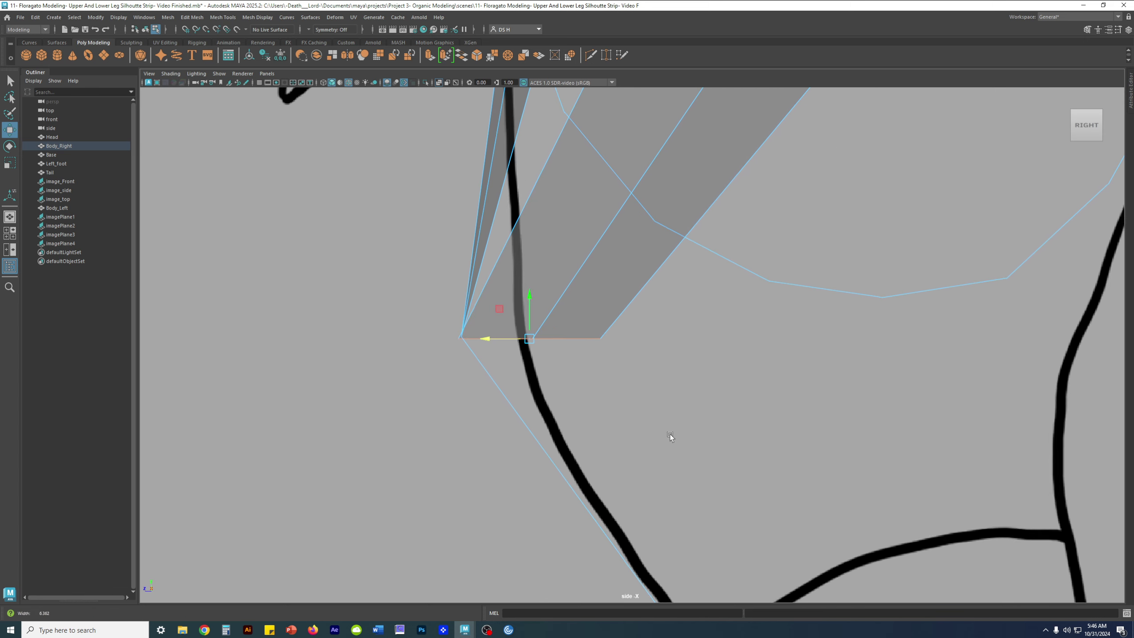
pyautogui.scroll(-5, 812, 398)
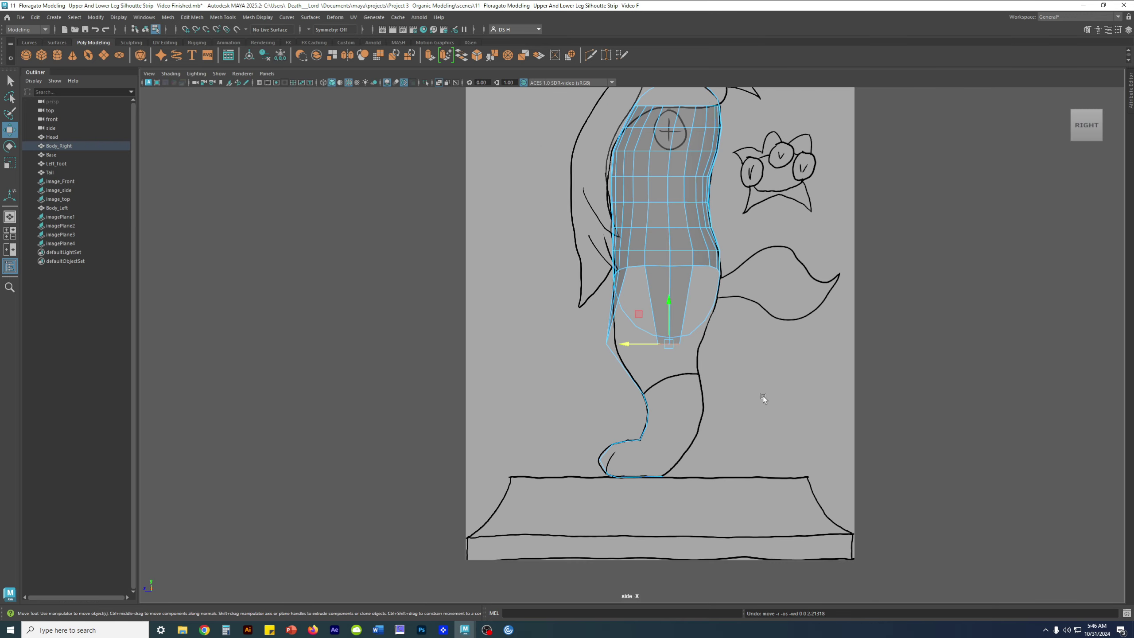
pyautogui.scroll(2, 763, 395)
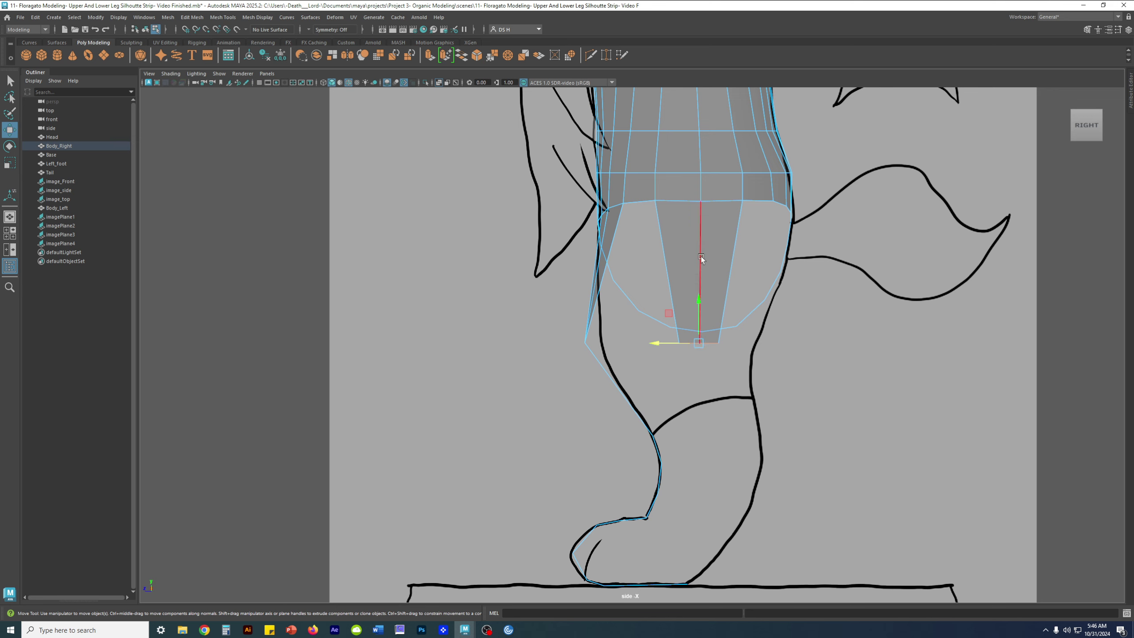
# Select the knee-level vertices of both the front and outer leg strips and move them down slightly together.
pyautogui.press('F9')
pyautogui.moveTo(659, 340); pyautogui.dragTo(609, 353)
pyautogui.moveTo(650, 302); pyautogui.dragTo(651, 303)
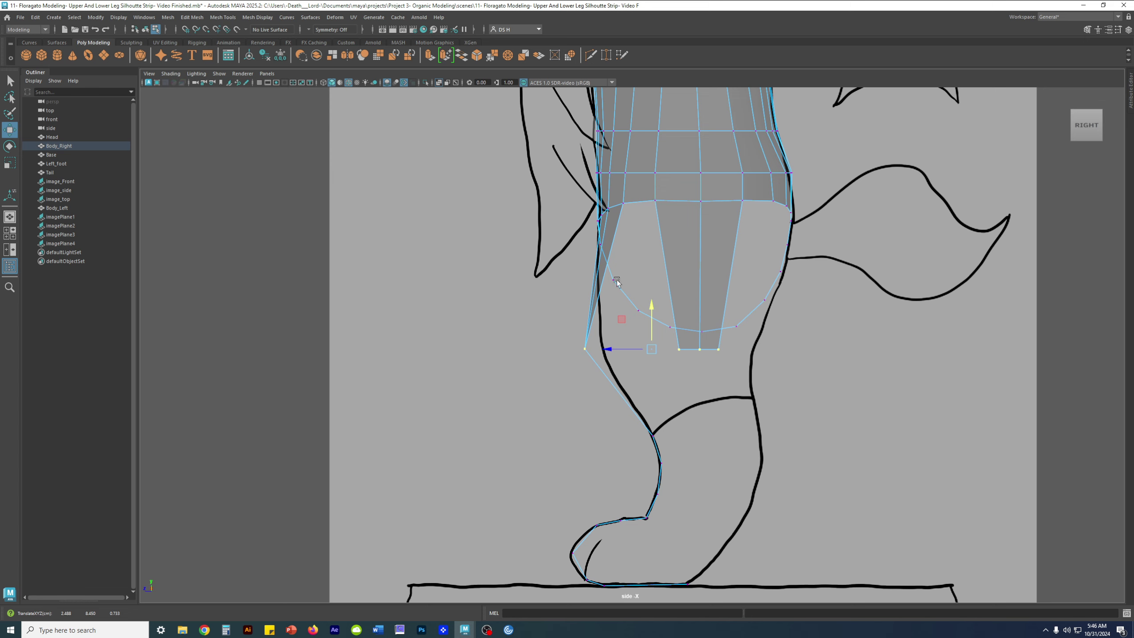
pyautogui.moveTo(652, 310); pyautogui.dragTo(651, 313)
pyautogui.click(865, 405)
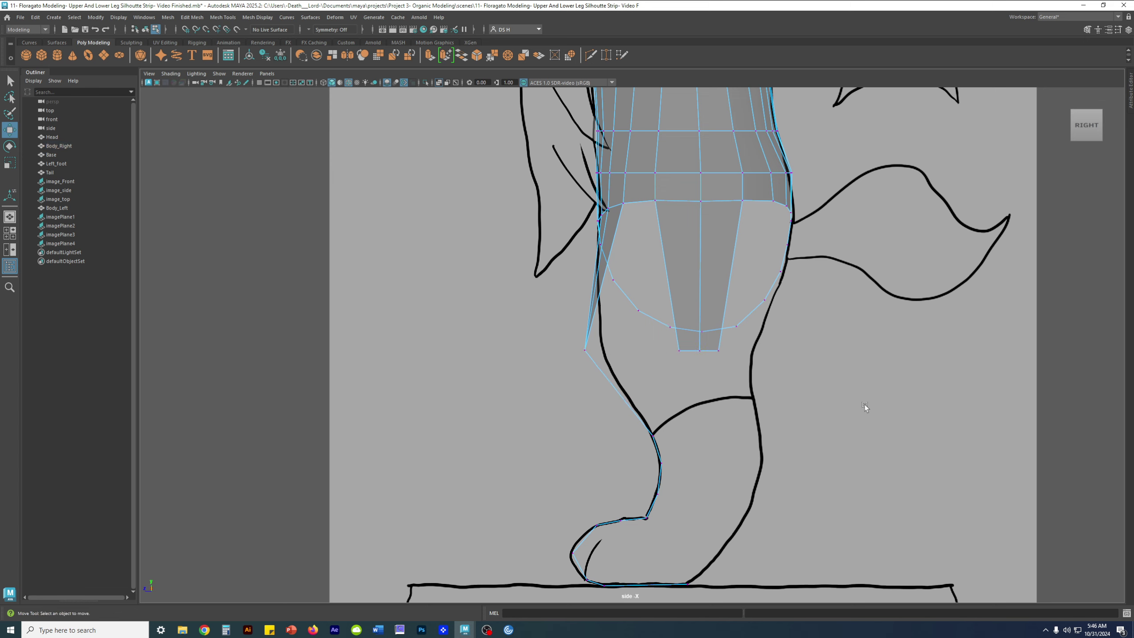
pyautogui.moveTo(540, 340); pyautogui.dragTo(859, 375)
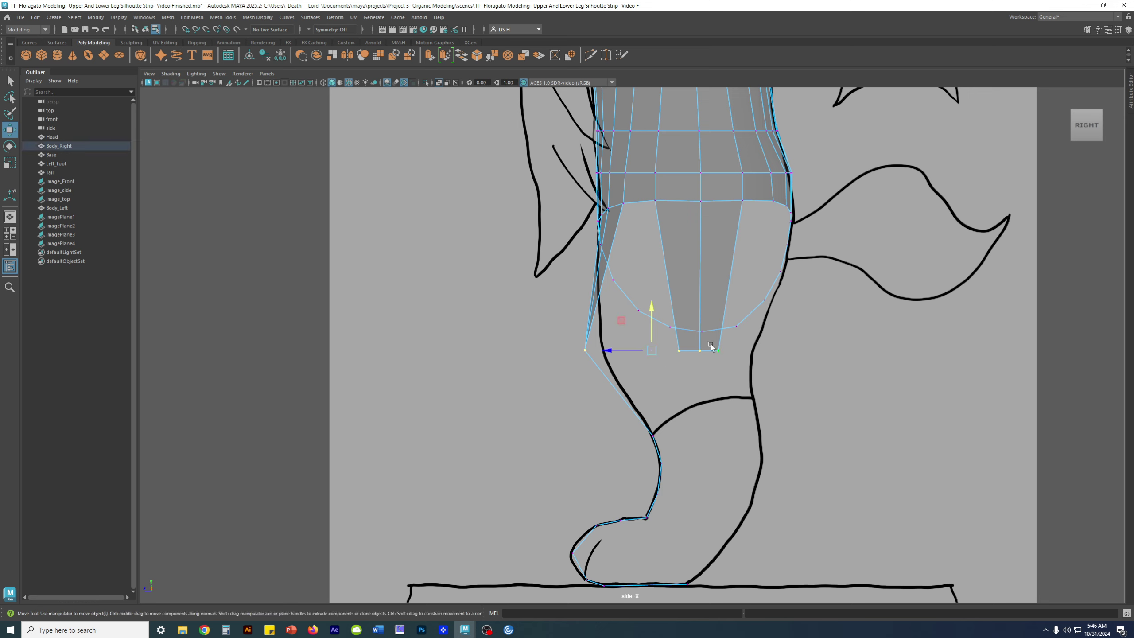
pyautogui.click(840, 396)
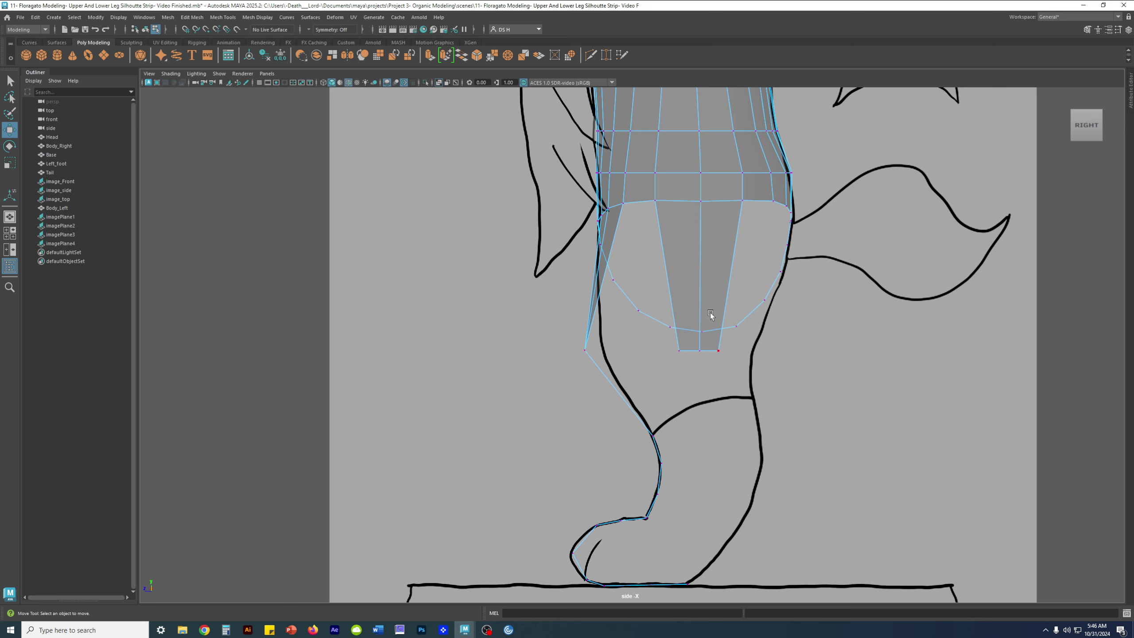
# Select the outer leg strip's two bottom edges and slide them slightly toward the front of the leg in the side view.
pyautogui.moveTo(711, 231); pyautogui.dragTo(711, 205, button='right')
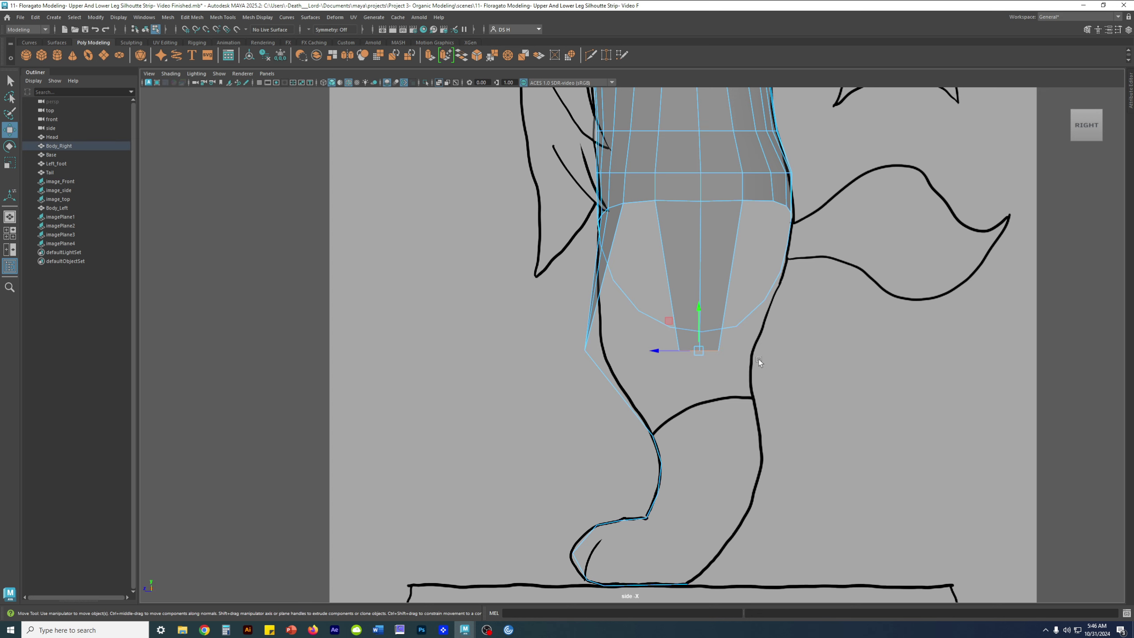
pyautogui.press('q')
pyautogui.press('w')
pyautogui.keyDown('alt'); pyautogui.moveTo(733, 332); pyautogui.dragTo(596, 334, button='middle'); pyautogui.keyUp('alt')
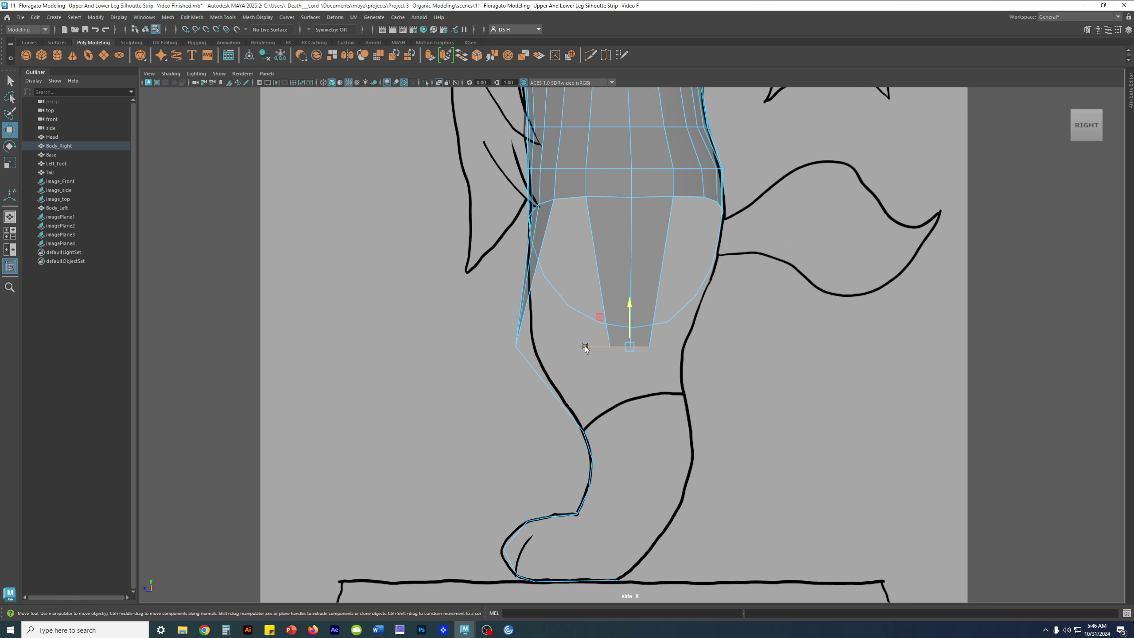
pyautogui.moveTo(584, 346); pyautogui.dragTo(561, 341)
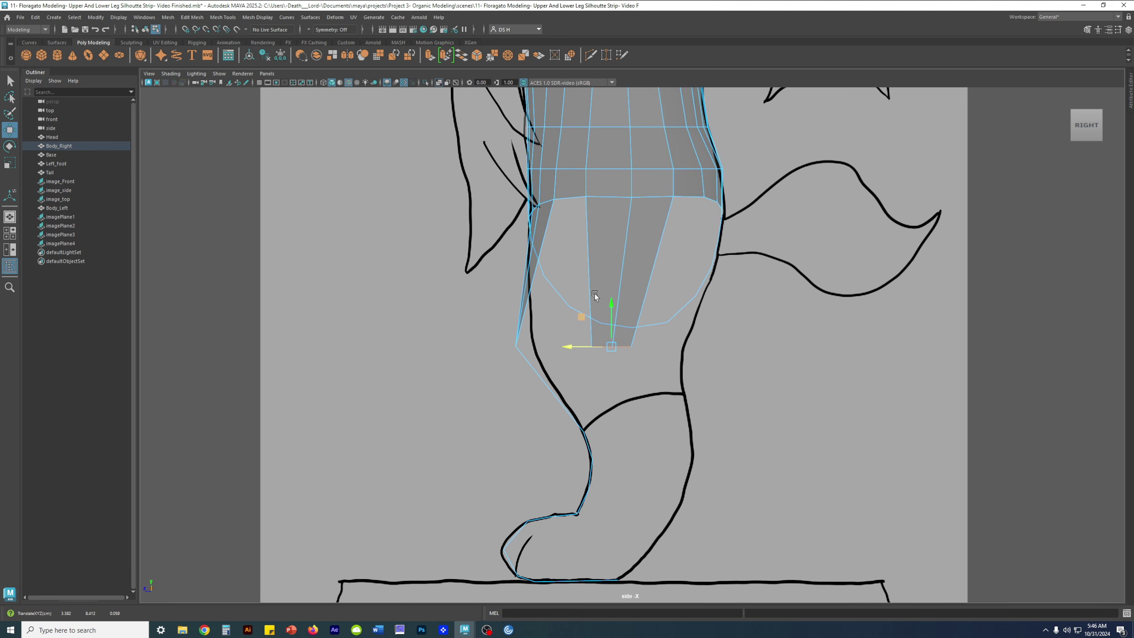
# Preview the body mesh smoothed, return it to the unsmoothed display, and check the outer strip's lower end against the reference.
pyautogui.keyDown('alt'); pyautogui.moveTo(650, 137); pyautogui.dragTo(556, 216, button='right'); pyautogui.keyUp('alt')
pyautogui.keyDown('alt'); pyautogui.moveTo(647, 156); pyautogui.dragTo(586, 199, button='right'); pyautogui.keyUp('alt')
pyautogui.keyDown('alt'); pyautogui.moveTo(667, 204); pyautogui.dragTo(681, 271, button='middle'); pyautogui.keyUp('alt')
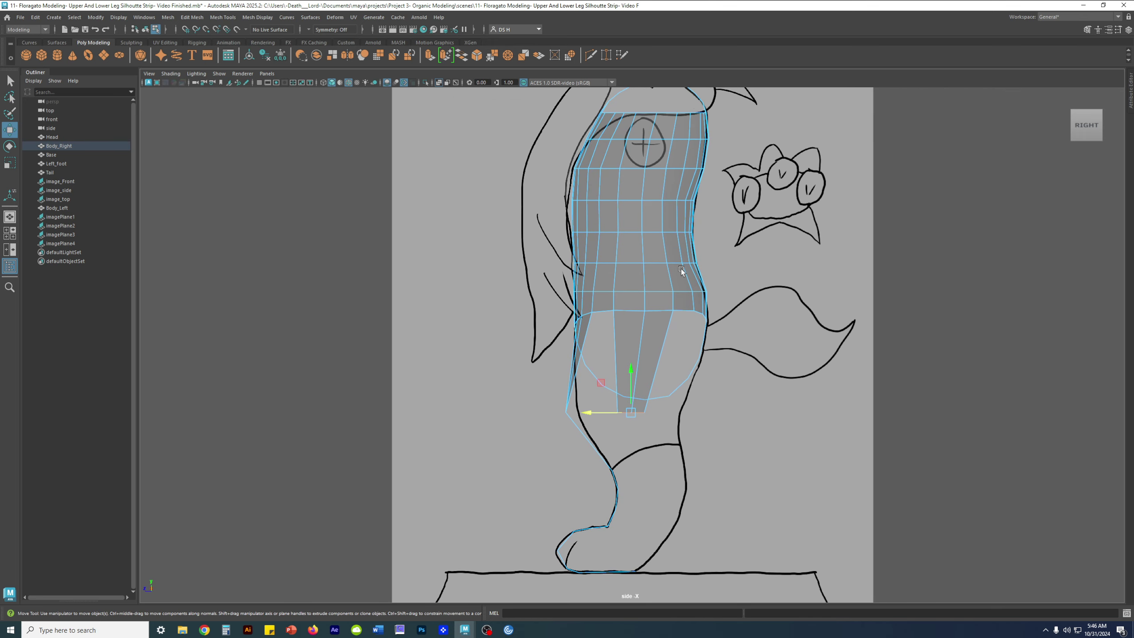
pyautogui.press('3')
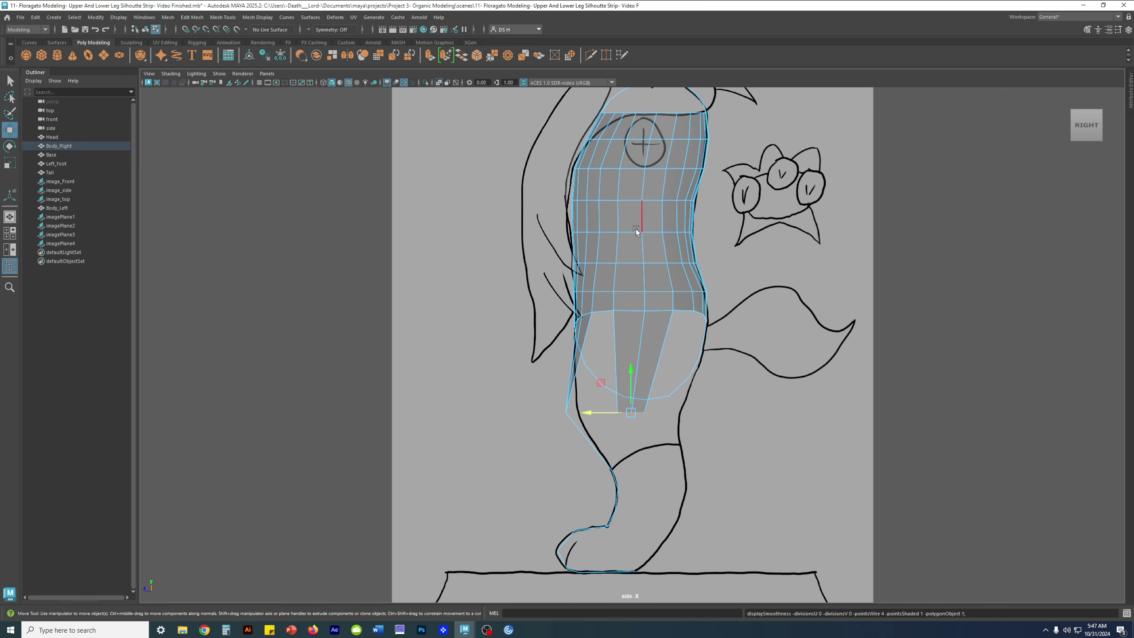
pyautogui.press('1')
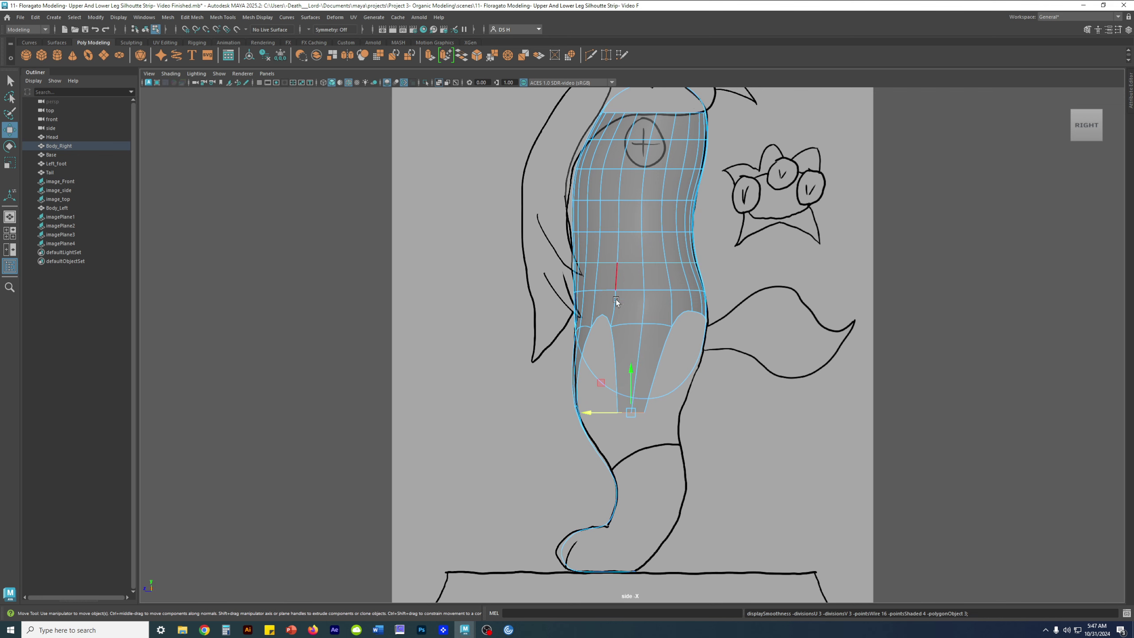
pyautogui.scroll(5, 622, 421)
pyautogui.keyDown('alt'); pyautogui.moveTo(617, 456); pyautogui.dragTo(579, 335, button='middle'); pyautogui.keyUp('alt')
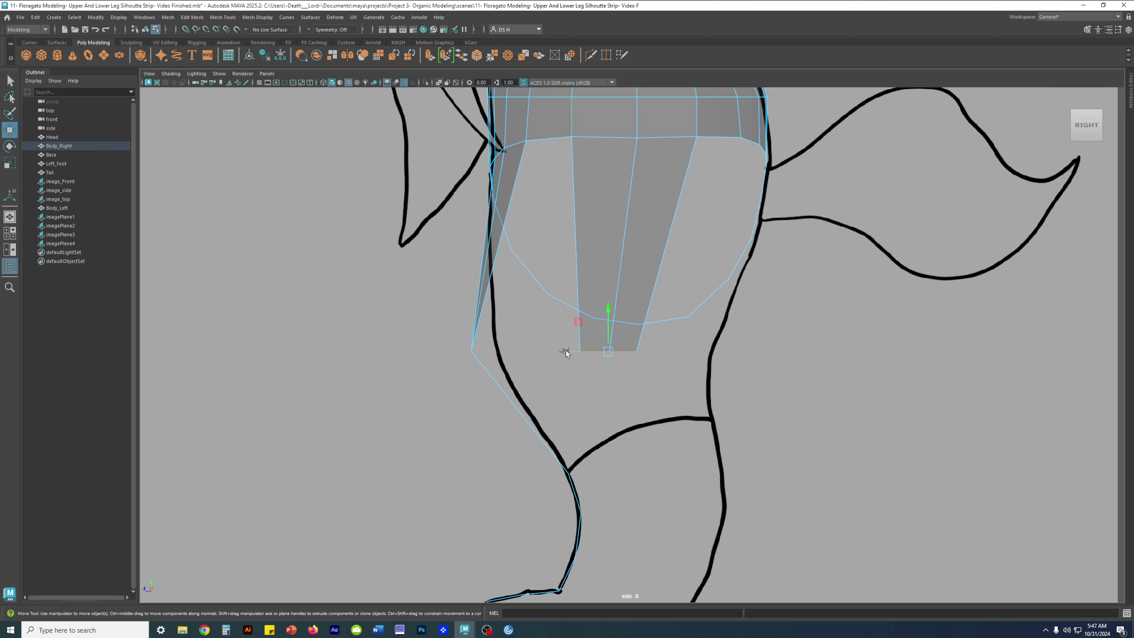
pyautogui.scroll(-3, 613, 298)
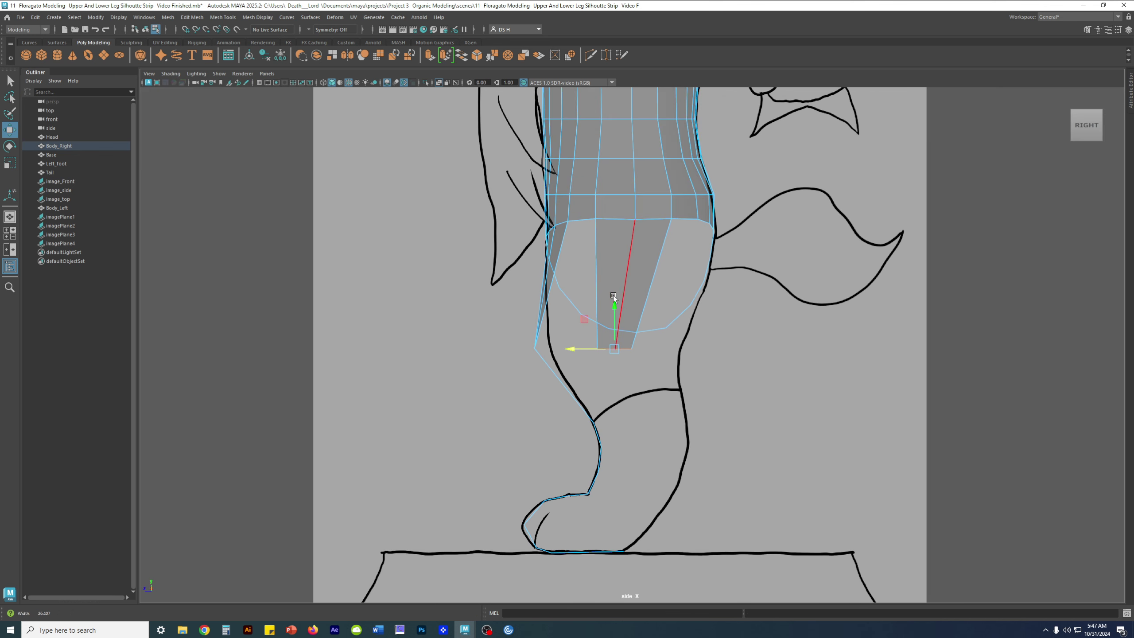
# In the front view, move the outer strip's bottom edges slightly inward from the leg outline.
pyautogui.press('space')
pyautogui.press('space')
pyautogui.moveTo(716, 329)
pyautogui.keyDown('alt'); pyautogui.mouseDown()
pyautogui.moveTo(776, 324)
pyautogui.moveTo(557, 325)
pyautogui.moveTo(773, 328)
pyautogui.moveTo(692, 321)
pyautogui.mouseUp(); pyautogui.keyUp('alt')
pyautogui.press('space')
pyautogui.press('space')
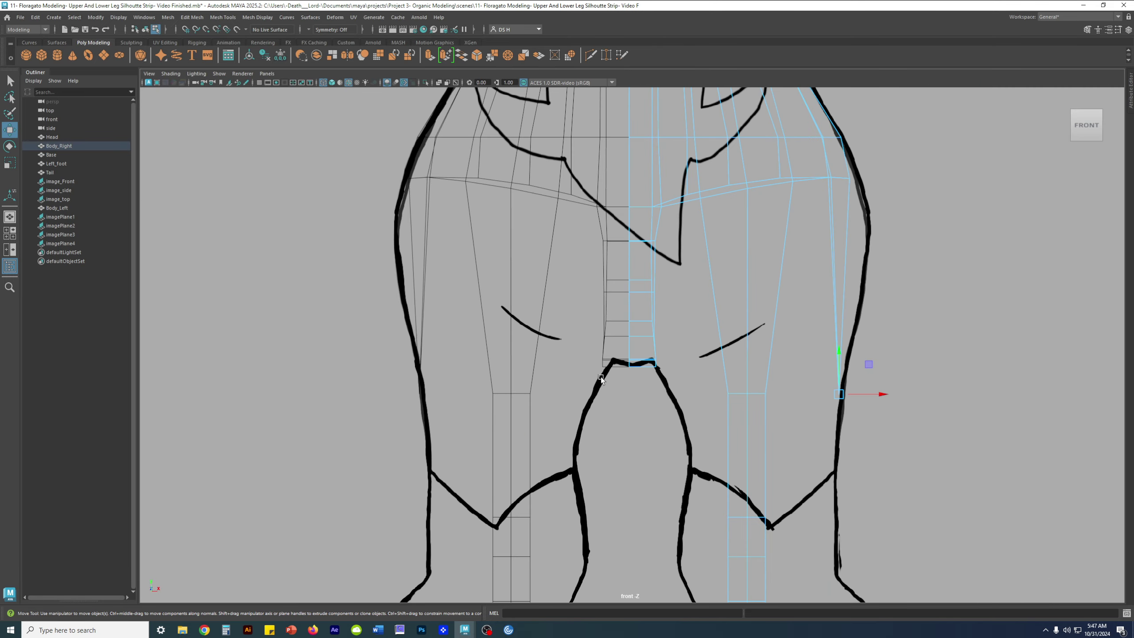
pyautogui.scroll(-5, 601, 379)
pyautogui.scroll(8, 687, 381)
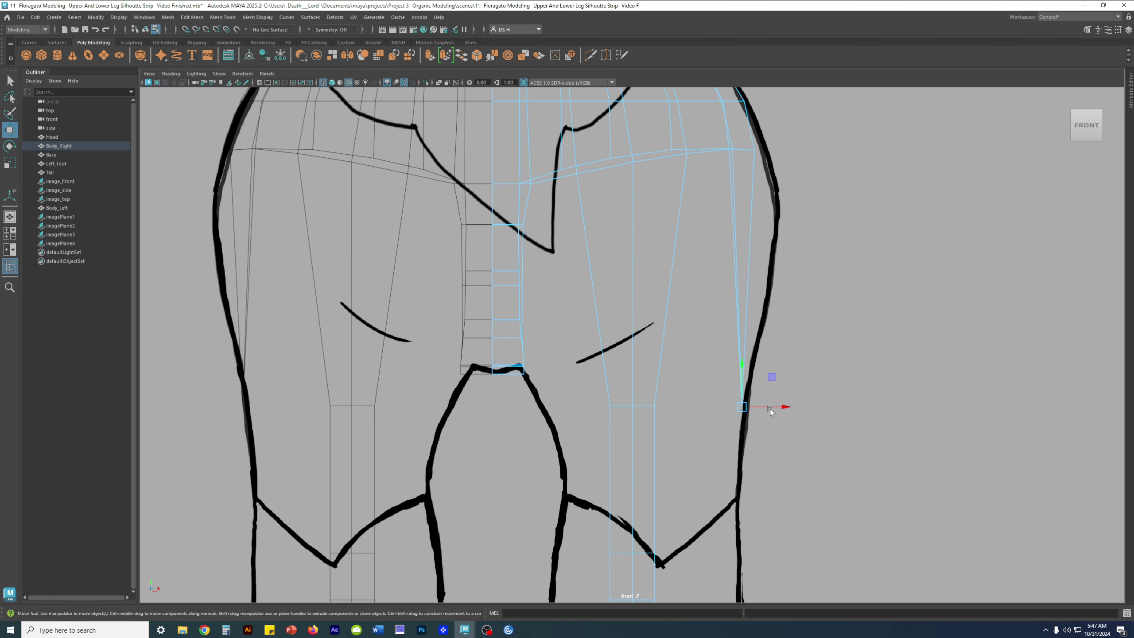
pyautogui.moveTo(771, 411); pyautogui.dragTo(771, 407)
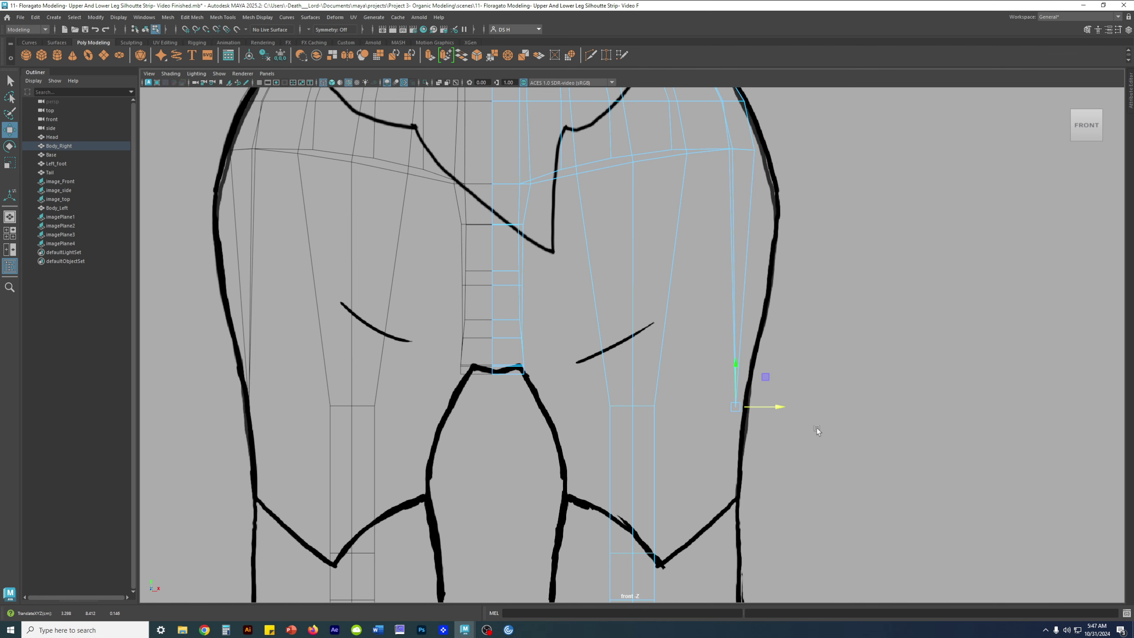
# Extrude the outer strip's bottom edges and place the new segment down and back, at the height of the boot's front corner.
pyautogui.press('space')
pyautogui.press('space')
pyautogui.keyDown('alt'); pyautogui.moveTo(800, 330); pyautogui.dragTo(801, 267); pyautogui.keyUp('alt')
pyautogui.keyDown('shift'); pyautogui.moveTo(827, 241); pyautogui.dragTo(825, 267, button='right'); pyautogui.keyUp('shift')
pyautogui.keyDown('alt'); pyautogui.moveTo(812, 394); pyautogui.dragTo(784, 389); pyautogui.keyUp('alt')
pyautogui.press('w')
pyautogui.press('space')
pyautogui.press('space')
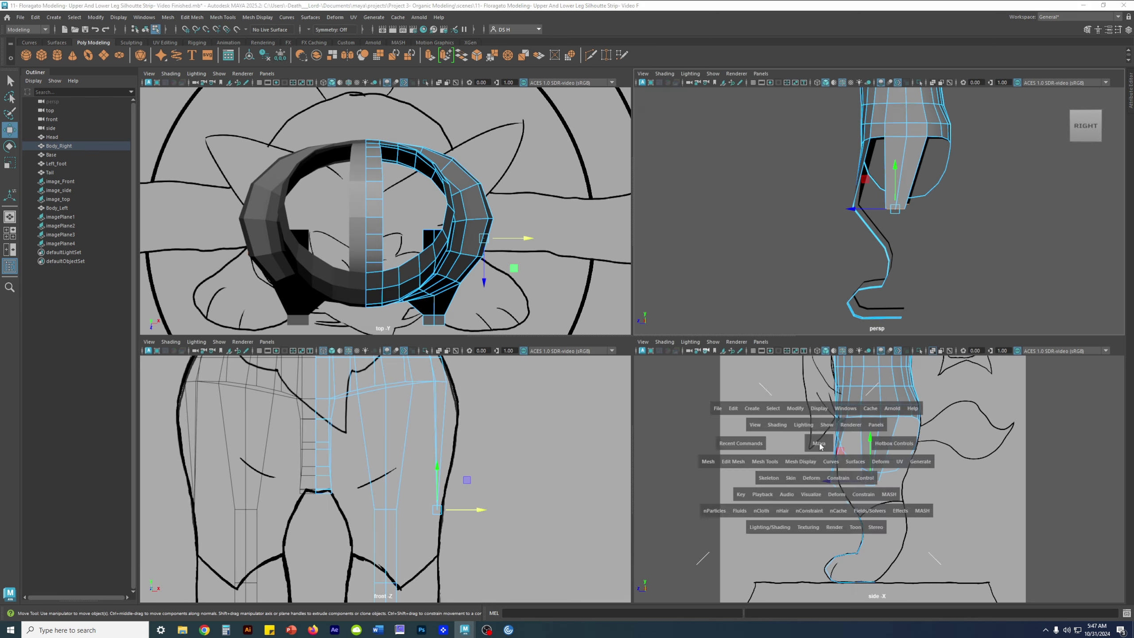
pyautogui.keyDown('alt'); pyautogui.moveTo(639, 356); pyautogui.dragTo(654, 293, button='middle'); pyautogui.keyUp('alt')
pyautogui.keyDown('alt'); pyautogui.moveTo(655, 293); pyautogui.dragTo(835, 371, button='right'); pyautogui.keyUp('alt')
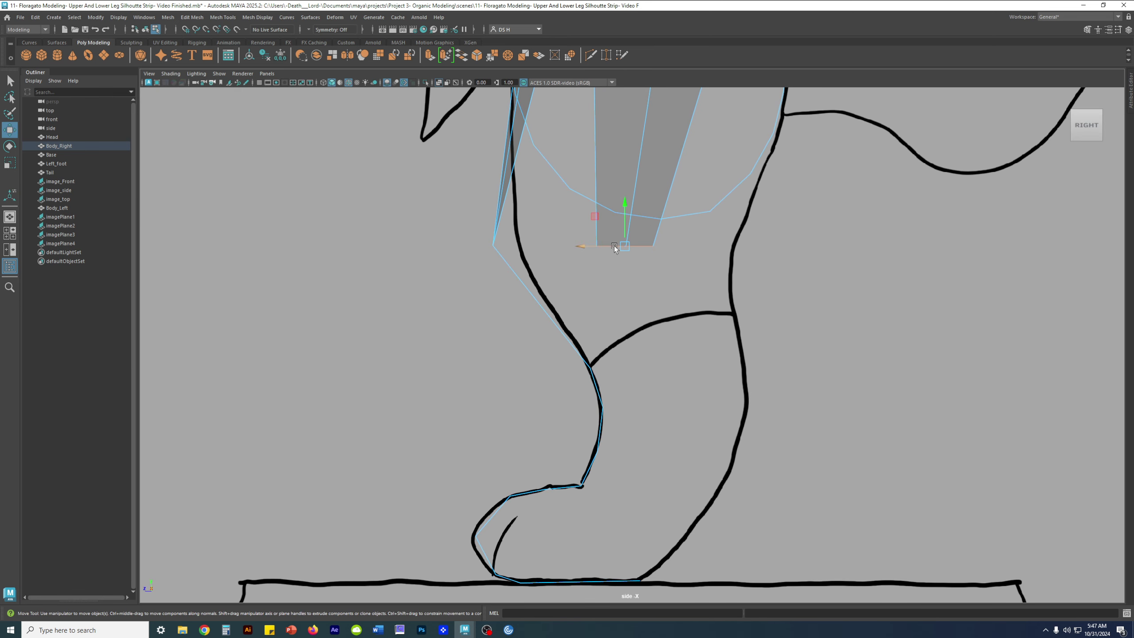
pyautogui.moveTo(622, 246); pyautogui.dragTo(662, 362)
# Shift the new segment's end edges slightly back so they sit nearer the middle of the lower leg in side view.
pyautogui.keyDown('alt'); pyautogui.moveTo(519, 360); pyautogui.dragTo(805, 445, button='right'); pyautogui.keyUp('alt')
pyautogui.keyDown('alt'); pyautogui.moveTo(530, 373); pyautogui.dragTo(551, 326, button='middle'); pyautogui.keyUp('alt')
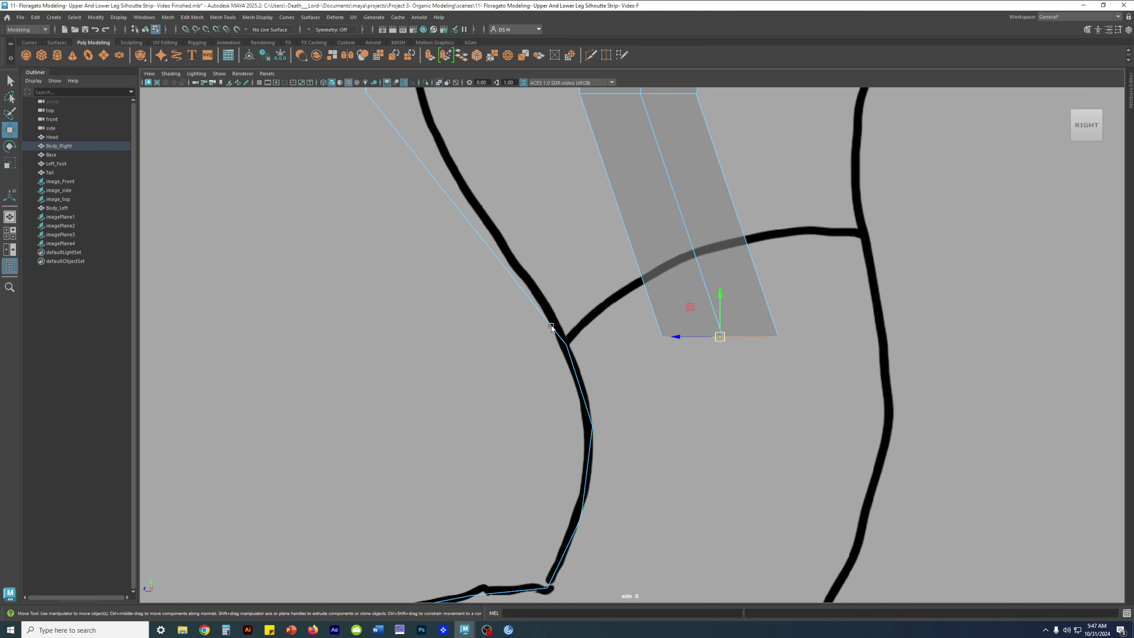
pyautogui.scroll(2, 550, 327)
pyautogui.scroll(-5, 689, 341)
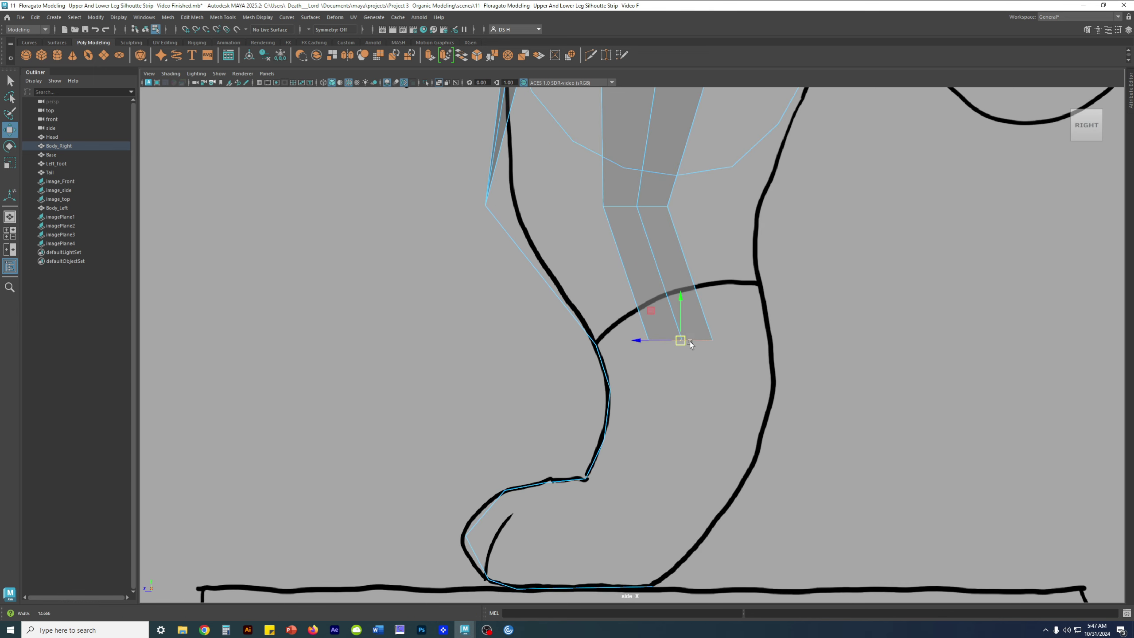
pyautogui.scroll(-1, 689, 341)
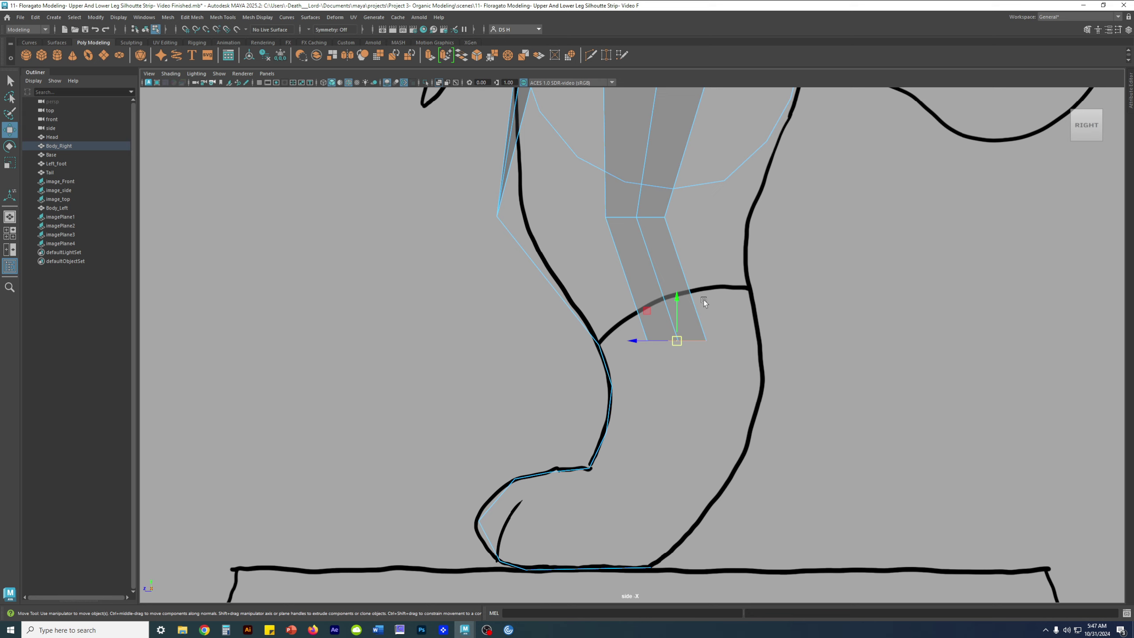
pyautogui.scroll(2, 709, 320)
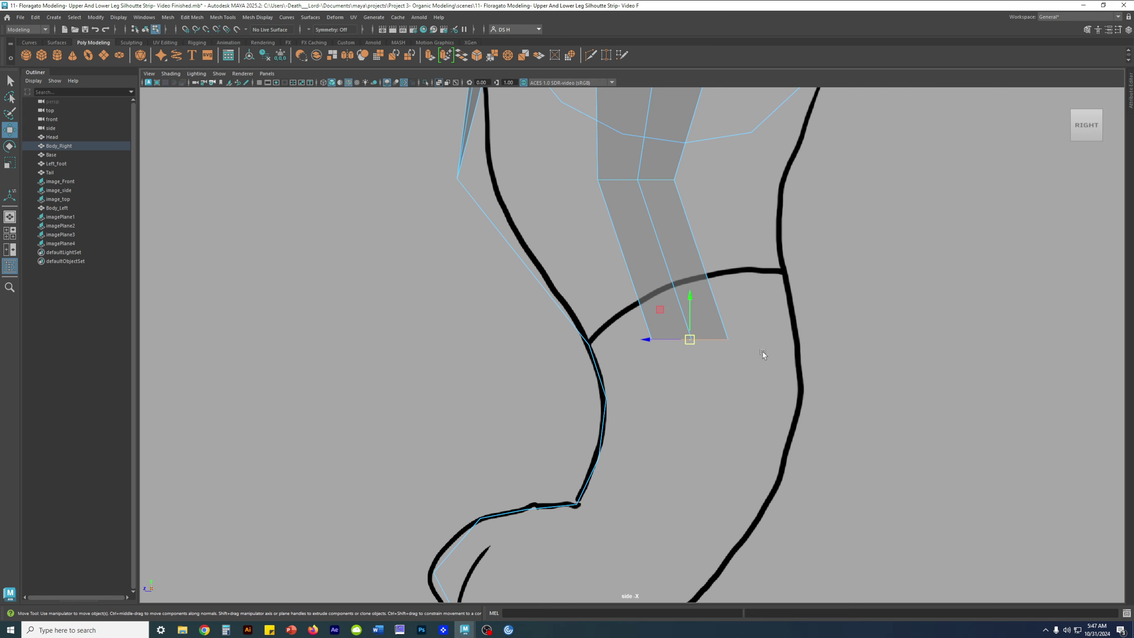
pyautogui.moveTo(692, 339); pyautogui.dragTo(759, 348)
pyautogui.scroll(4, 632, 344)
pyautogui.scroll(-8, 759, 348)
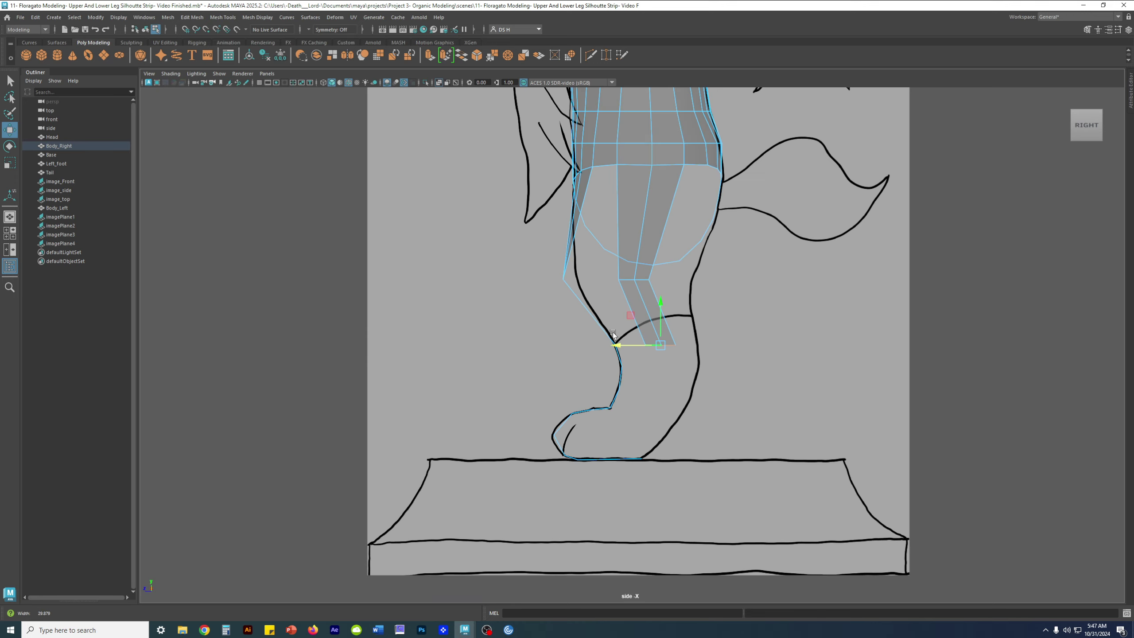
pyautogui.scroll(3, 647, 313)
pyautogui.scroll(-2, 631, 335)
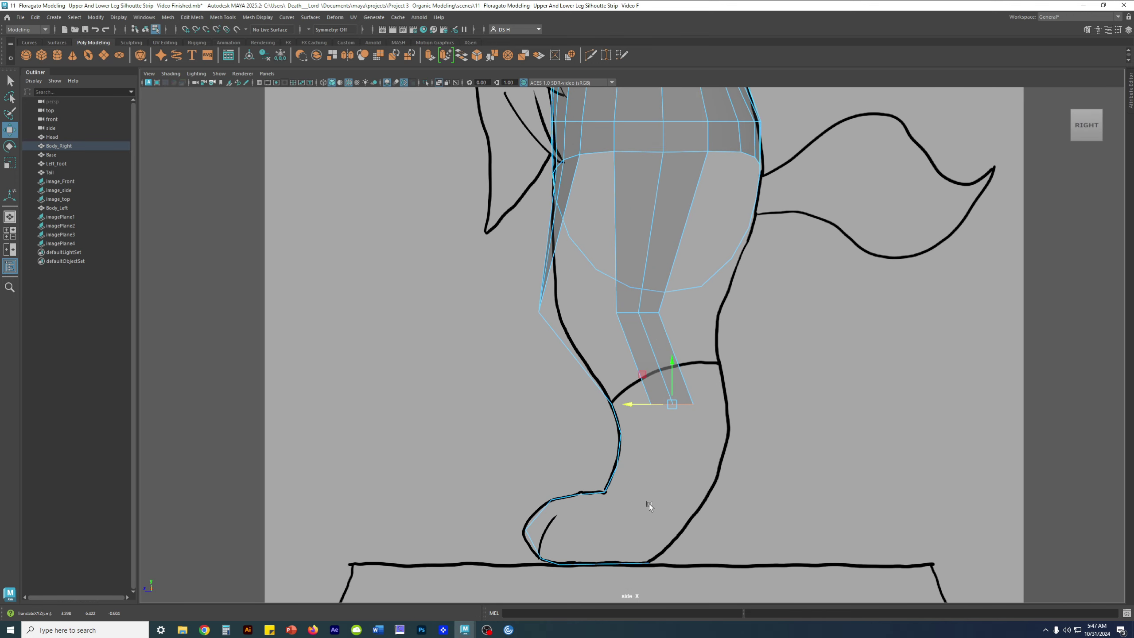
pyautogui.keyDown('alt'); pyautogui.moveTo(689, 410); pyautogui.dragTo(749, 298, button='middle'); pyautogui.keyUp('alt')
pyautogui.keyDown('alt'); pyautogui.moveTo(749, 298); pyautogui.dragTo(889, 334, button='right'); pyautogui.keyUp('alt')
pyautogui.keyDown('alt'); pyautogui.moveTo(834, 278); pyautogui.dragTo(782, 313, button='middle'); pyautogui.keyUp('alt')
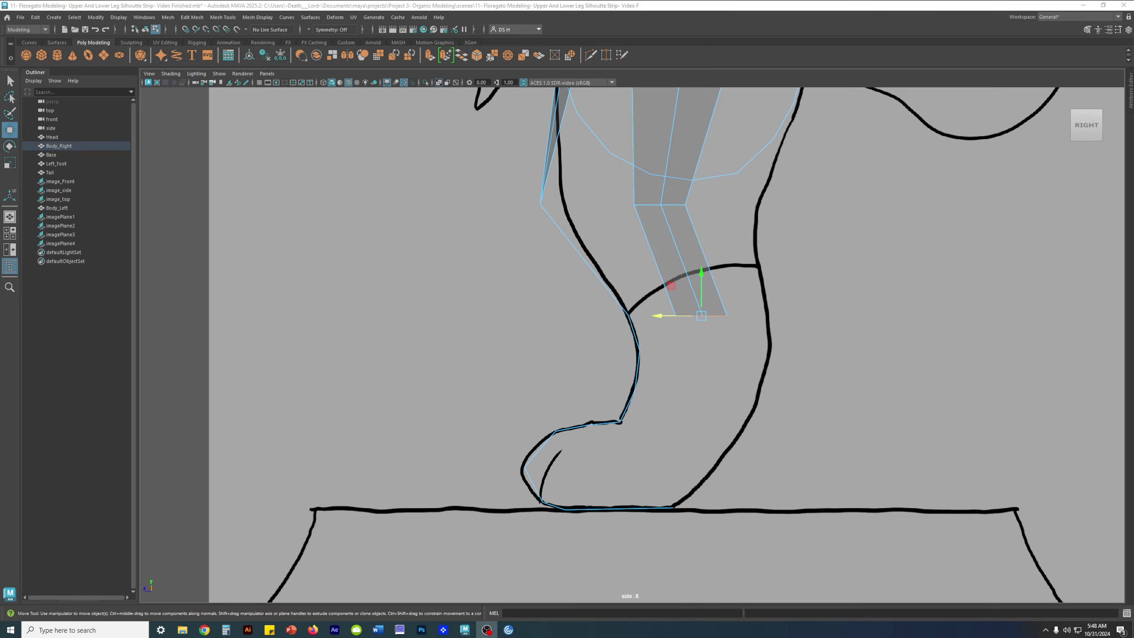
# Switch to the Major Topology Strip Tracks And Smoothed Proxy Setup scene window, maximize it and show the finished leg in side view.
pyautogui.moveTo(1115, 283); pyautogui.dragTo(614, 71)
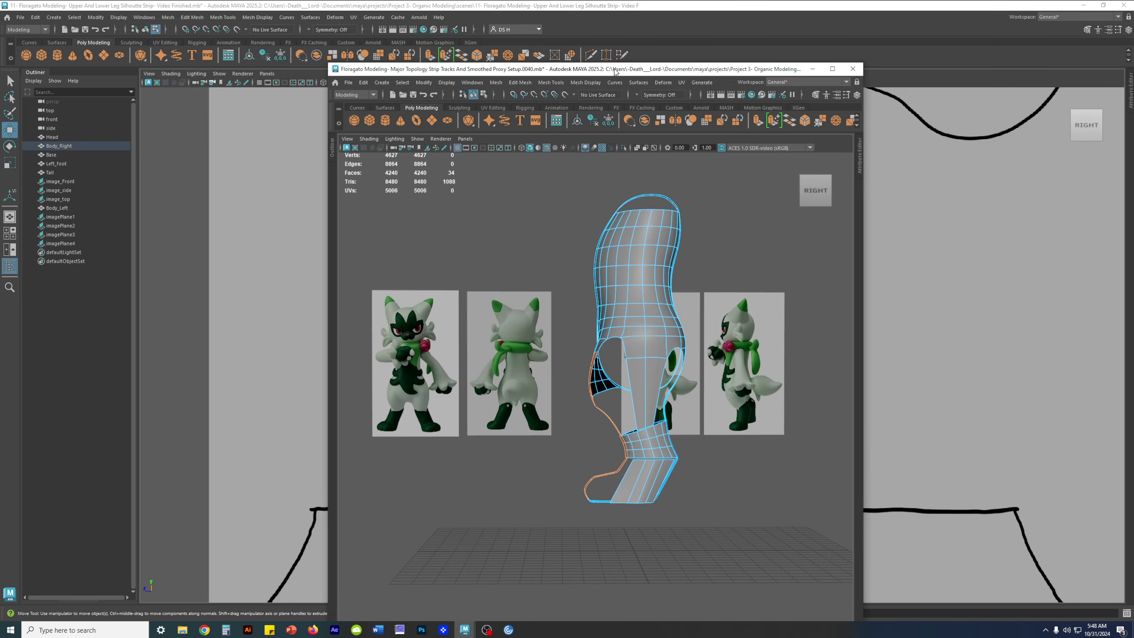
pyautogui.doubleClick(616, 72)
pyautogui.press('space')
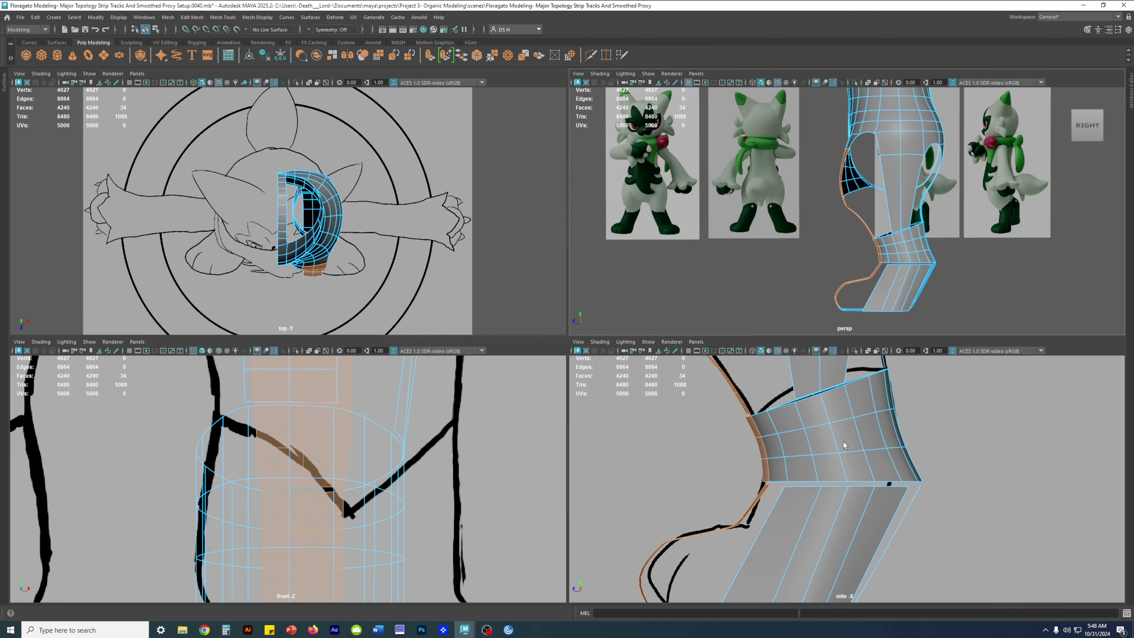
pyautogui.press('space')
pyautogui.scroll(-3, 874, 455)
pyautogui.scroll(2, 731, 397)
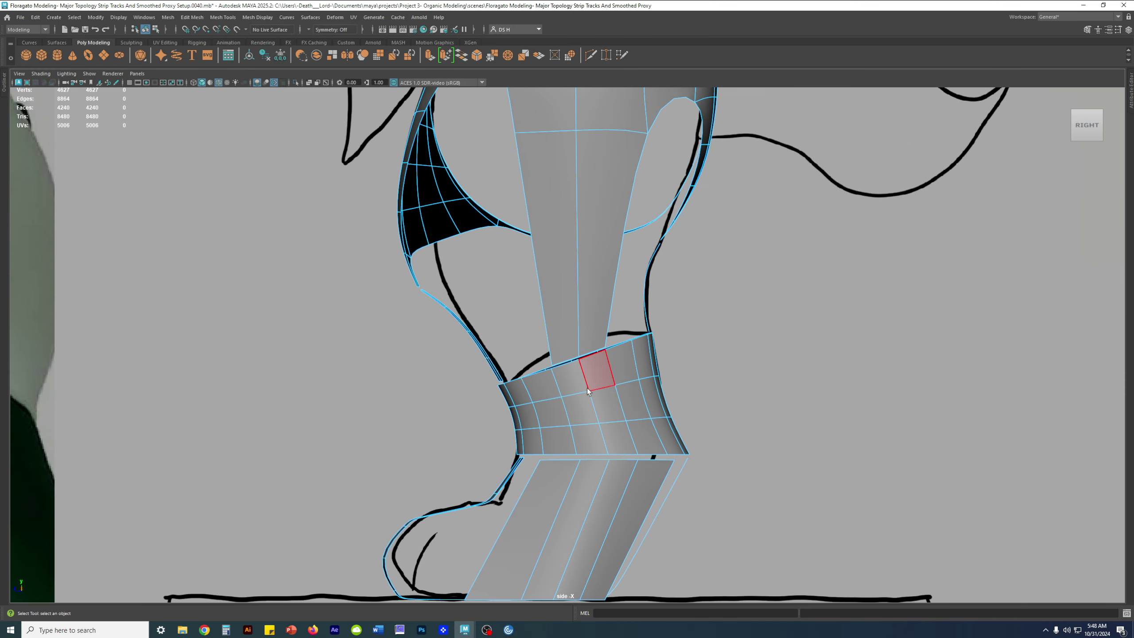
pyautogui.keyDown('alt'); pyautogui.moveTo(581, 319); pyautogui.dragTo(581, 362, button='middle'); pyautogui.keyUp('alt')
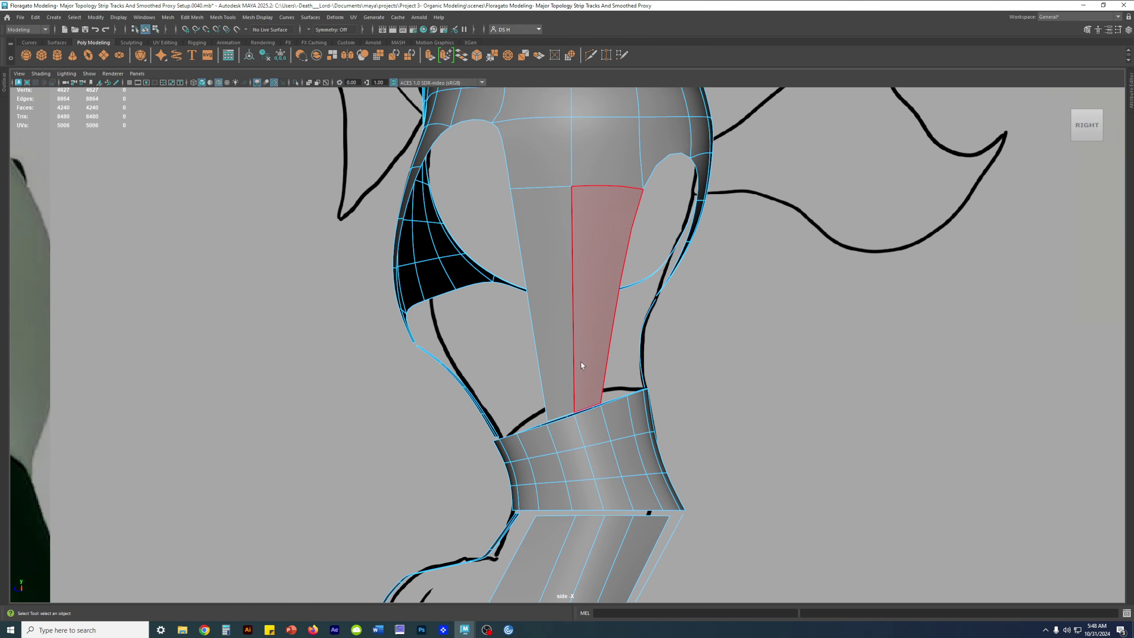
# Examine how the finished model's outer leg strip lines up with the slanted top edge of the boot.
pyautogui.click(587, 291)
pyautogui.click(542, 289)
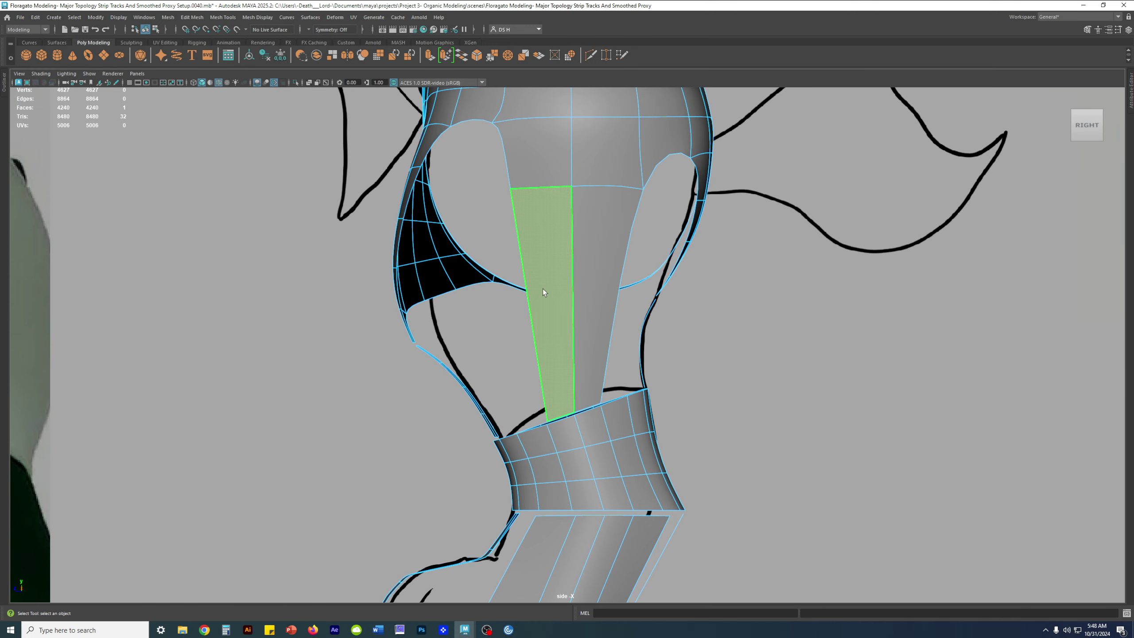
pyautogui.click(563, 432)
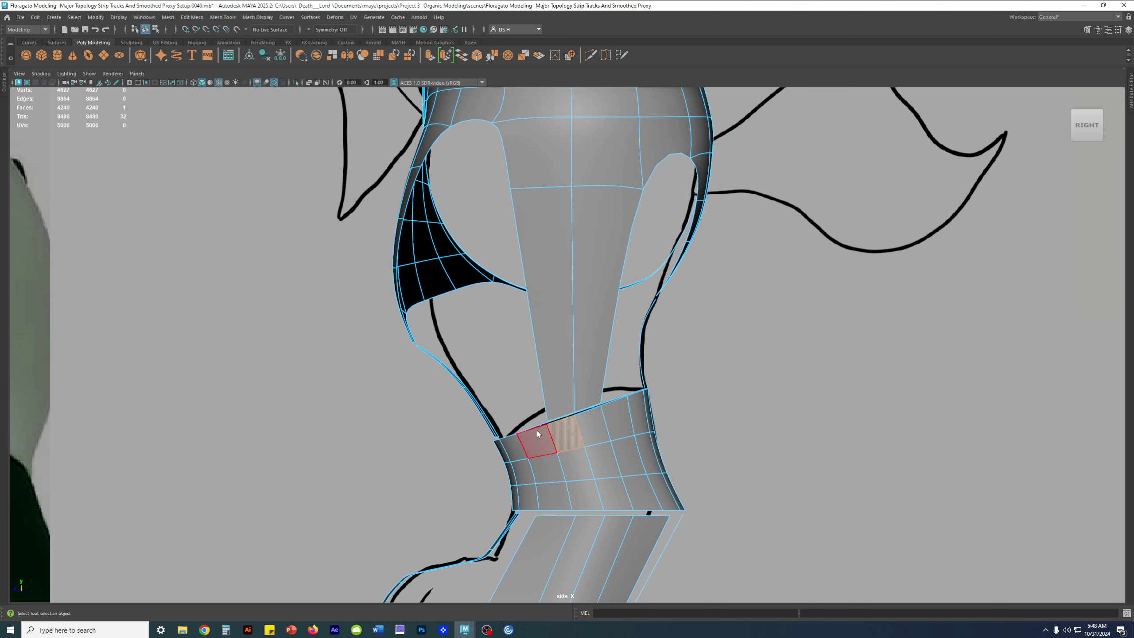
pyautogui.keyDown('alt'); pyautogui.moveTo(536, 431); pyautogui.dragTo(717, 491, button='right'); pyautogui.keyUp('alt')
pyautogui.keyDown('alt'); pyautogui.moveTo(658, 461); pyautogui.dragTo(662, 401, button='middle'); pyautogui.keyUp('alt')
pyautogui.keyDown('alt'); pyautogui.moveTo(662, 401); pyautogui.dragTo(759, 420, button='right'); pyautogui.keyUp('alt')
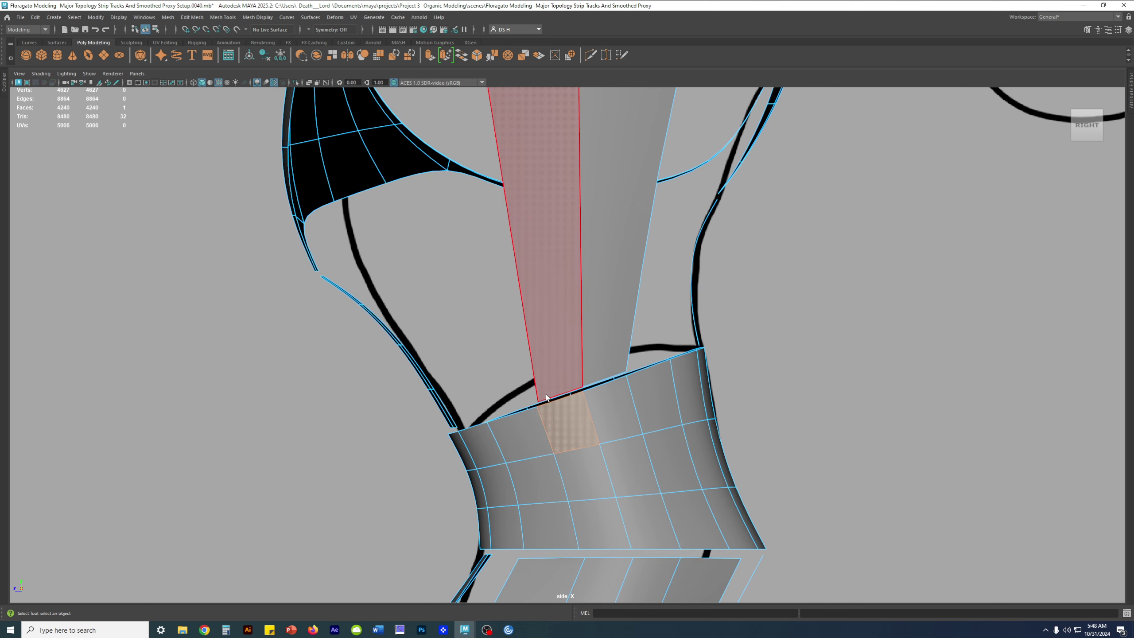
pyautogui.keyDown('alt'); pyautogui.moveTo(577, 389); pyautogui.dragTo(556, 299, button='middle'); pyautogui.keyUp('alt')
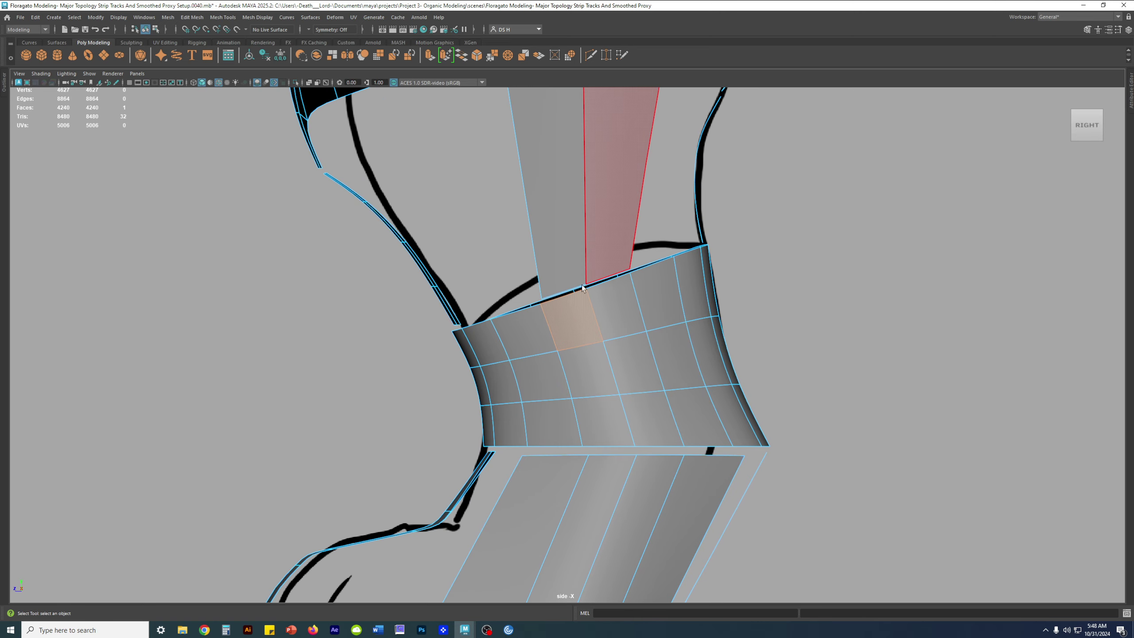
pyautogui.keyDown('alt'); pyautogui.moveTo(682, 298); pyautogui.dragTo(642, 336, button='middle'); pyautogui.keyUp('alt')
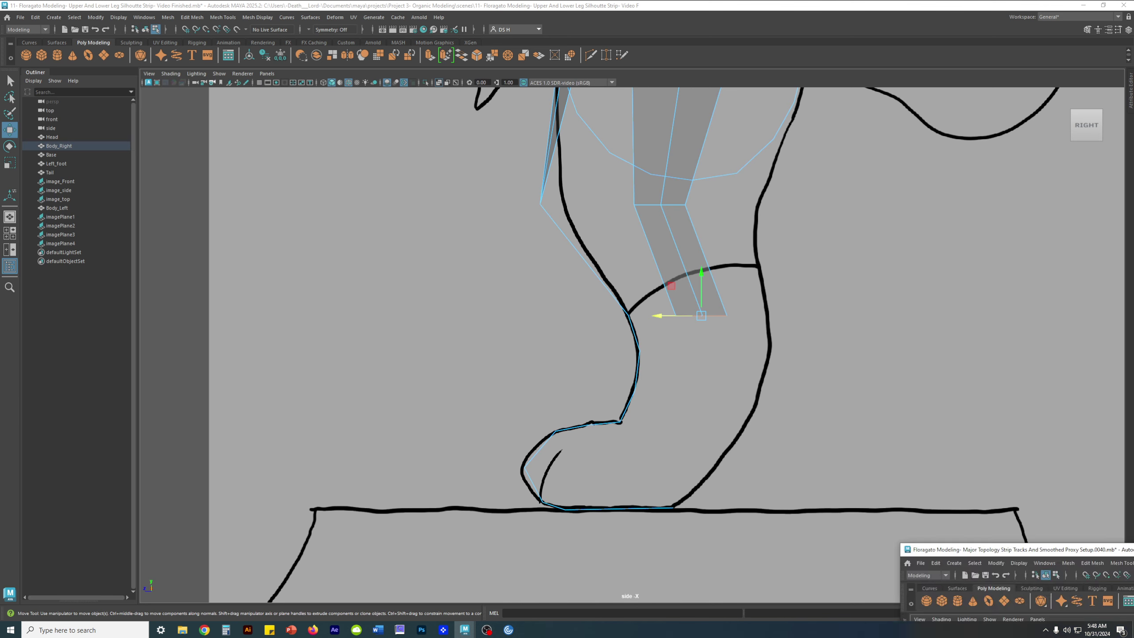
# Back in the strip video scene, select the outer strip's two knee-level edges, rotate them to slant upward toward the back, and raise them.
pyautogui.moveTo(690, 378)
pyautogui.keyDown('alt'); pyautogui.mouseDown(button='middle')
pyautogui.moveTo(673, 400)
pyautogui.moveTo(673, 388)
pyautogui.mouseUp(button='middle'); pyautogui.keyUp('alt')
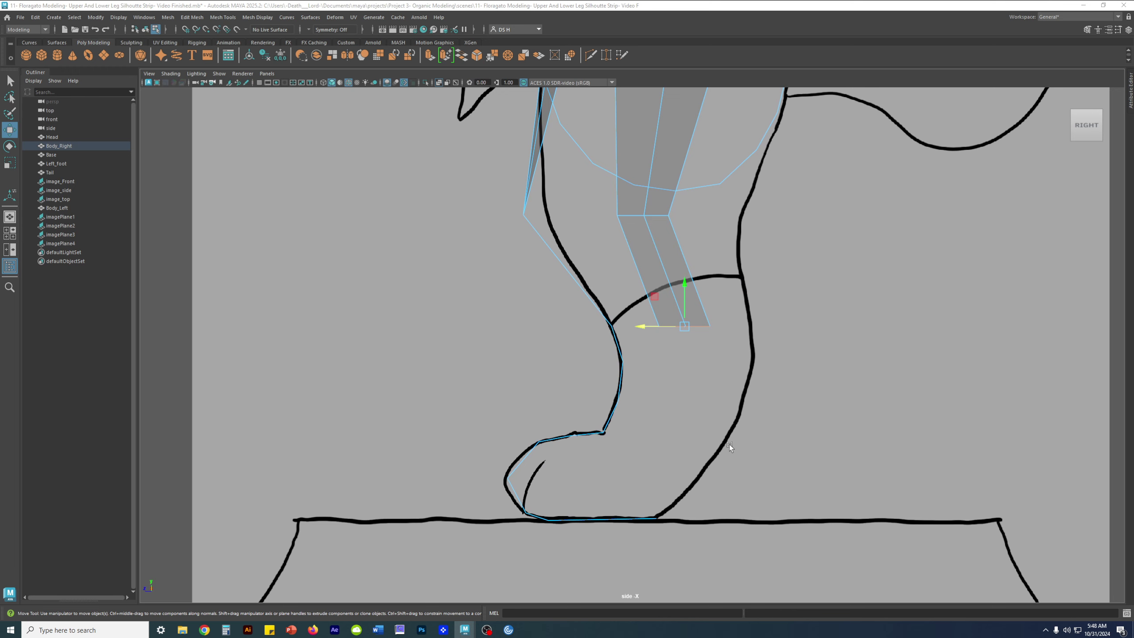
pyautogui.keyDown('alt'); pyautogui.moveTo(667, 300); pyautogui.dragTo(666, 453, button='middle'); pyautogui.keyUp('alt')
pyautogui.click(654, 367)
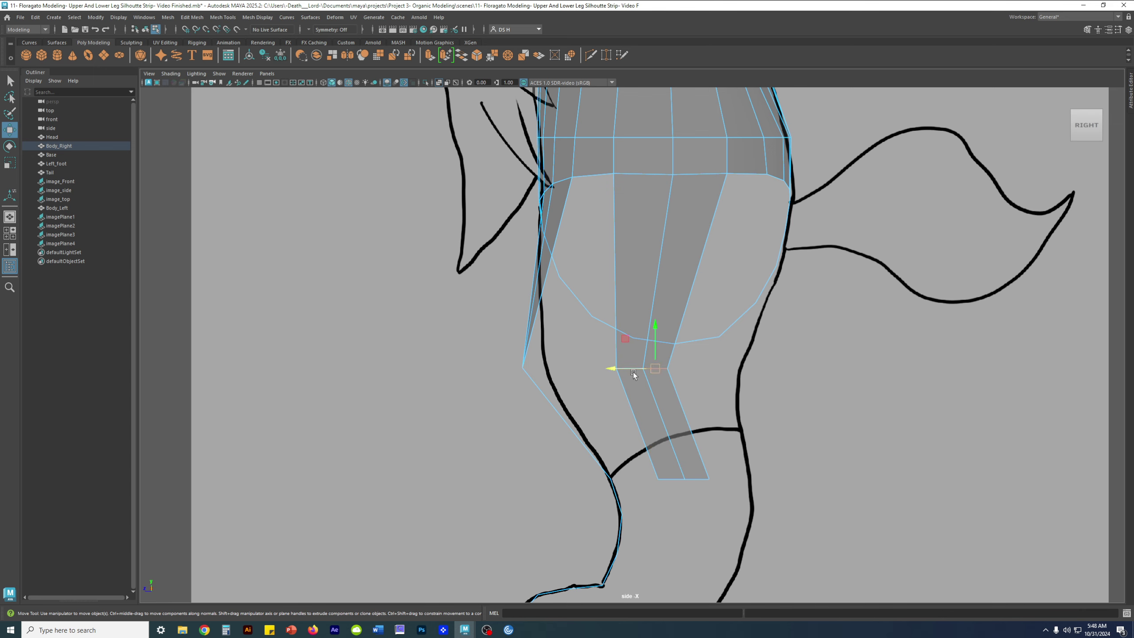
pyautogui.press('q')
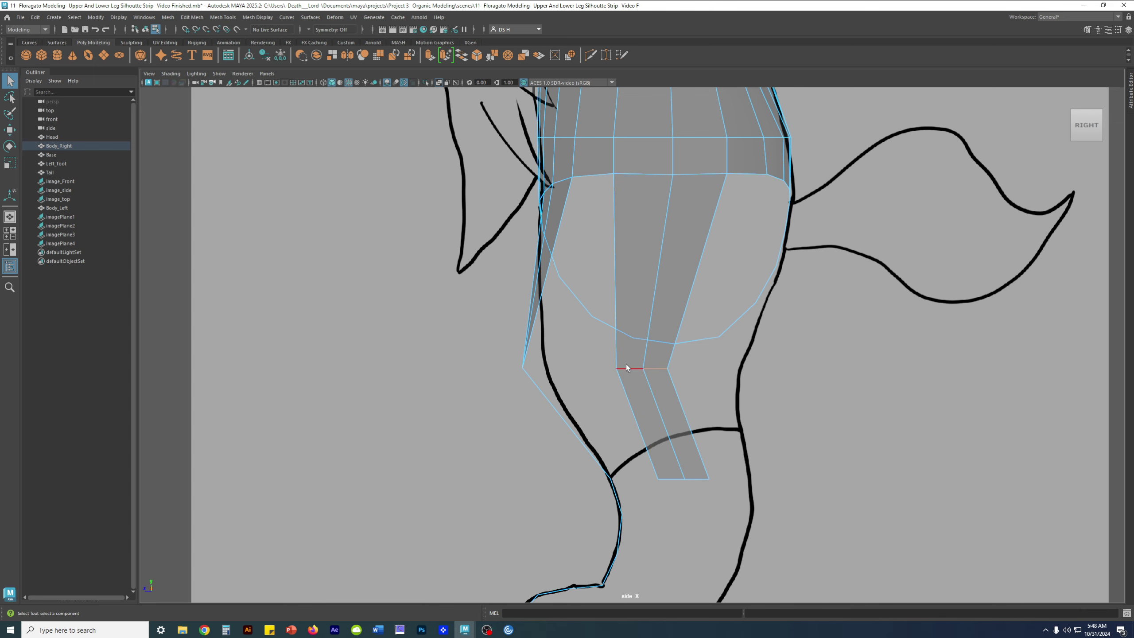
pyautogui.scroll(2, 659, 375)
pyautogui.press('e')
pyautogui.keyDown('alt'); pyautogui.moveTo(682, 395); pyautogui.dragTo(663, 329, button='middle'); pyautogui.keyUp('alt')
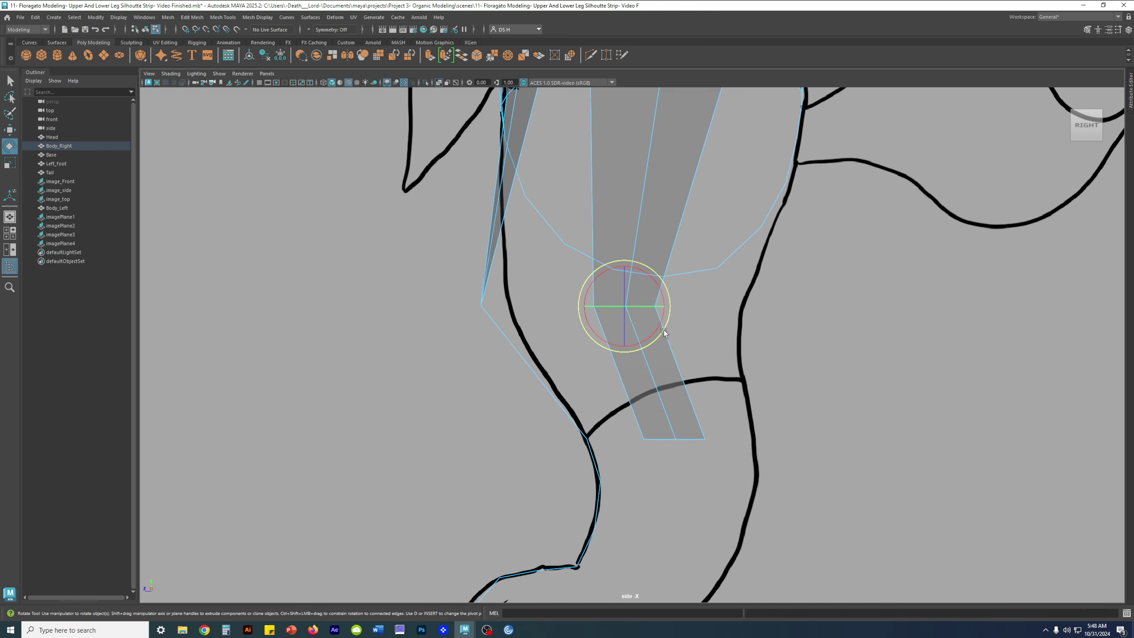
pyautogui.moveTo(663, 298); pyautogui.dragTo(615, 267)
pyautogui.press('w')
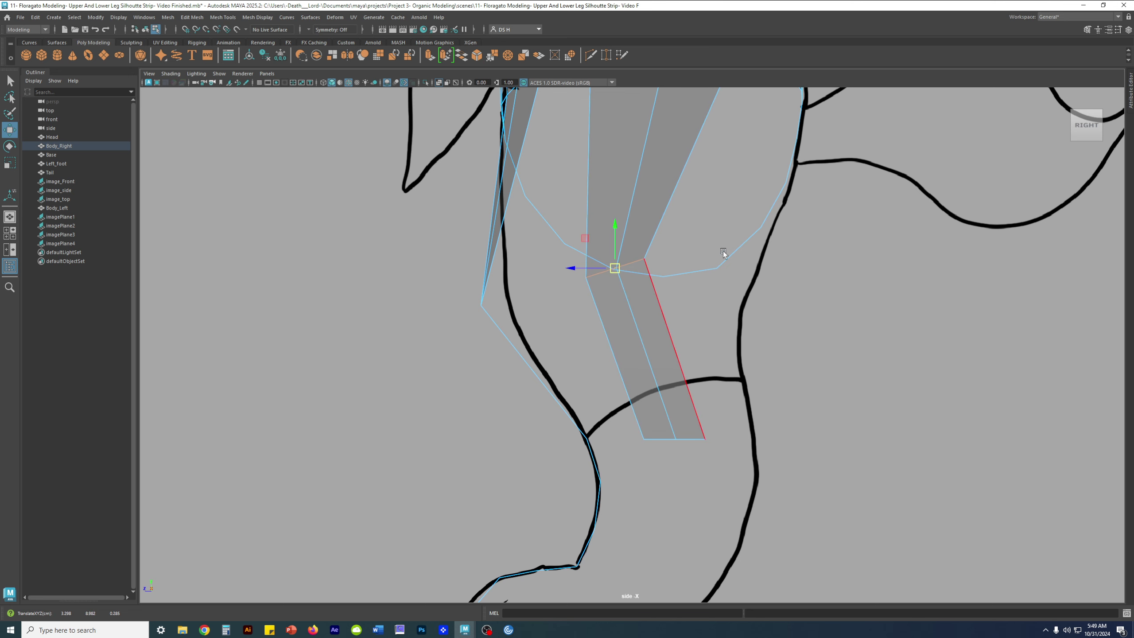
pyautogui.keyDown('alt'); pyautogui.moveTo(723, 254); pyautogui.dragTo(679, 225, button='right'); pyautogui.keyUp('alt')
pyautogui.keyDown('alt'); pyautogui.moveTo(680, 225); pyautogui.dragTo(617, 267, button='middle'); pyautogui.keyUp('alt')
pyautogui.keyDown('alt'); pyautogui.moveTo(616, 267); pyautogui.dragTo(666, 311, button='right'); pyautogui.keyUp('alt')
pyautogui.scroll(2, 665, 311)
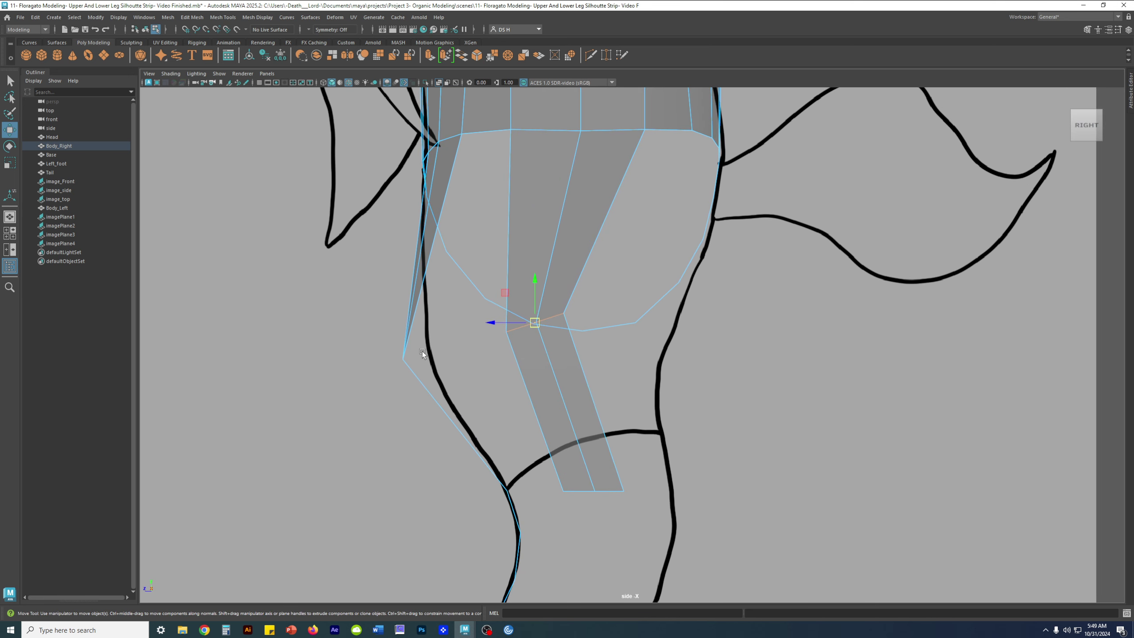
# Lower the outer strip's two knee-level edges slightly, shift them back, and readjust their upward slant toward the back.
pyautogui.moveTo(529, 320); pyautogui.dragTo(531, 327)
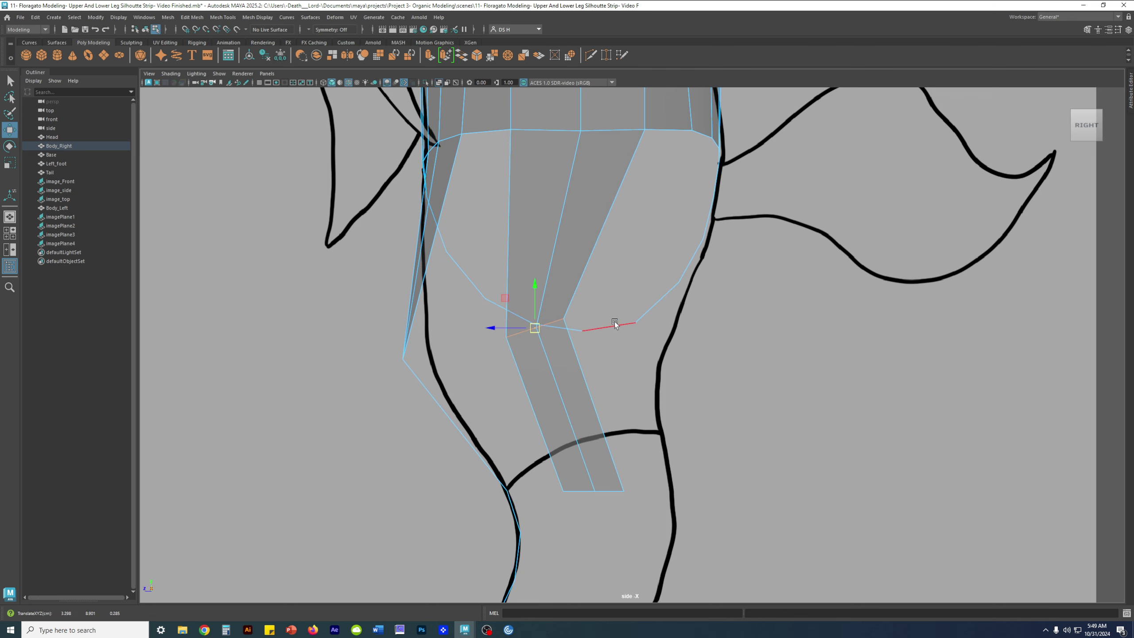
pyautogui.press('e')
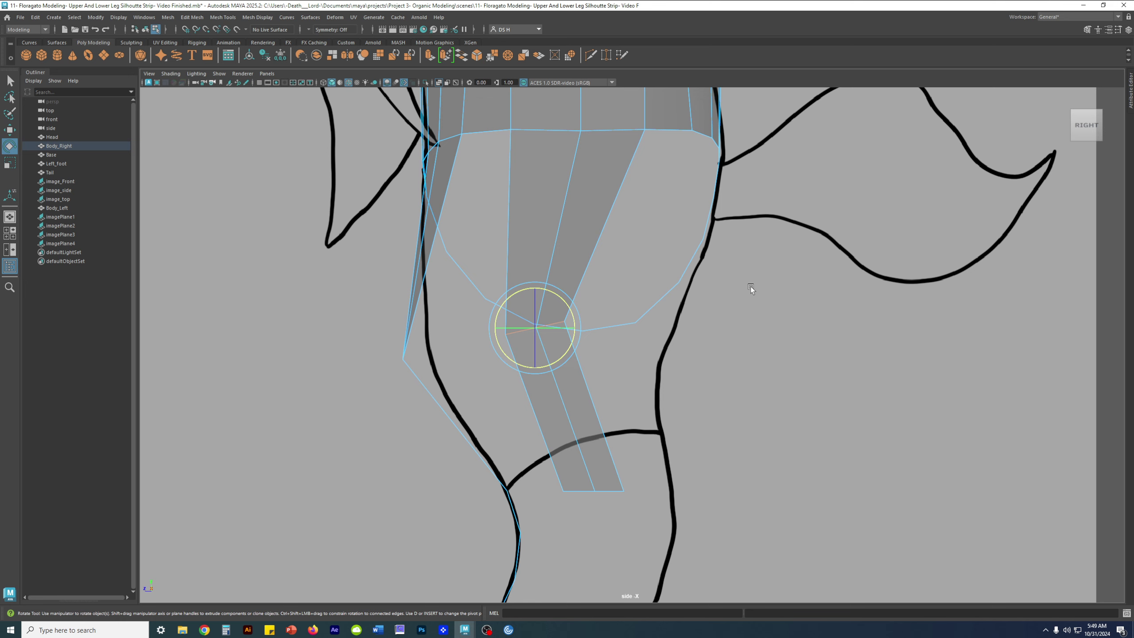
pyautogui.press('w')
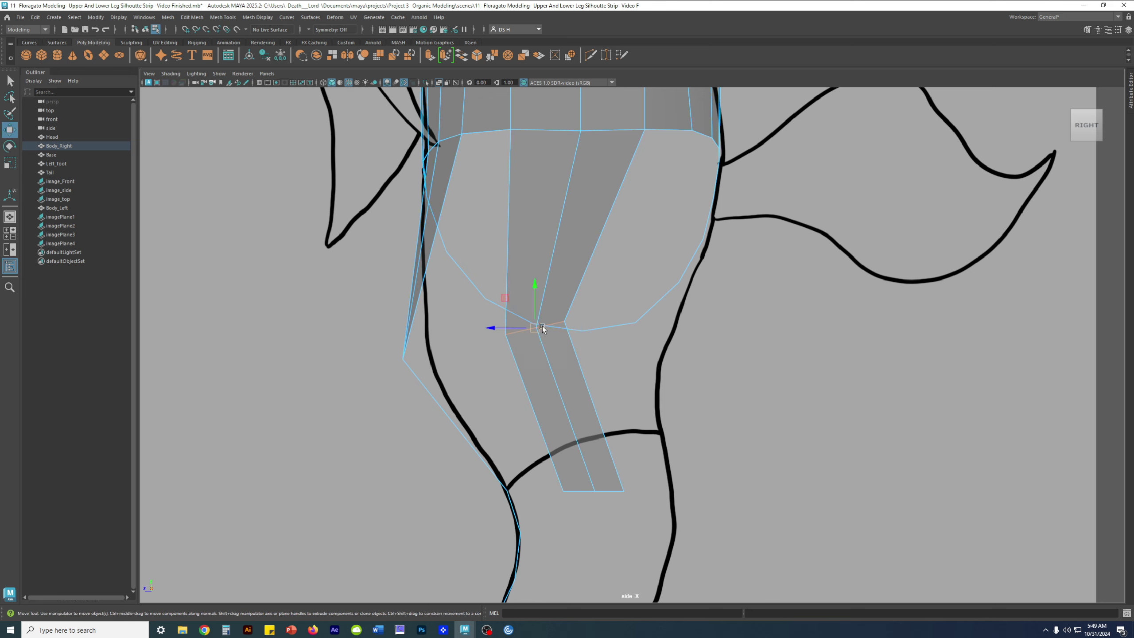
pyautogui.moveTo(538, 326); pyautogui.dragTo(547, 334)
pyautogui.press('e')
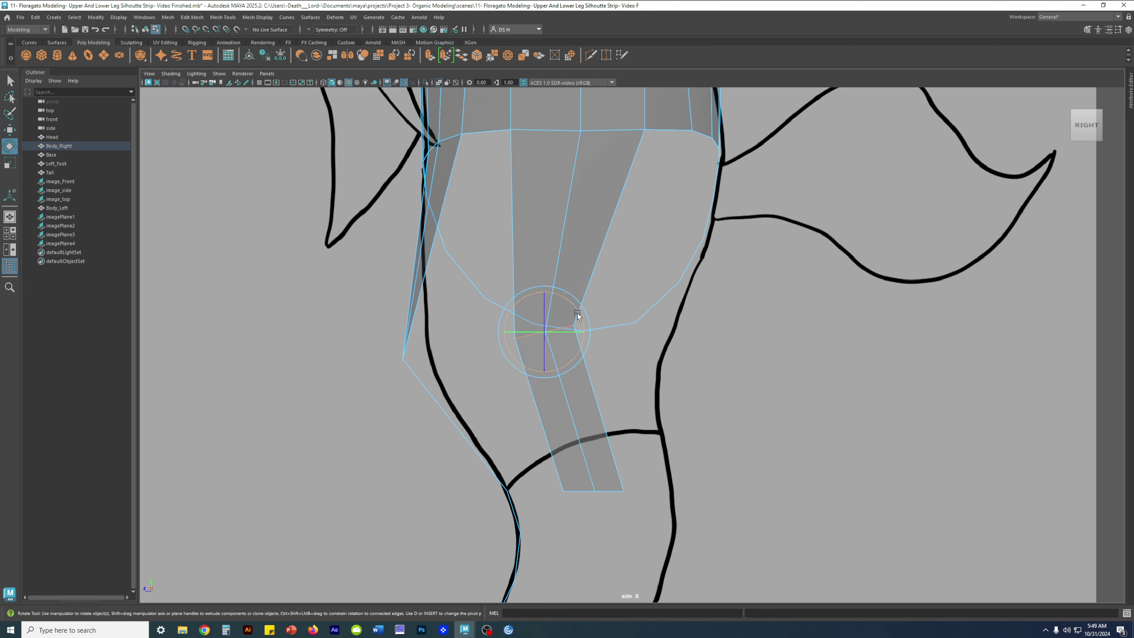
pyautogui.moveTo(578, 313)
pyautogui.mouseDown()
pyautogui.moveTo(585, 321)
pyautogui.moveTo(580, 308)
pyautogui.mouseUp()
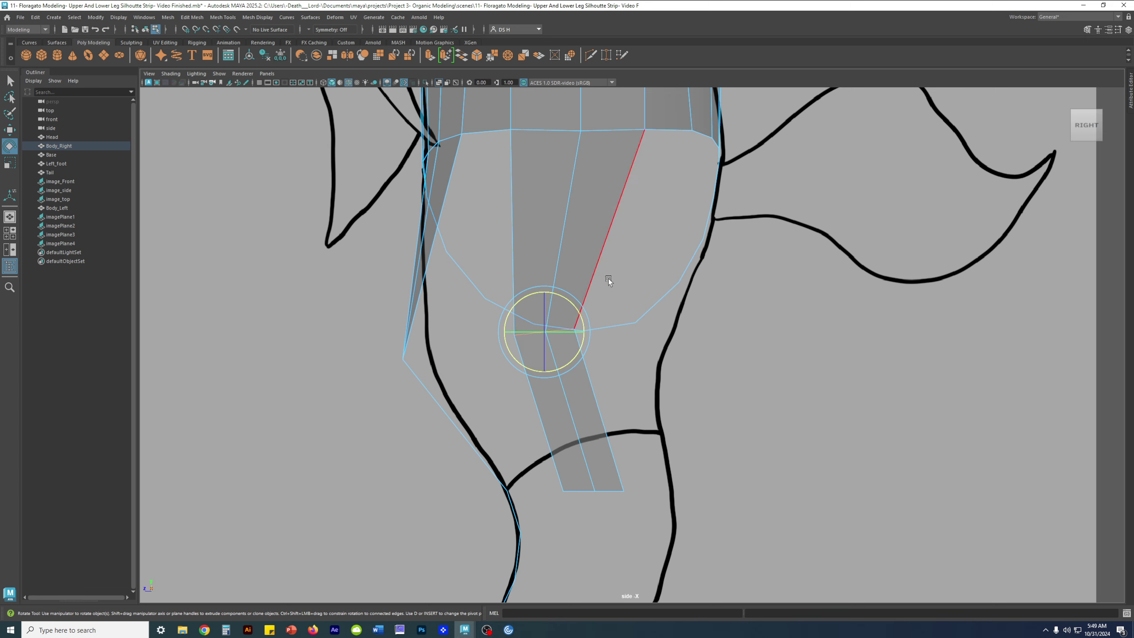
pyautogui.moveTo(577, 304); pyautogui.dragTo(583, 306)
# Move the knee-level edges a little farther back and down, fine-tune their tilt, and deselect them.
pyautogui.scroll(-3, 777, 357)
pyautogui.scroll(4, 637, 335)
pyautogui.press('w')
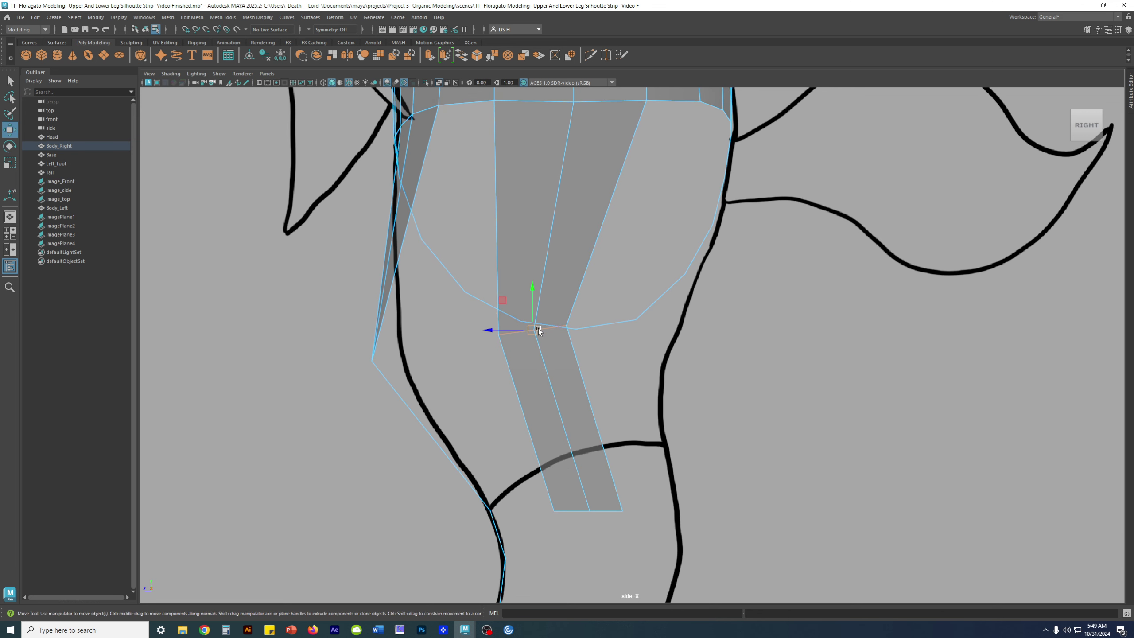
pyautogui.moveTo(530, 330); pyautogui.dragTo(542, 336)
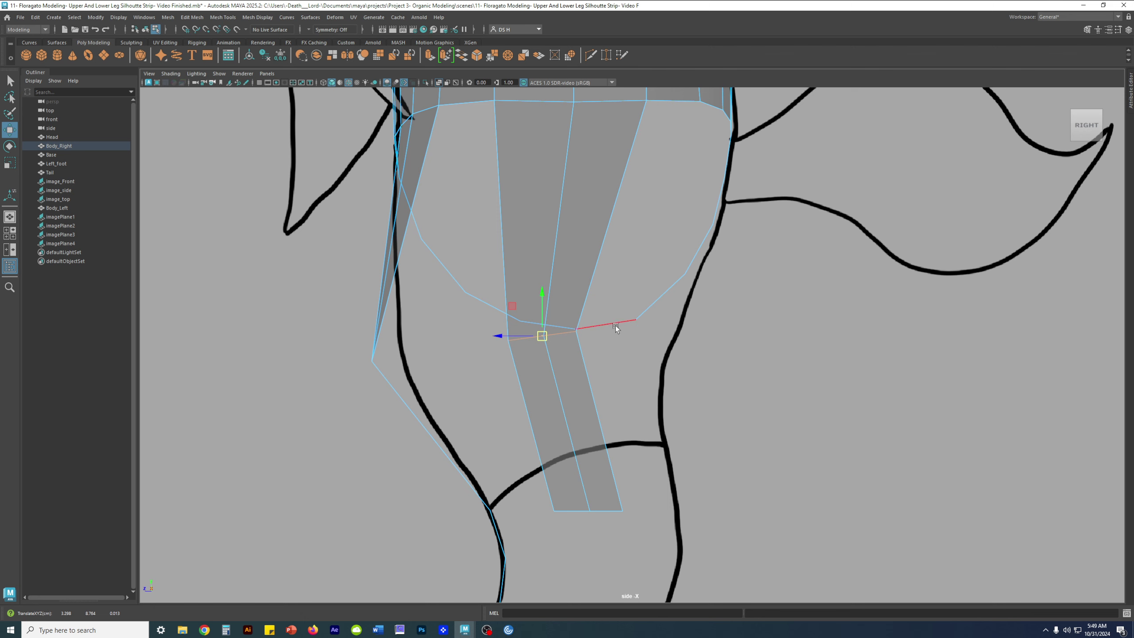
pyautogui.press('e')
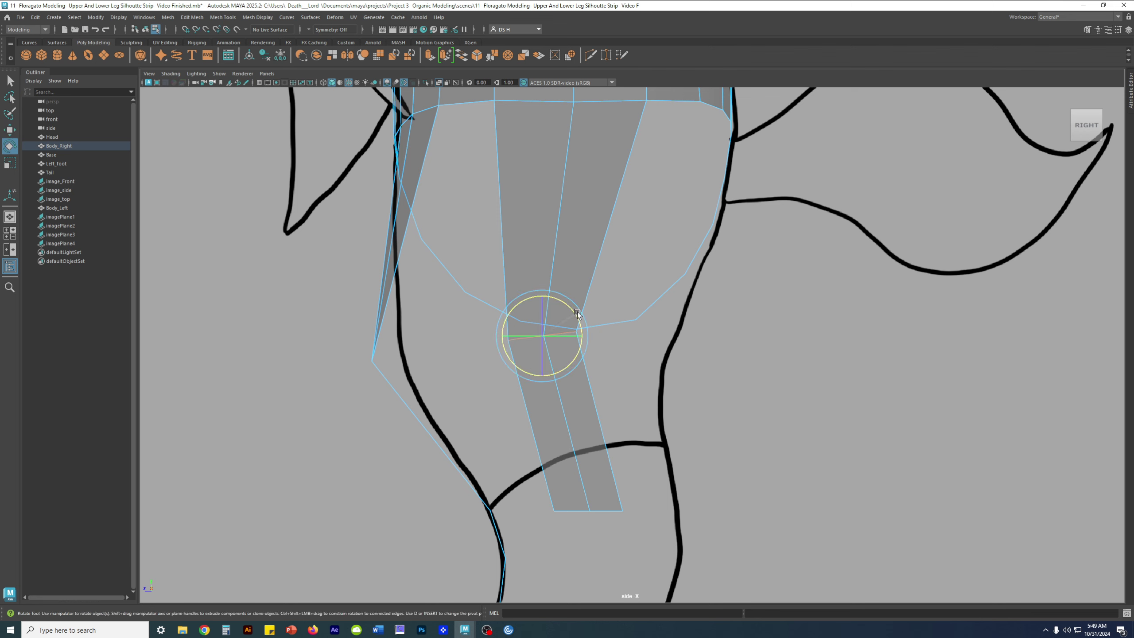
pyautogui.press('w')
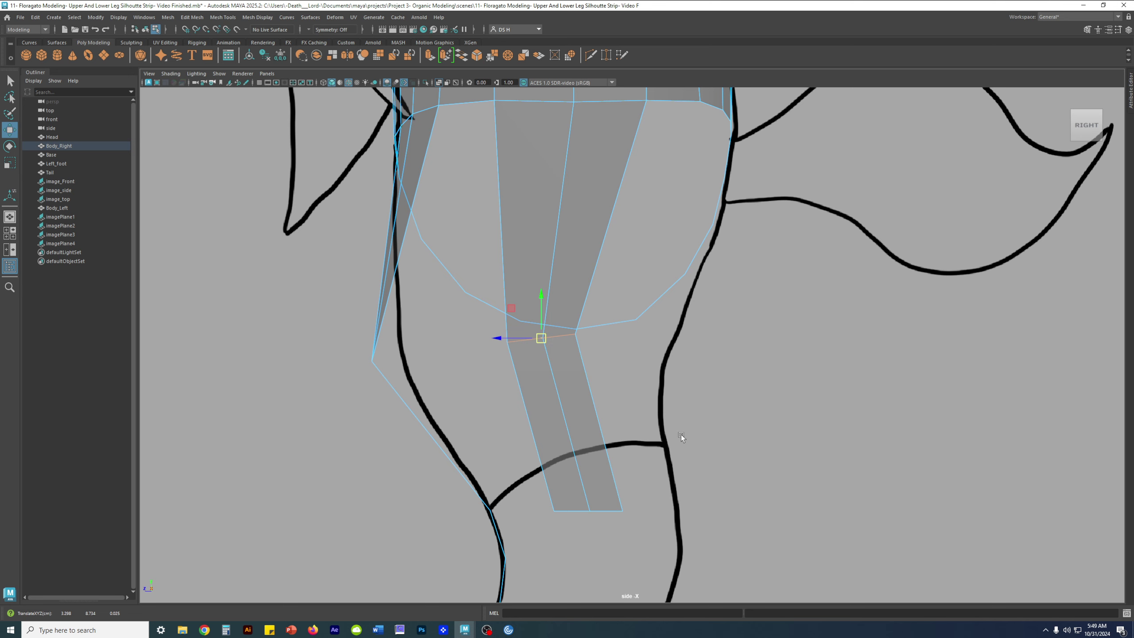
pyautogui.click(839, 365)
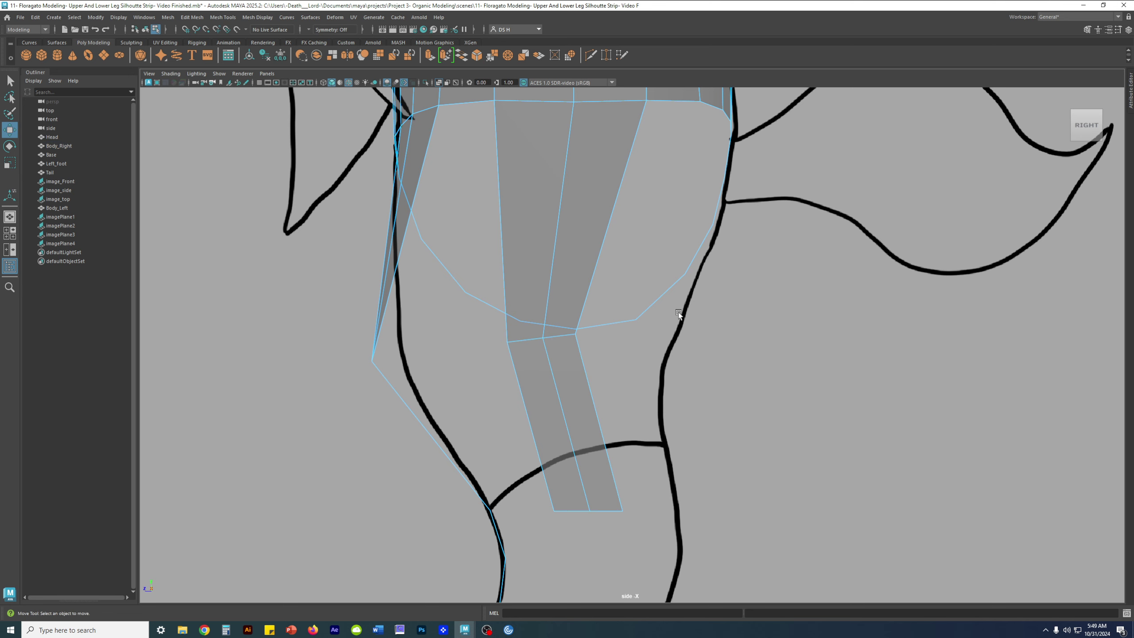
# Nudge the strip's knee-level edges very slightly toward the back of the leg in side view.
pyautogui.scroll(-2, 669, 313)
pyautogui.scroll(1, 679, 317)
pyautogui.click(570, 337)
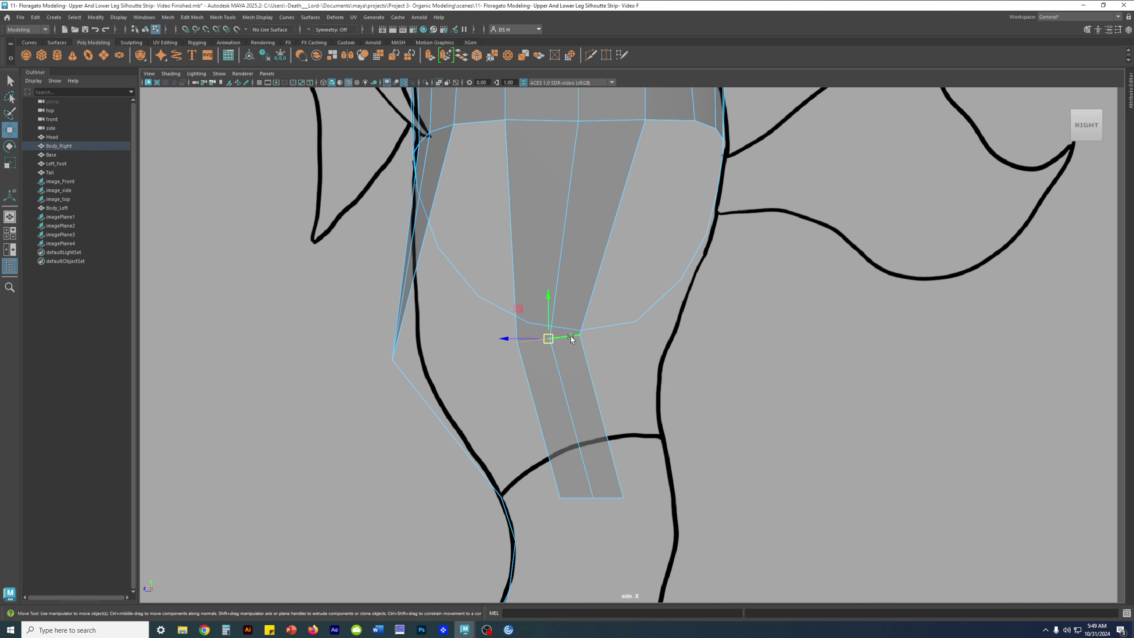
pyautogui.moveTo(511, 338); pyautogui.dragTo(512, 338)
pyautogui.scroll(-3, 653, 359)
pyautogui.click(652, 358)
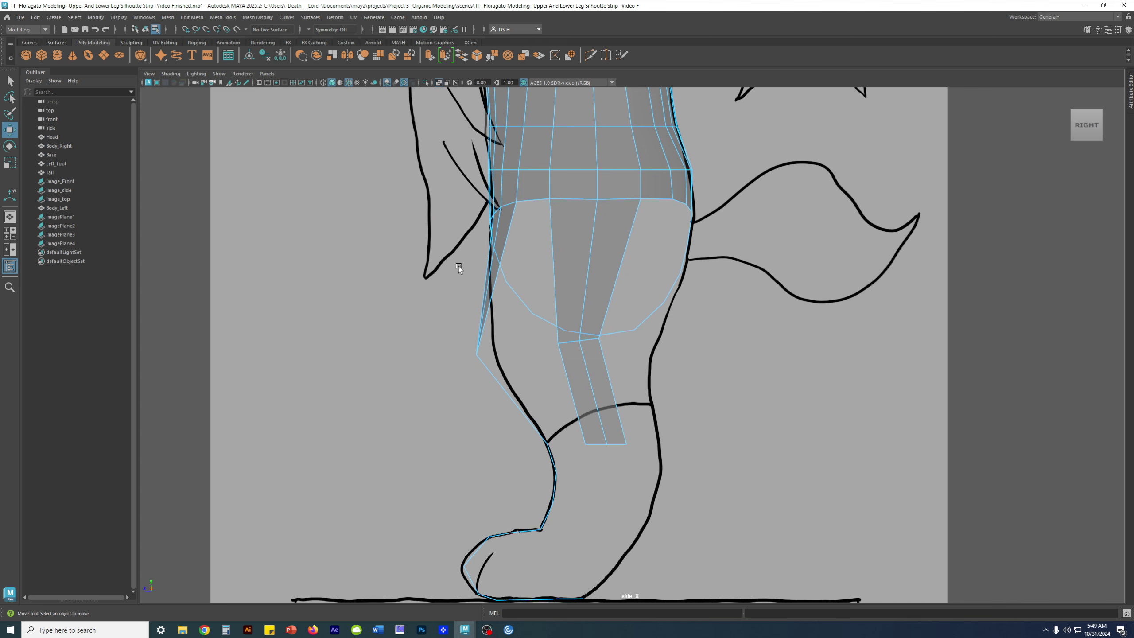
pyautogui.scroll(2, 737, 402)
pyautogui.keyDown('alt'); pyautogui.moveTo(580, 510); pyautogui.dragTo(581, 443, button='middle'); pyautogui.keyUp('alt')
pyautogui.doubleClick(605, 448)
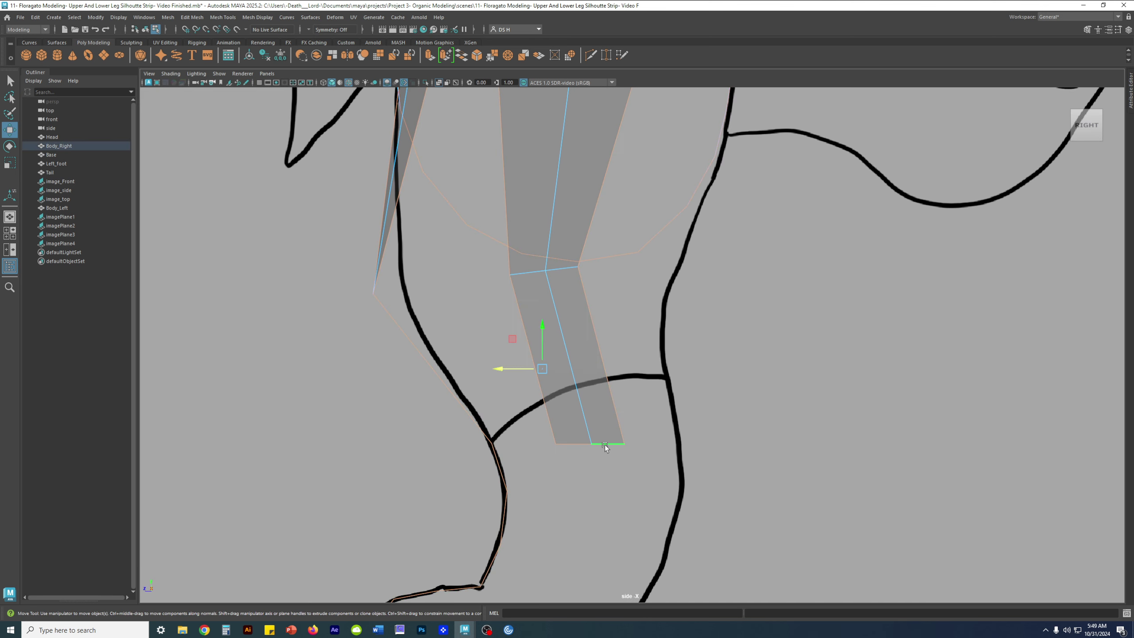
pyautogui.click(610, 448)
pyautogui.press('q')
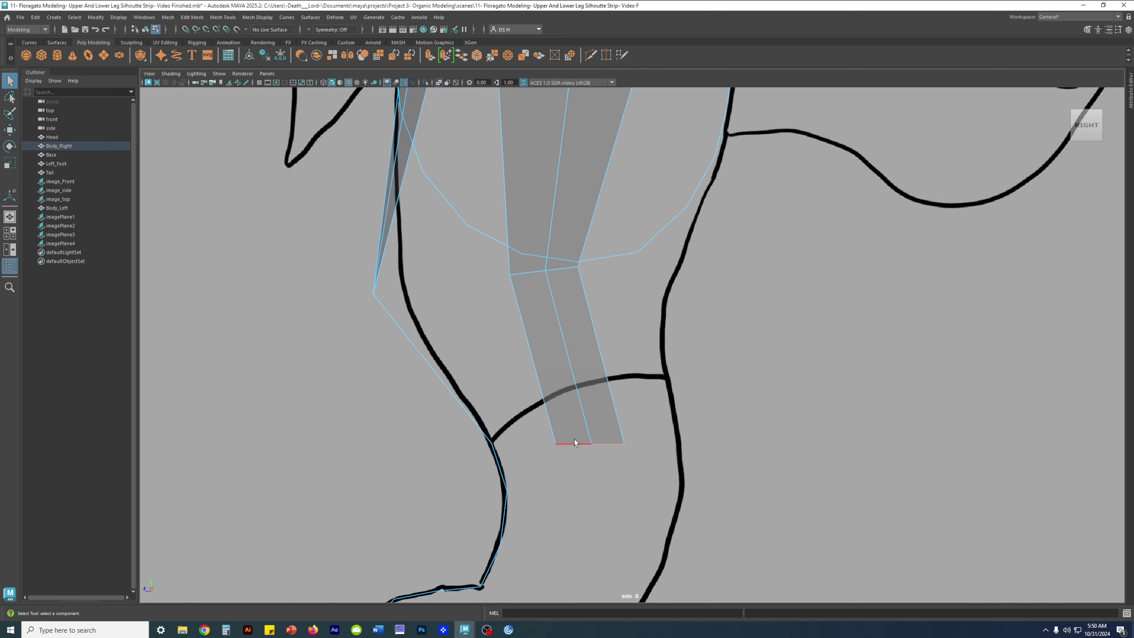
pyautogui.press('w')
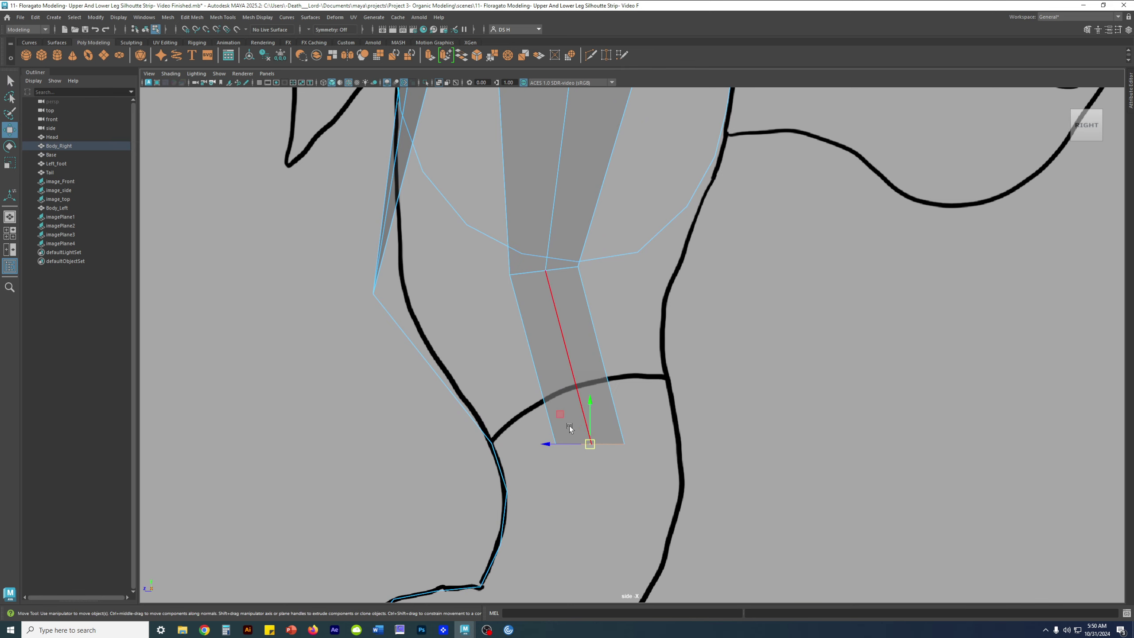
pyautogui.scroll(1, 569, 428)
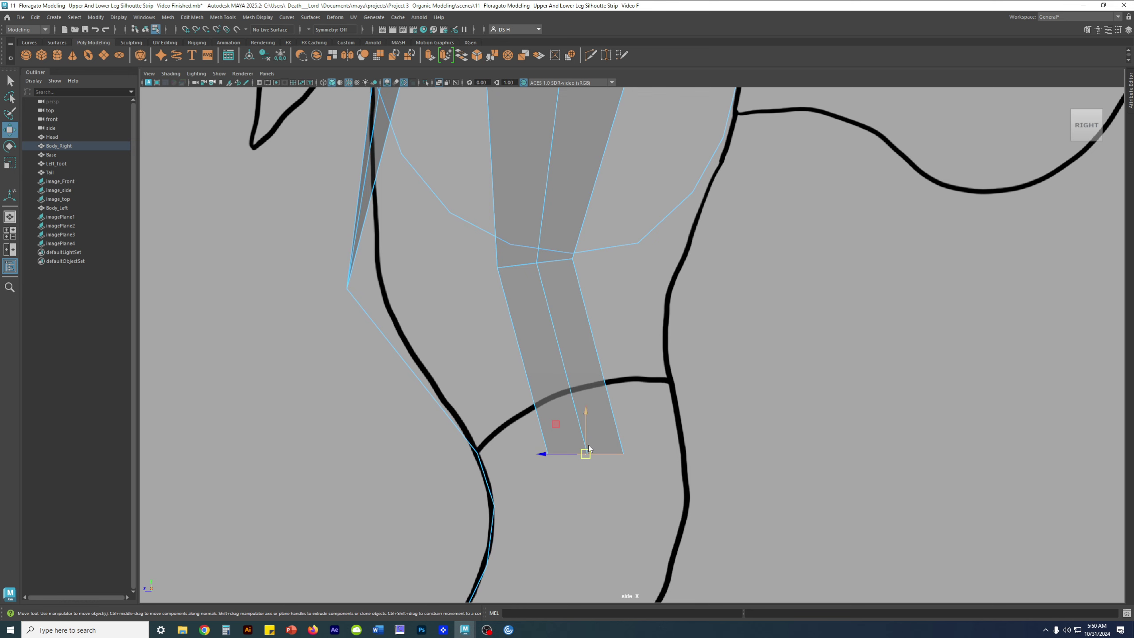
pyautogui.press('F8')
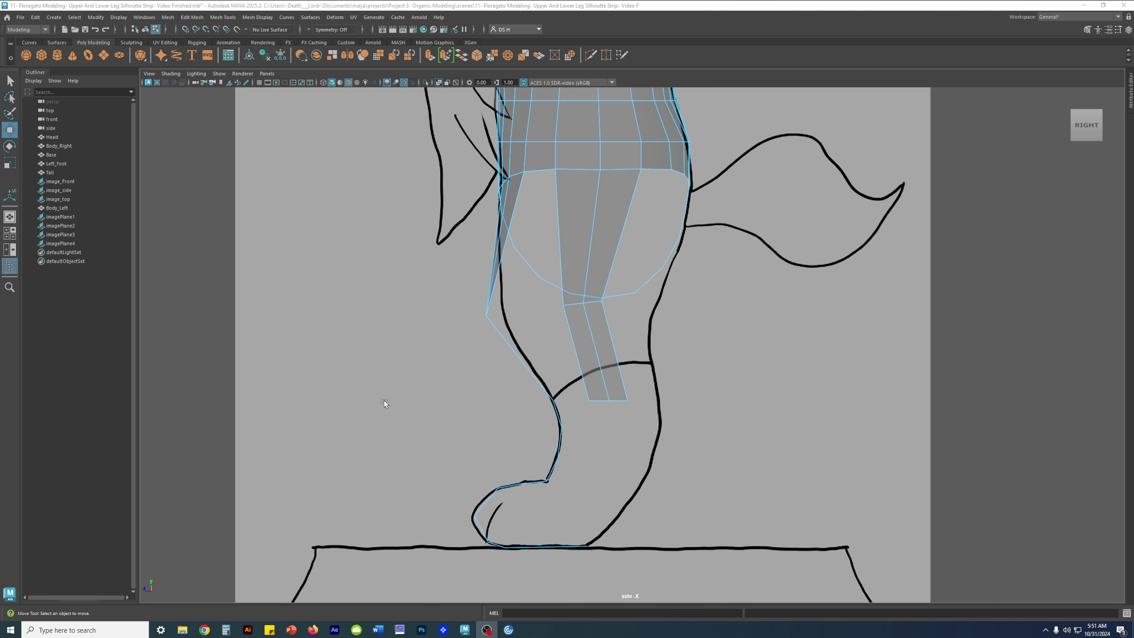
pyautogui.click(637, 424)
# Extrude the strip's two bottom edges and move them down and slightly forward, level with the front ankle crease of the boot.
pyautogui.scroll(3, 638, 424)
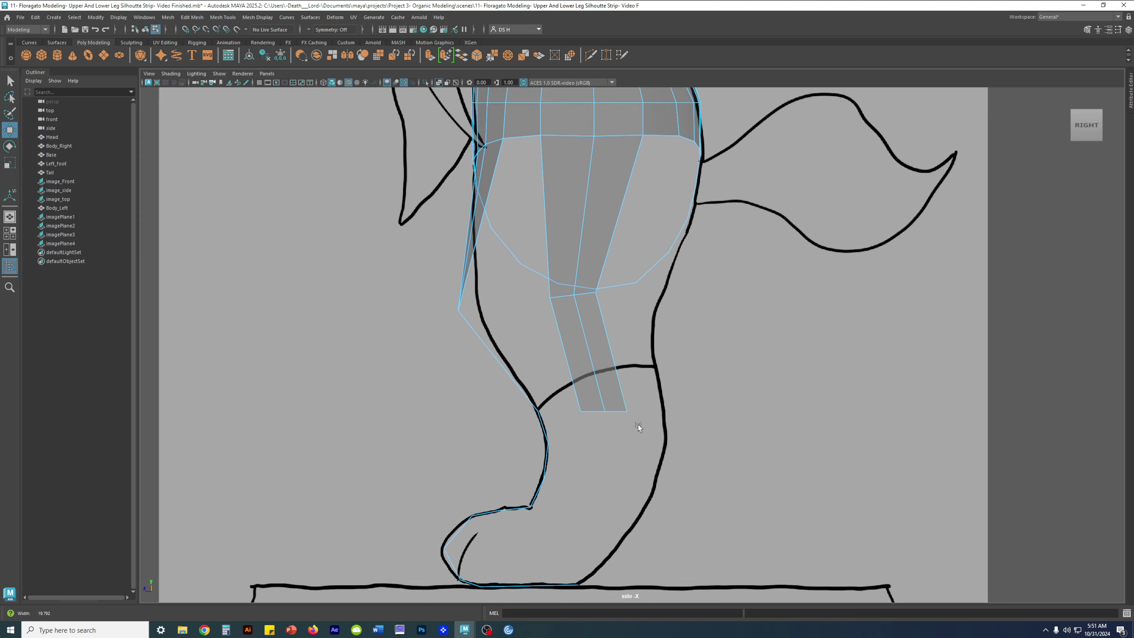
pyautogui.keyDown('alt'); pyautogui.moveTo(591, 408); pyautogui.dragTo(590, 259, button='middle'); pyautogui.keyUp('alt')
pyautogui.keyDown('alt'); pyautogui.moveTo(590, 259); pyautogui.dragTo(533, 261, button='right'); pyautogui.keyUp('alt')
pyautogui.keyDown('alt'); pyautogui.moveTo(533, 261); pyautogui.dragTo(576, 404, button='middle'); pyautogui.keyUp('alt')
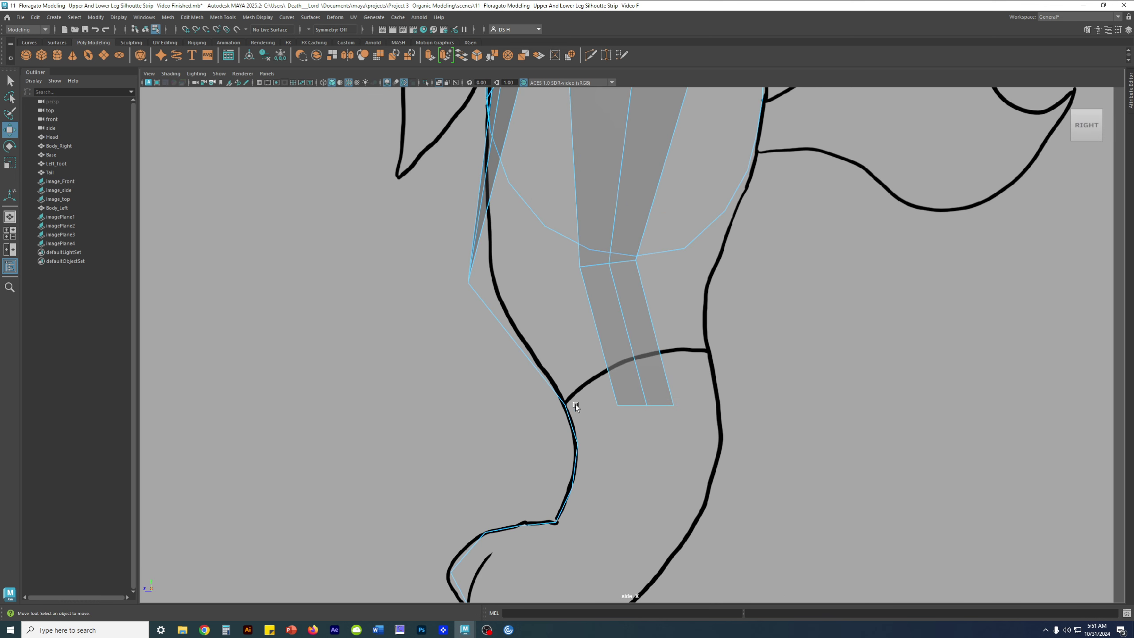
pyautogui.click(662, 406)
pyautogui.press('q')
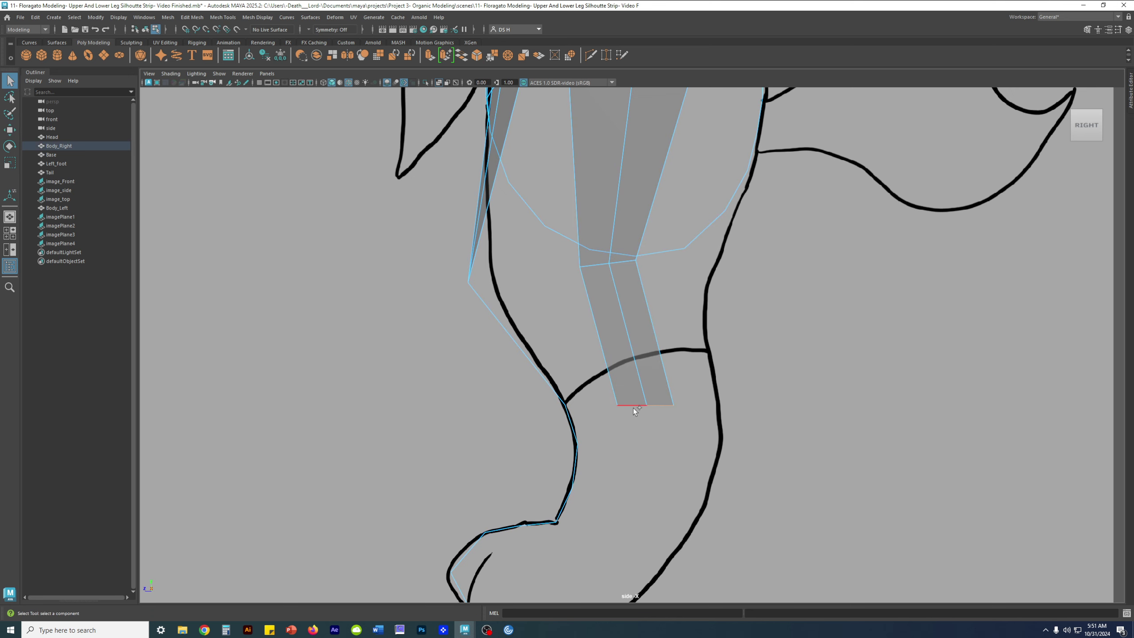
pyautogui.keyDown('shift'); pyautogui.click(632, 408); pyautogui.keyUp('shift')
pyautogui.keyDown('alt'); pyautogui.moveTo(745, 411); pyautogui.dragTo(770, 305, button='middle'); pyautogui.keyUp('alt')
pyautogui.keyDown('alt'); pyautogui.moveTo(498, 278); pyautogui.dragTo(931, 365, button='right'); pyautogui.keyUp('alt')
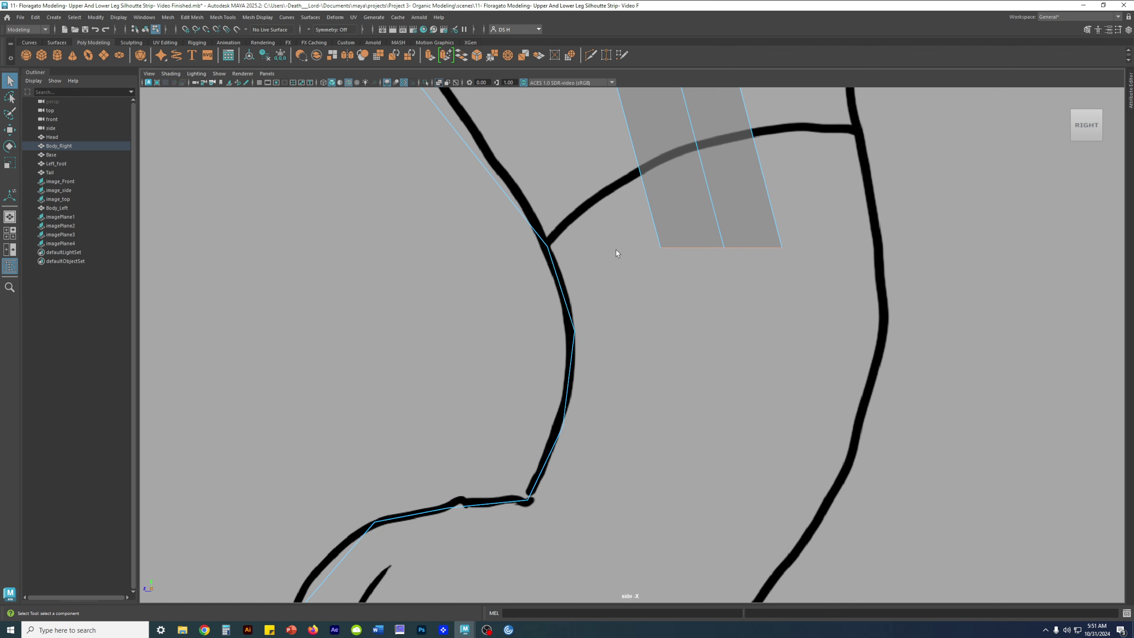
pyautogui.scroll(-5, 627, 274)
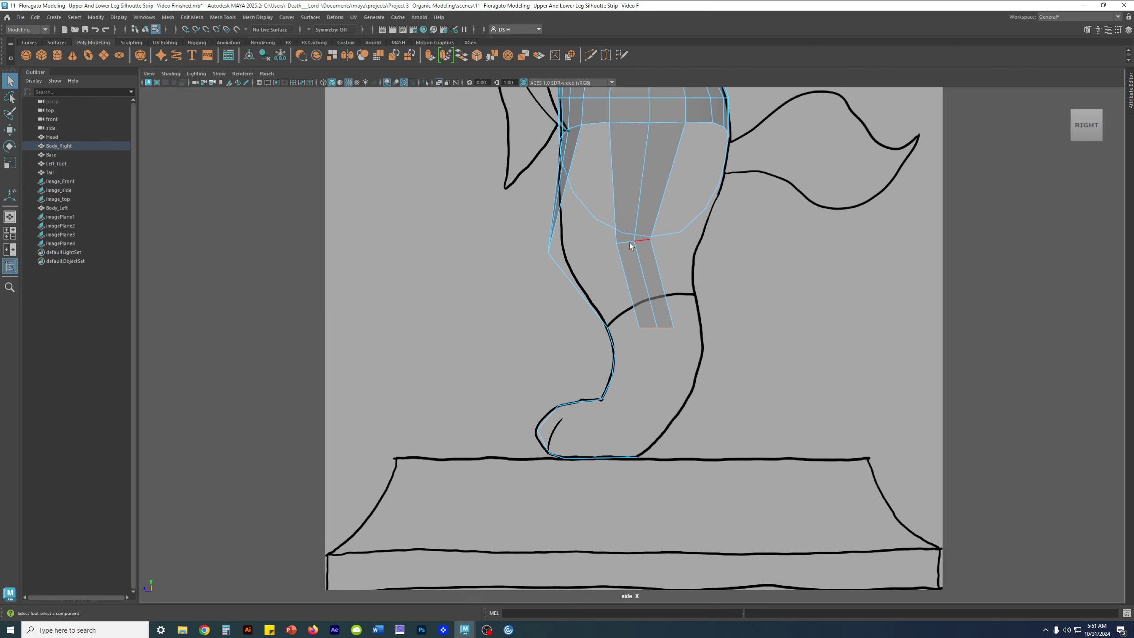
pyautogui.keyDown('shift'); pyautogui.moveTo(791, 264); pyautogui.dragTo(789, 295, button='right'); pyautogui.keyUp('shift')
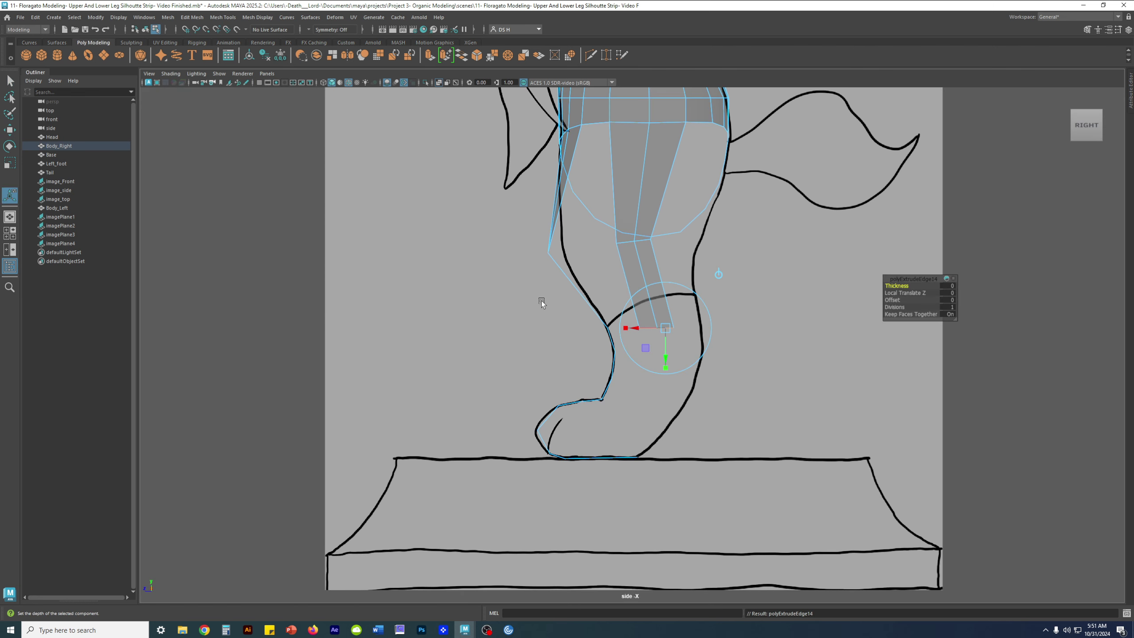
pyautogui.keyDown('alt'); pyautogui.moveTo(541, 301); pyautogui.dragTo(827, 372, button='right'); pyautogui.keyUp('alt')
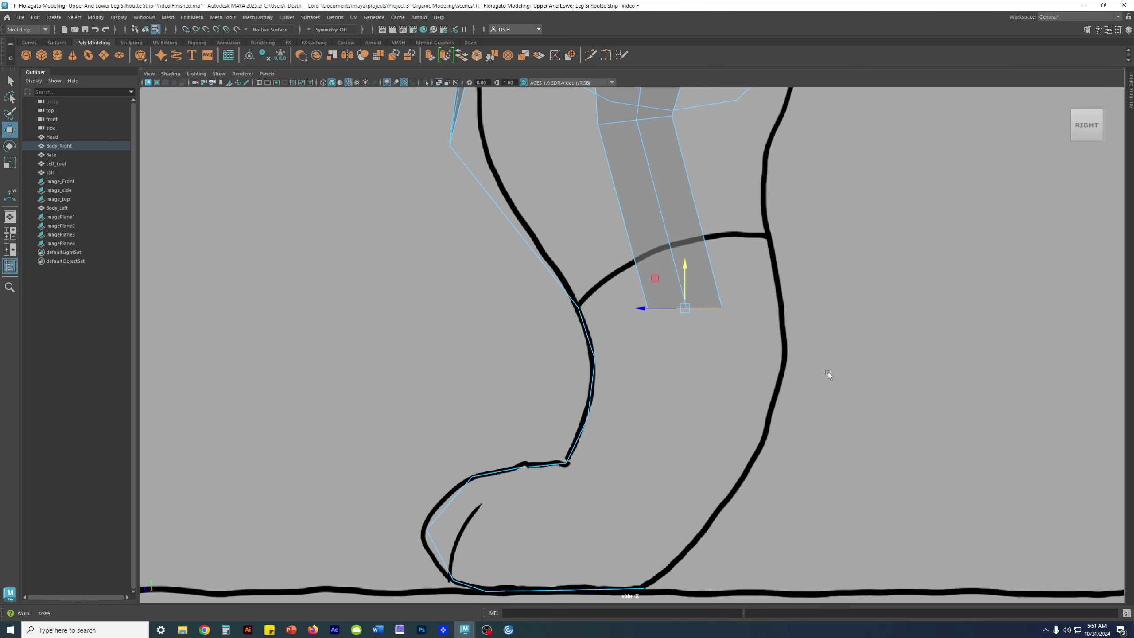
pyautogui.press('w')
pyautogui.moveTo(682, 309); pyautogui.dragTo(660, 465)
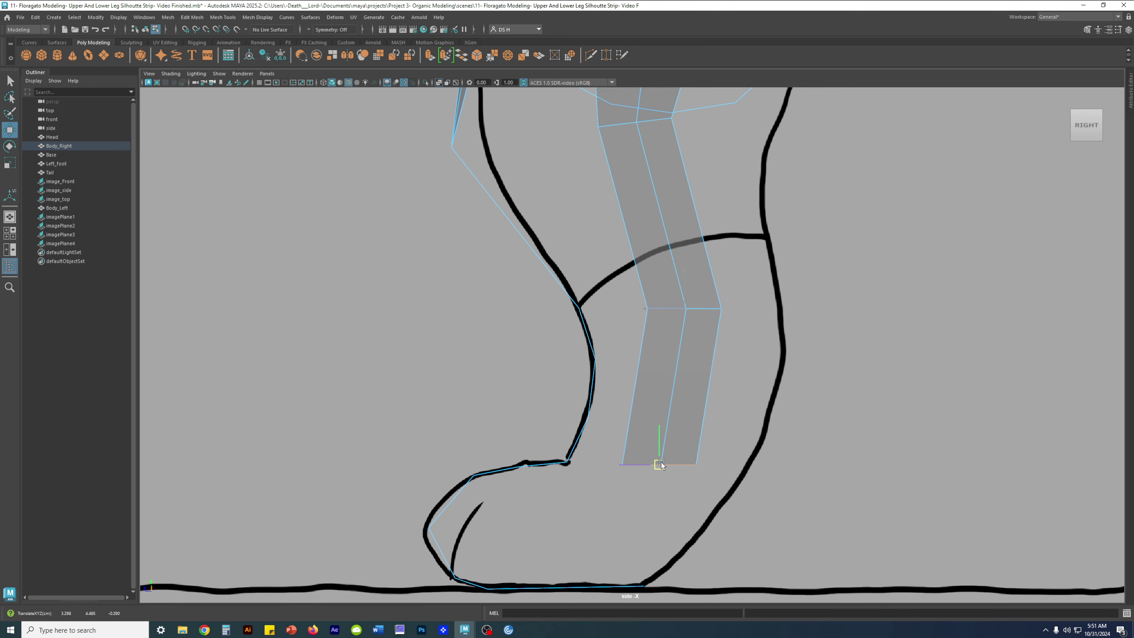
# Try shifting the new end edges forward, undo that move, and raise the edges slightly in line with the ankle crease.
pyautogui.keyDown('alt'); pyautogui.moveTo(634, 499); pyautogui.dragTo(609, 363, button='right'); pyautogui.keyUp('alt')
pyautogui.keyDown('alt'); pyautogui.moveTo(609, 363); pyautogui.dragTo(609, 354, button='middle'); pyautogui.keyUp('alt')
pyautogui.moveTo(591, 382); pyautogui.dragTo(533, 381)
pyautogui.hotkey('ctrl', 'z')
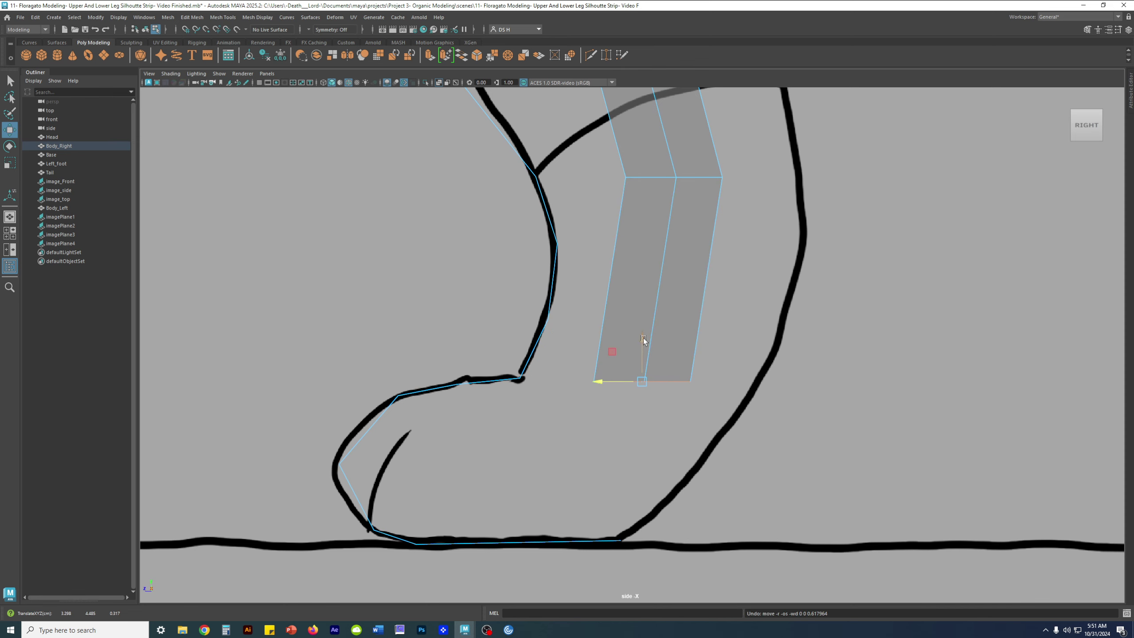
pyautogui.moveTo(643, 338); pyautogui.dragTo(643, 335)
# Raise the strip's edges near the boot top slightly, level with the front corner of the boot opening.
pyautogui.keyDown('alt'); pyautogui.moveTo(643, 270); pyautogui.dragTo(656, 336, button='middle'); pyautogui.keyUp('alt')
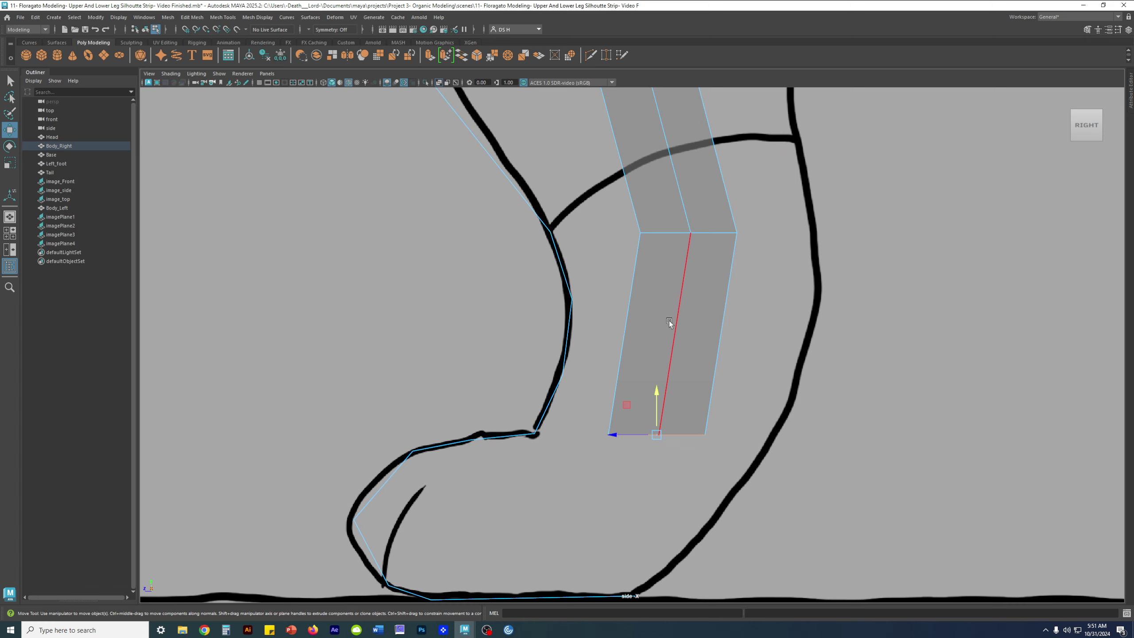
pyautogui.click(674, 232)
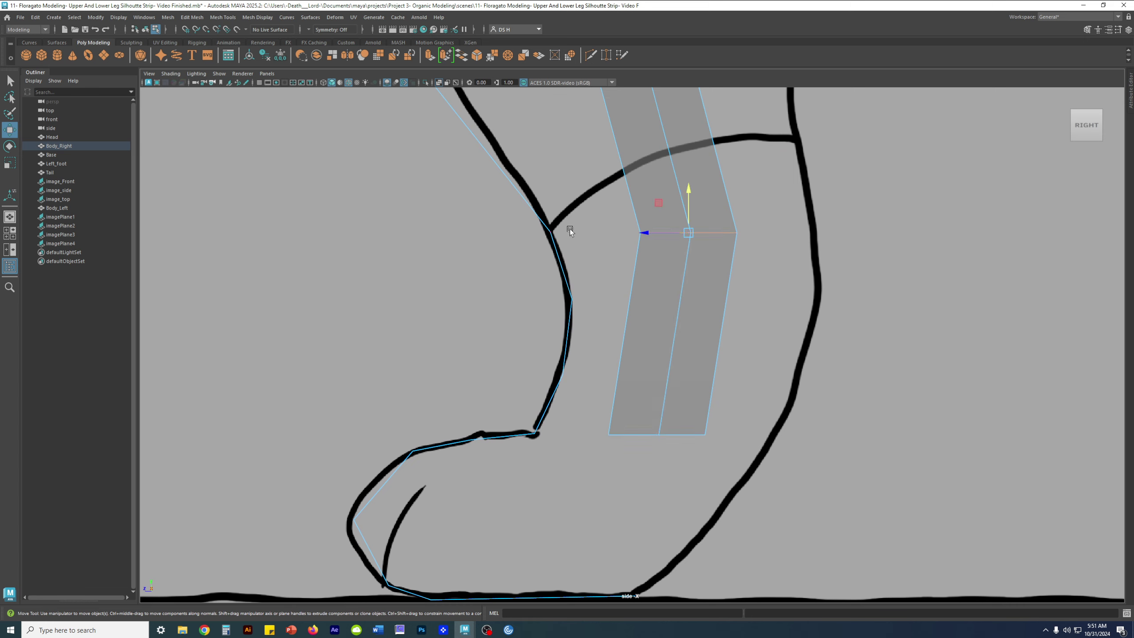
pyautogui.moveTo(686, 186); pyautogui.dragTo(686, 184)
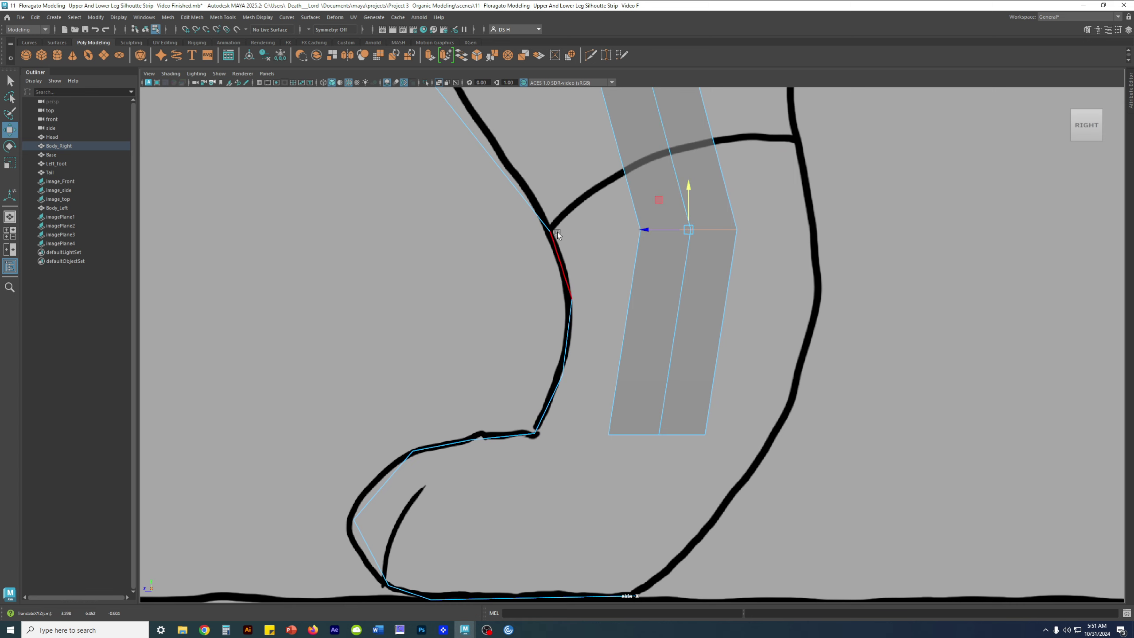
pyautogui.click(991, 320)
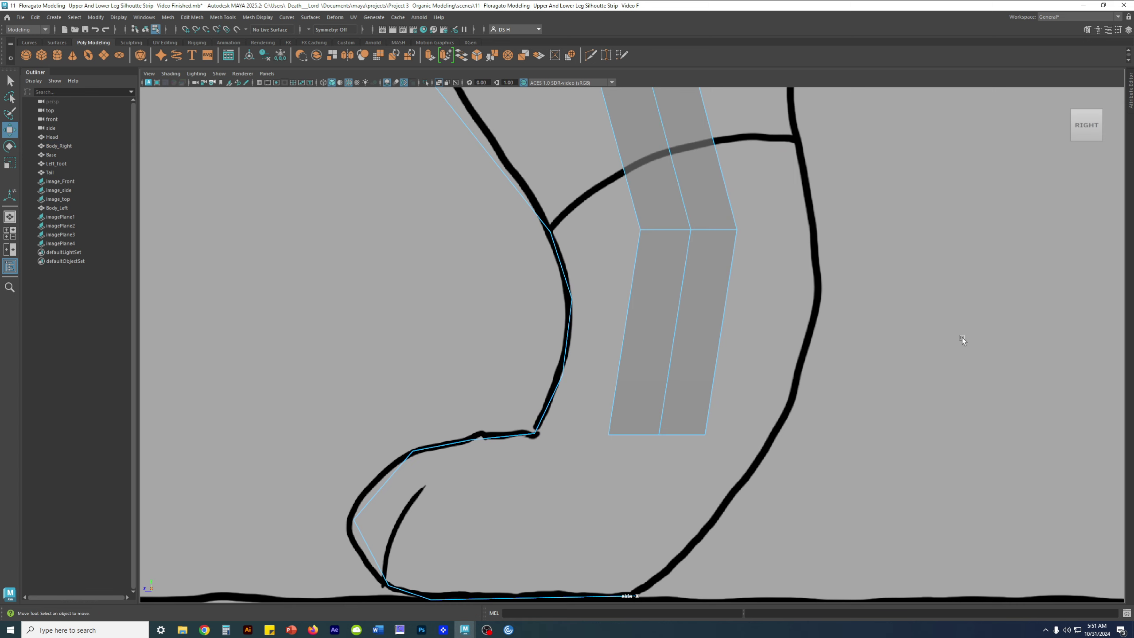
# Show the body mesh in smooth preview and examine the extended leg strip in perspective and against the front view drawing.
pyautogui.press('space')
pyautogui.press('space')
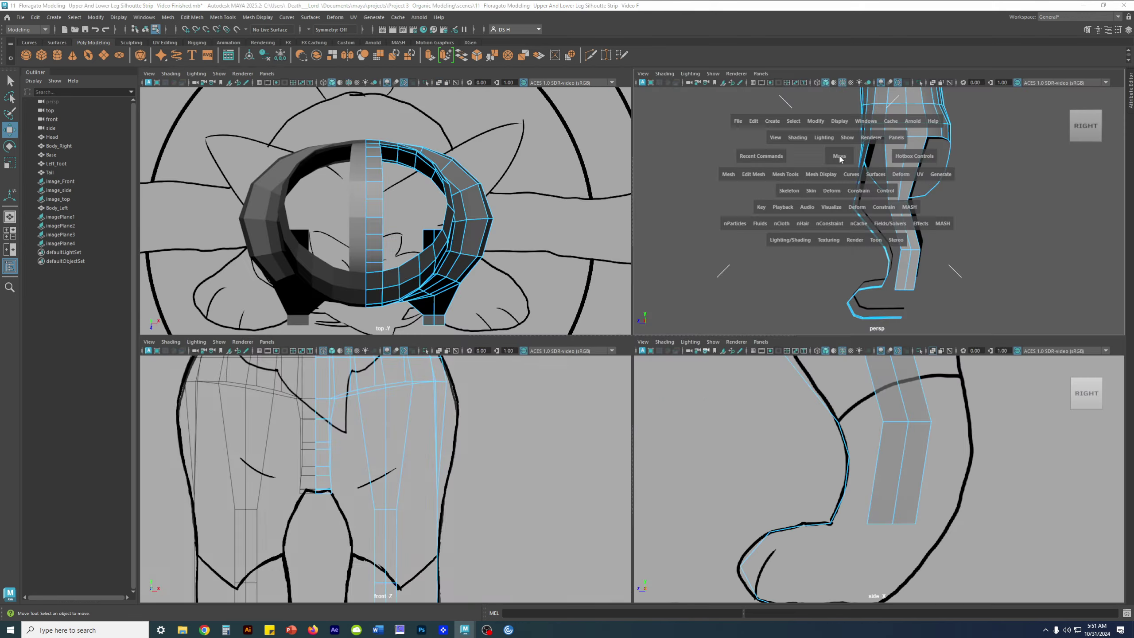
pyautogui.keyDown('alt'); pyautogui.moveTo(678, 271); pyautogui.dragTo(804, 273); pyautogui.keyUp('alt')
pyautogui.press('3')
pyautogui.keyDown('alt'); pyautogui.moveTo(694, 318); pyautogui.dragTo(696, 309); pyautogui.keyUp('alt')
pyautogui.press('space')
pyautogui.press('space')
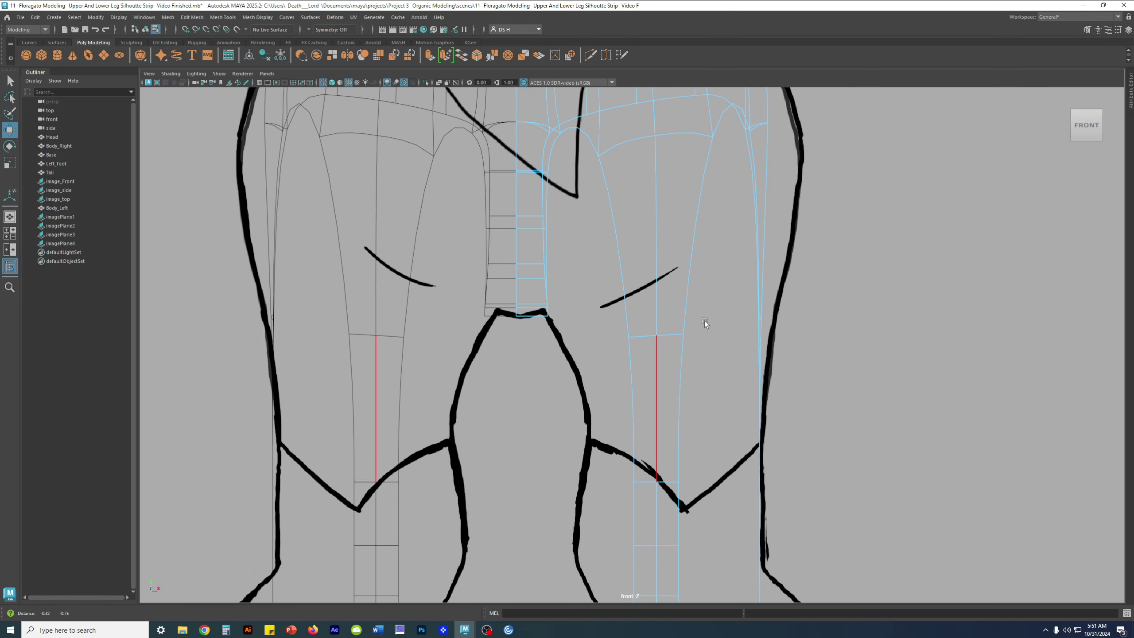
pyautogui.keyDown('alt'); pyautogui.moveTo(704, 320); pyautogui.dragTo(680, 205, button='middle'); pyautogui.keyUp('alt')
pyautogui.keyDown('alt'); pyautogui.moveTo(696, 283); pyautogui.dragTo(665, 209, button='middle'); pyautogui.keyUp('alt')
pyautogui.scroll(1, 716, 295)
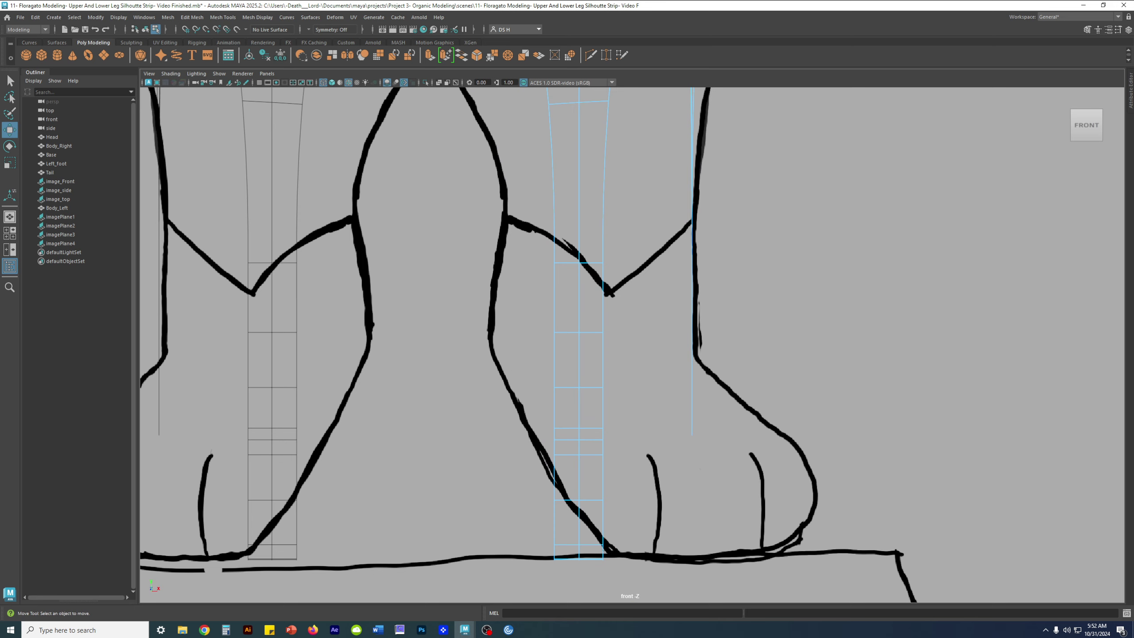
# Switch to the Major Topology Strip Tracks And Smoothed Proxy Setup scene window, maximize it, and examine the finished boot strips in perspective.
pyautogui.moveTo(1133, 231); pyautogui.dragTo(267, 127)
pyautogui.doubleClick(268, 128)
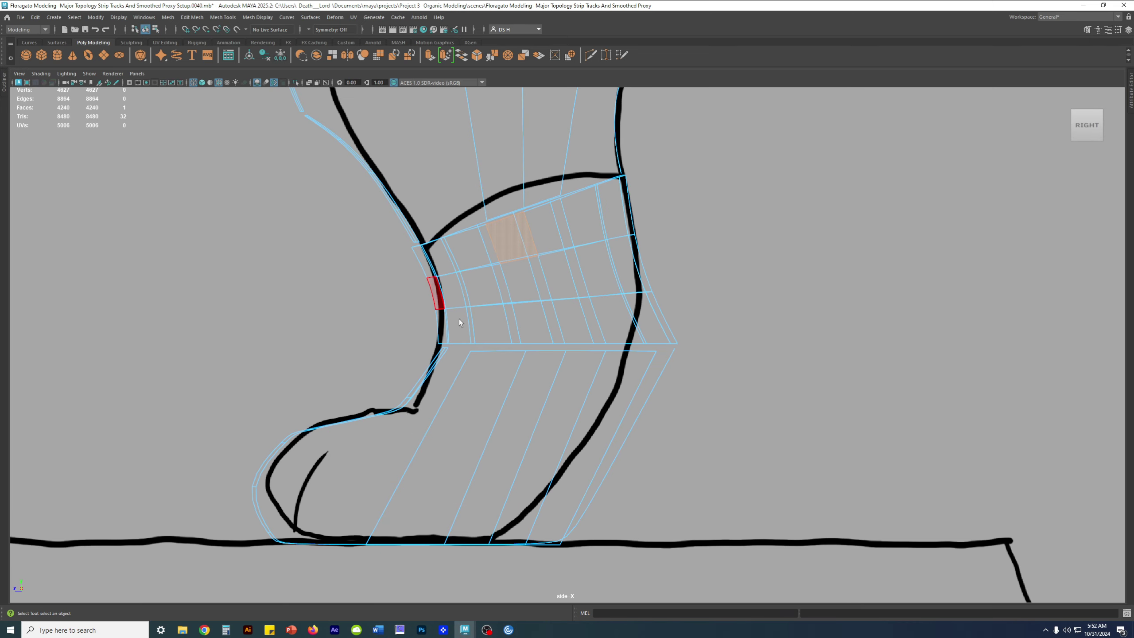
pyautogui.keyDown('alt'); pyautogui.moveTo(458, 319); pyautogui.dragTo(597, 276); pyautogui.keyUp('alt')
pyautogui.press('space')
pyautogui.press('space')
pyautogui.keyDown('alt'); pyautogui.moveTo(506, 355); pyautogui.dragTo(600, 352); pyautogui.keyUp('alt')
pyautogui.keyDown('alt'); pyautogui.moveTo(670, 400); pyautogui.dragTo(656, 429); pyautogui.keyUp('alt')
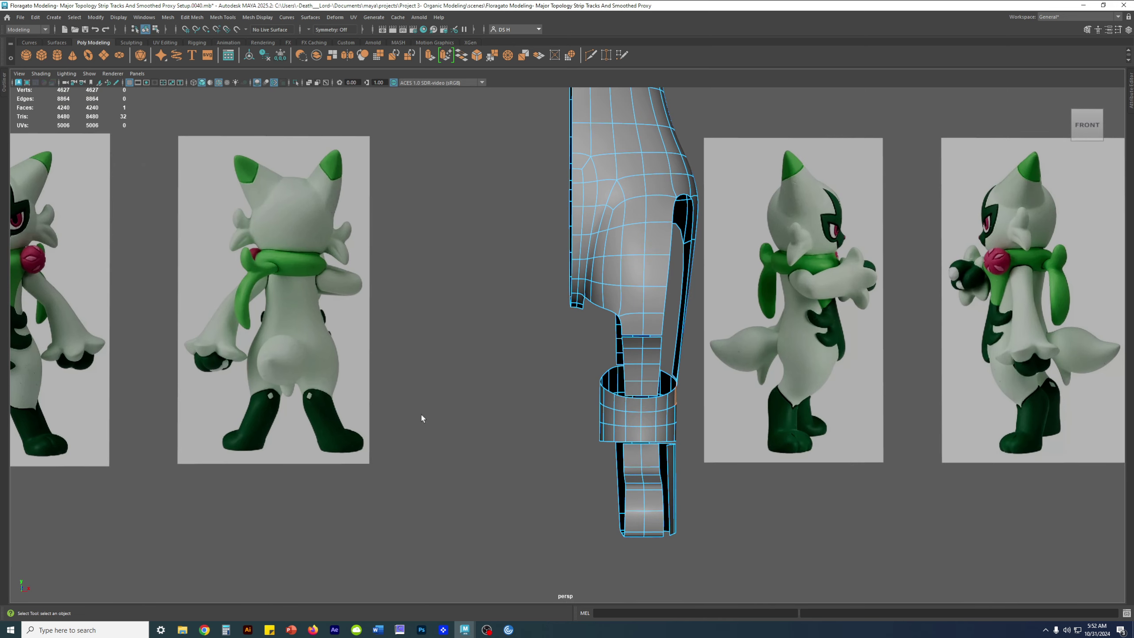
# Switch back to the Upper And Lower Leg Silhoutte Strip scene and examine the leg strips in the front, perspective and side views.
pyautogui.keyDown('alt'); pyautogui.moveTo(420, 420); pyautogui.dragTo(687, 290); pyautogui.keyUp('alt')
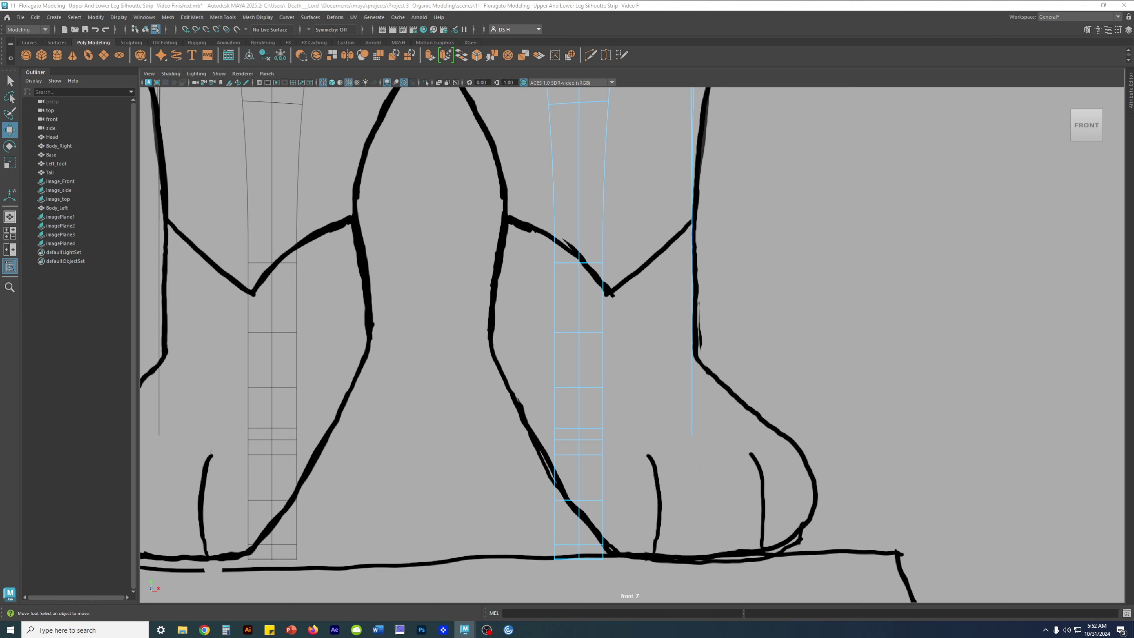
pyautogui.keyDown('alt'); pyautogui.moveTo(785, 337); pyautogui.dragTo(737, 319, button='right'); pyautogui.keyUp('alt')
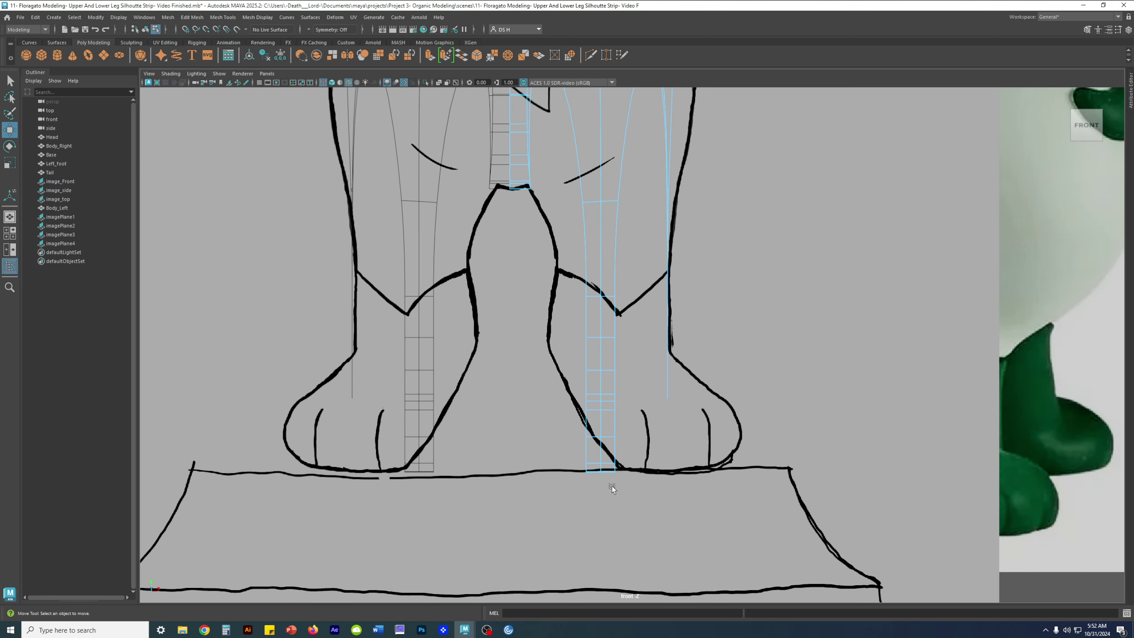
pyautogui.keyDown('alt'); pyautogui.moveTo(643, 384); pyautogui.dragTo(642, 382, button='middle'); pyautogui.keyUp('alt')
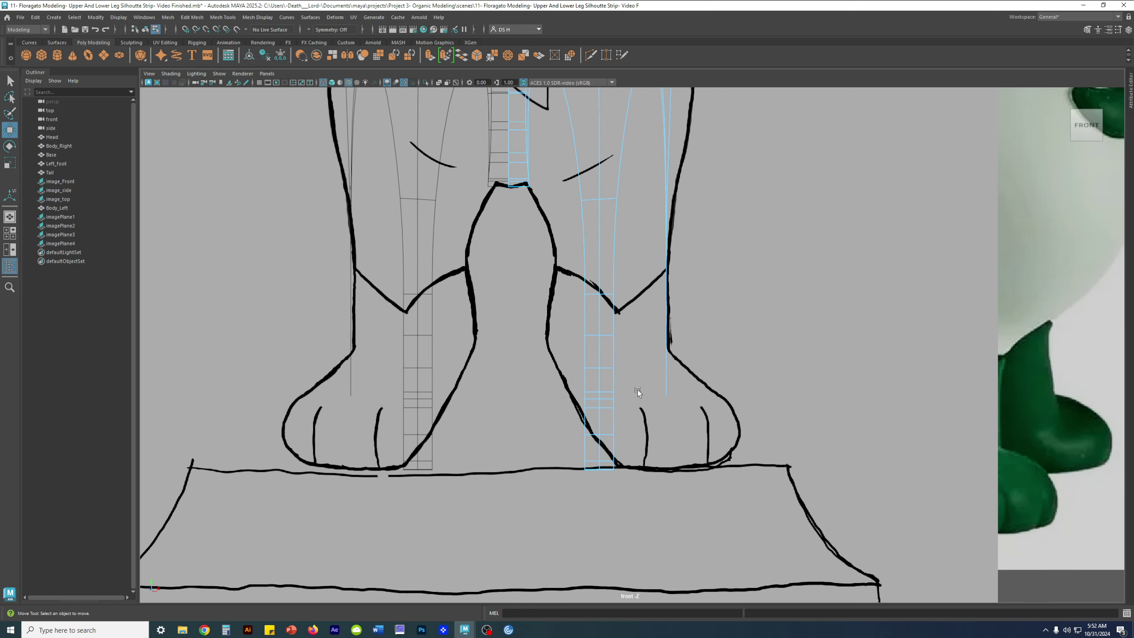
pyautogui.press('space')
pyautogui.press('space')
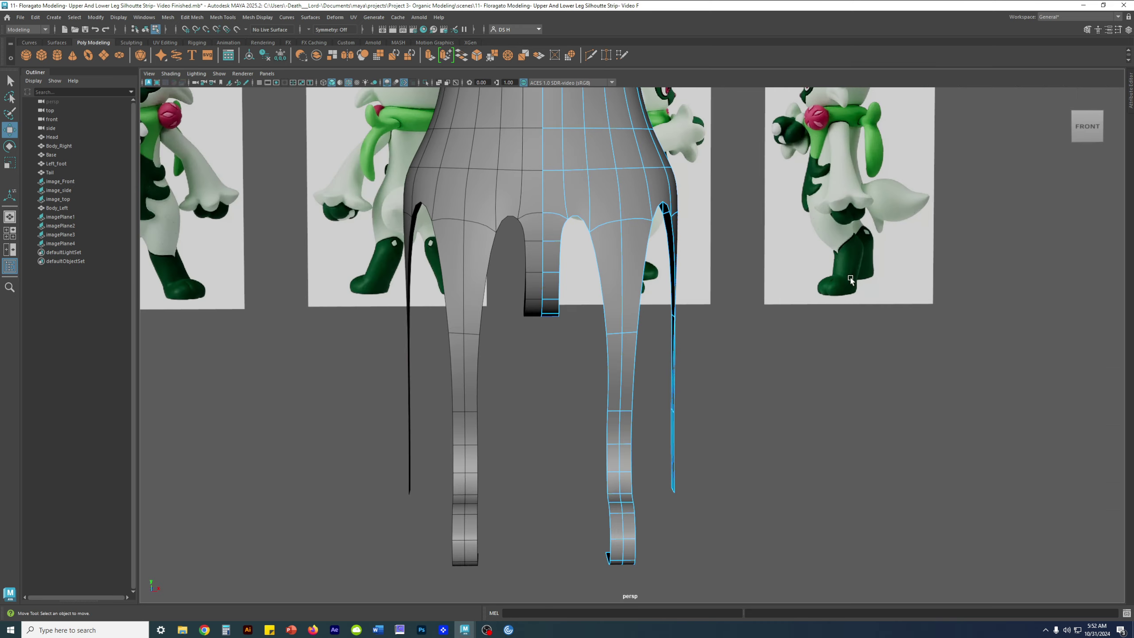
pyautogui.keyDown('alt'); pyautogui.moveTo(664, 317); pyautogui.dragTo(428, 432); pyautogui.keyUp('alt')
pyautogui.press('space')
pyautogui.keyDown('alt'); pyautogui.moveTo(406, 405); pyautogui.dragTo(415, 515, button='middle'); pyautogui.keyUp('alt')
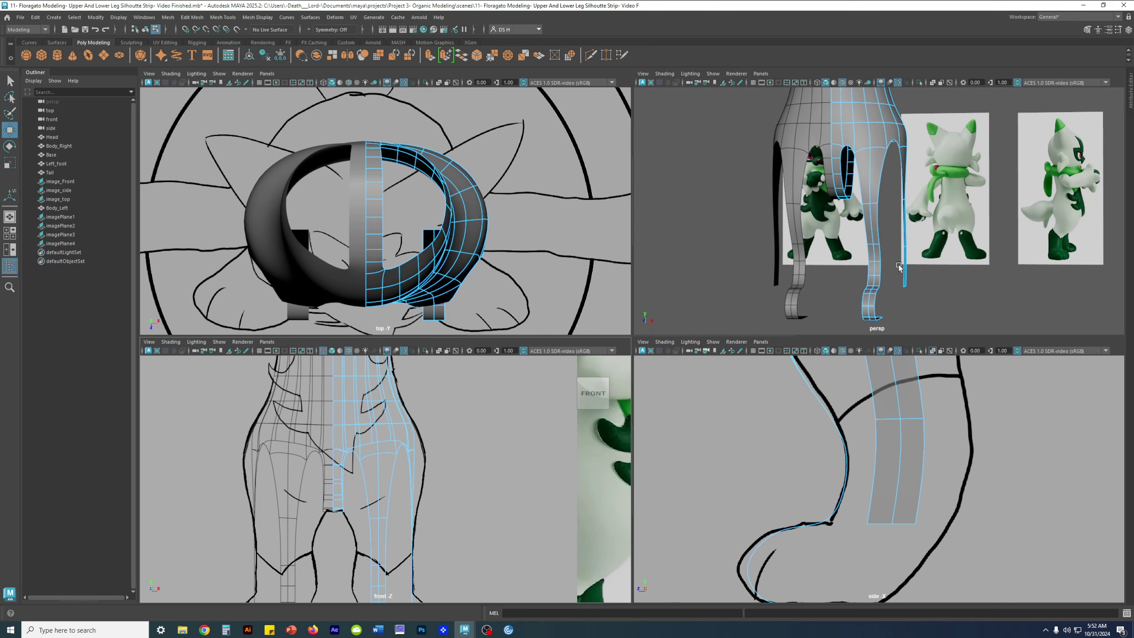
pyautogui.keyDown('alt'); pyautogui.moveTo(886, 489); pyautogui.dragTo(874, 478, button='middle'); pyautogui.keyUp('alt')
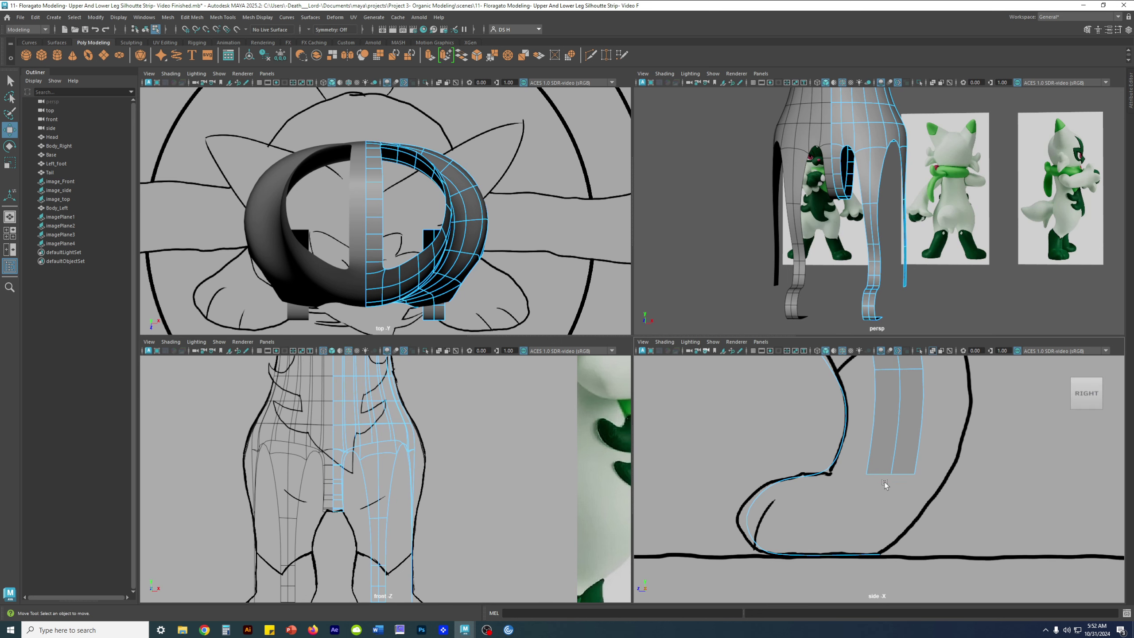
# Turn off smooth preview on the body mesh and examine the outer leg strip in perspective and against the front view drawing.
pyautogui.press('1')
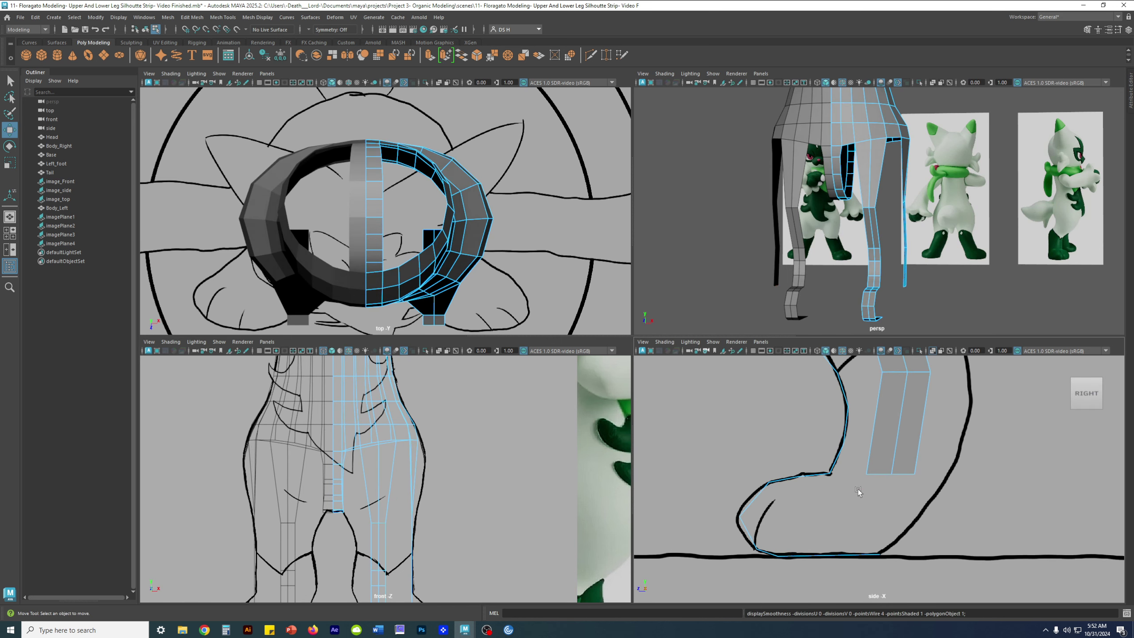
pyautogui.press('space')
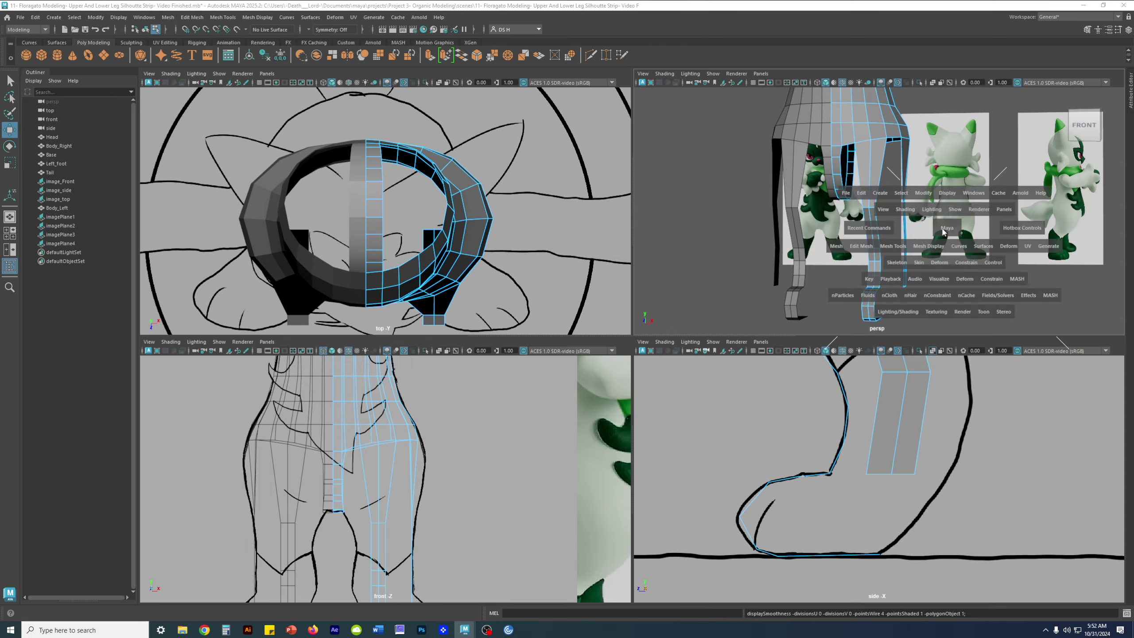
pyautogui.keyDown('alt'); pyautogui.moveTo(905, 263); pyautogui.dragTo(840, 326); pyautogui.keyUp('alt')
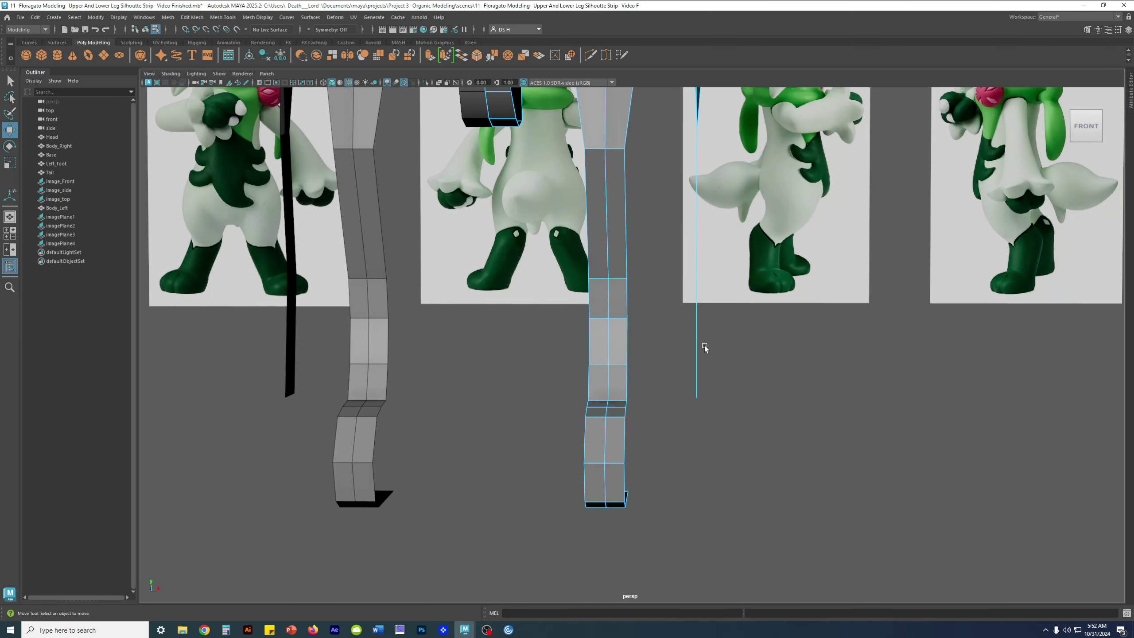
pyautogui.press('space')
pyautogui.press('space')
pyautogui.keyDown('alt'); pyautogui.moveTo(652, 281); pyautogui.dragTo(681, 319, button='middle'); pyautogui.keyUp('alt')
pyautogui.click(653, 245)
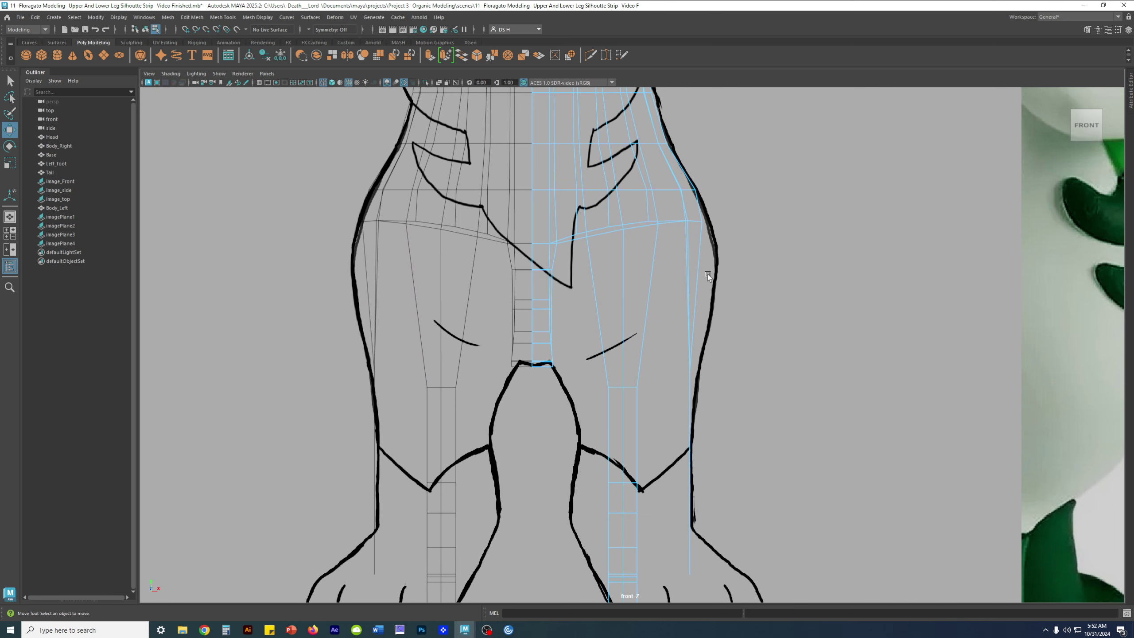
pyautogui.press('space')
pyautogui.press('space')
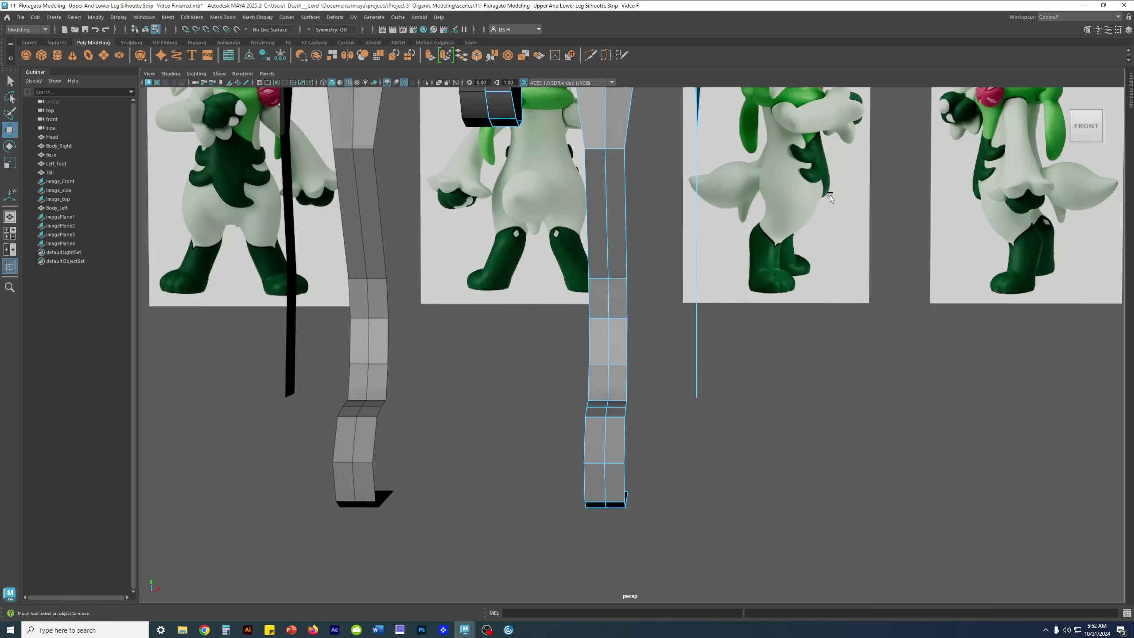
pyautogui.keyDown('alt'); pyautogui.moveTo(829, 195); pyautogui.dragTo(728, 309); pyautogui.keyUp('alt')
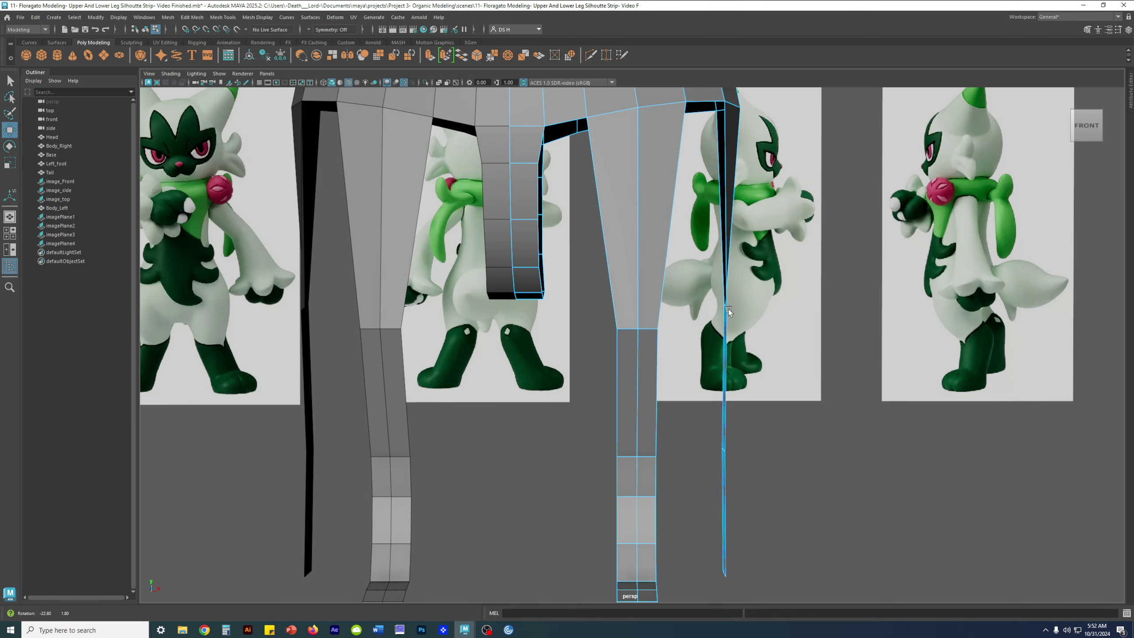
pyautogui.press('space')
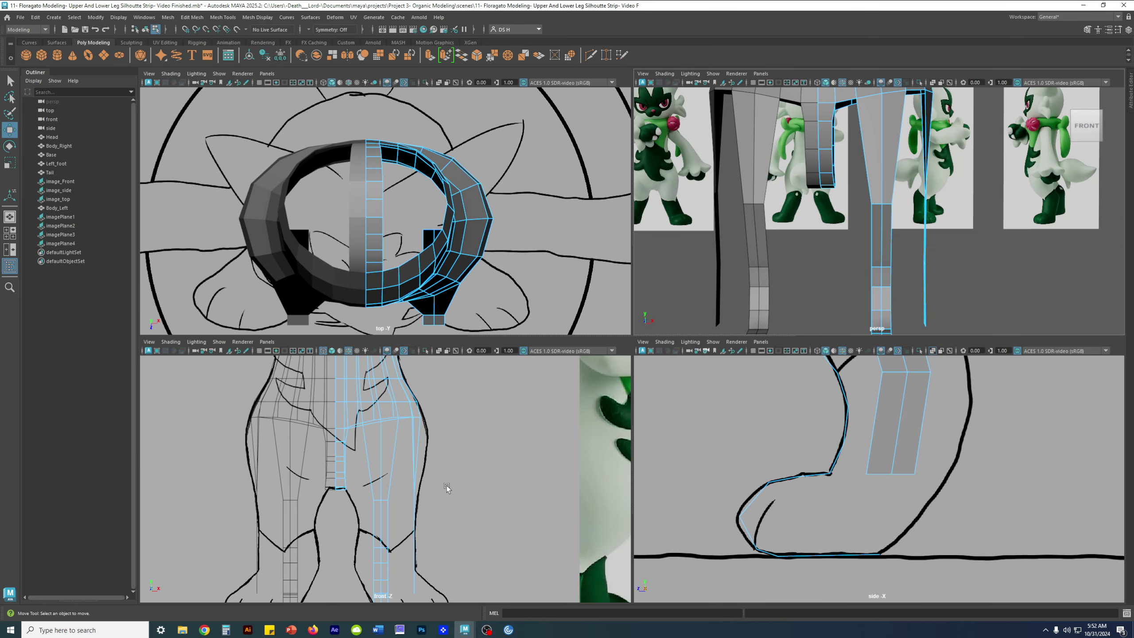
# Select the vertex row at the outer leg strip's upper bend and lower it slightly in the front view.
pyautogui.click(416, 487)
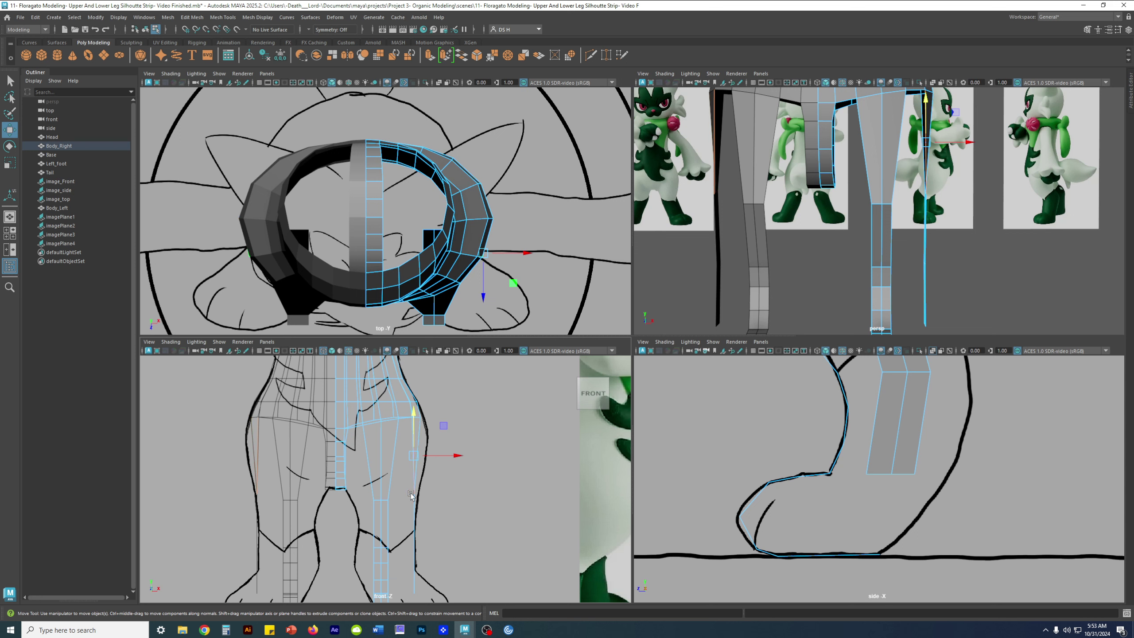
pyautogui.keyDown('alt'); pyautogui.moveTo(410, 493); pyautogui.dragTo(470, 423, button='middle'); pyautogui.keyUp('alt')
pyautogui.moveTo(448, 431); pyautogui.dragTo(433, 446, button='right')
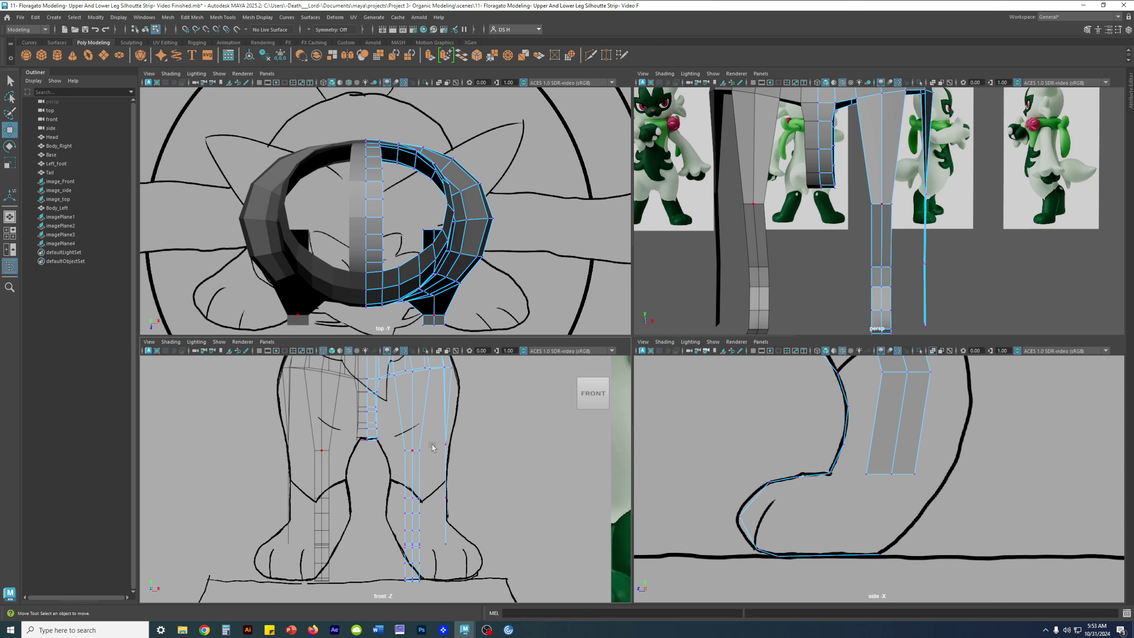
pyautogui.moveTo(438, 428); pyautogui.dragTo(468, 463)
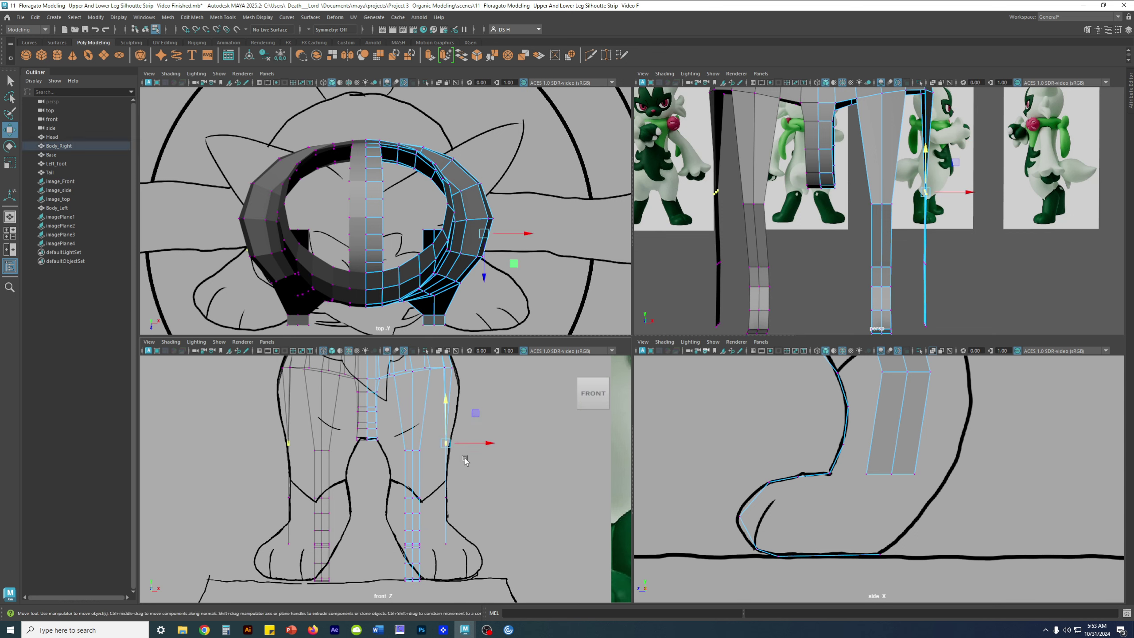
pyautogui.press('f')
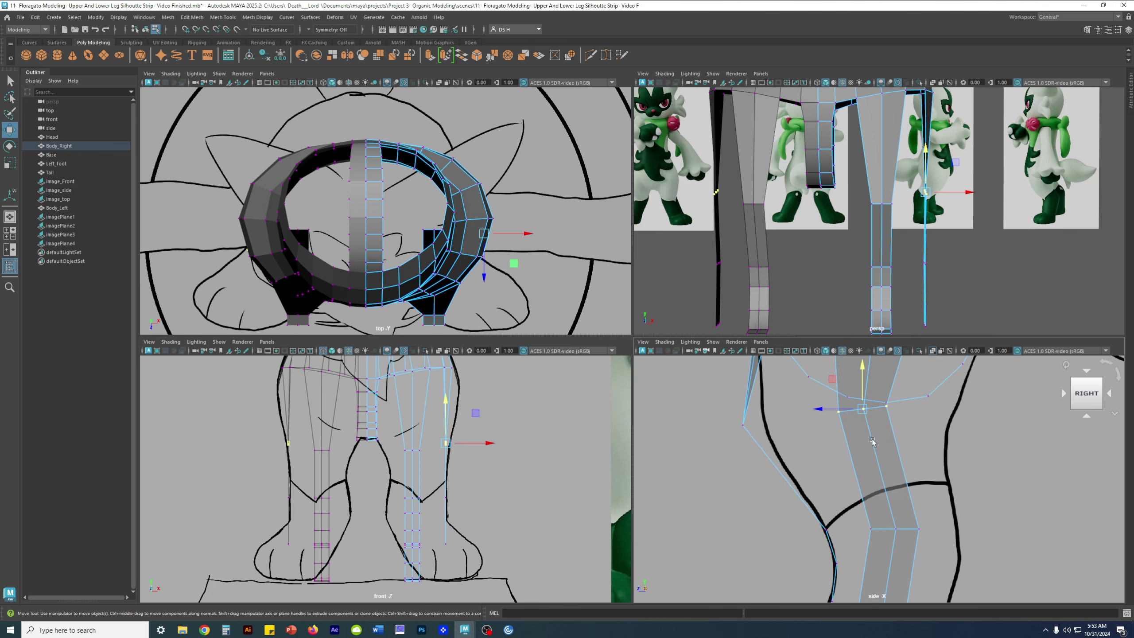
pyautogui.scroll(6, 431, 487)
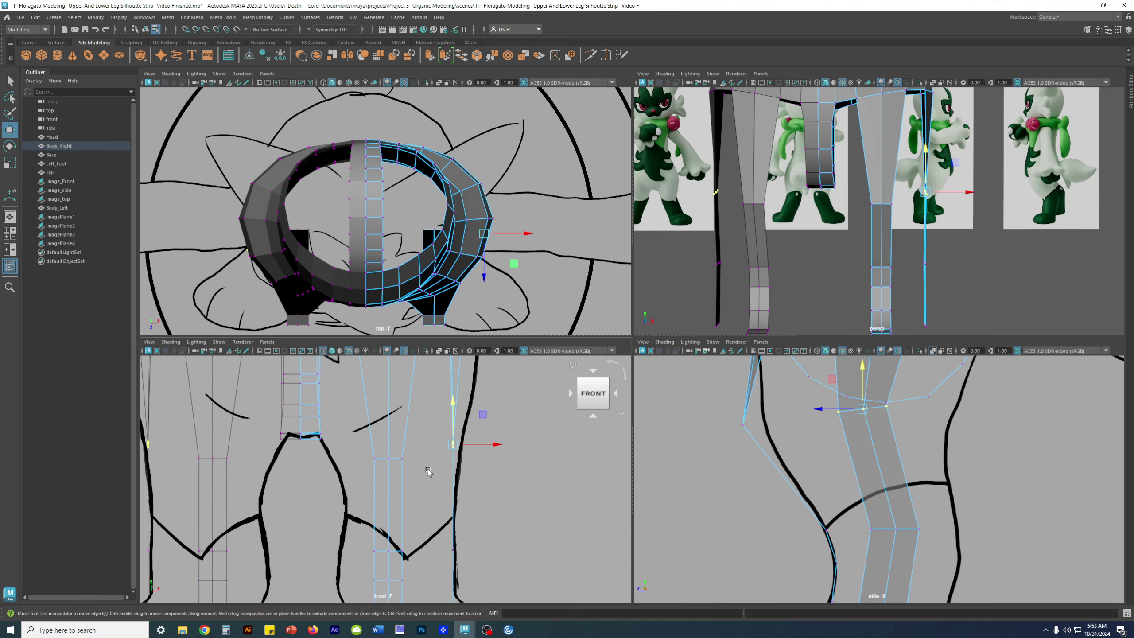
pyautogui.keyDown('alt'); pyautogui.moveTo(792, 439); pyautogui.dragTo(756, 488, button='middle'); pyautogui.keyUp('alt')
pyautogui.moveTo(510, 375); pyautogui.dragTo(502, 391)
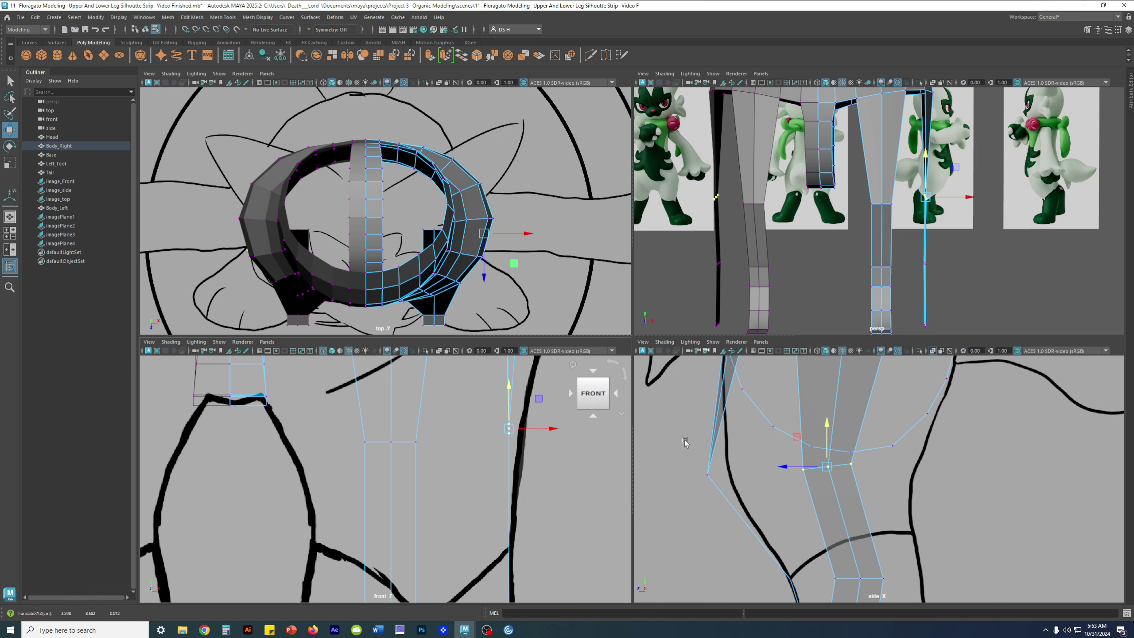
# Undo the upper row's last move and lower the row slightly in the side view instead.
pyautogui.press('space')
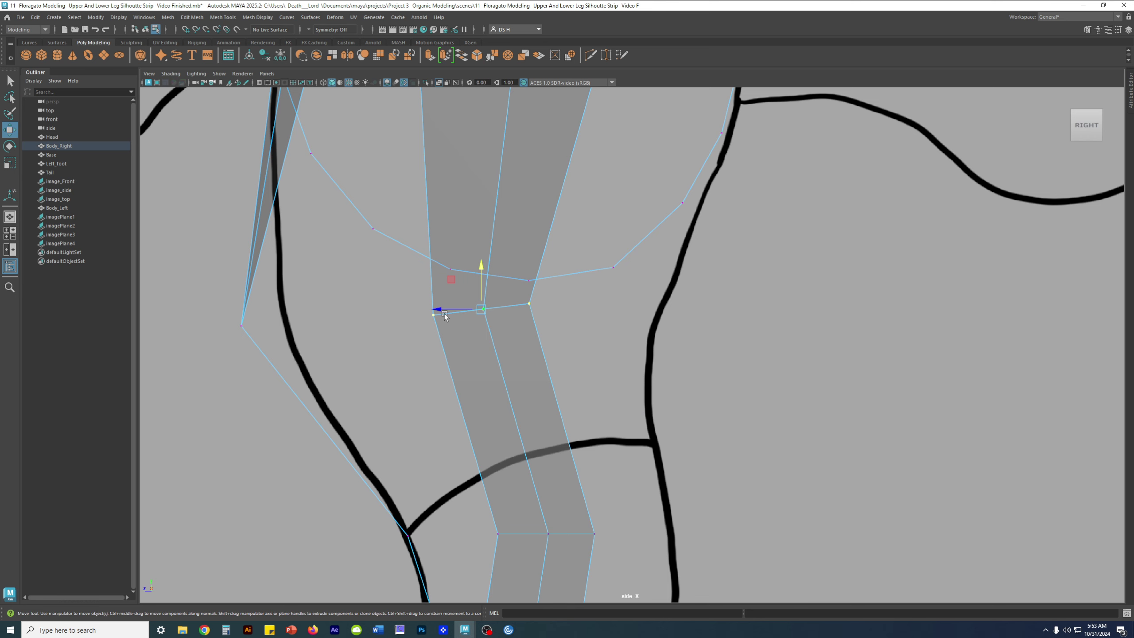
pyautogui.scroll(-5, 505, 319)
pyautogui.hotkey('ctrl', 'z')
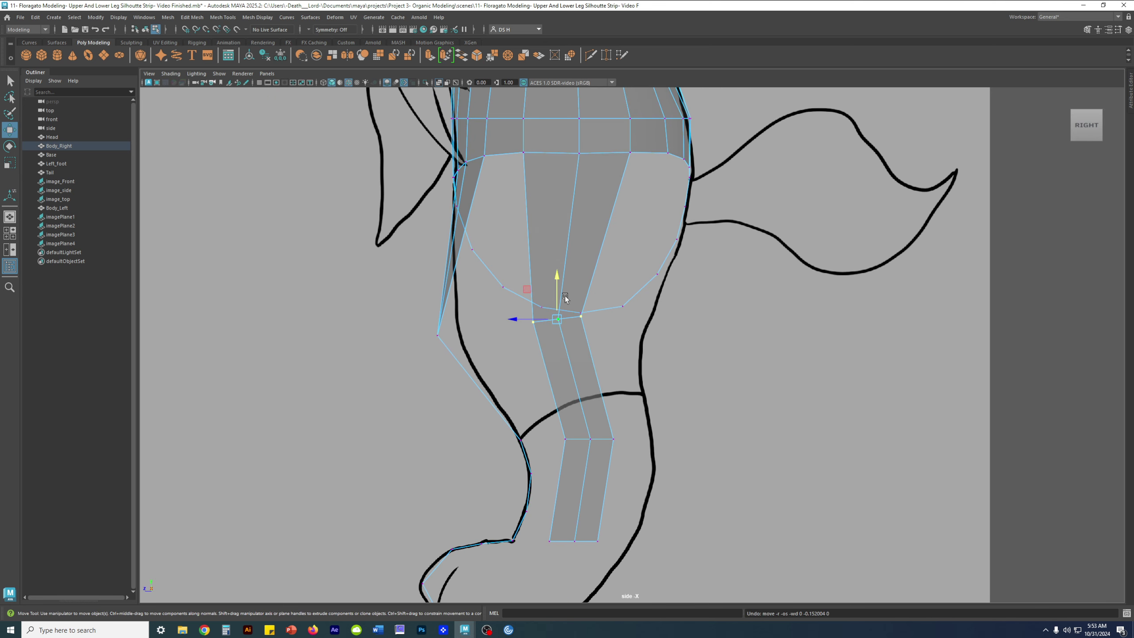
pyautogui.moveTo(565, 296); pyautogui.dragTo(565, 304)
pyautogui.click(799, 421)
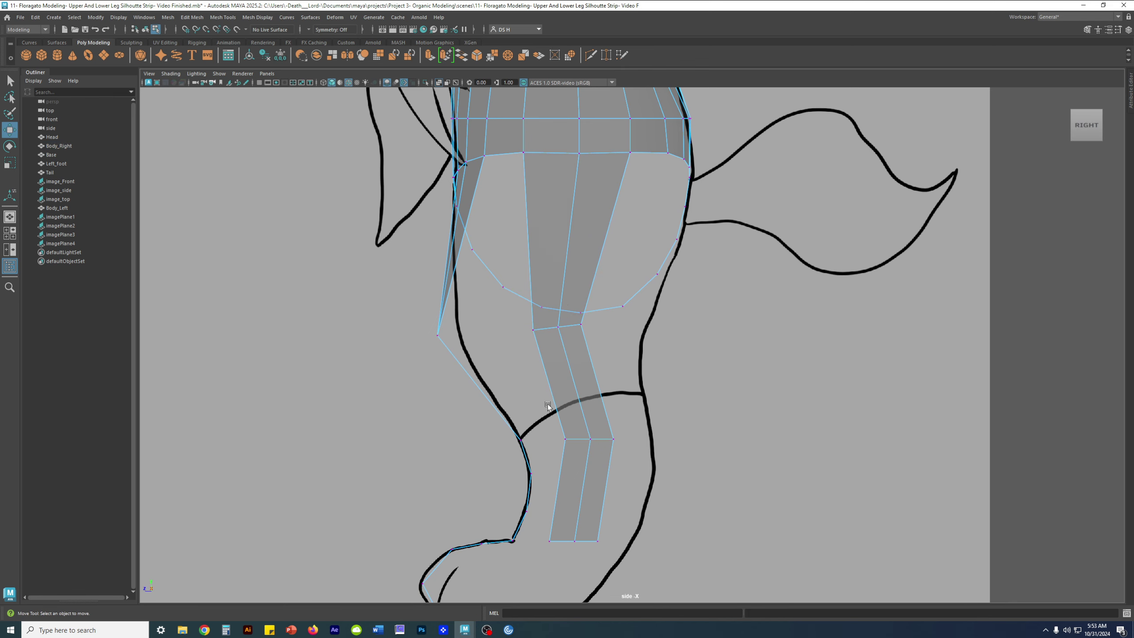
# Raise the strip's vertex row just below the boot opening in the side view and tilt it upward toward the heel side.
pyautogui.scroll(-4, 547, 404)
pyautogui.scroll(5, 648, 320)
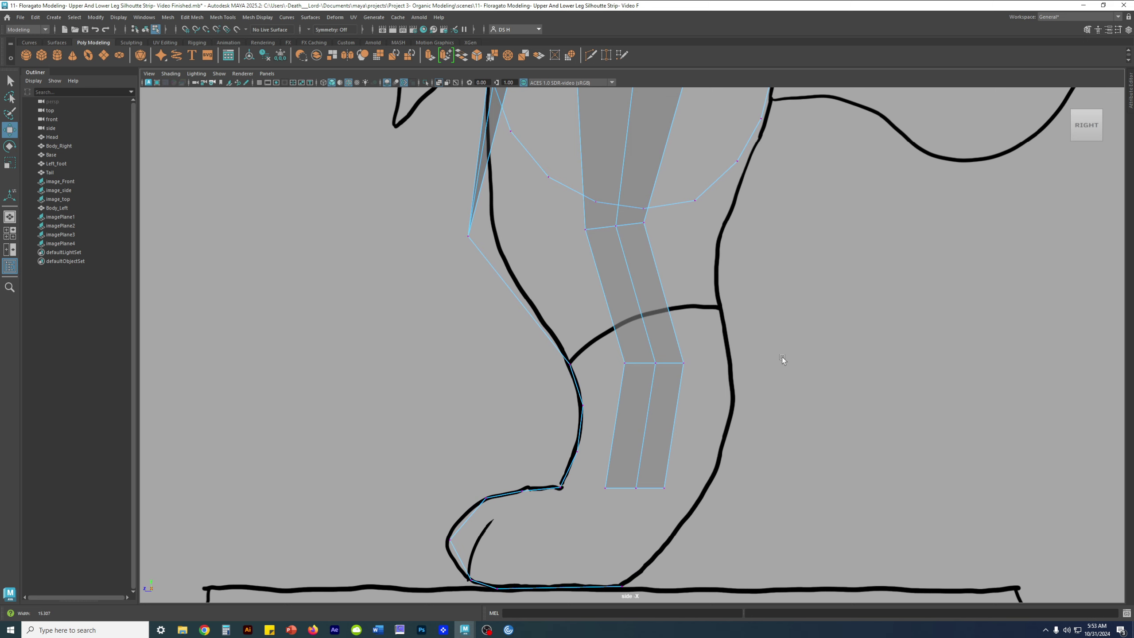
pyautogui.moveTo(572, 330); pyautogui.dragTo(732, 382)
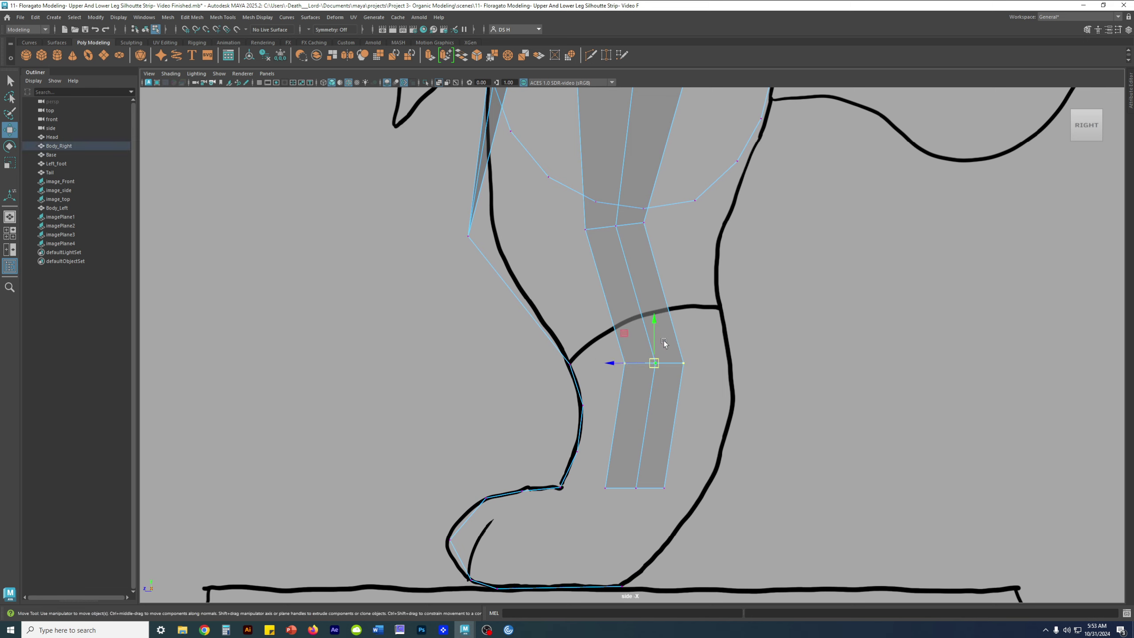
pyautogui.press('e')
pyautogui.moveTo(620, 336); pyautogui.dragTo(648, 342)
pyautogui.press('w')
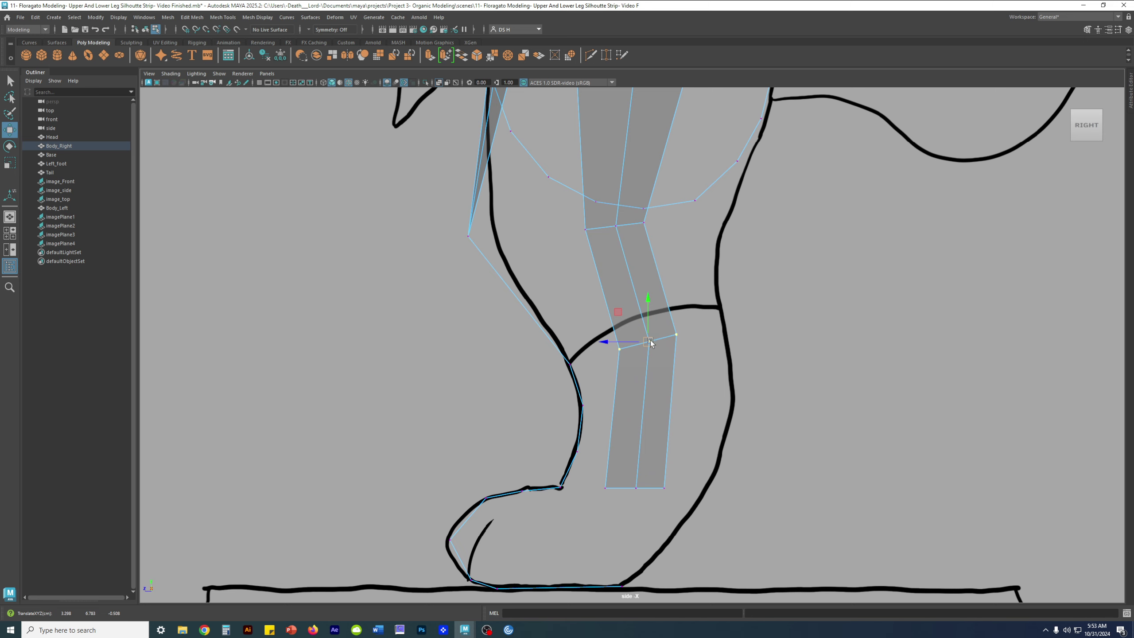
# Tilt the boot-opening row further to follow the drawn cuff curve and nudge it slightly up and forward.
pyautogui.press('e')
pyautogui.moveTo(615, 324); pyautogui.dragTo(643, 338)
pyautogui.press('w')
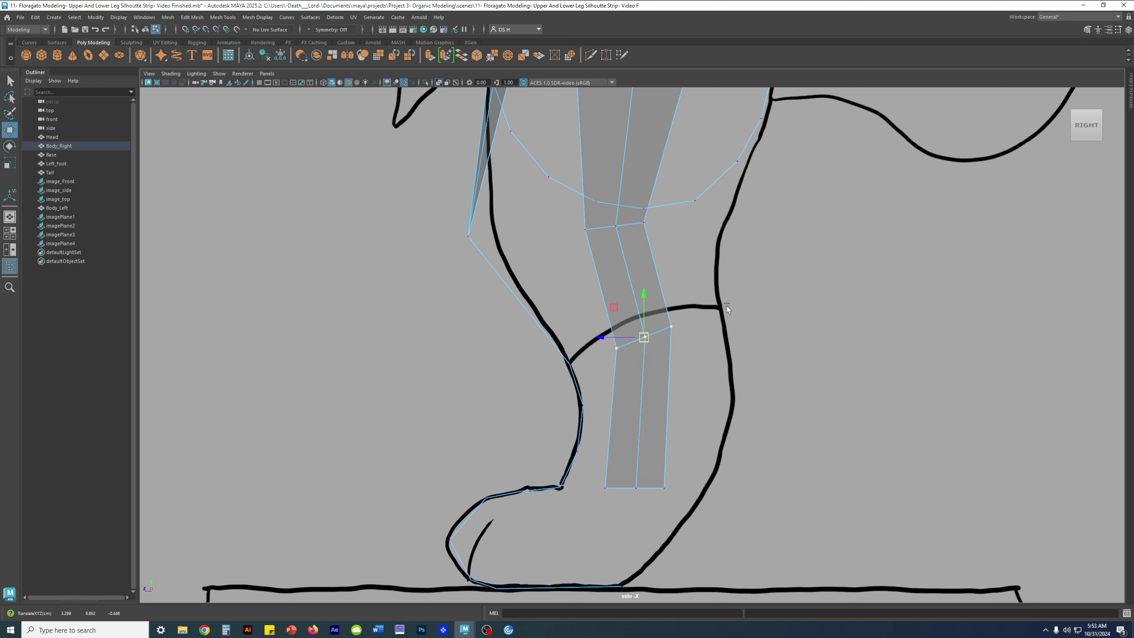
pyautogui.moveTo(644, 337); pyautogui.dragTo(642, 334)
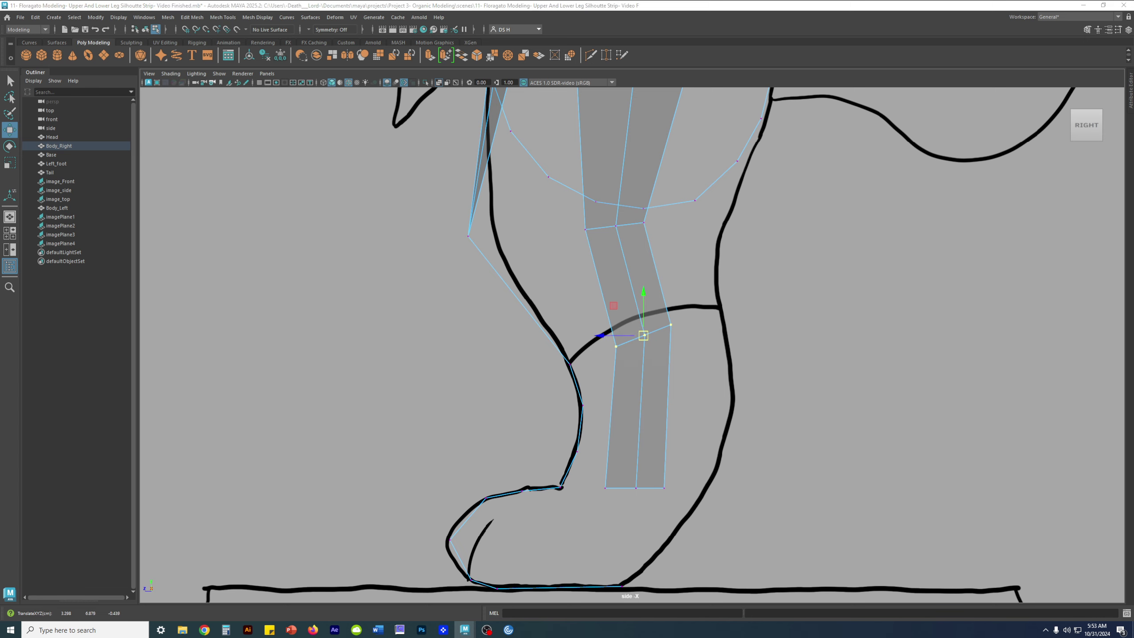
pyautogui.moveTo(639, 338); pyautogui.dragTo(637, 337)
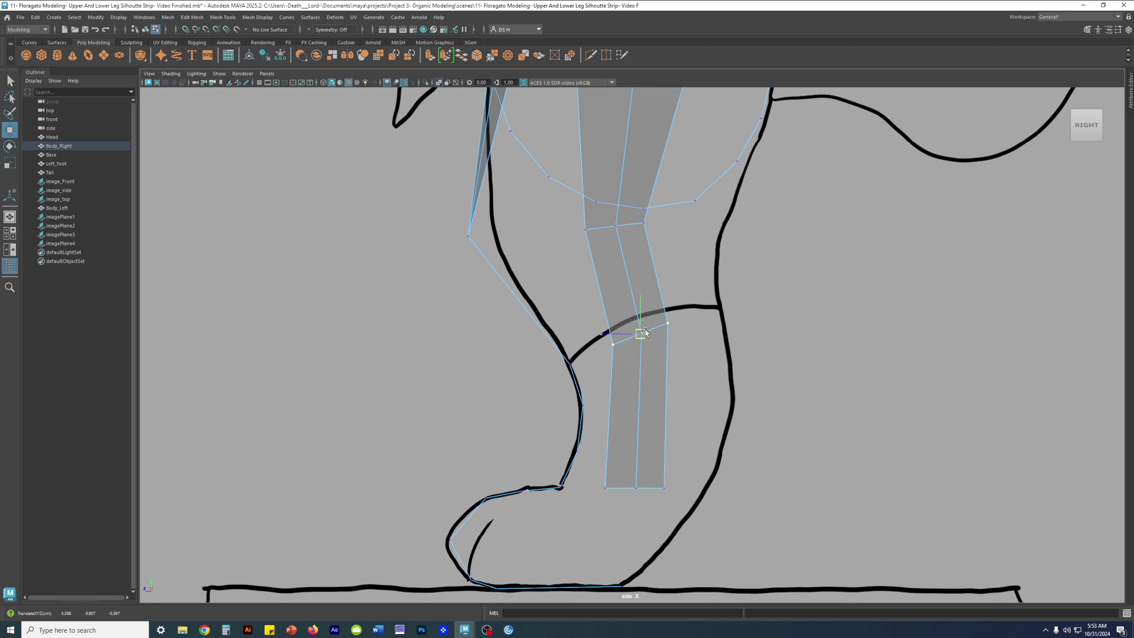
pyautogui.moveTo(640, 330)
pyautogui.mouseDown()
pyautogui.moveTo(600, 347)
pyautogui.moveTo(627, 329)
pyautogui.moveTo(651, 334)
pyautogui.mouseUp()
# Raise the strip's upper bend vertex row in the side view and tilt it upward toward the back of the leg.
pyautogui.keyDown('alt'); pyautogui.moveTo(653, 314); pyautogui.dragTo(649, 375, button='middle'); pyautogui.keyUp('alt')
pyautogui.moveTo(562, 279); pyautogui.dragTo(622, 280)
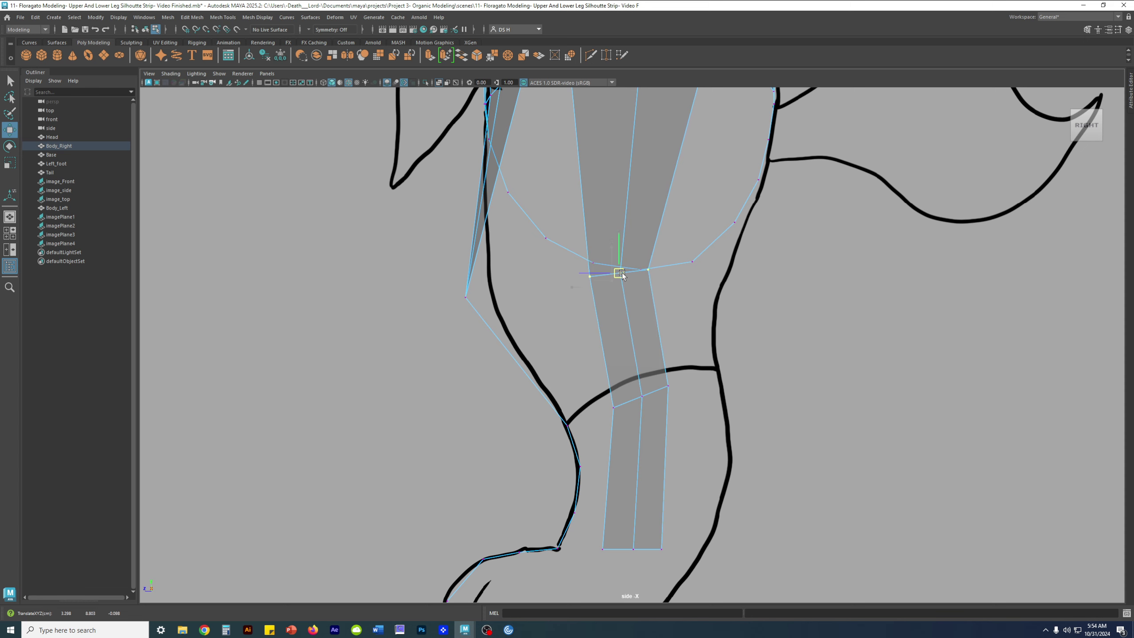
pyautogui.press('e')
pyautogui.moveTo(585, 253); pyautogui.dragTo(617, 264)
pyautogui.press('w')
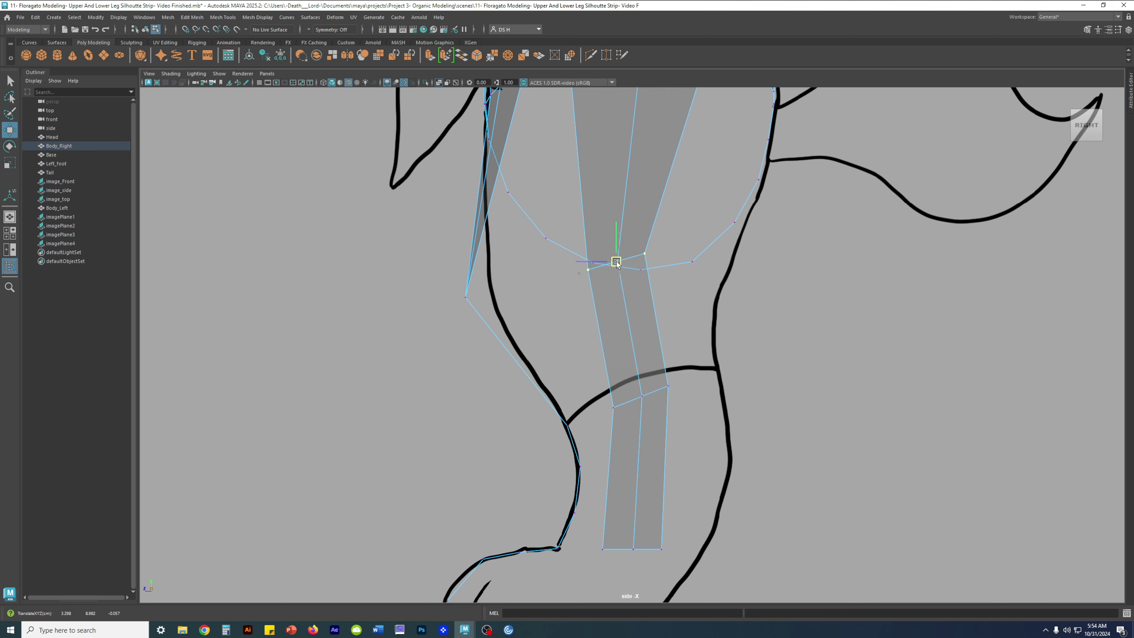
# Flatten the upper bend row's tilt slightly and shift its edges a little toward the back of the leg.
pyautogui.scroll(-4, 634, 268)
pyautogui.scroll(3, 785, 330)
pyautogui.press('e')
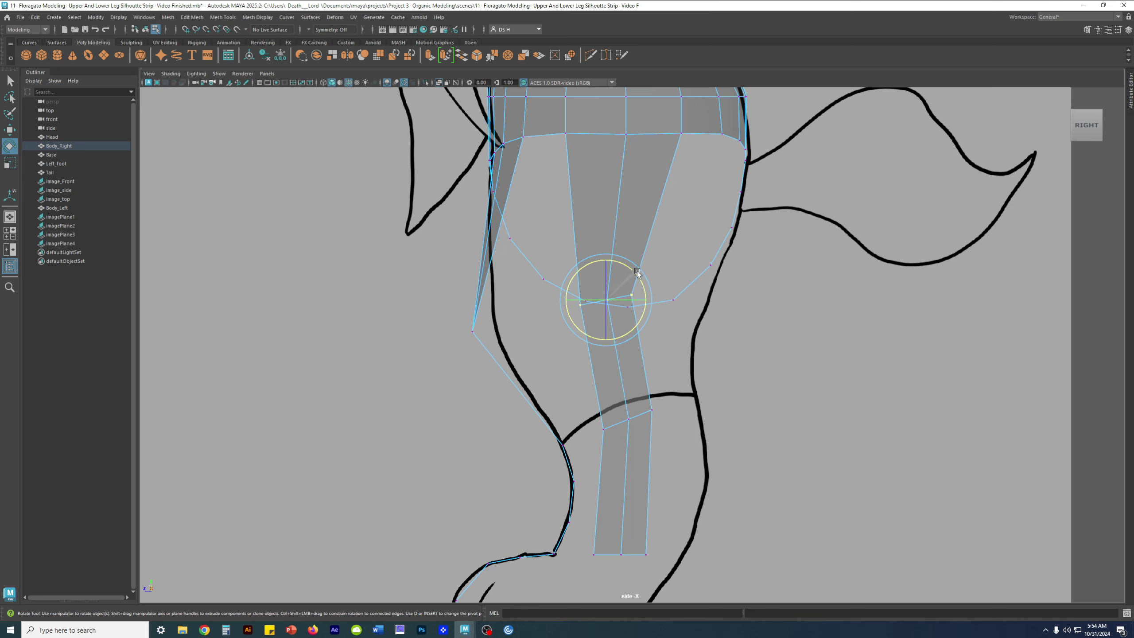
pyautogui.click(773, 367)
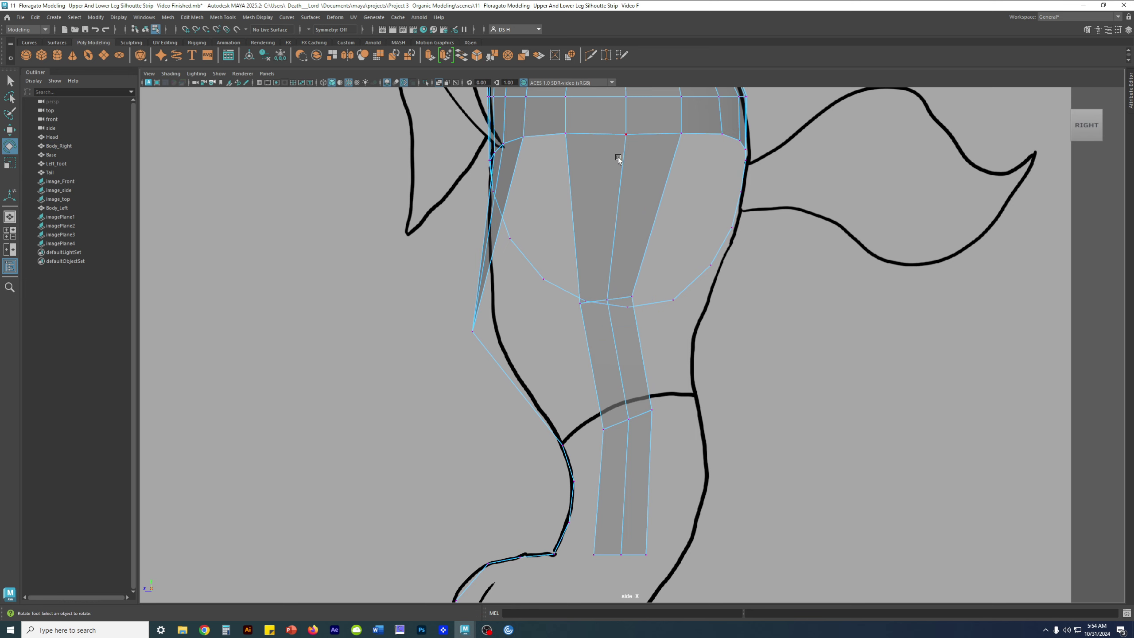
pyautogui.click(617, 309)
pyautogui.press('w')
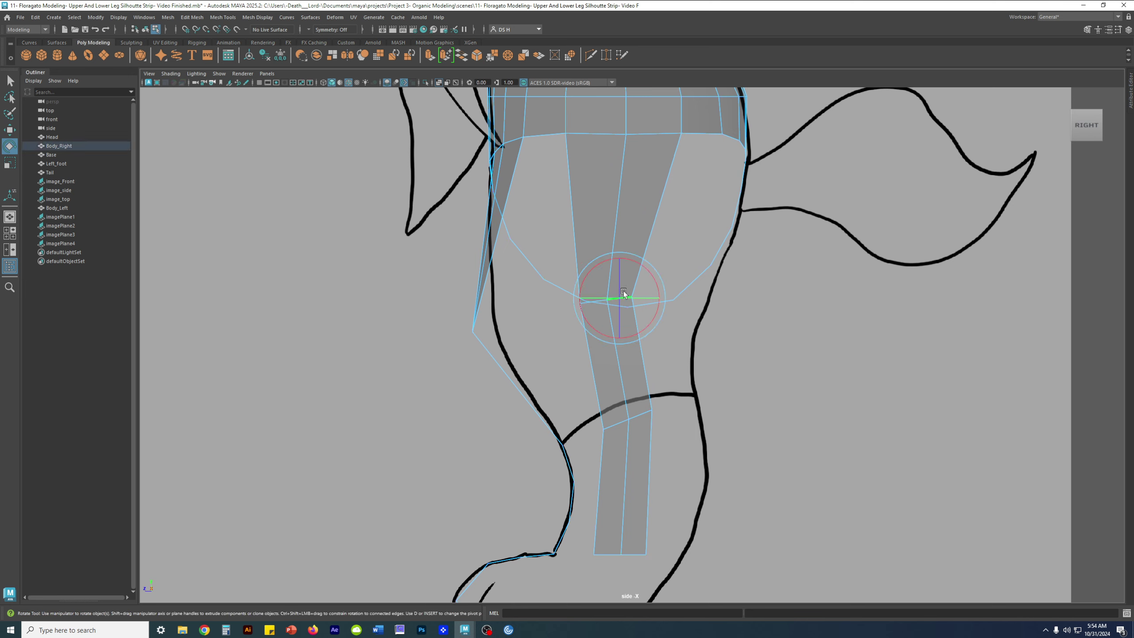
pyautogui.moveTo(610, 299); pyautogui.dragTo(616, 303)
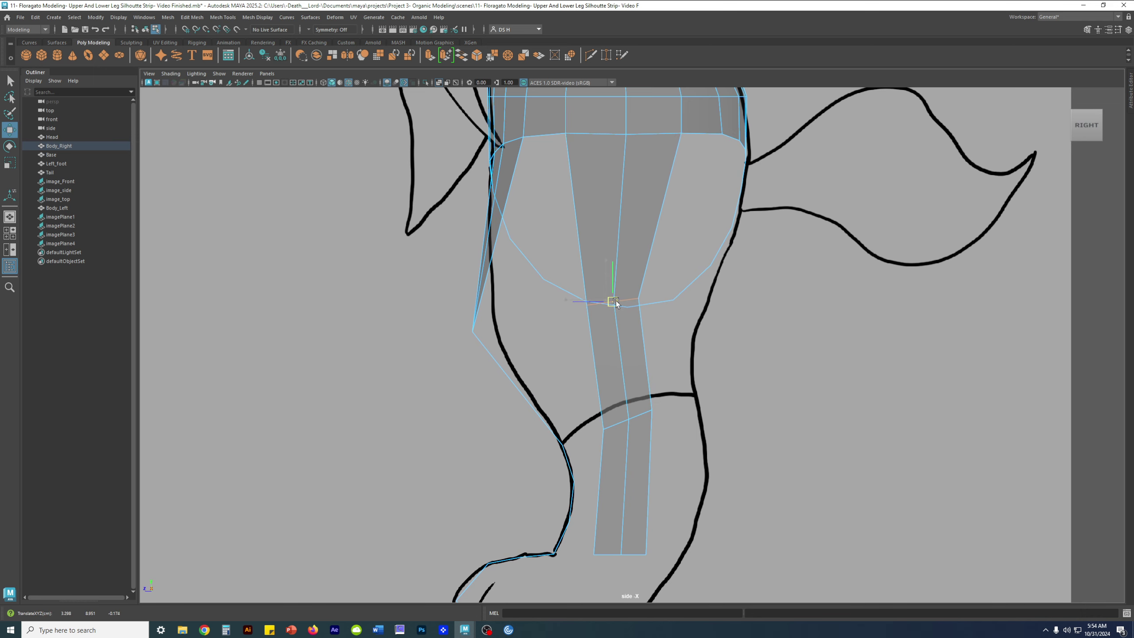
pyautogui.click(766, 361)
# Select the strip's edges at the boot opening, reduce their tilt and shift them slightly forward.
pyautogui.keyDown('alt'); pyautogui.moveTo(636, 379); pyautogui.dragTo(629, 286, button='middle'); pyautogui.keyUp('alt')
pyautogui.keyDown('alt'); pyautogui.moveTo(629, 286); pyautogui.dragTo(759, 377, button='right'); pyautogui.keyUp('alt')
pyautogui.doubleClick(638, 312)
pyautogui.press('e')
pyautogui.moveTo(646, 287); pyautogui.dragTo(621, 322)
pyautogui.press('w')
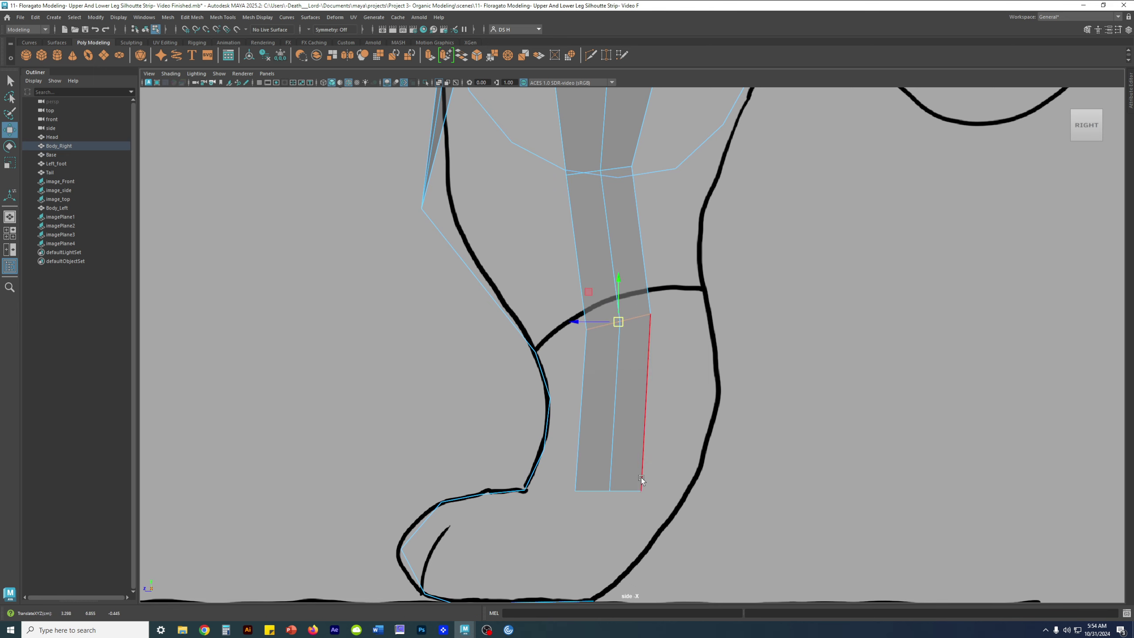
# In the front view, move the bottom edges of the outer leg strip inward toward the ankle.
pyautogui.click(833, 431)
pyautogui.scroll(-5, 720, 359)
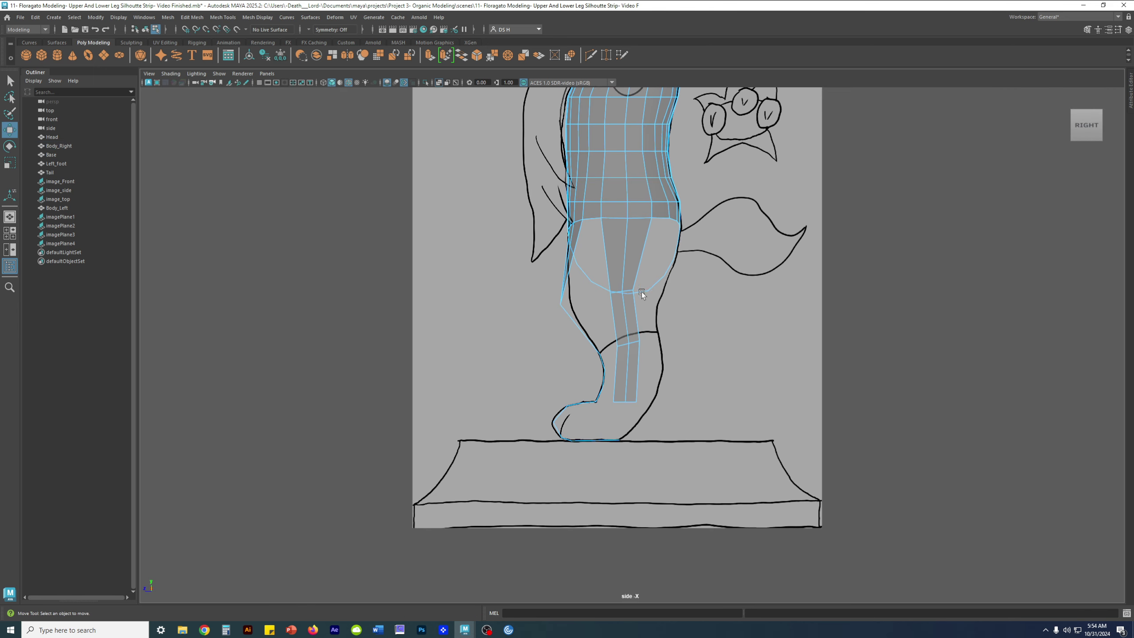
pyautogui.scroll(2, 640, 268)
pyautogui.scroll(4, 640, 446)
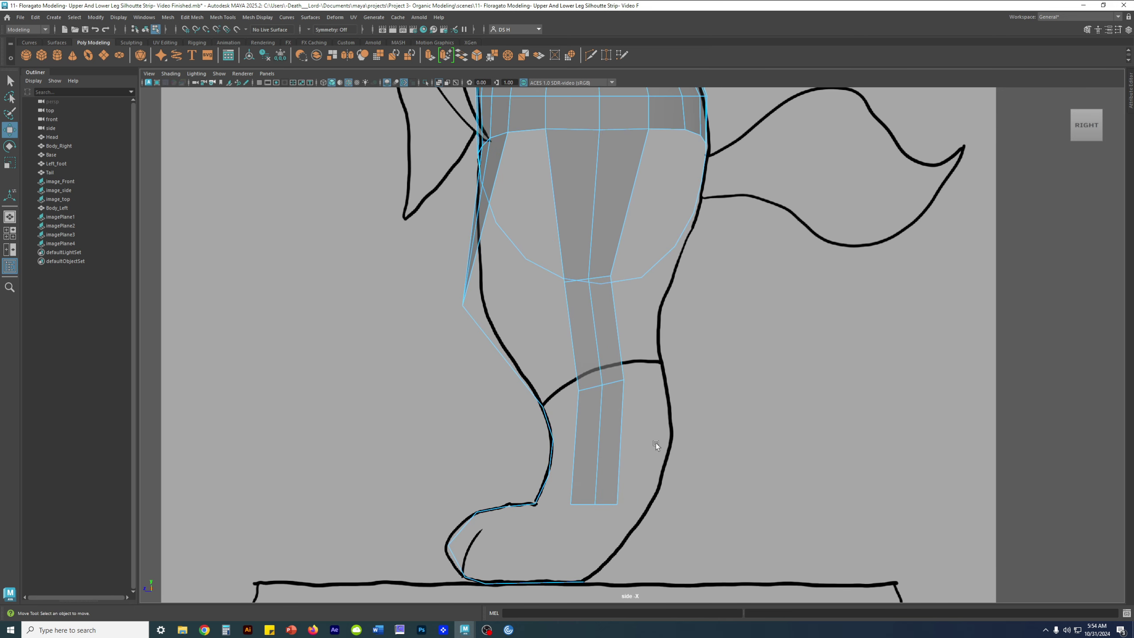
pyautogui.press('space')
pyautogui.press('space')
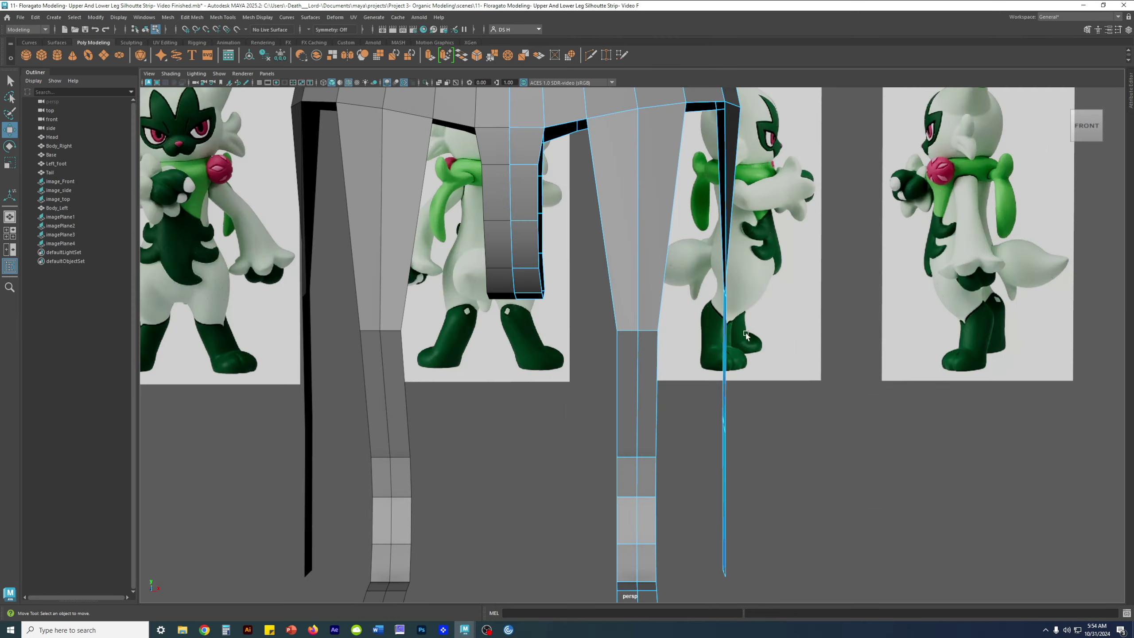
pyautogui.keyDown('alt'); pyautogui.moveTo(890, 234); pyautogui.dragTo(751, 347); pyautogui.keyUp('alt')
pyautogui.click(713, 338)
pyautogui.press('space')
pyautogui.press('space')
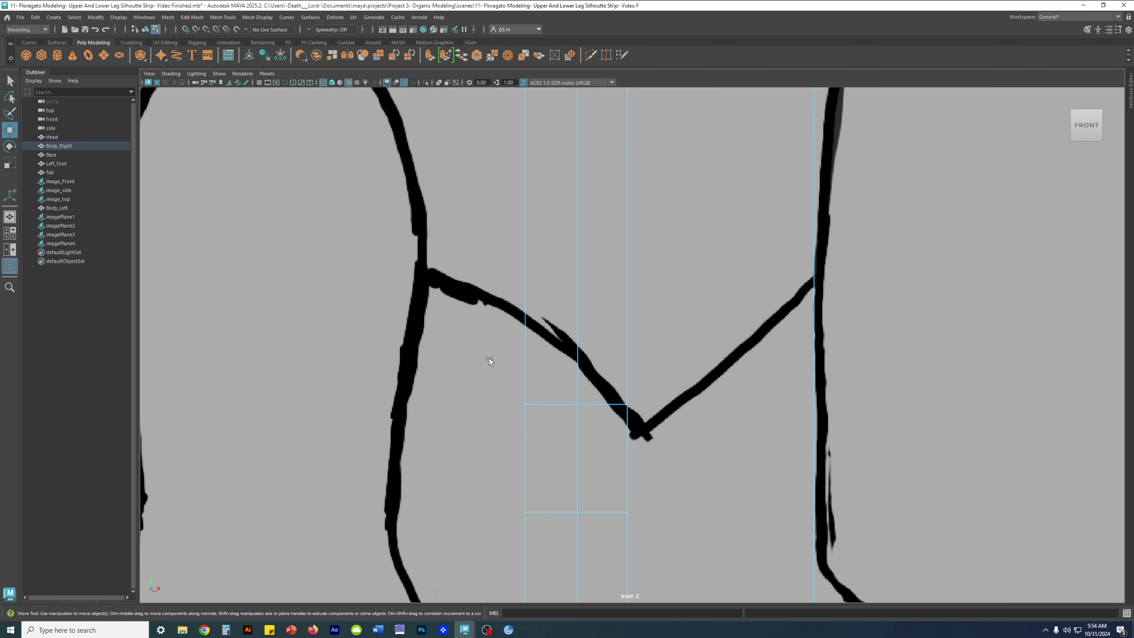
pyautogui.scroll(-5, 567, 385)
pyautogui.scroll(8, 660, 358)
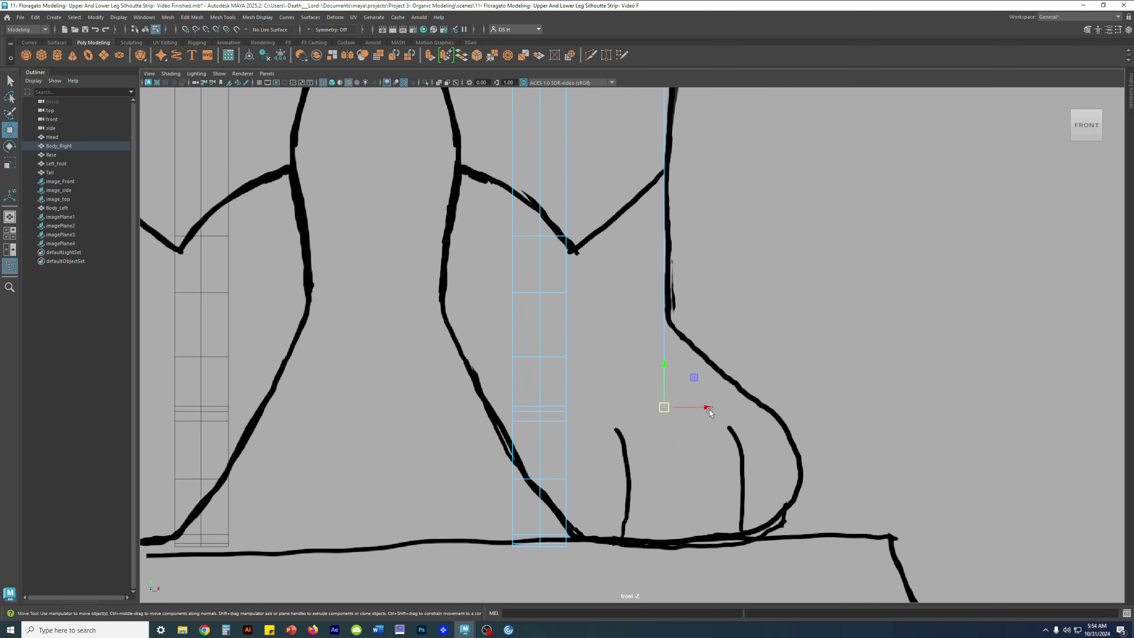
pyautogui.moveTo(709, 410); pyautogui.dragTo(681, 412)
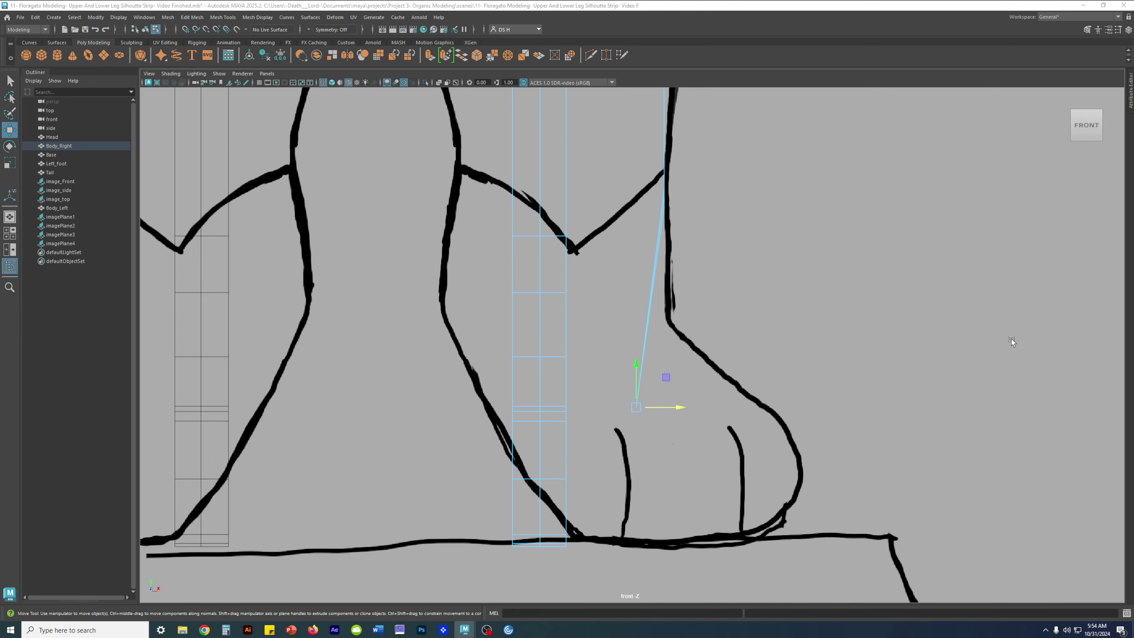
# Turn on shaded display and examine the outer strip's inward bend in the perspective and front views.
pyautogui.scroll(-2, 751, 298)
pyautogui.press('5')
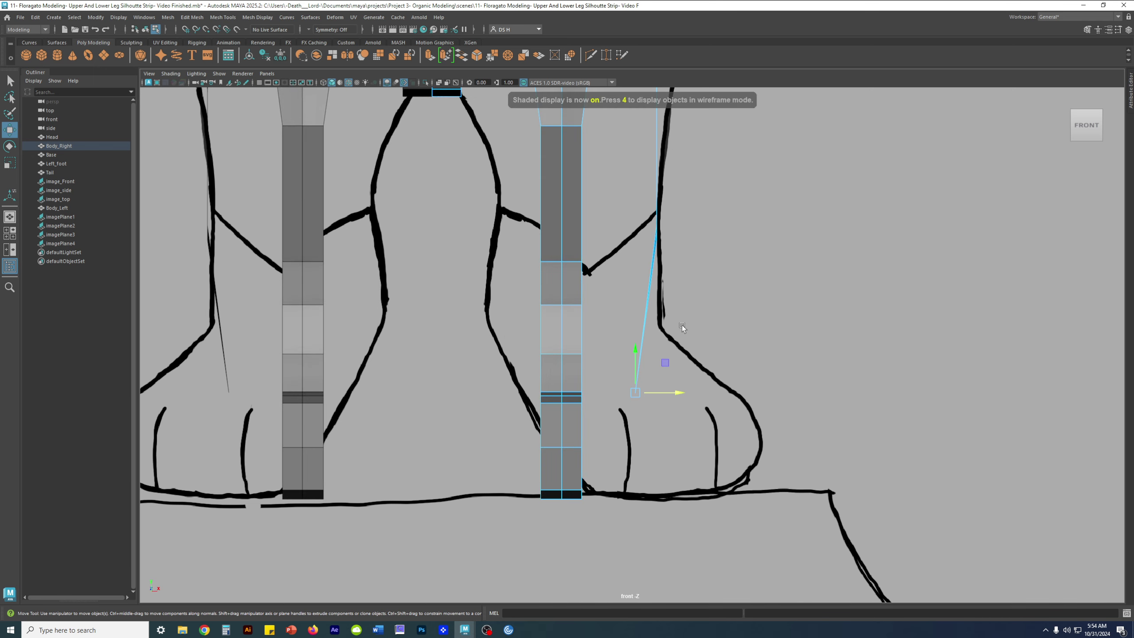
pyautogui.press('space')
pyautogui.press('space')
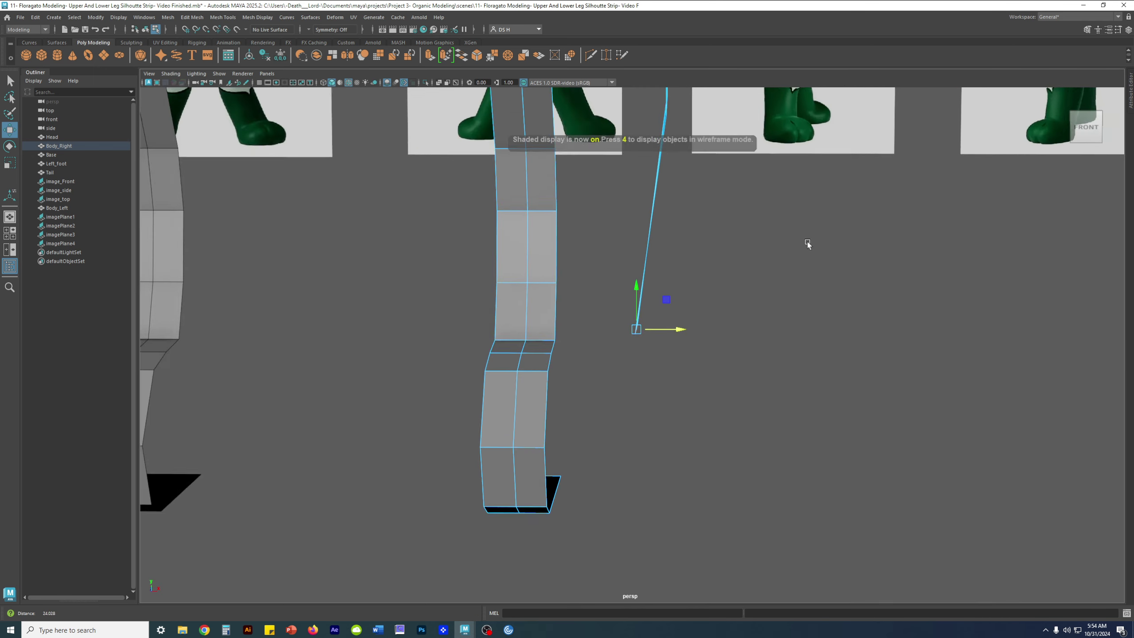
pyautogui.keyDown('alt'); pyautogui.moveTo(807, 244); pyautogui.dragTo(623, 323); pyautogui.keyUp('alt')
pyautogui.press('space')
pyautogui.press('space')
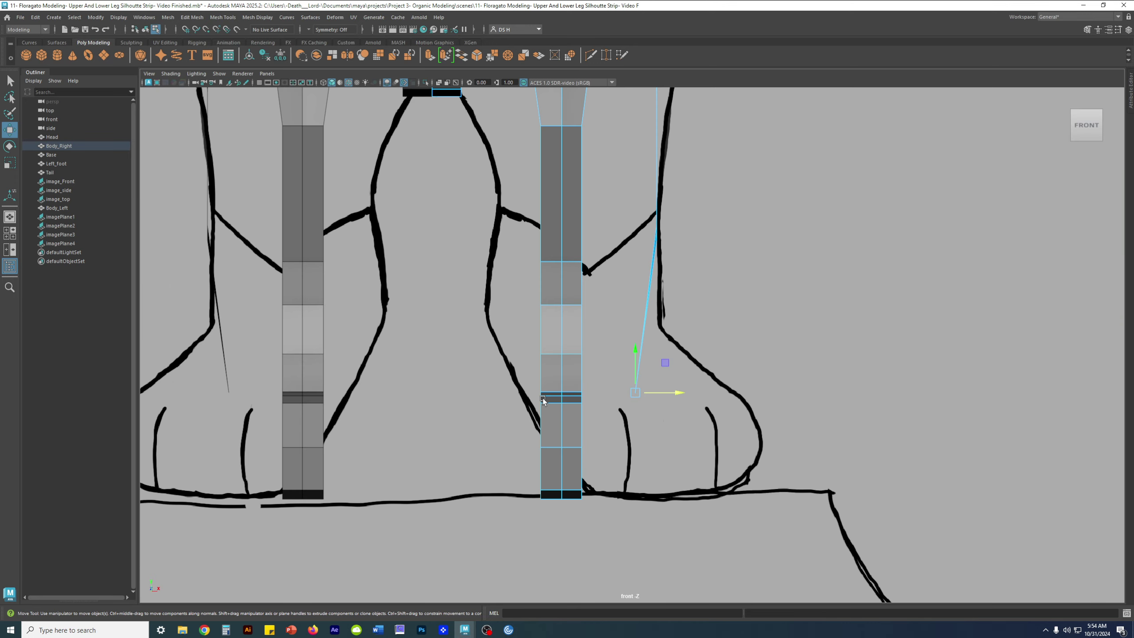
pyautogui.scroll(-5, 542, 398)
pyautogui.scroll(4, 522, 443)
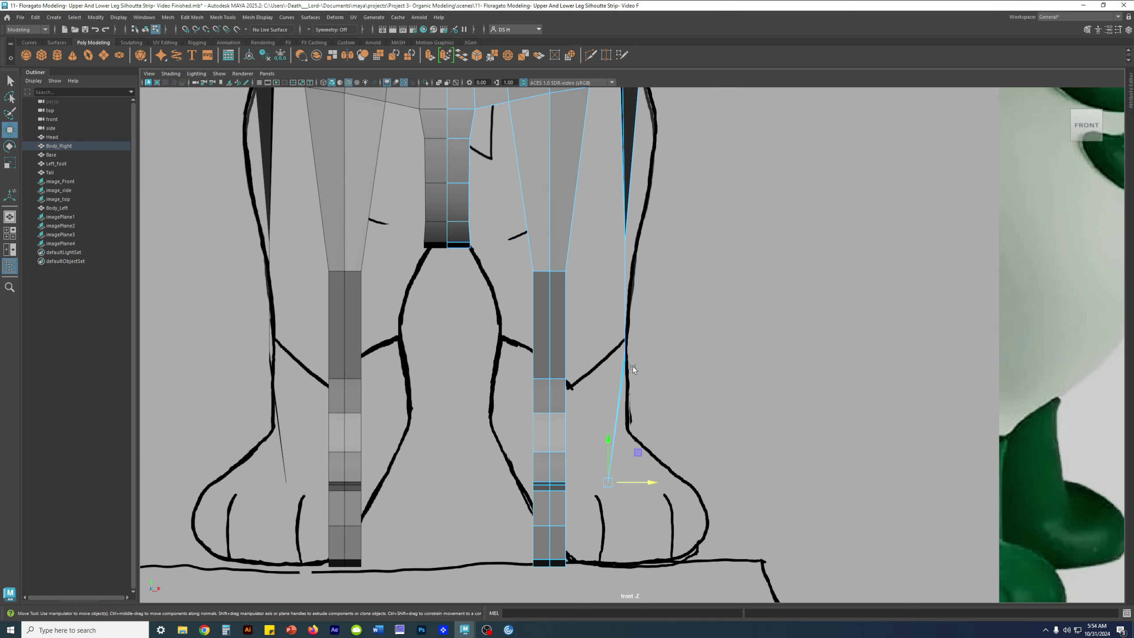
# Switch Body_Right to vertex selection and move the outer strip's boot-opening row slightly inward in the front view.
pyautogui.rightClick(629, 351)
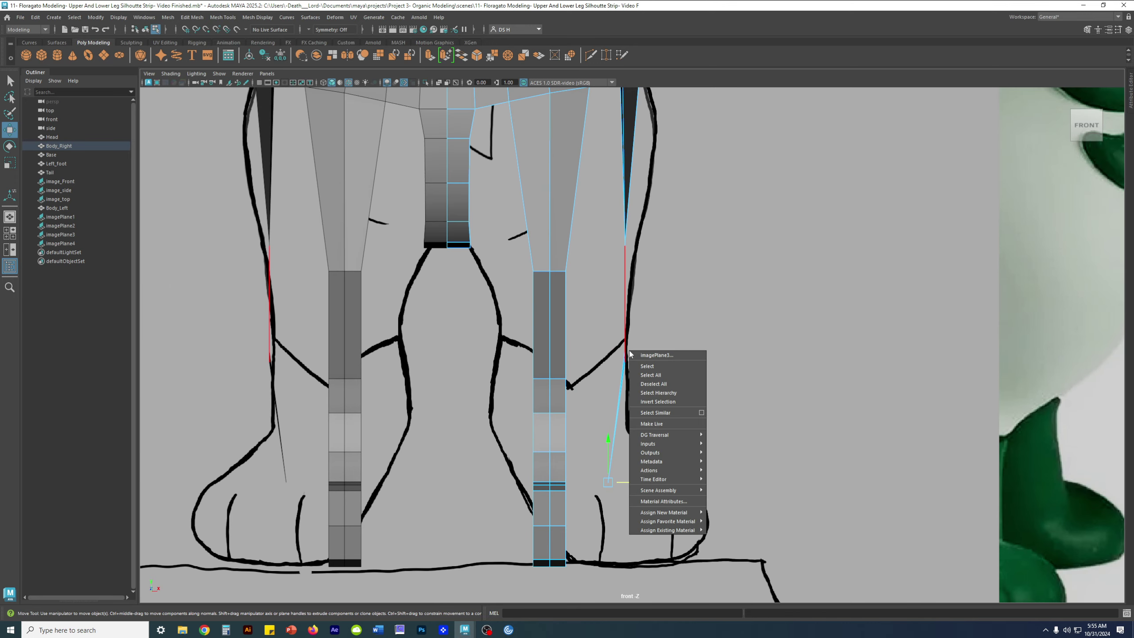
pyautogui.click(577, 329)
pyautogui.rightClick(621, 224)
pyautogui.click(638, 154)
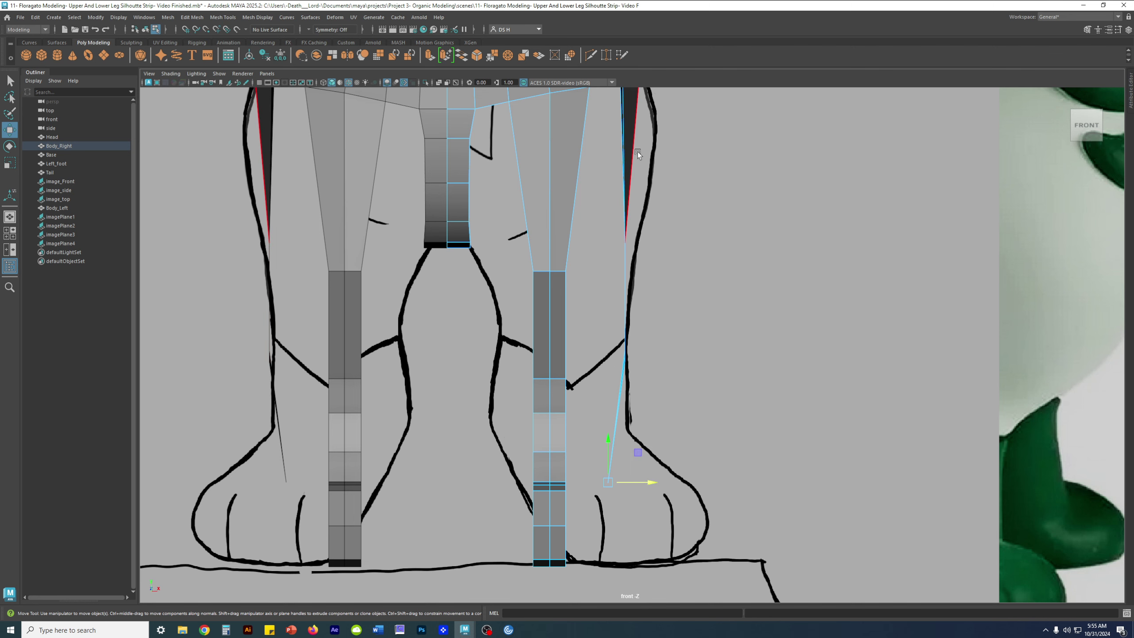
pyautogui.scroll(-5, 597, 188)
pyautogui.scroll(3, 558, 206)
pyautogui.rightClick(600, 209)
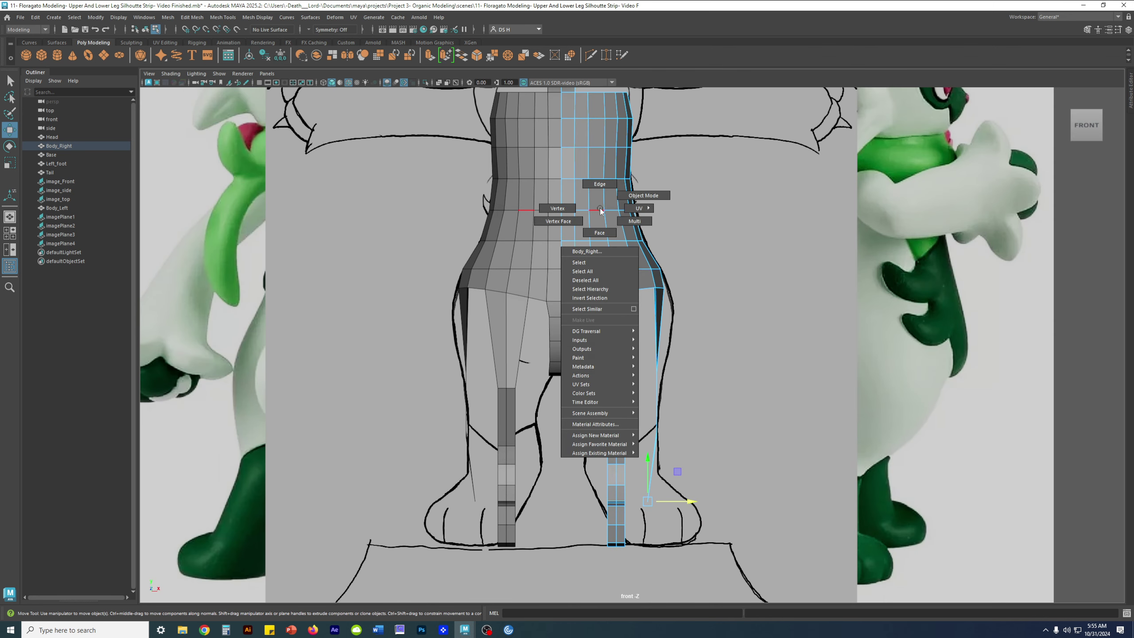
pyautogui.scroll(6, 735, 365)
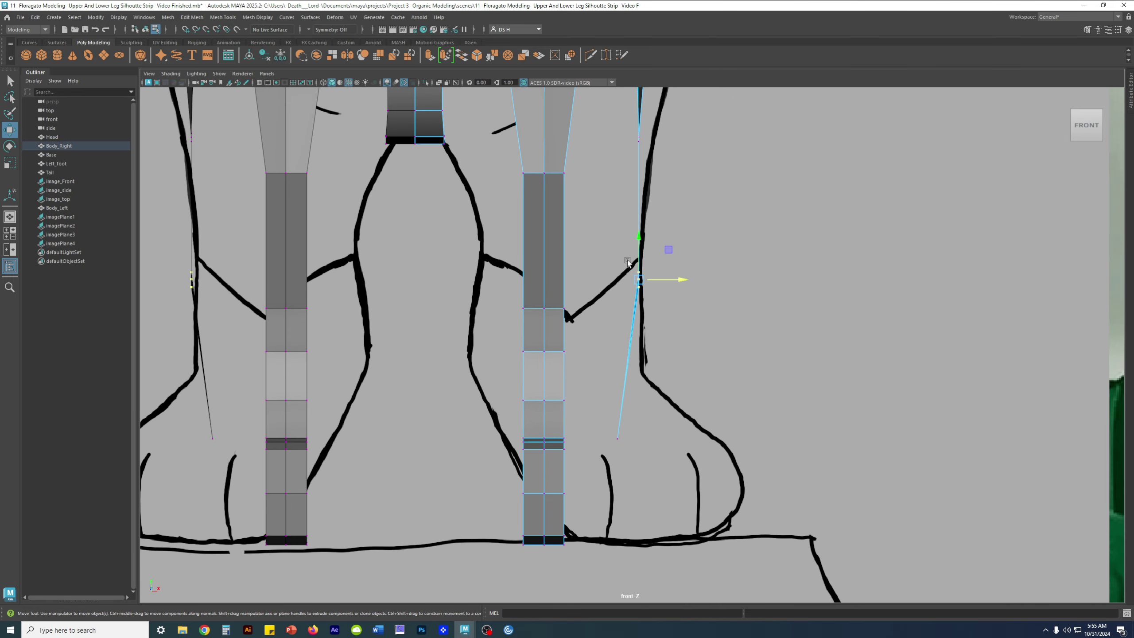
pyautogui.keyDown('alt'); pyautogui.moveTo(690, 260); pyautogui.dragTo(713, 328, button='middle'); pyautogui.keyUp('alt')
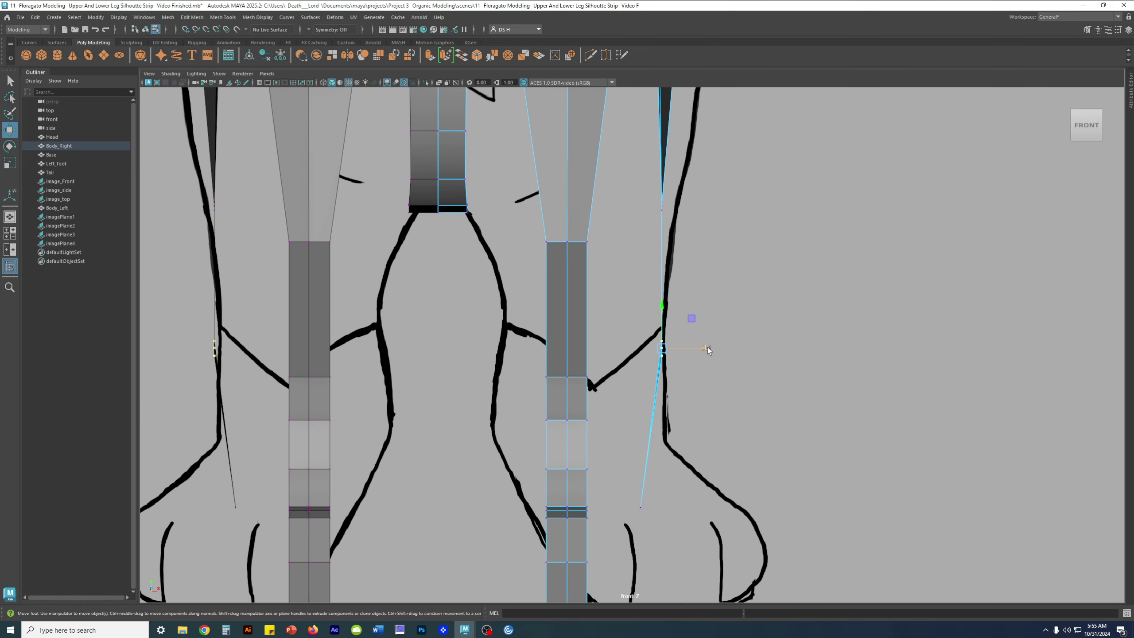
pyautogui.moveTo(704, 348); pyautogui.dragTo(695, 348)
# Select the outer strip's upper bend vertices and move them slightly outward toward the drawn thigh outline.
pyautogui.keyDown('alt'); pyautogui.moveTo(688, 240); pyautogui.dragTo(697, 357, button='middle'); pyautogui.keyUp('alt')
pyautogui.moveTo(681, 355); pyautogui.dragTo(640, 284)
pyautogui.moveTo(701, 326); pyautogui.dragTo(705, 324)
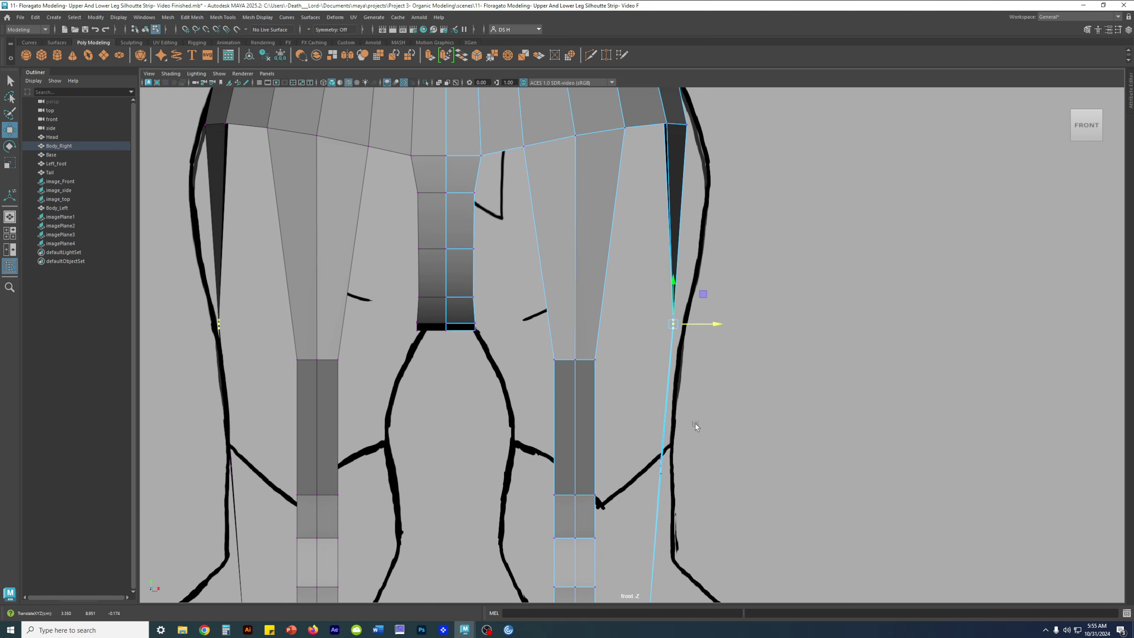
# Shift the outer strip's boot-opening vertices slightly outward and its bottom vertices slightly inward.
pyautogui.keyDown('alt'); pyautogui.moveTo(695, 424); pyautogui.dragTo(710, 298, button='middle'); pyautogui.keyUp('alt')
pyautogui.moveTo(649, 295); pyautogui.dragTo(716, 384)
pyautogui.moveTo(719, 341); pyautogui.dragTo(722, 342)
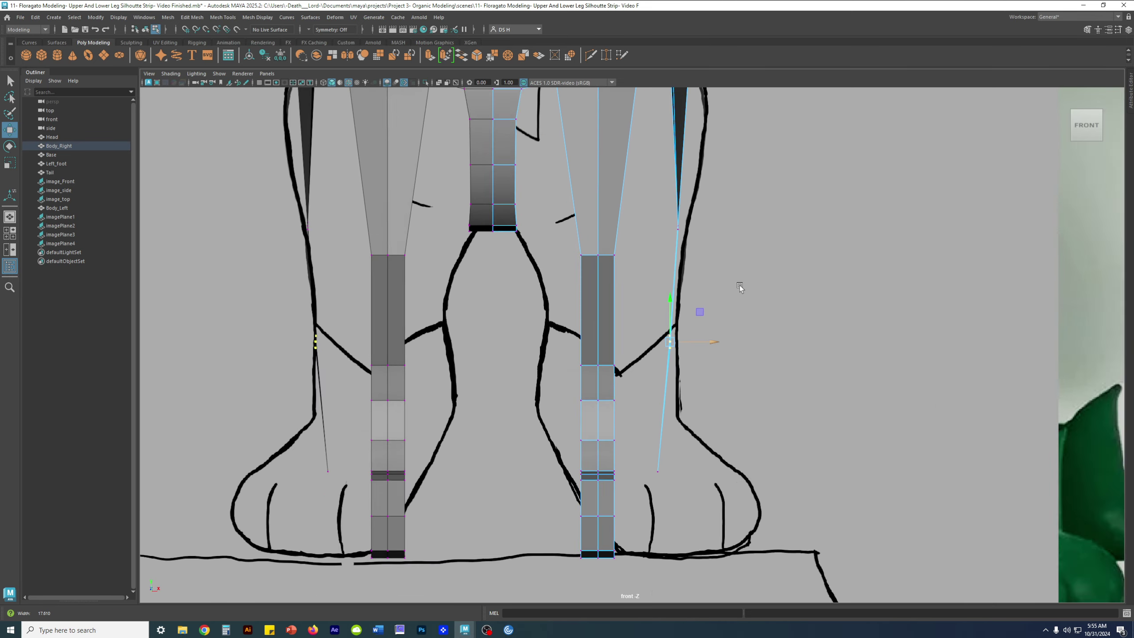
pyautogui.scroll(-3, 739, 285)
pyautogui.moveTo(675, 461); pyautogui.dragTo(640, 405)
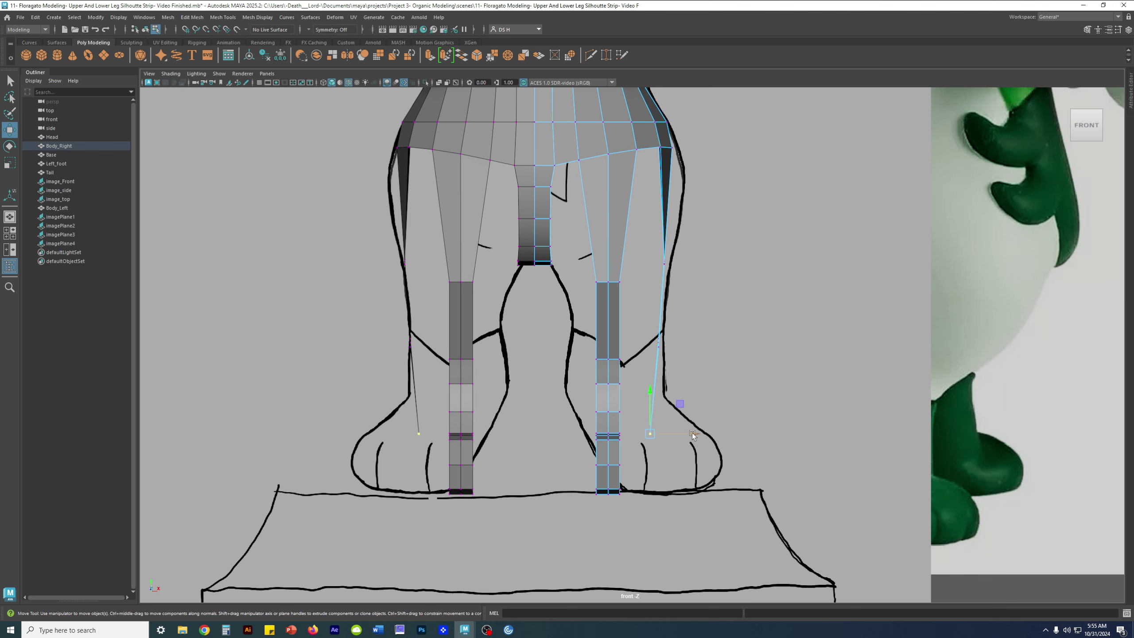
pyautogui.moveTo(692, 432); pyautogui.dragTo(688, 432)
# Move the outer strip's three lower vertex rows together slightly inward and preview the body mesh smoothed.
pyautogui.click(734, 313)
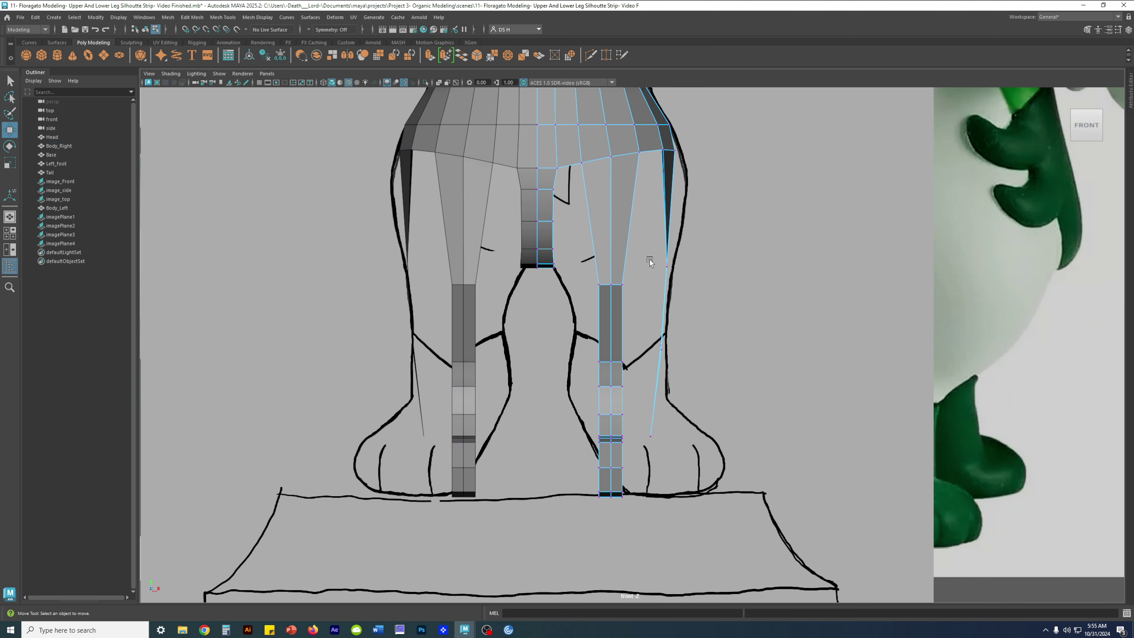
pyautogui.moveTo(645, 249); pyautogui.dragTo(690, 455)
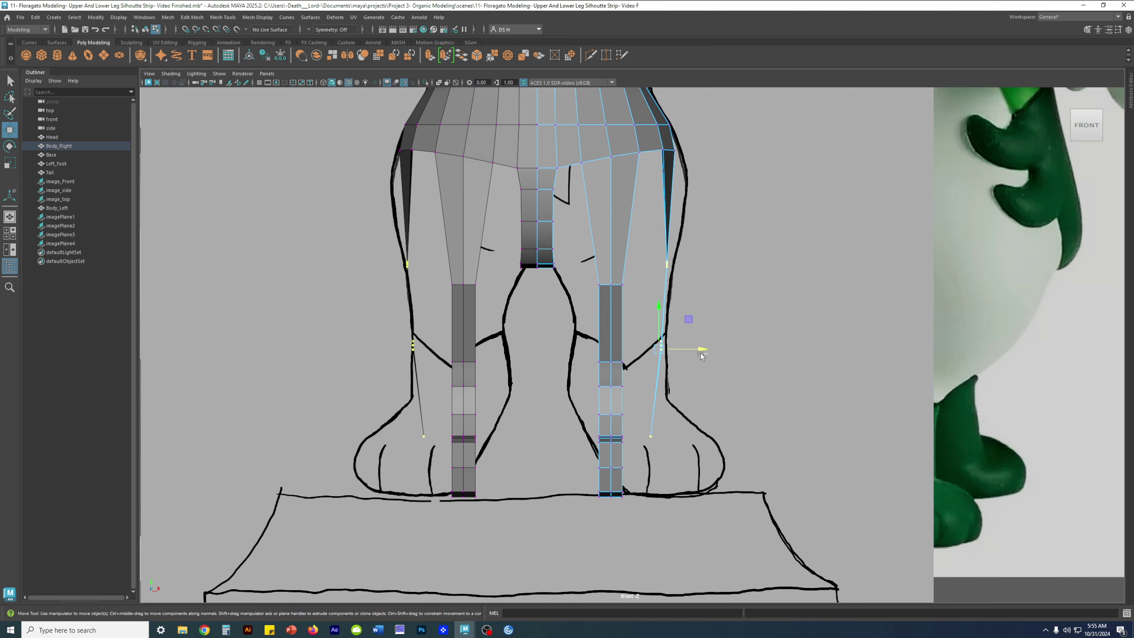
pyautogui.moveTo(705, 351); pyautogui.dragTo(699, 347)
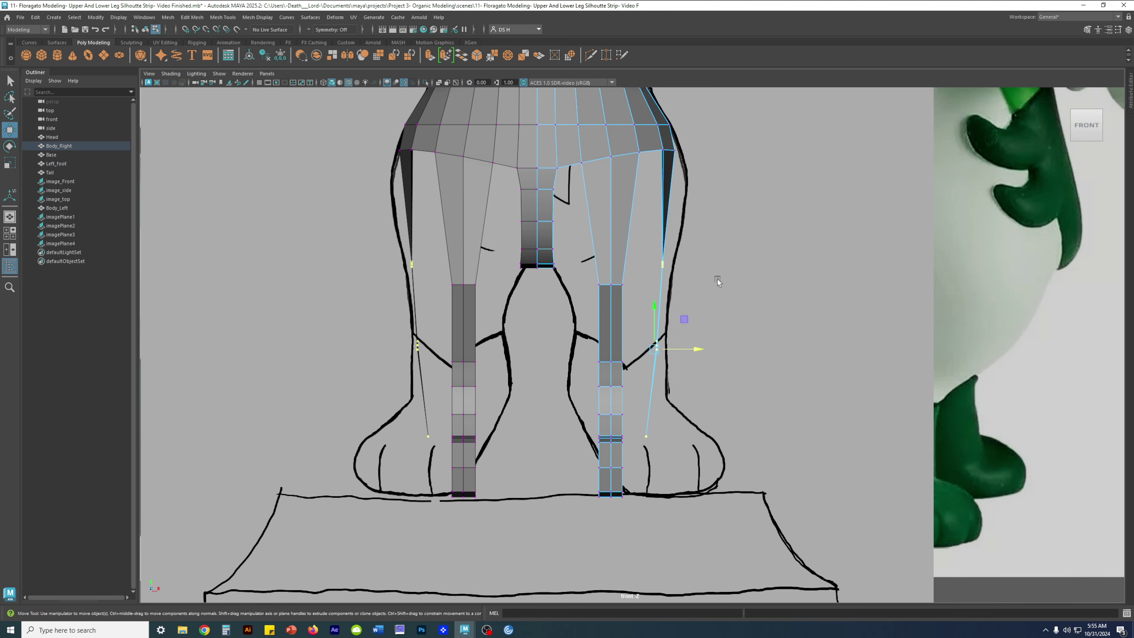
pyautogui.click(717, 278)
pyautogui.press('3')
pyautogui.scroll(-3, 715, 255)
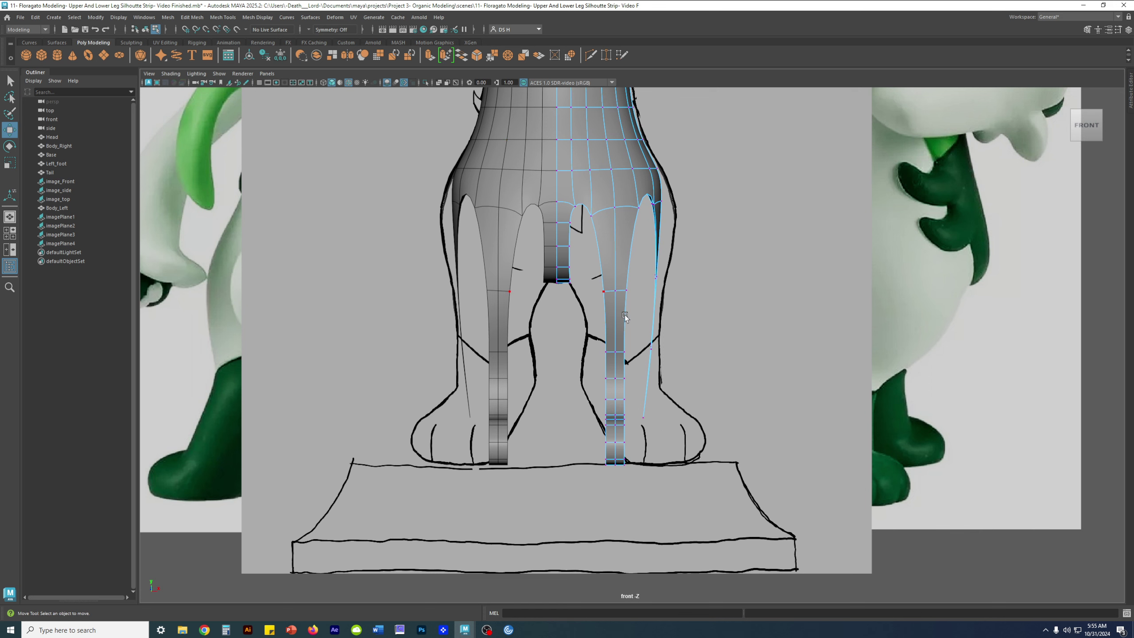
pyautogui.press('1')
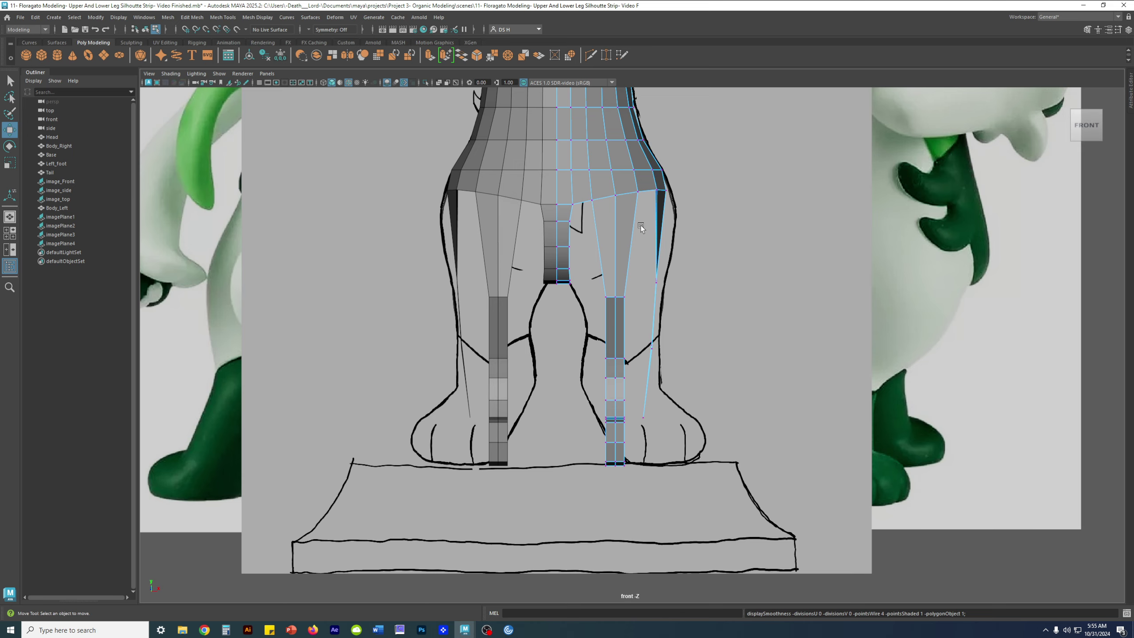
# Extrude the outer strip's bottom edges at the ankle and move them straight down to the sole's level.
pyautogui.press('space')
pyautogui.press('space')
pyautogui.keyDown('alt'); pyautogui.moveTo(781, 220); pyautogui.dragTo(627, 223); pyautogui.keyUp('alt')
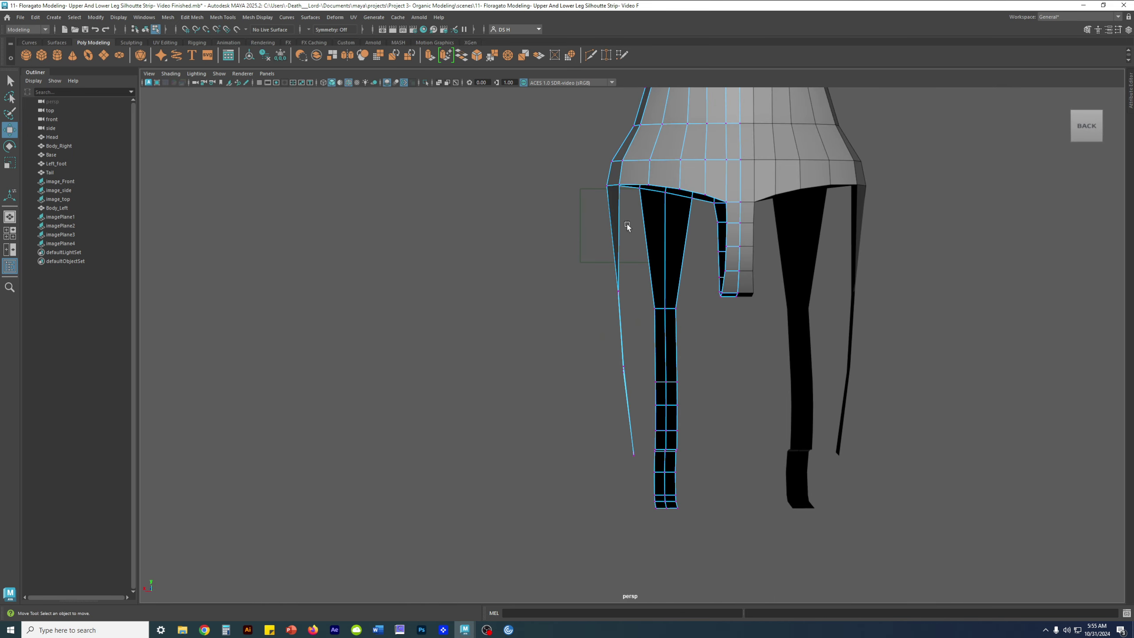
pyautogui.keyDown('alt'); pyautogui.moveTo(627, 224); pyautogui.dragTo(411, 229, button='right'); pyautogui.keyUp('alt')
pyautogui.keyDown('alt'); pyautogui.moveTo(411, 230); pyautogui.dragTo(744, 192); pyautogui.keyUp('alt')
pyautogui.keyDown('alt'); pyautogui.moveTo(578, 380); pyautogui.dragTo(817, 353, button='right'); pyautogui.keyUp('alt')
pyautogui.click(671, 293)
pyautogui.keyDown('alt'); pyautogui.moveTo(707, 317); pyautogui.dragTo(714, 298); pyautogui.keyUp('alt')
pyautogui.keyDown('shift'); pyautogui.moveTo(806, 234); pyautogui.dragTo(806, 257, button='right'); pyautogui.keyUp('shift')
pyautogui.keyDown('alt'); pyautogui.moveTo(636, 351); pyautogui.dragTo(701, 325); pyautogui.keyUp('alt')
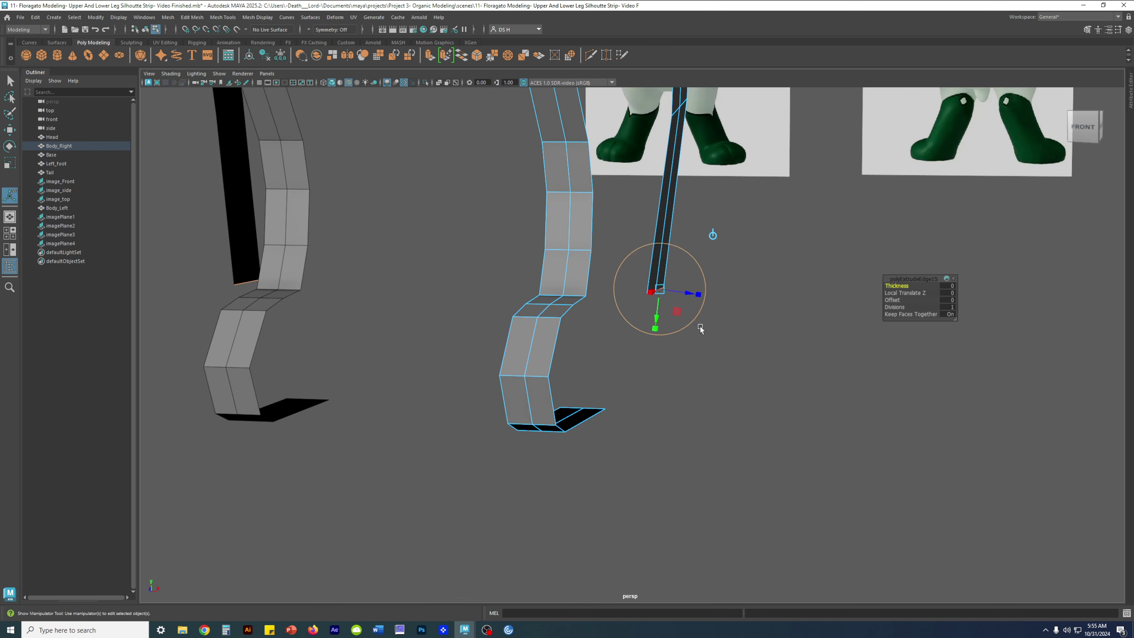
pyautogui.press('w')
pyautogui.moveTo(656, 251); pyautogui.dragTo(662, 360)
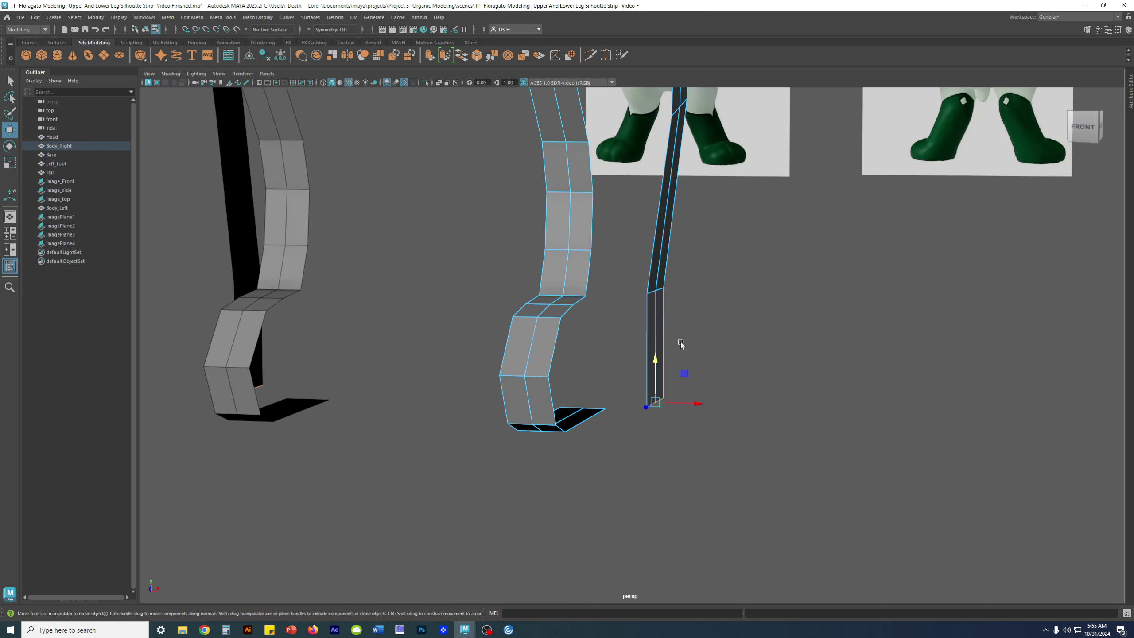
# In the front view, align the extruded edges' height with the bottom of the front leg strip at the sole.
pyautogui.press('space')
pyautogui.press('space')
pyautogui.scroll(3, 546, 287)
pyautogui.scroll(10, 582, 396)
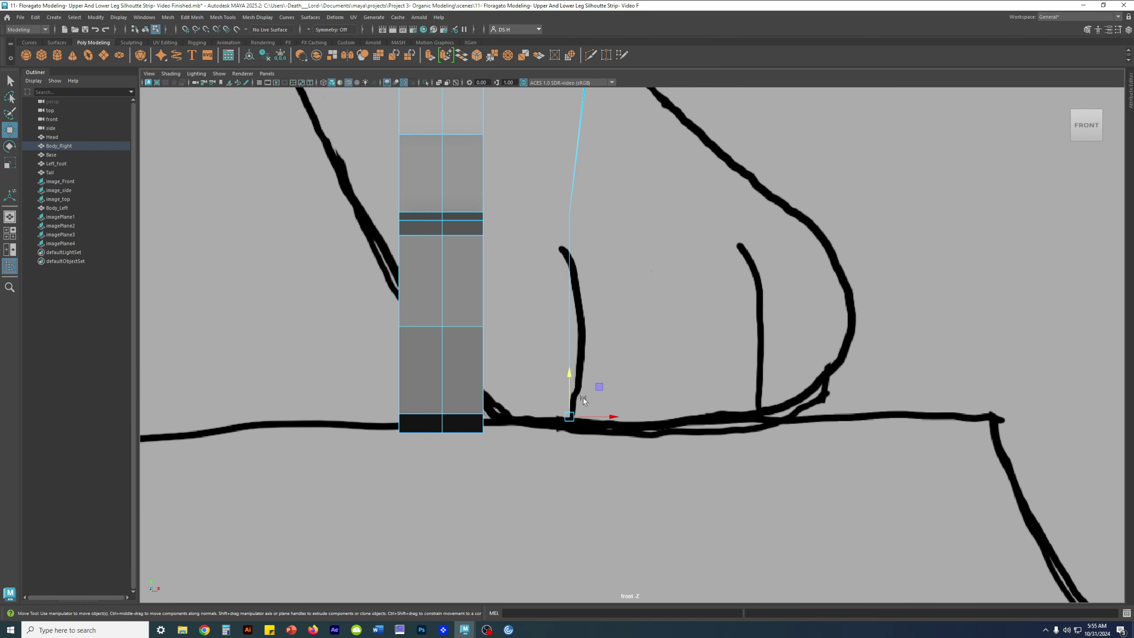
pyautogui.moveTo(786, 327); pyautogui.dragTo(543, 406)
pyautogui.scroll(2, 543, 406)
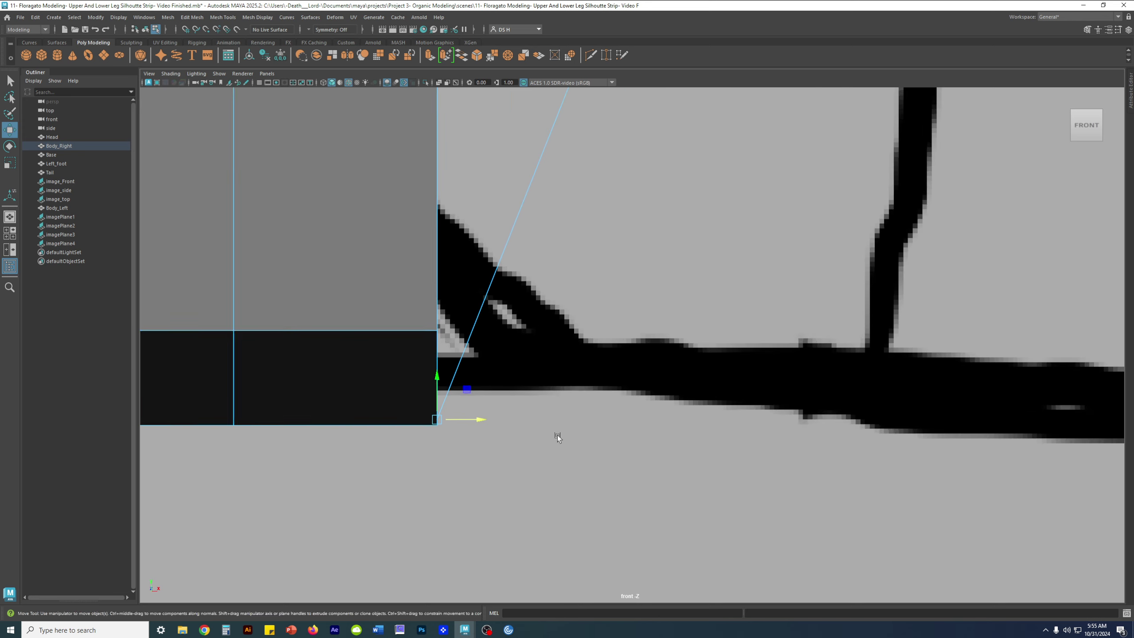
pyautogui.keyDown('alt'); pyautogui.moveTo(557, 435); pyautogui.dragTo(697, 319, button='middle'); pyautogui.keyUp('alt')
pyautogui.keyDown('alt'); pyautogui.moveTo(696, 319); pyautogui.dragTo(1026, 353, button='right'); pyautogui.keyUp('alt')
pyautogui.moveTo(551, 256); pyautogui.dragTo(541, 229)
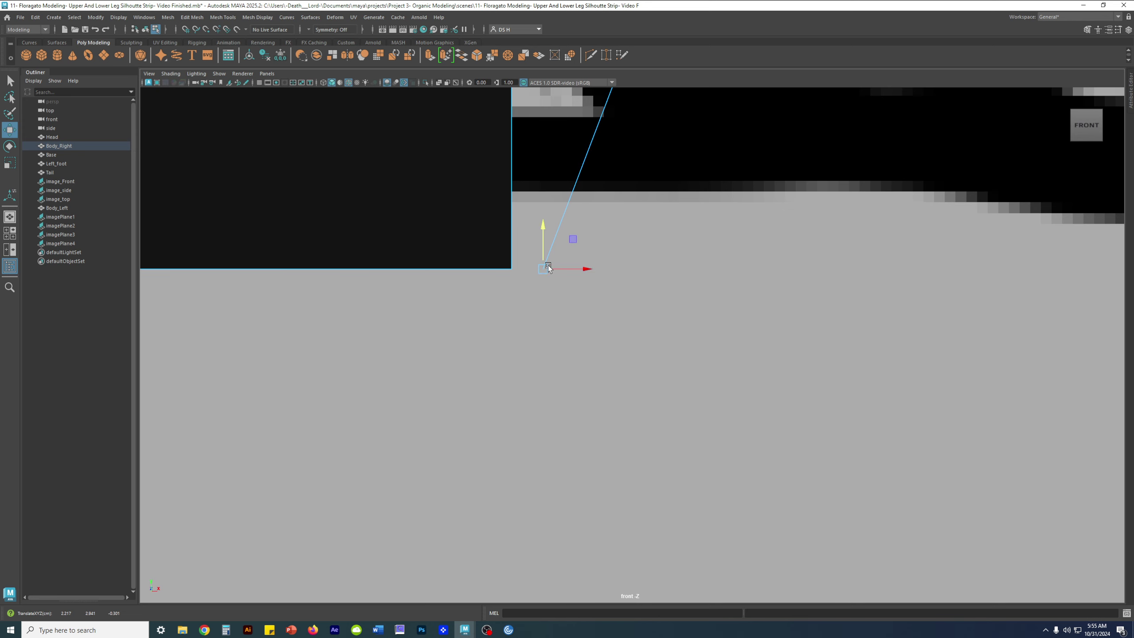
# Move the extruded bottom edges back outward beneath the ankle row and preview the smoothed mesh.
pyautogui.scroll(-10, 781, 289)
pyautogui.scroll(4, 787, 339)
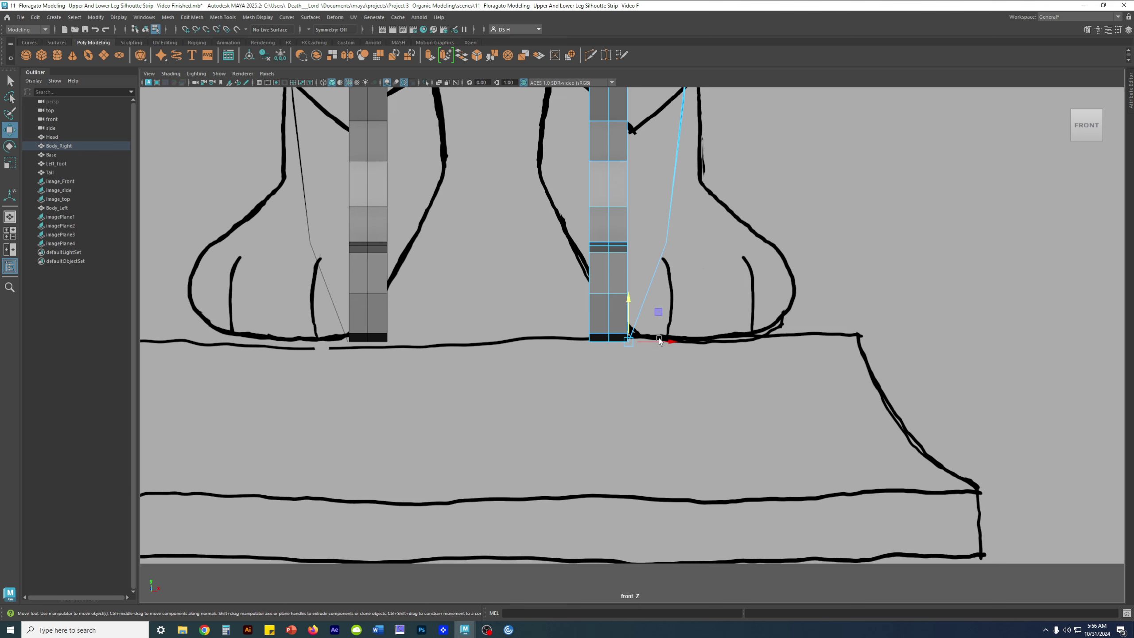
pyautogui.moveTo(659, 341); pyautogui.dragTo(710, 342)
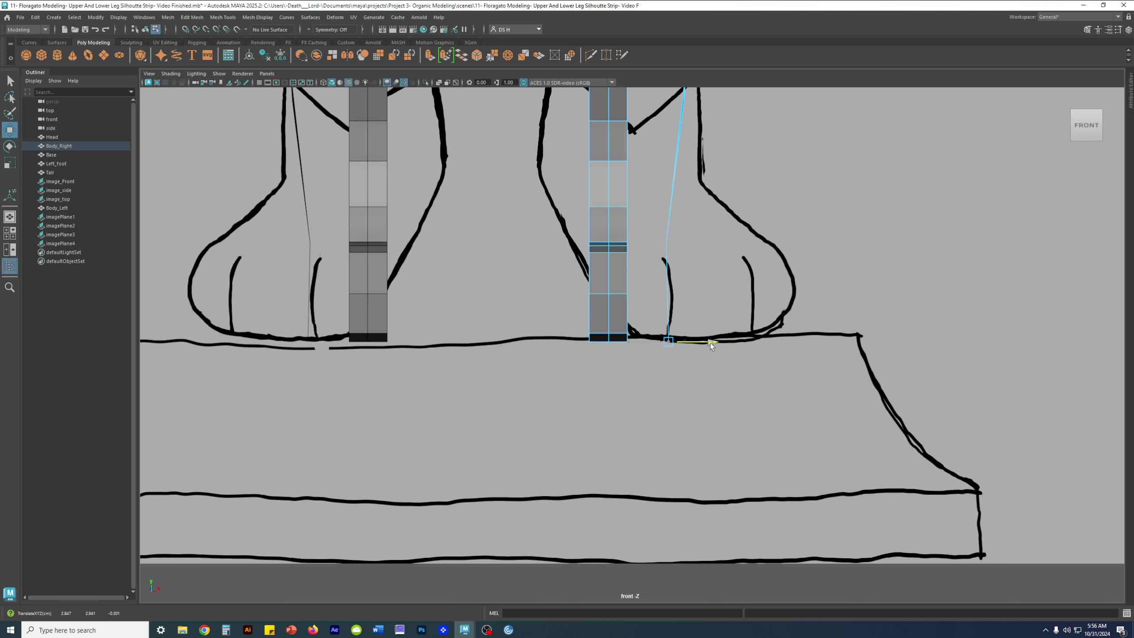
pyautogui.scroll(-5, 714, 317)
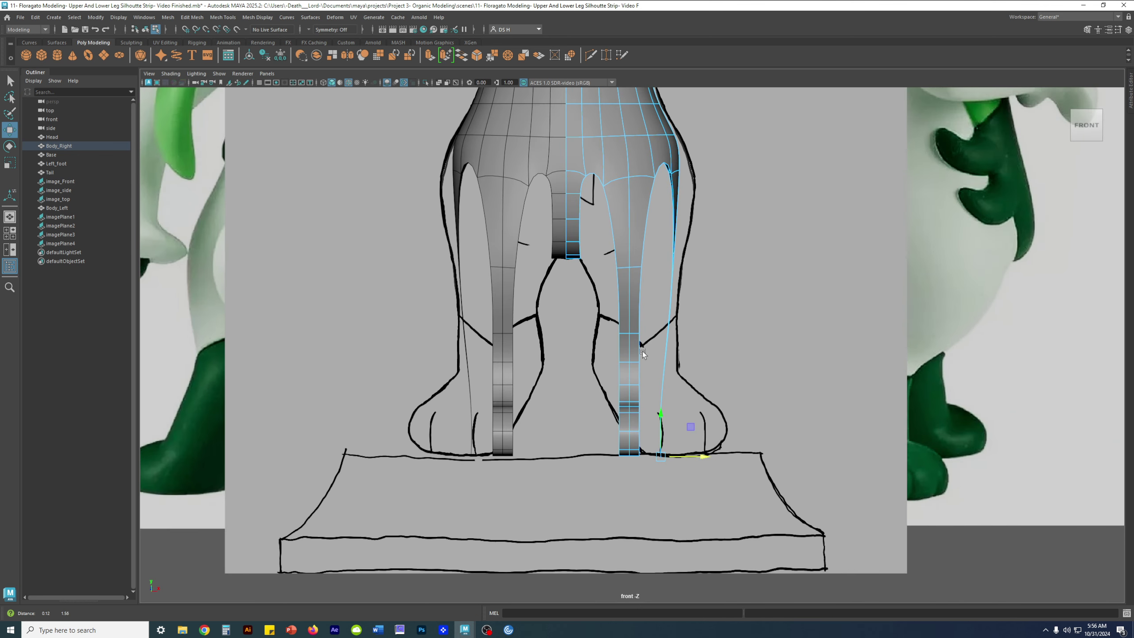
pyautogui.keyDown('alt'); pyautogui.moveTo(642, 352); pyautogui.dragTo(655, 322, button='middle'); pyautogui.keyUp('alt')
pyautogui.press('1')
pyautogui.press('3')
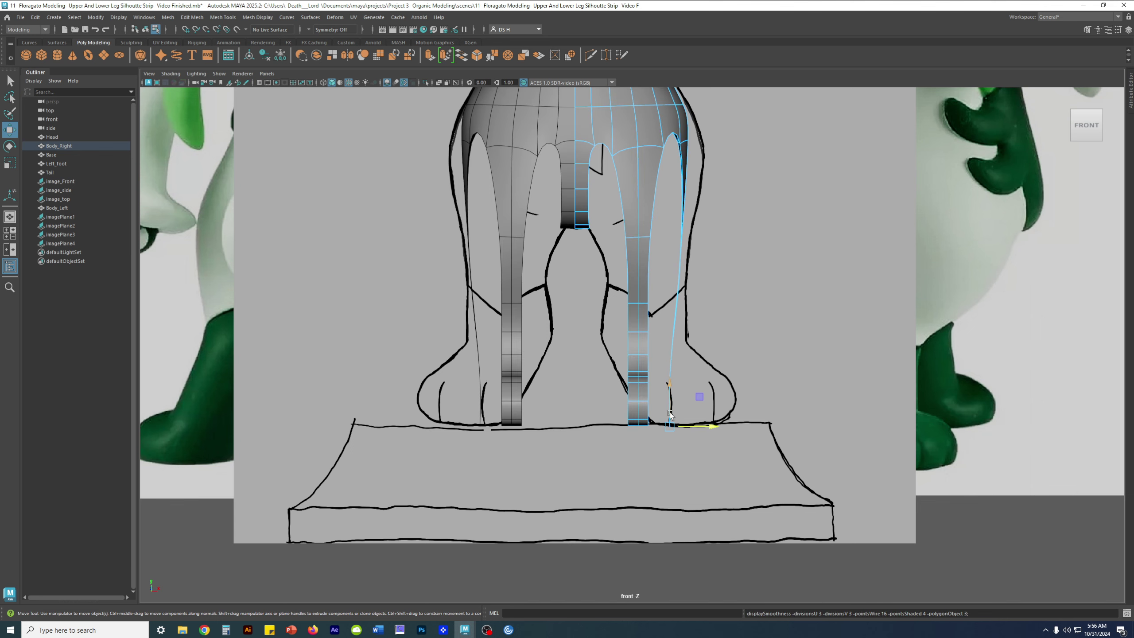
# Examine the boot shape in the front reference photo and compare it with the drawn foot outline.
pyautogui.keyDown('alt'); pyautogui.moveTo(934, 471); pyautogui.dragTo(337, 375, button='right'); pyautogui.keyUp('alt')
pyautogui.keyDown('alt'); pyautogui.moveTo(337, 374); pyautogui.dragTo(740, 374, button='middle'); pyautogui.keyUp('alt')
pyautogui.keyDown('alt'); pyautogui.moveTo(371, 484); pyautogui.dragTo(645, 496, button='right'); pyautogui.keyUp('alt')
pyautogui.scroll(1, 645, 496)
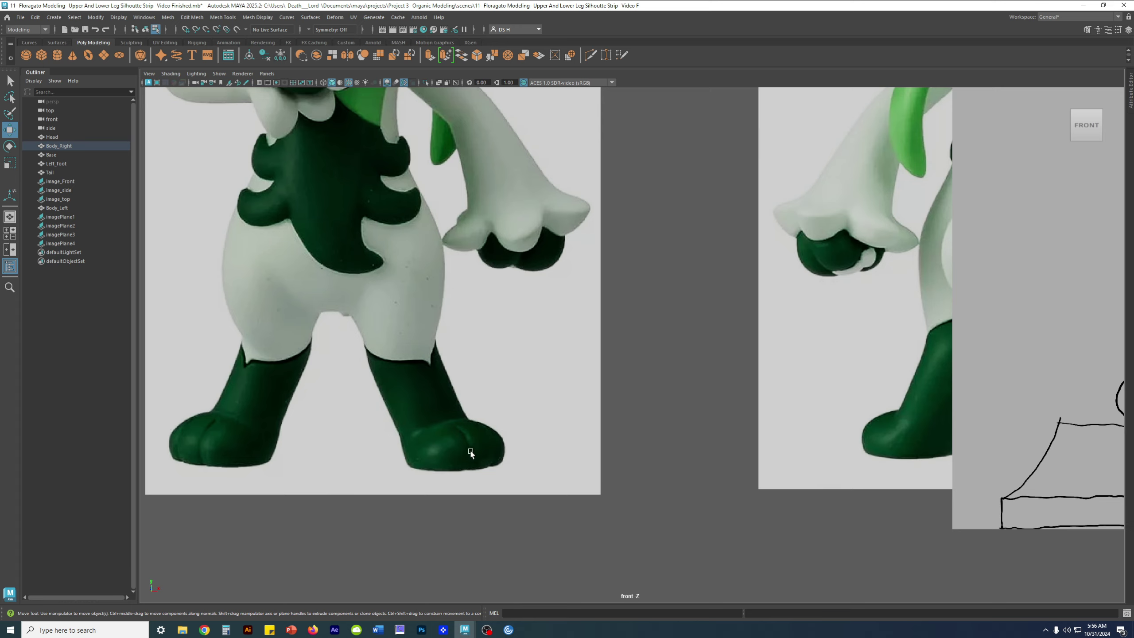
pyautogui.scroll(-3, 645, 420)
pyautogui.keyDown('alt'); pyautogui.moveTo(694, 407); pyautogui.dragTo(231, 381, button='middle'); pyautogui.keyUp('alt')
pyautogui.keyDown('alt'); pyautogui.moveTo(777, 412); pyautogui.dragTo(938, 412, button='right'); pyautogui.keyUp('alt')
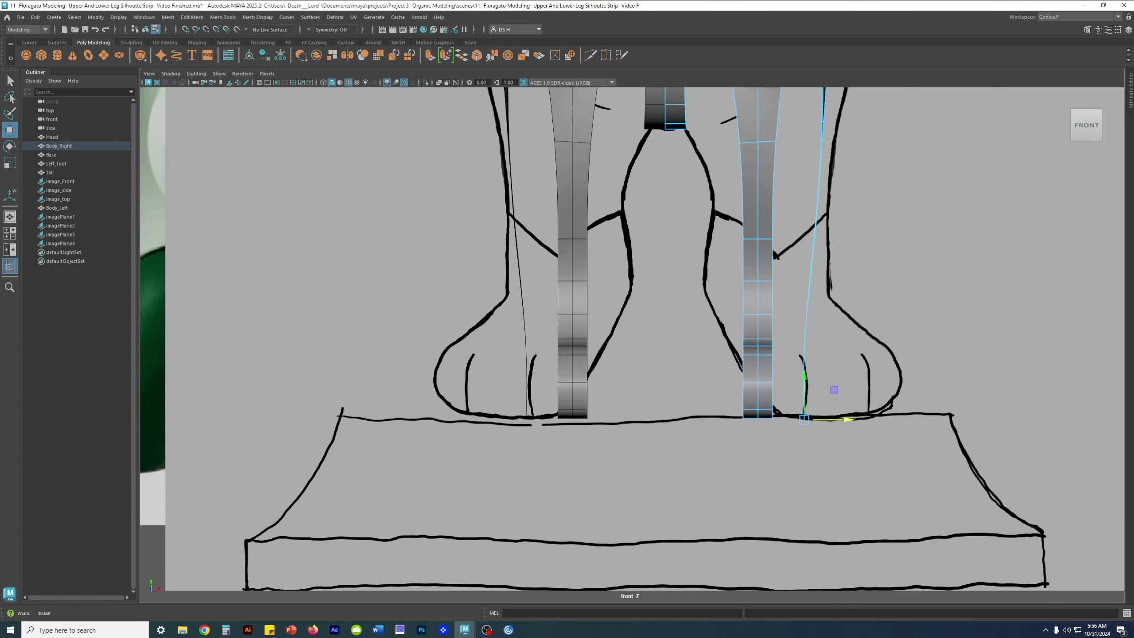
# Turn off the smooth preview and adjust the sideways position of the outer strip's ankle and sole vertices in the front view.
pyautogui.scroll(-3, 832, 407)
pyautogui.scroll(5, 799, 390)
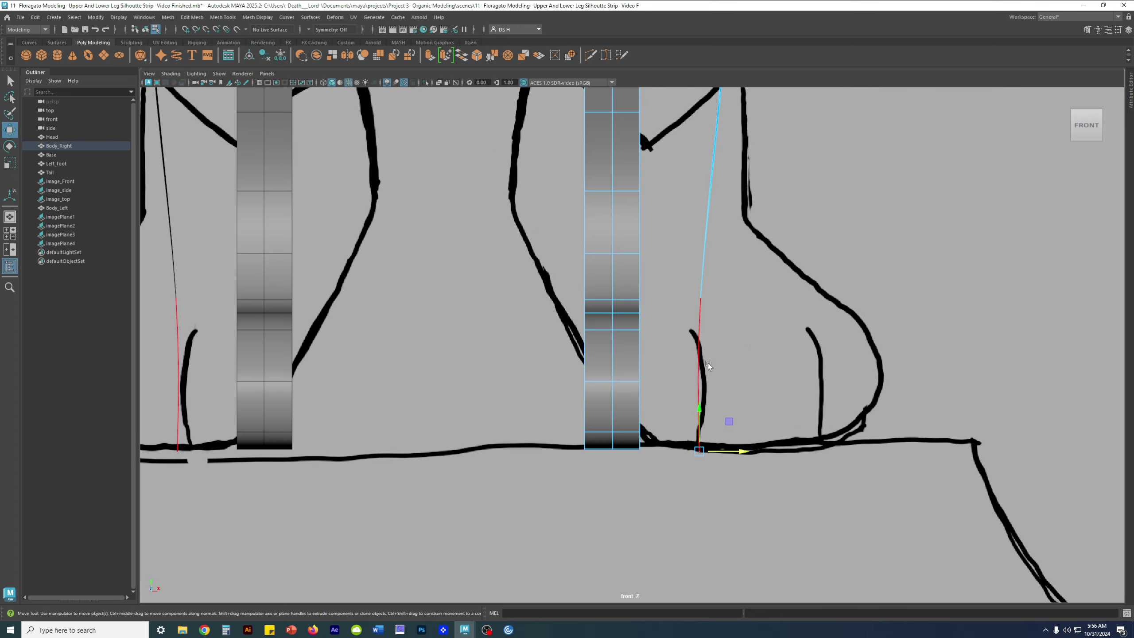
pyautogui.press('1')
pyautogui.click(525, 305)
pyautogui.moveTo(670, 291); pyautogui.dragTo(737, 338)
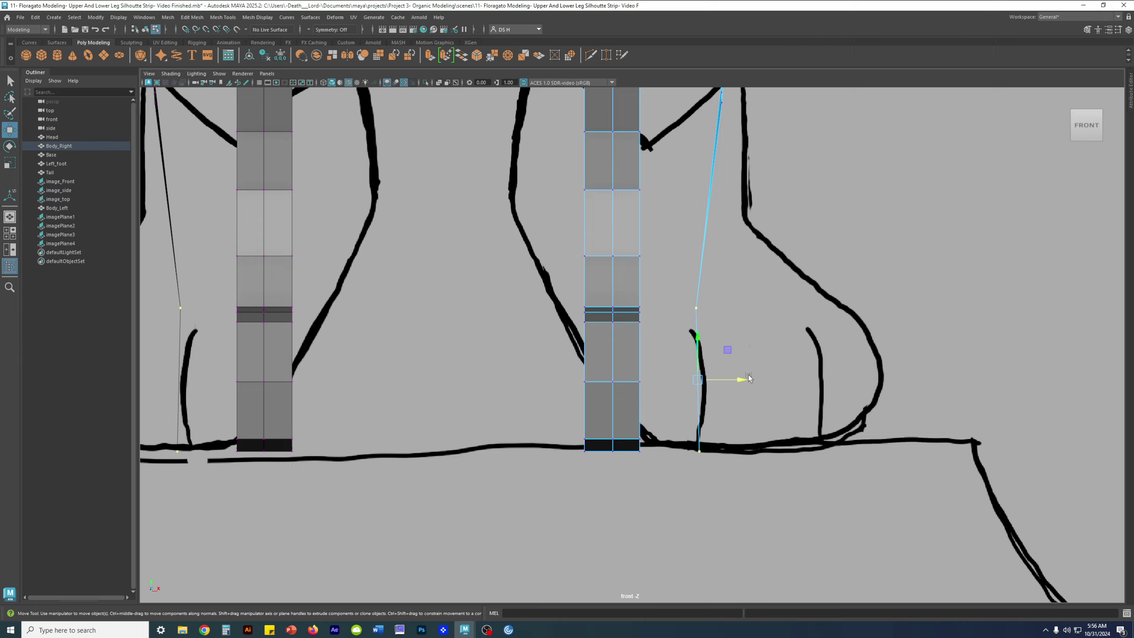
pyautogui.scroll(-5, 749, 379)
# Return to object mode, clear the selection and examine the leg strips and hips from behind in perspective.
pyautogui.press('space')
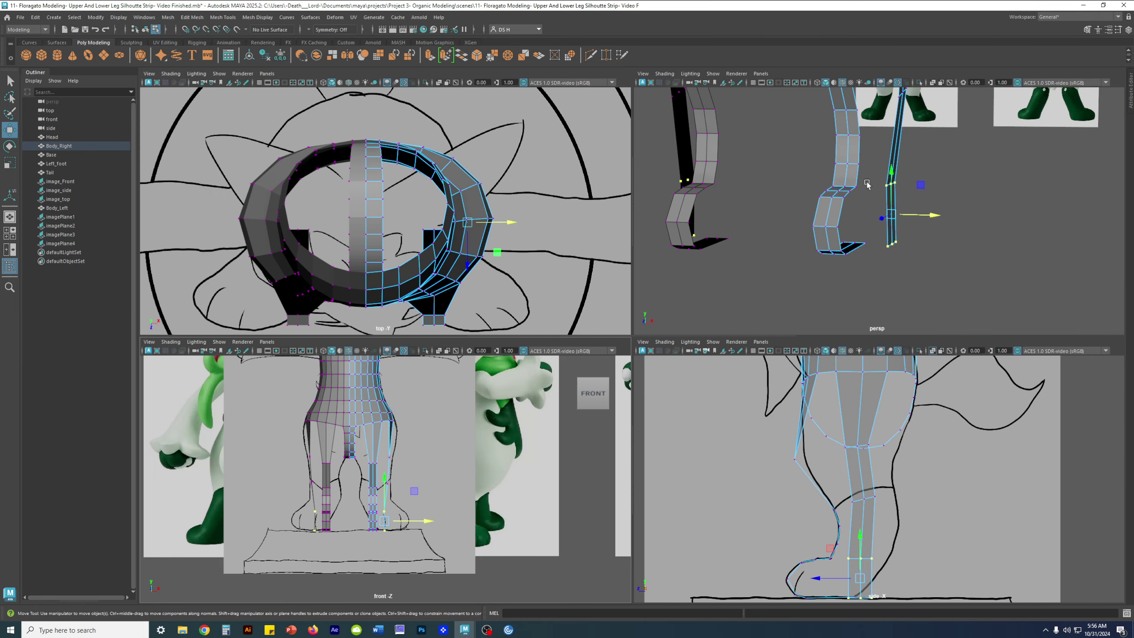
pyautogui.press('space')
pyautogui.keyDown('alt'); pyautogui.moveTo(692, 268); pyautogui.dragTo(538, 273); pyautogui.keyUp('alt')
pyautogui.moveTo(613, 236); pyautogui.dragTo(737, 155, button='right')
pyautogui.click(842, 249)
pyautogui.keyDown('alt'); pyautogui.moveTo(616, 295); pyautogui.dragTo(805, 253); pyautogui.keyUp('alt')
pyautogui.scroll(3, 758, 214)
pyautogui.keyDown('alt'); pyautogui.moveTo(732, 157); pyautogui.dragTo(714, 245, button='middle'); pyautogui.keyUp('alt')
pyautogui.scroll(2, 715, 245)
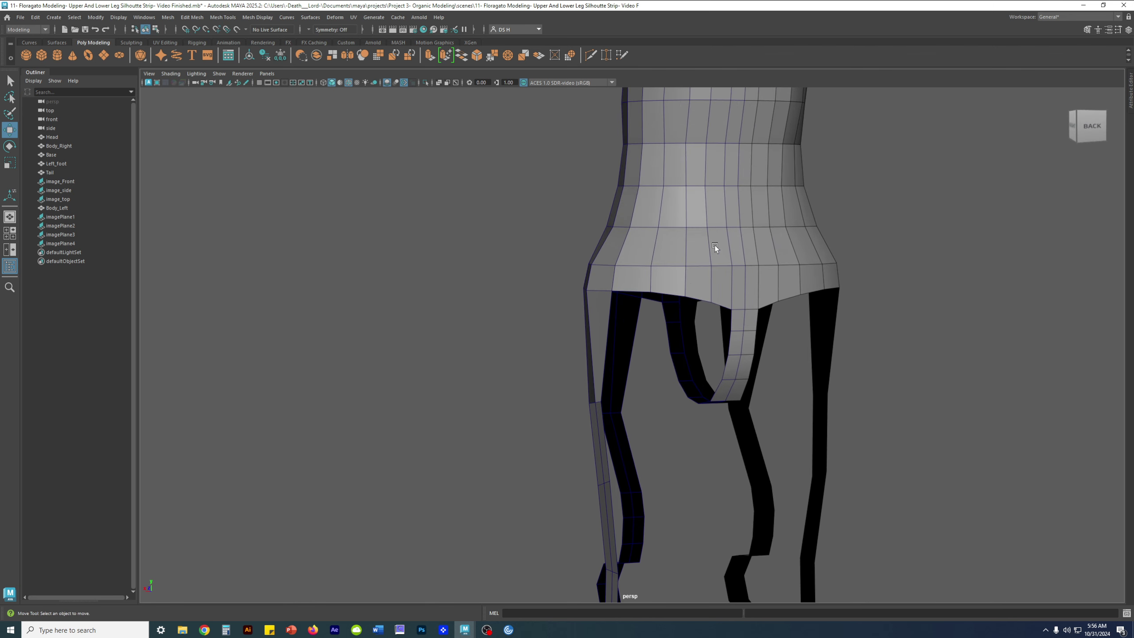
pyautogui.keyDown('alt'); pyautogui.moveTo(725, 259); pyautogui.dragTo(700, 255); pyautogui.keyUp('alt')
pyautogui.scroll(4, 709, 248)
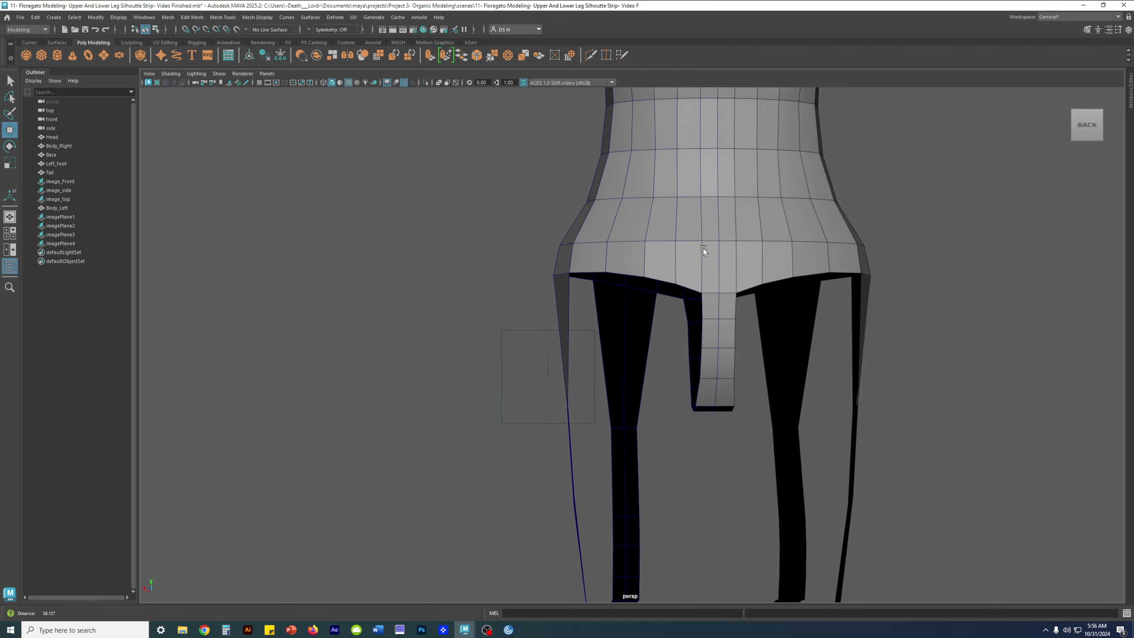
pyautogui.keyDown('alt'); pyautogui.moveTo(716, 248); pyautogui.dragTo(744, 346, button='middle'); pyautogui.keyUp('alt')
# Select the two adjacent bottom edges of the hips at the back of the right body half, between the side and centre strips.
pyautogui.moveTo(696, 340); pyautogui.dragTo(687, 297, button='right')
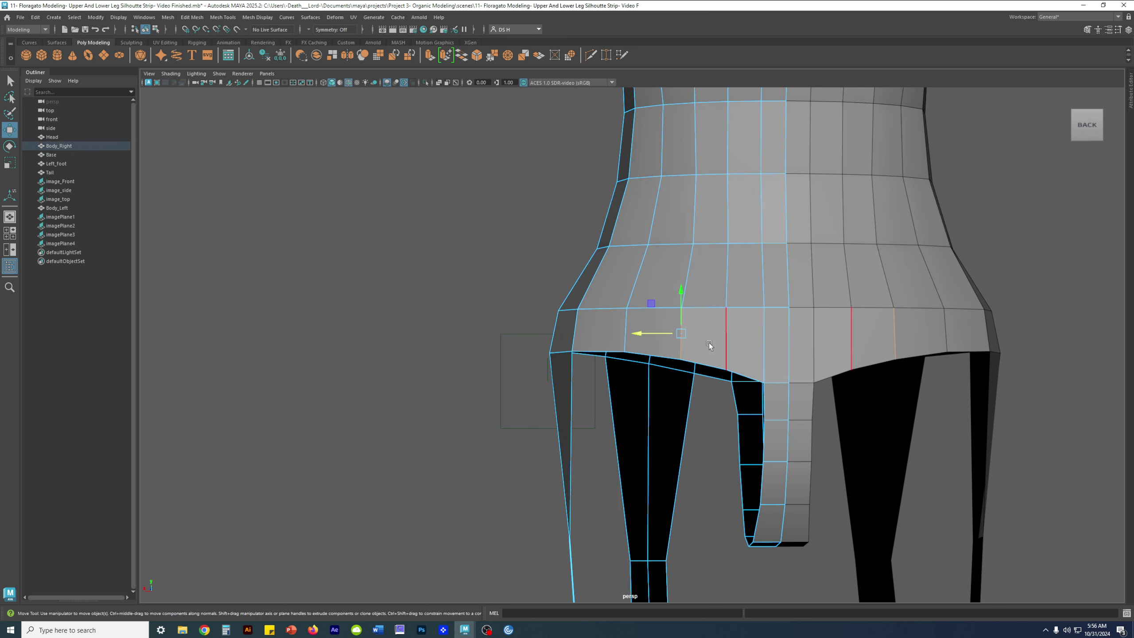
pyautogui.keyDown('alt'); pyautogui.moveTo(709, 342); pyautogui.dragTo(666, 318); pyautogui.keyUp('alt')
pyautogui.click(416, 285)
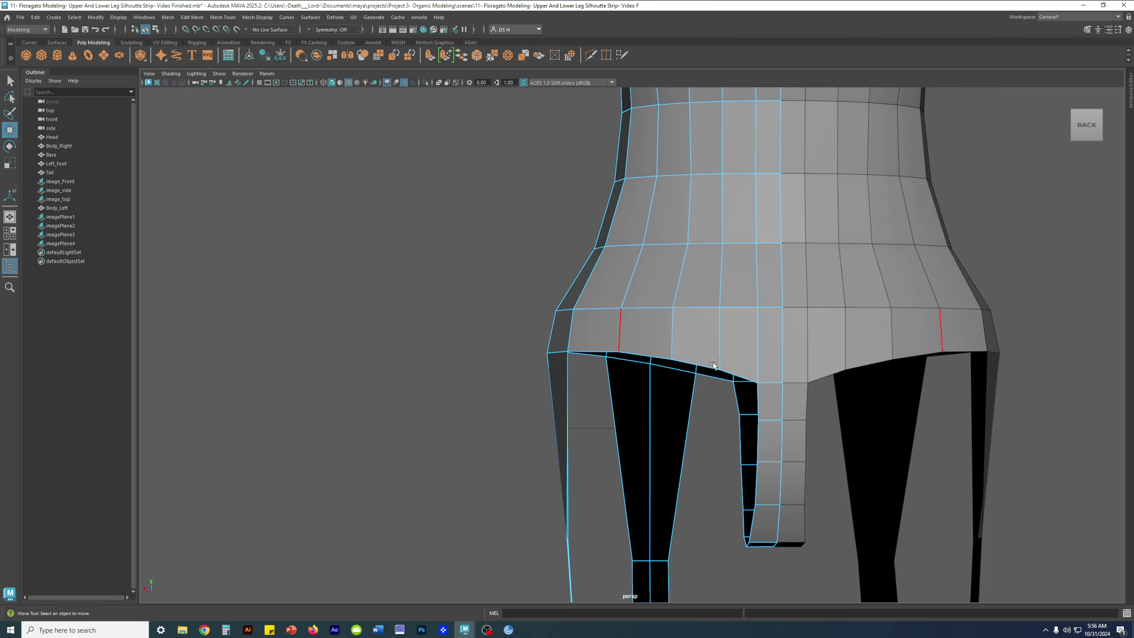
pyautogui.keyDown('alt'); pyautogui.moveTo(716, 360); pyautogui.dragTo(714, 367); pyautogui.keyUp('alt')
pyautogui.keyDown('alt'); pyautogui.moveTo(715, 367); pyautogui.dragTo(550, 347, button='right'); pyautogui.keyUp('alt')
pyautogui.keyDown('alt'); pyautogui.moveTo(656, 376); pyautogui.dragTo(707, 381); pyautogui.keyUp('alt')
pyautogui.click(654, 358)
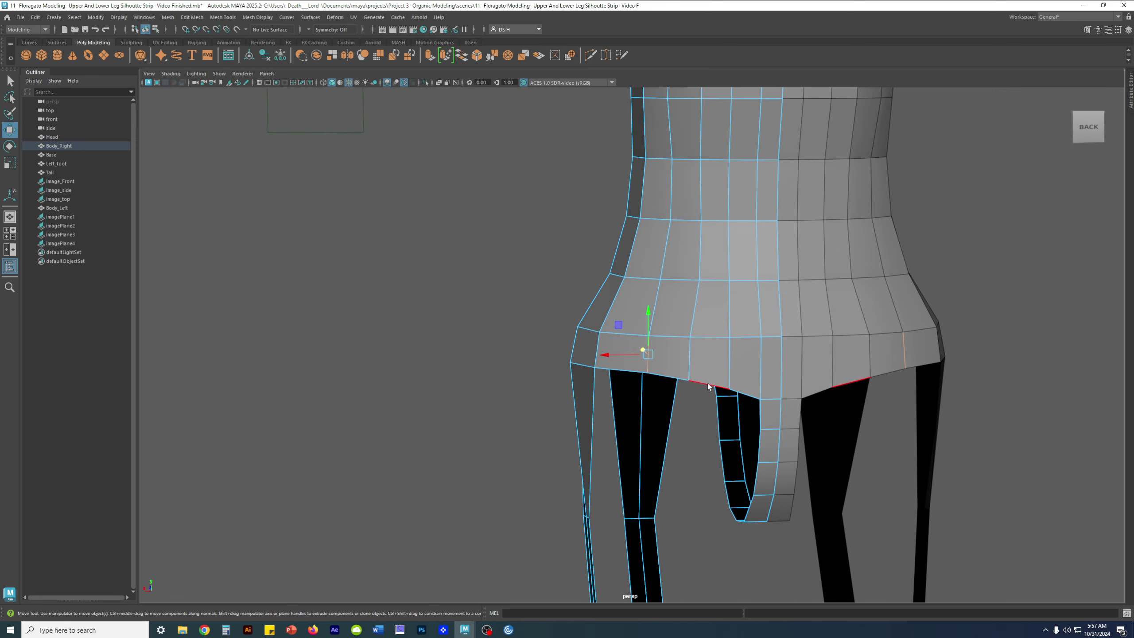
pyautogui.press('q')
pyautogui.keyDown('alt'); pyautogui.moveTo(794, 473); pyautogui.dragTo(696, 321); pyautogui.keyUp('alt')
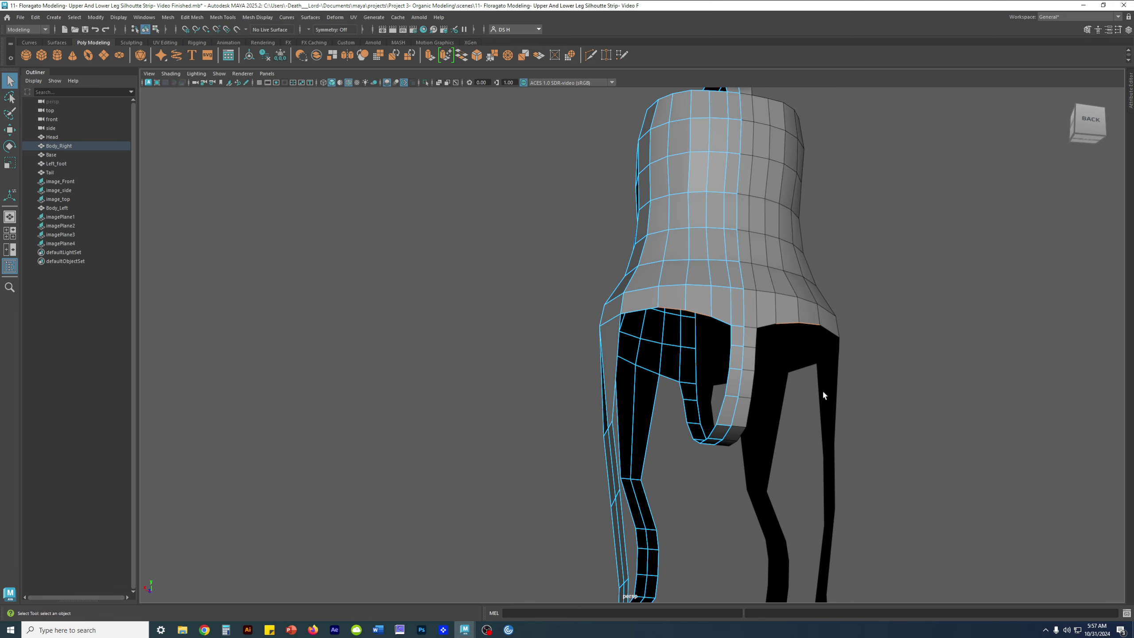
pyautogui.keyDown('alt'); pyautogui.moveTo(823, 390); pyautogui.dragTo(707, 312); pyautogui.keyUp('alt')
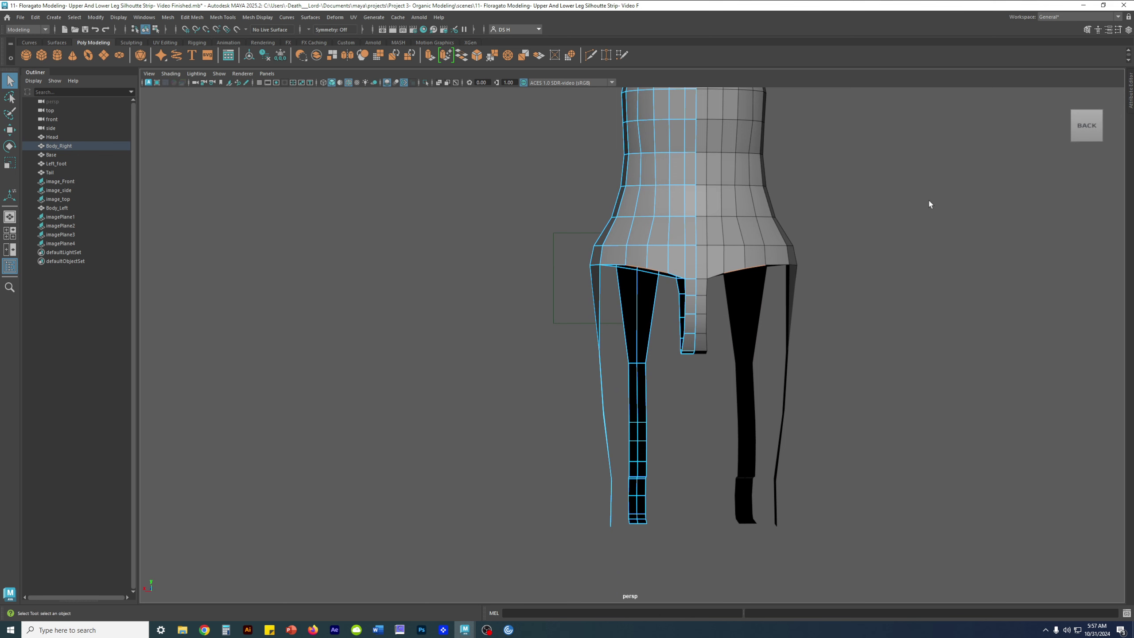
# Extrude the selected back hip edges downward to start the rear upper-leg strip.
pyautogui.keyDown('shift'); pyautogui.moveTo(928, 198); pyautogui.dragTo(925, 226, button='right'); pyautogui.keyUp('shift')
pyautogui.keyDown('alt'); pyautogui.moveTo(719, 290); pyautogui.dragTo(767, 303); pyautogui.keyUp('alt')
pyautogui.press('w')
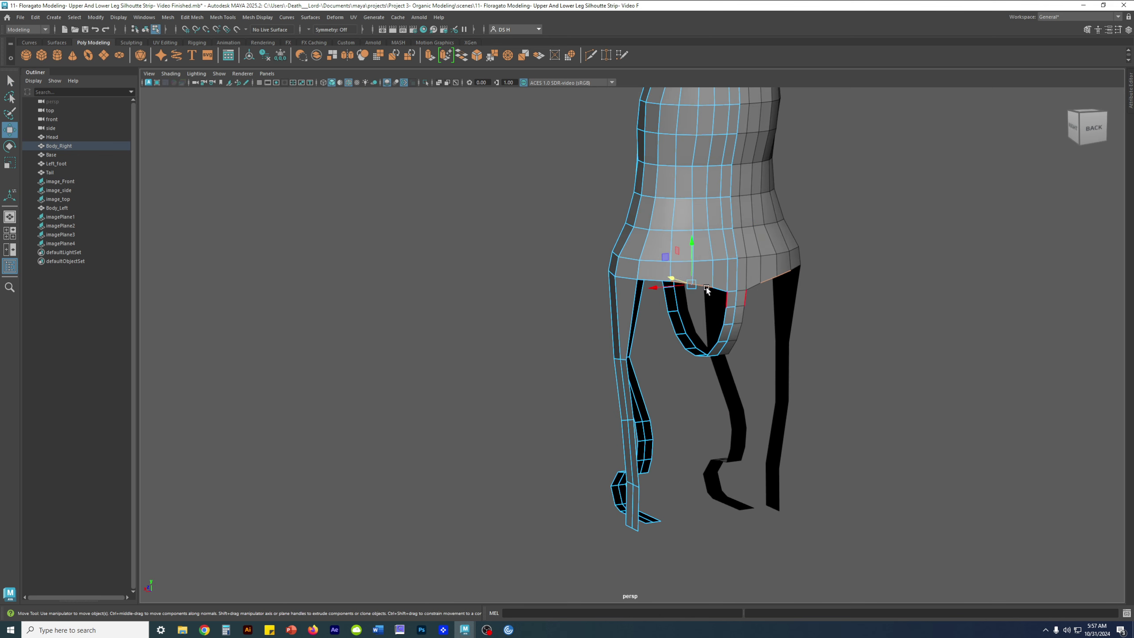
pyautogui.keyDown('shift'); pyautogui.moveTo(696, 244); pyautogui.dragTo(639, 579); pyautogui.keyUp('shift')
pyautogui.scroll(5, 700, 330)
# Scale the extruded bottom edges flat so they are level, and narrow their width.
pyautogui.press('r')
pyautogui.scroll(-3, 700, 319)
pyautogui.keyDown('alt'); pyautogui.moveTo(630, 410); pyautogui.dragTo(735, 571); pyautogui.keyUp('alt')
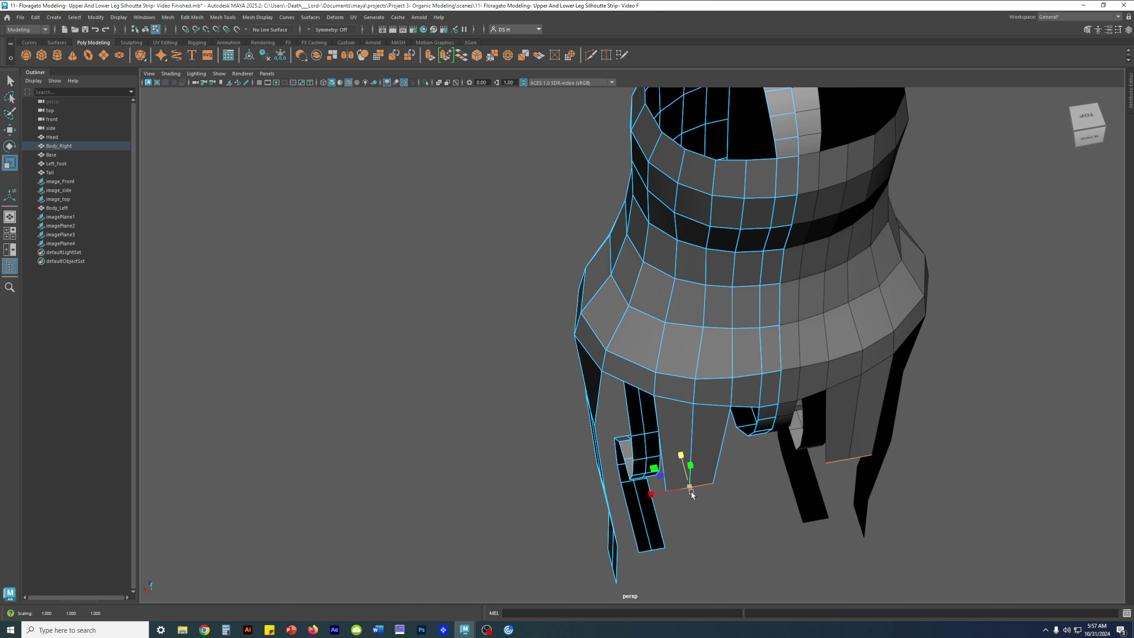
pyautogui.keyDown('alt'); pyautogui.moveTo(691, 492); pyautogui.dragTo(768, 518); pyautogui.keyUp('alt')
pyautogui.moveTo(728, 433); pyautogui.dragTo(805, 529)
pyautogui.keyDown('alt'); pyautogui.moveTo(749, 443); pyautogui.dragTo(699, 388); pyautogui.keyUp('alt')
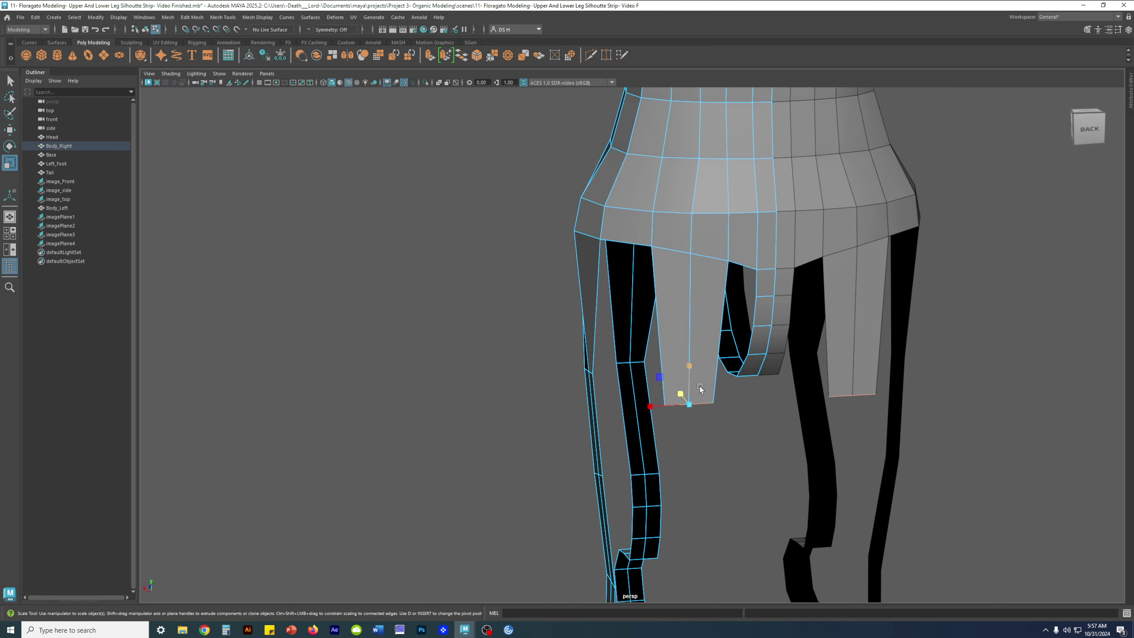
pyautogui.keyDown('alt'); pyautogui.moveTo(720, 534); pyautogui.dragTo(742, 384); pyautogui.keyUp('alt')
pyautogui.press('w')
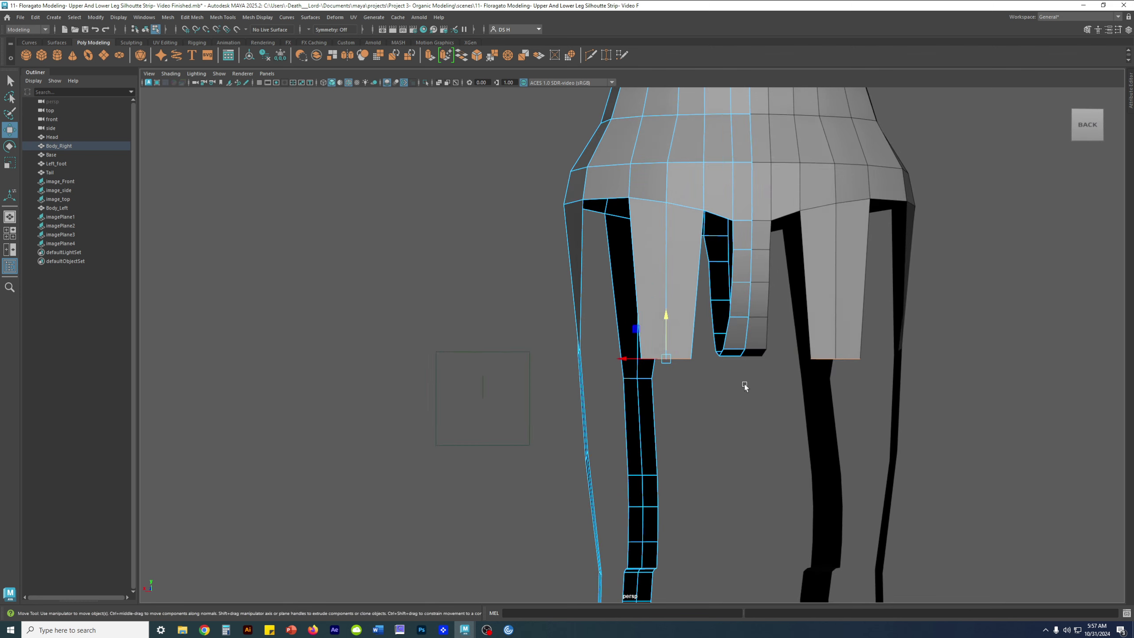
pyautogui.press('r')
pyautogui.moveTo(627, 361); pyautogui.dragTo(662, 405)
# Compare the rear strip in the side view with the leg topology in the Major Topology Strip Tracks And Smoothed Proxy Setup scene.
pyautogui.press('space')
pyautogui.press('space')
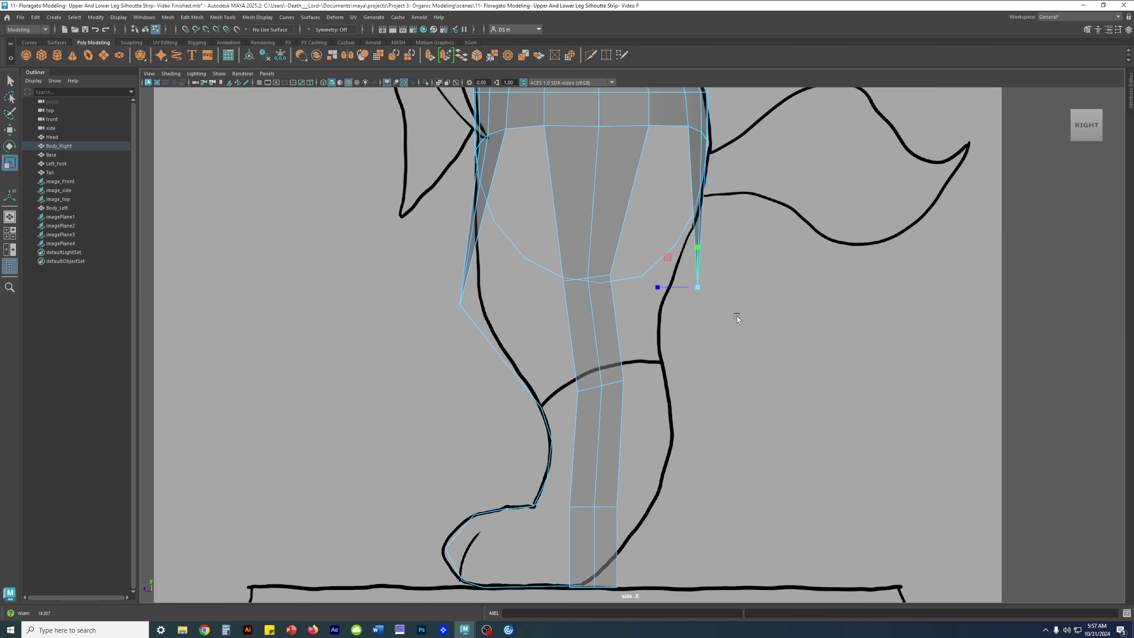
pyautogui.scroll(1, 737, 316)
pyautogui.press('w')
pyautogui.keyDown('alt'); pyautogui.moveTo(790, 263); pyautogui.dragTo(819, 362, button='middle'); pyautogui.keyUp('alt')
pyautogui.scroll(2, 819, 362)
pyautogui.scroll(1, 756, 422)
pyautogui.keyDown('alt'); pyautogui.moveTo(751, 373); pyautogui.dragTo(765, 432, button='middle'); pyautogui.keyUp('alt')
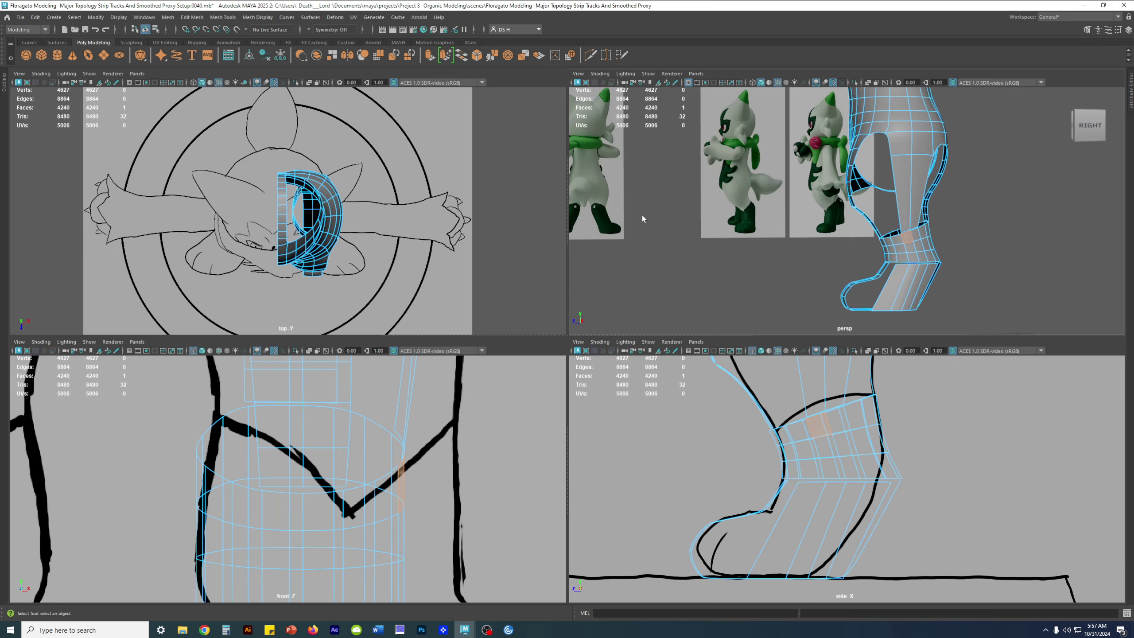
pyautogui.scroll(-6, 870, 417)
pyautogui.press('1')
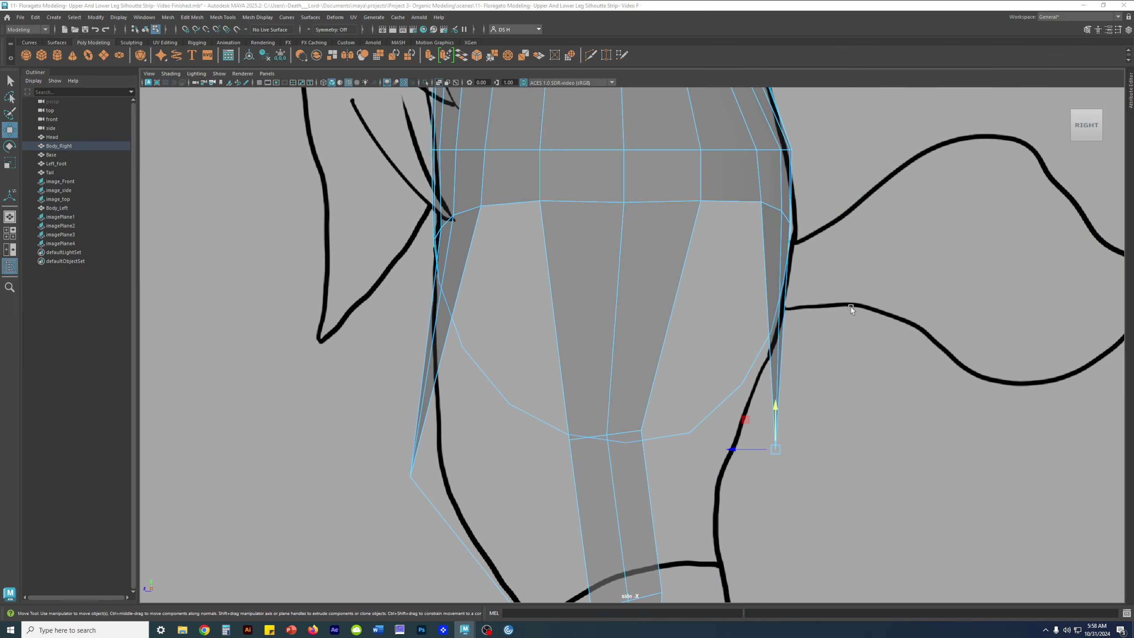
# In the side view, move the rear strip's bottom edges forward and upward to just inside the drawn back outline of the upper leg.
pyautogui.scroll(2, 688, 397)
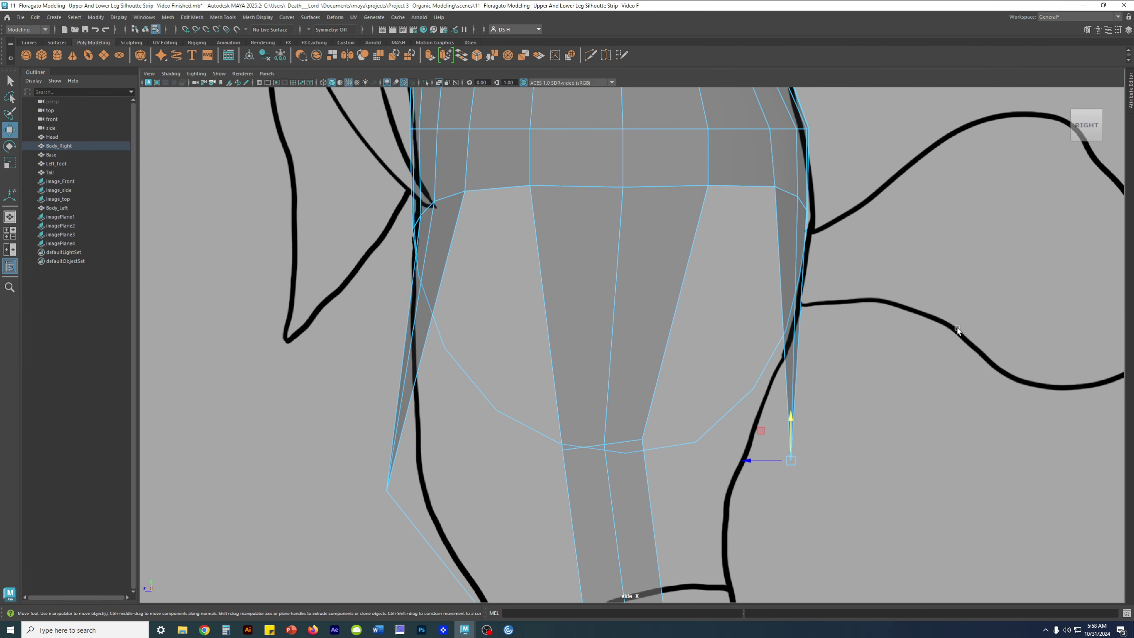
pyautogui.moveTo(689, 395); pyautogui.dragTo(624, 388)
pyautogui.scroll(3, 632, 392)
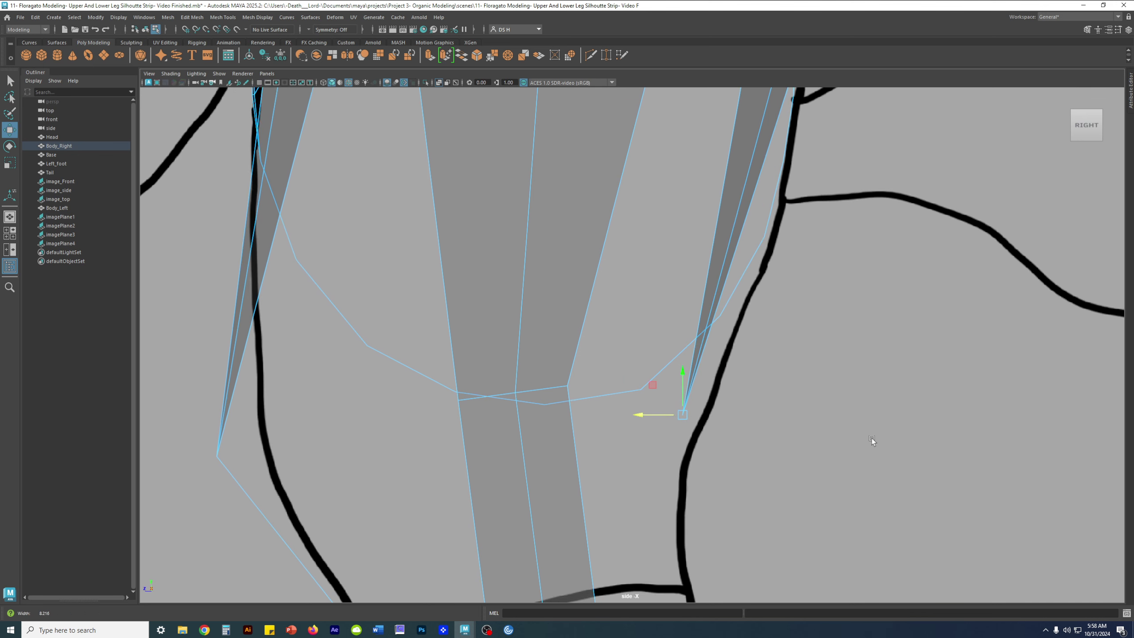
pyautogui.moveTo(681, 419); pyautogui.dragTo(570, 384)
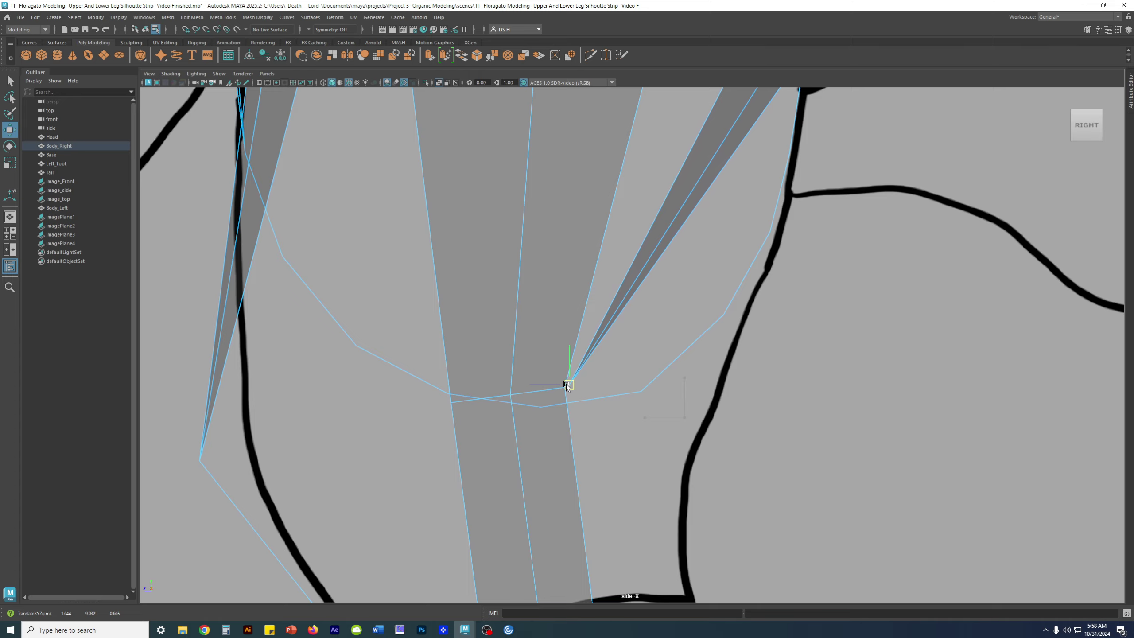
pyautogui.scroll(3, 567, 384)
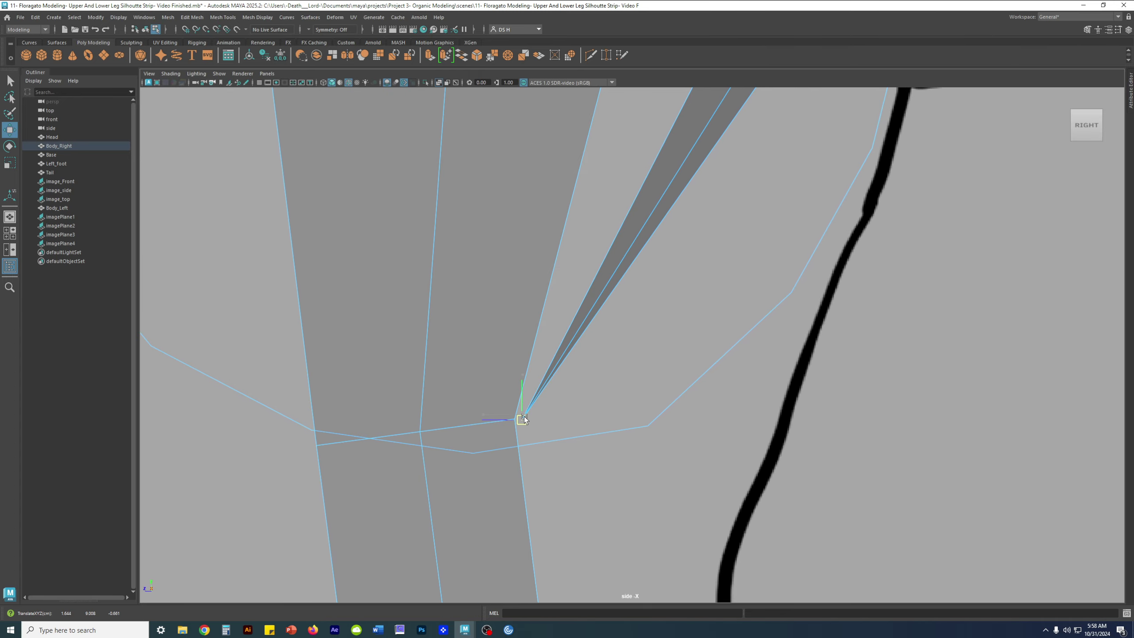
pyautogui.moveTo(524, 417); pyautogui.dragTo(754, 382)
pyautogui.scroll(-5, 789, 380)
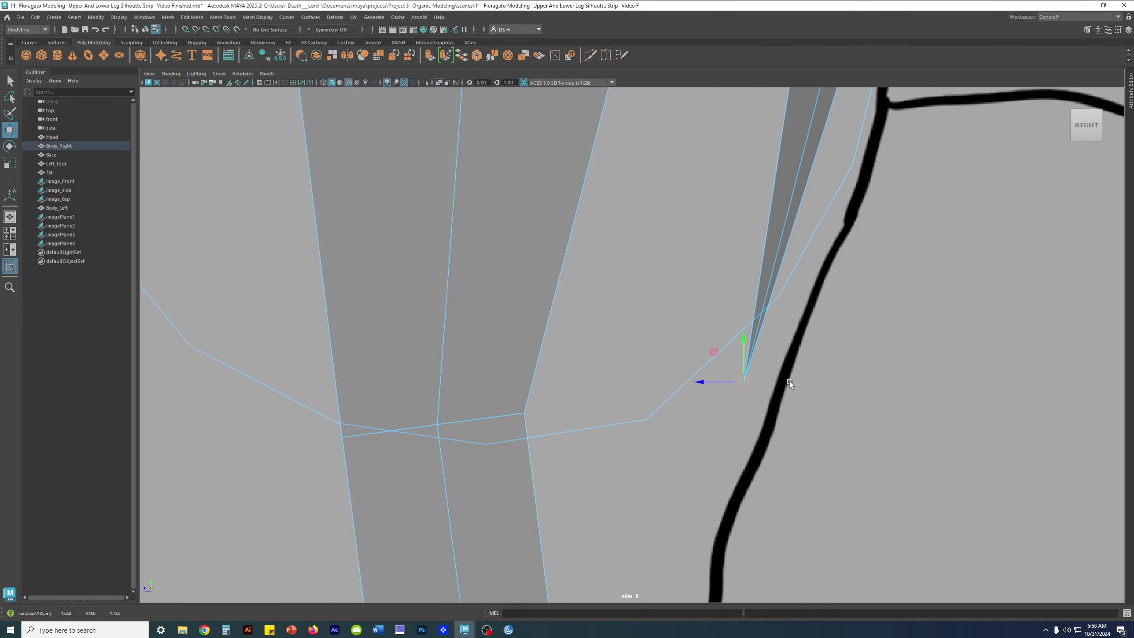
pyautogui.scroll(3, 821, 396)
pyautogui.scroll(1, 821, 397)
pyautogui.moveTo(670, 354); pyautogui.dragTo(670, 356)
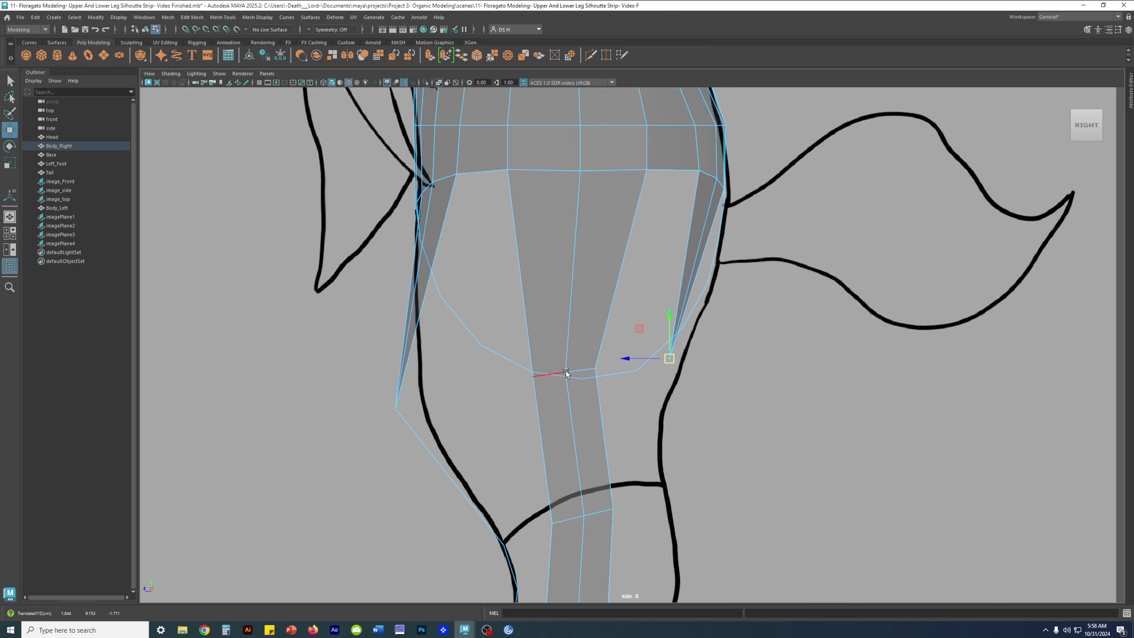
pyautogui.moveTo(670, 358)
pyautogui.mouseDown()
pyautogui.moveTo(677, 352)
pyautogui.moveTo(671, 365)
pyautogui.mouseUp()
# Lower the outer strip's edge row at the bottom of the upper leg slightly and clear the selection.
pyautogui.click(716, 403)
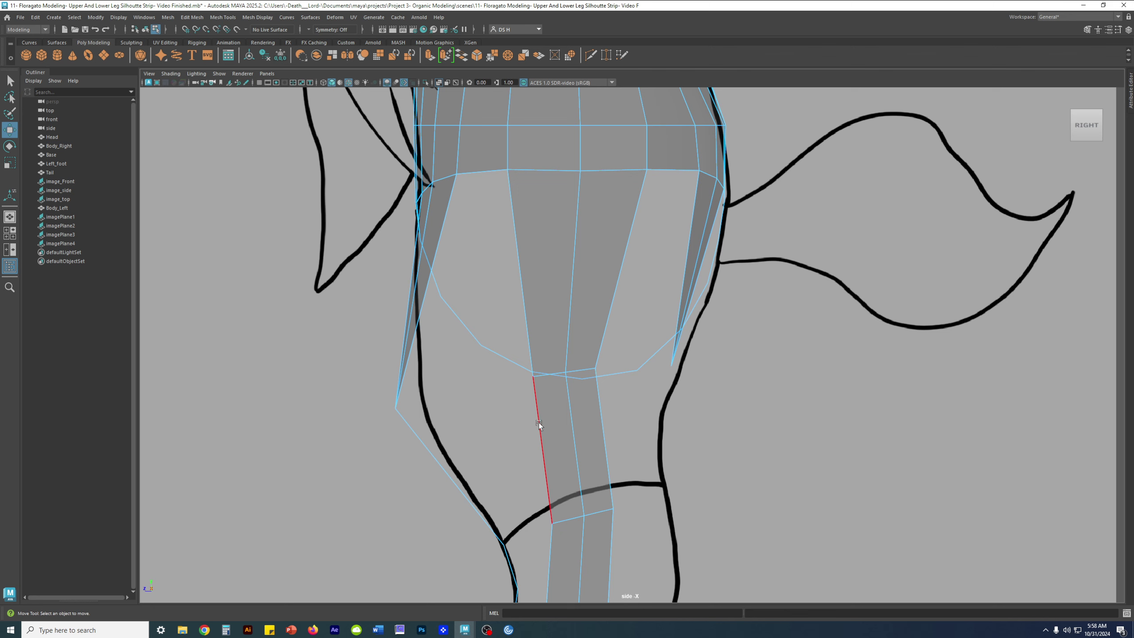
pyautogui.click(576, 370)
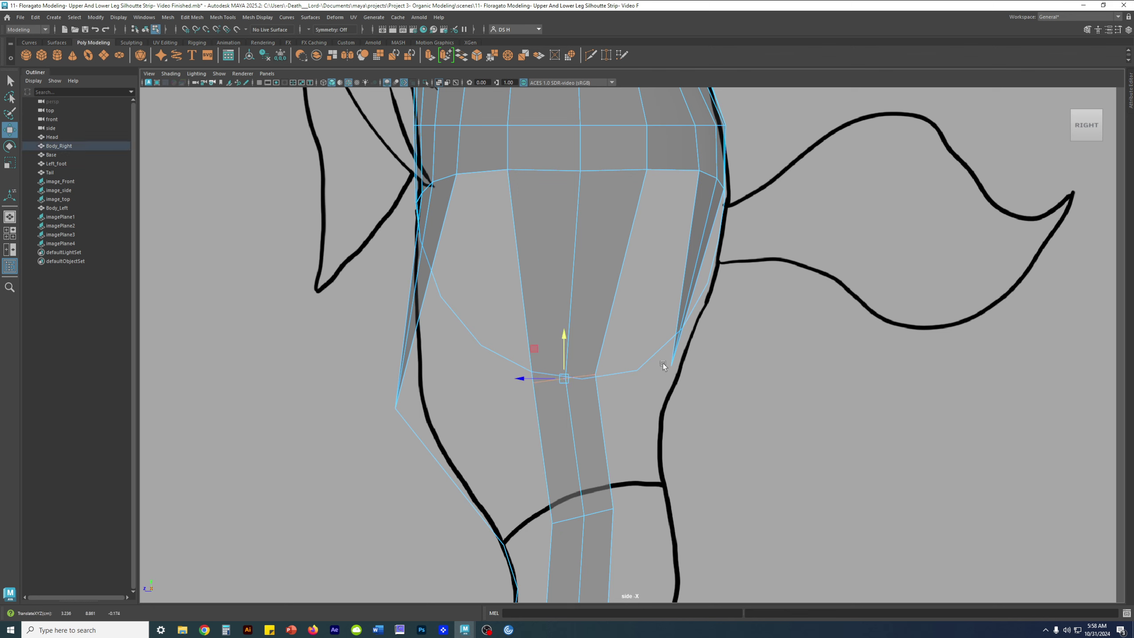
pyautogui.click(858, 369)
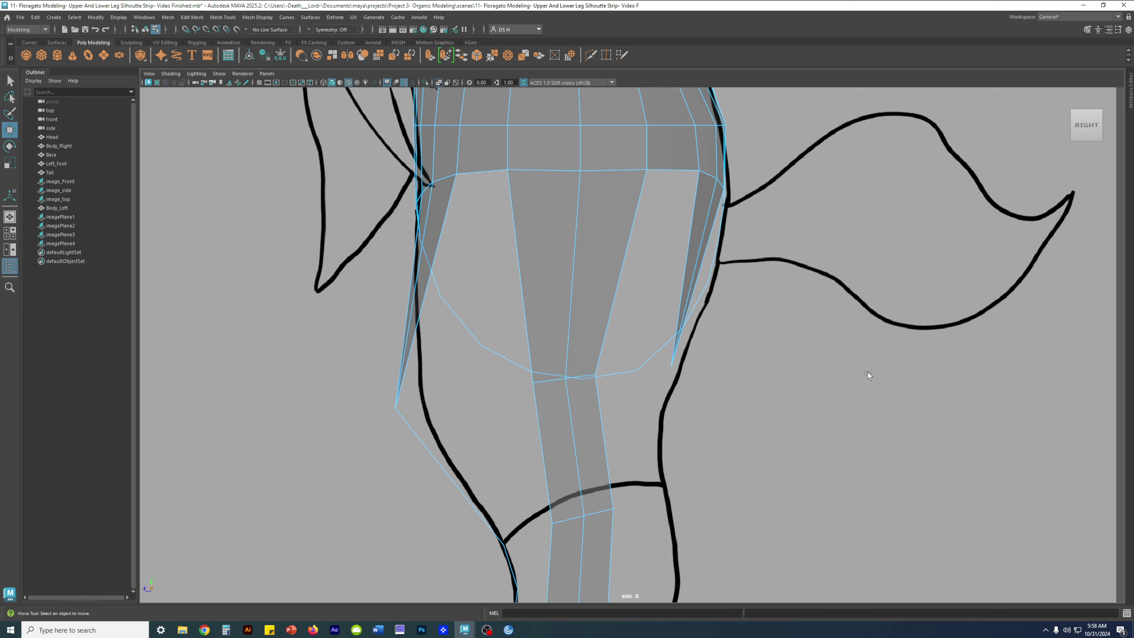
# Insert evenly spaced edge loops across the rear upper-leg strip between the hips and its bottom edges.
pyautogui.press('space')
pyautogui.press('space')
pyautogui.keyDown('alt'); pyautogui.moveTo(844, 255); pyautogui.dragTo(725, 257); pyautogui.keyUp('alt')
pyautogui.moveTo(863, 252)
pyautogui.keyDown('alt'); pyautogui.mouseDown()
pyautogui.moveTo(938, 248)
pyautogui.moveTo(858, 254)
pyautogui.moveTo(884, 253)
pyautogui.mouseUp(); pyautogui.keyUp('alt')
pyautogui.scroll(4, 858, 264)
pyautogui.keyDown('alt'); pyautogui.moveTo(857, 263); pyautogui.dragTo(792, 360, button='middle'); pyautogui.keyUp('alt')
pyautogui.keyDown('alt'); pyautogui.moveTo(839, 360); pyautogui.dragTo(845, 321); pyautogui.keyUp('alt')
pyautogui.scroll(4, 845, 321)
pyautogui.press('F9')
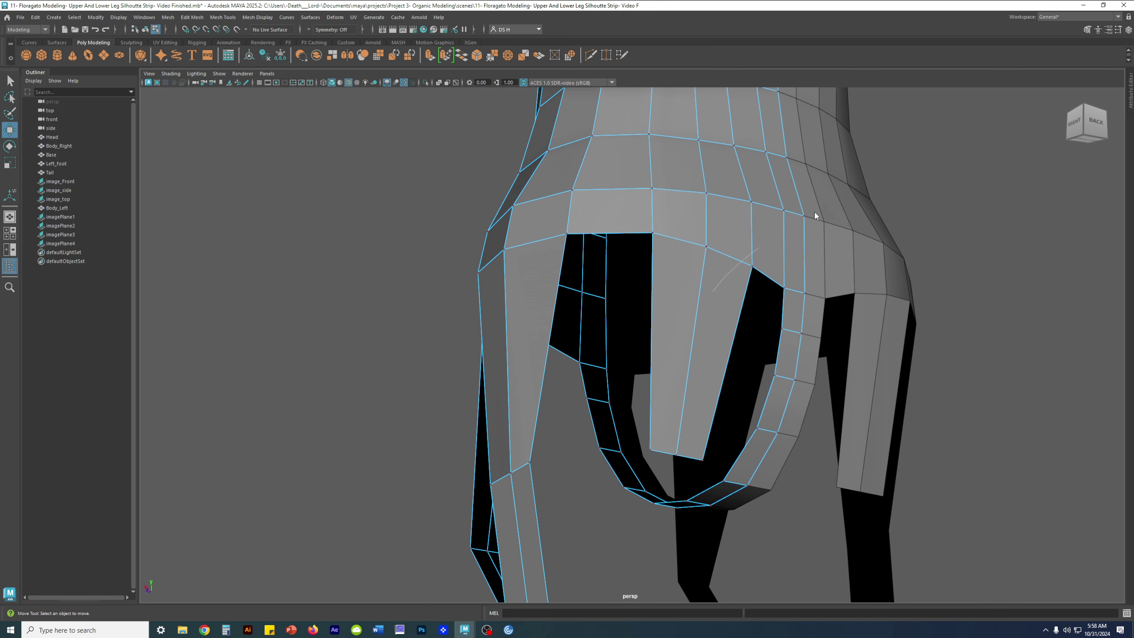
pyautogui.moveTo(714, 291); pyautogui.dragTo(814, 213, button='right')
pyautogui.keyDown('alt'); pyautogui.moveTo(689, 318); pyautogui.dragTo(675, 291); pyautogui.keyUp('alt')
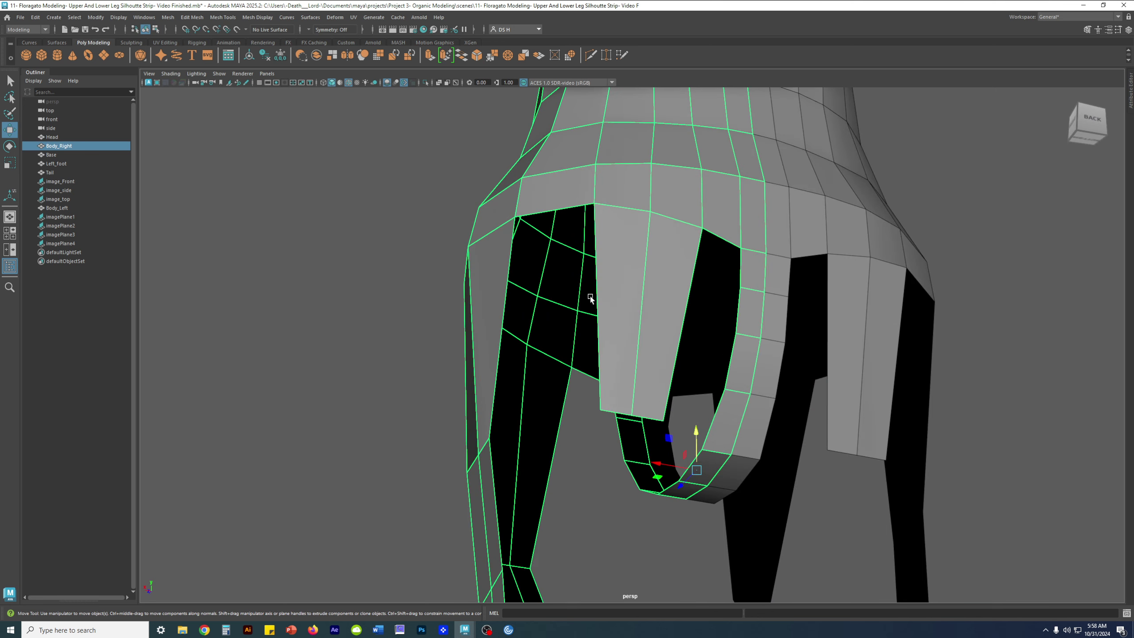
pyautogui.keyDown('alt'); pyautogui.moveTo(589, 298); pyautogui.dragTo(657, 288); pyautogui.keyUp('alt')
pyautogui.keyDown('shift'); pyautogui.rightClick(688, 256); pyautogui.keyUp('shift')
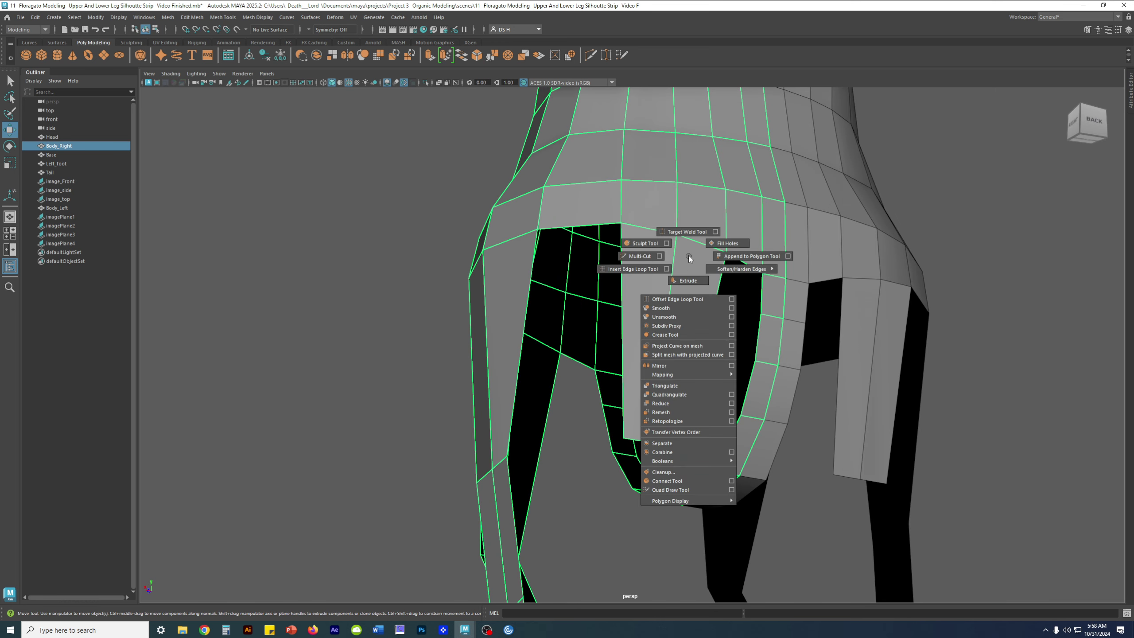
pyautogui.click(608, 272)
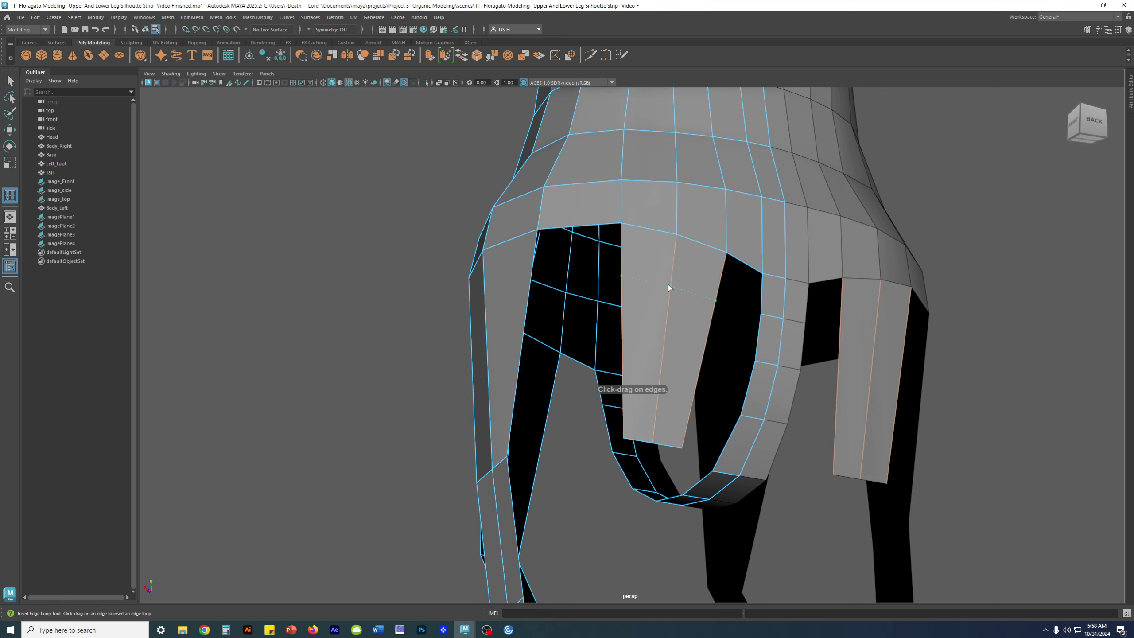
pyautogui.click(670, 286)
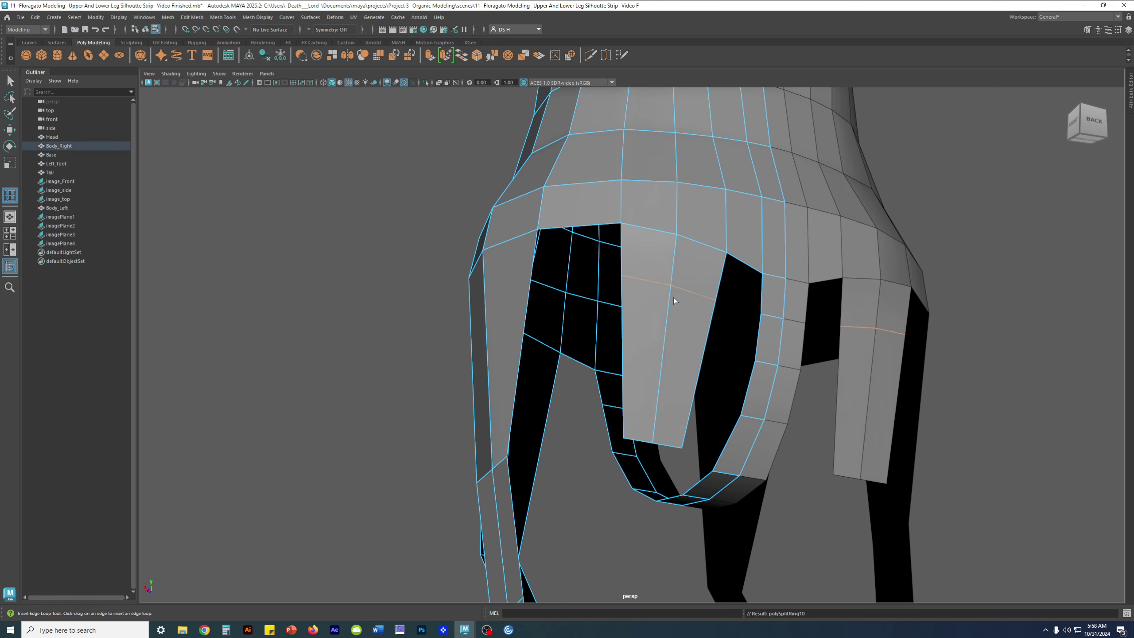
pyautogui.click(665, 333)
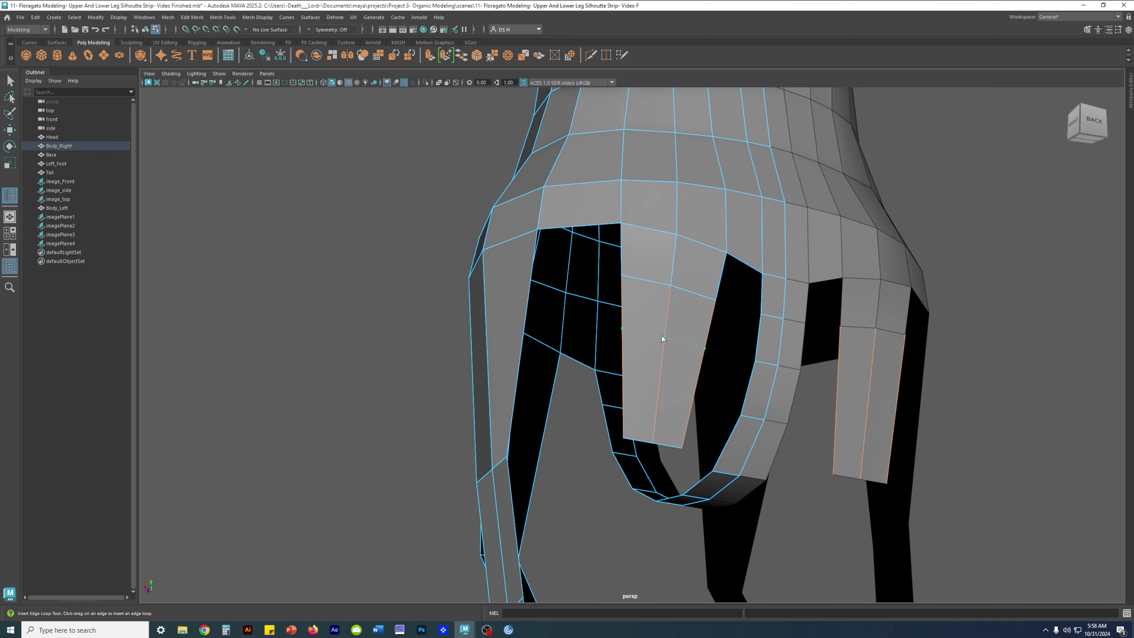
pyautogui.click(664, 335)
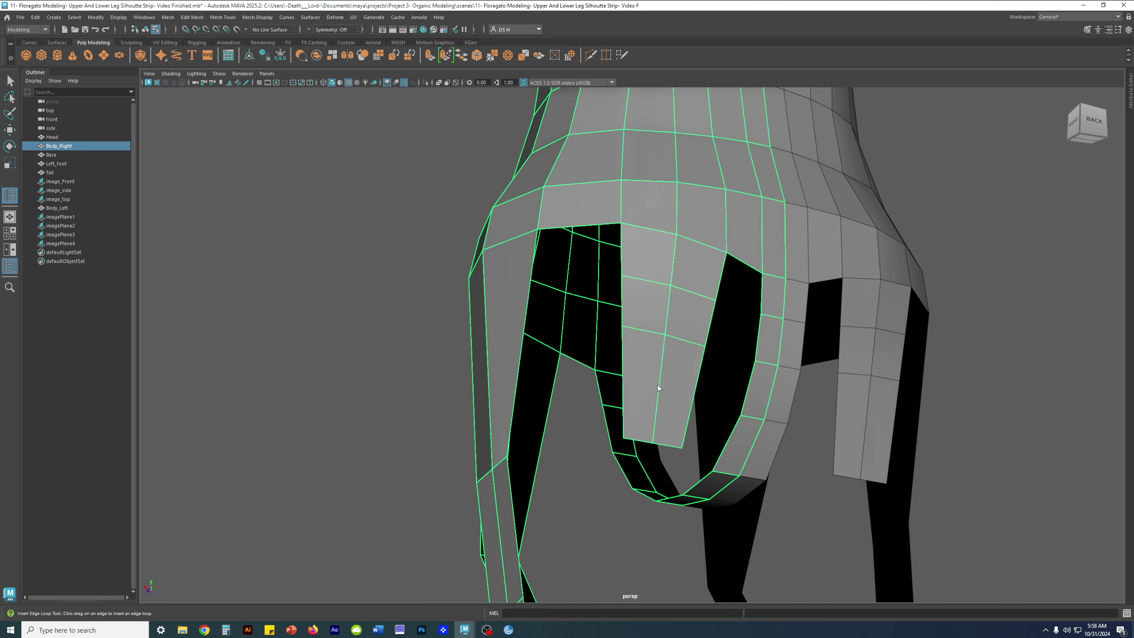
# Select the rear strip's first vertex row below the hips and move it back toward the drawn outline in the side view.
pyautogui.keyDown('alt'); pyautogui.moveTo(767, 371); pyautogui.dragTo(868, 380); pyautogui.keyUp('alt')
pyautogui.press('w')
pyautogui.click(774, 382)
pyautogui.press('F9')
pyautogui.press('space')
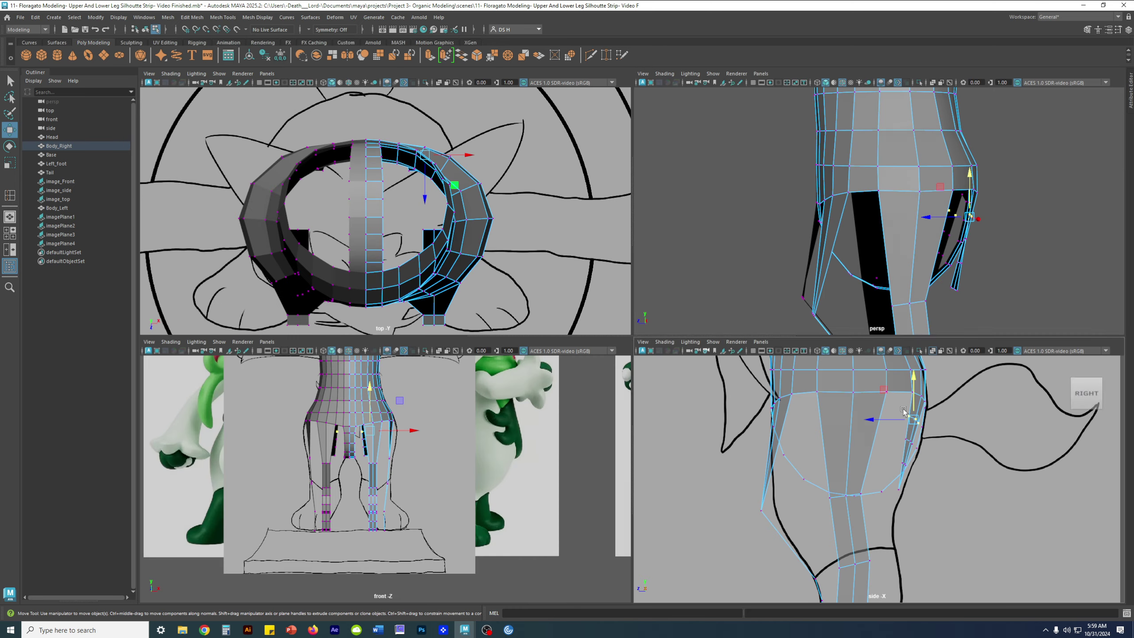
pyautogui.press('space')
pyautogui.scroll(3, 624, 347)
pyautogui.scroll(2, 626, 346)
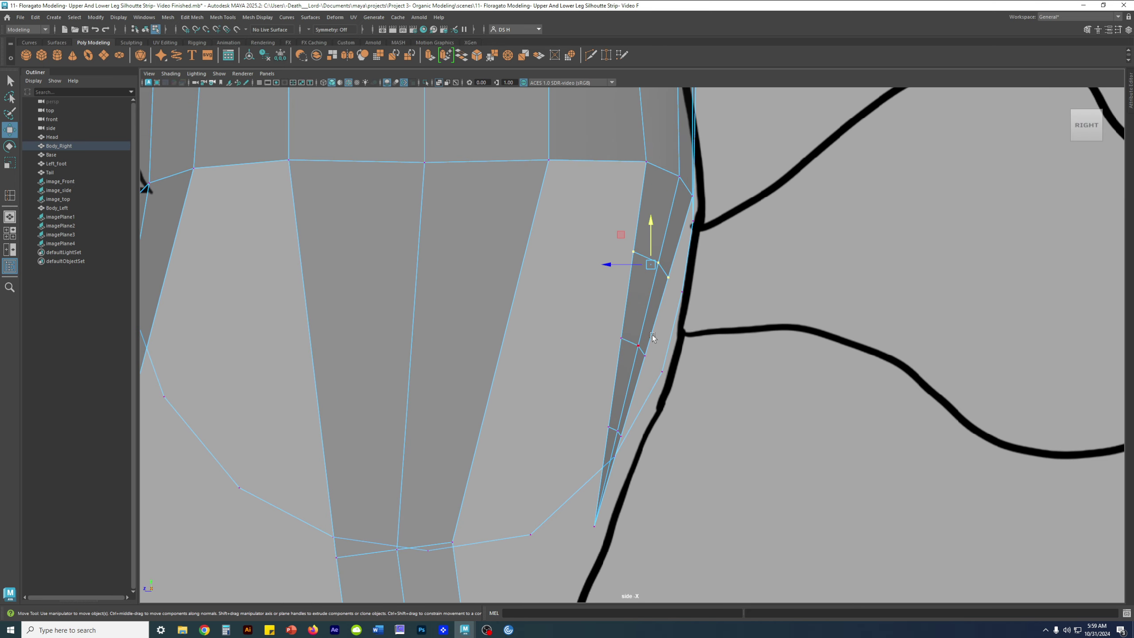
pyautogui.moveTo(618, 270); pyautogui.dragTo(636, 266)
pyautogui.press('3')
pyautogui.press('1')
pyautogui.press('3')
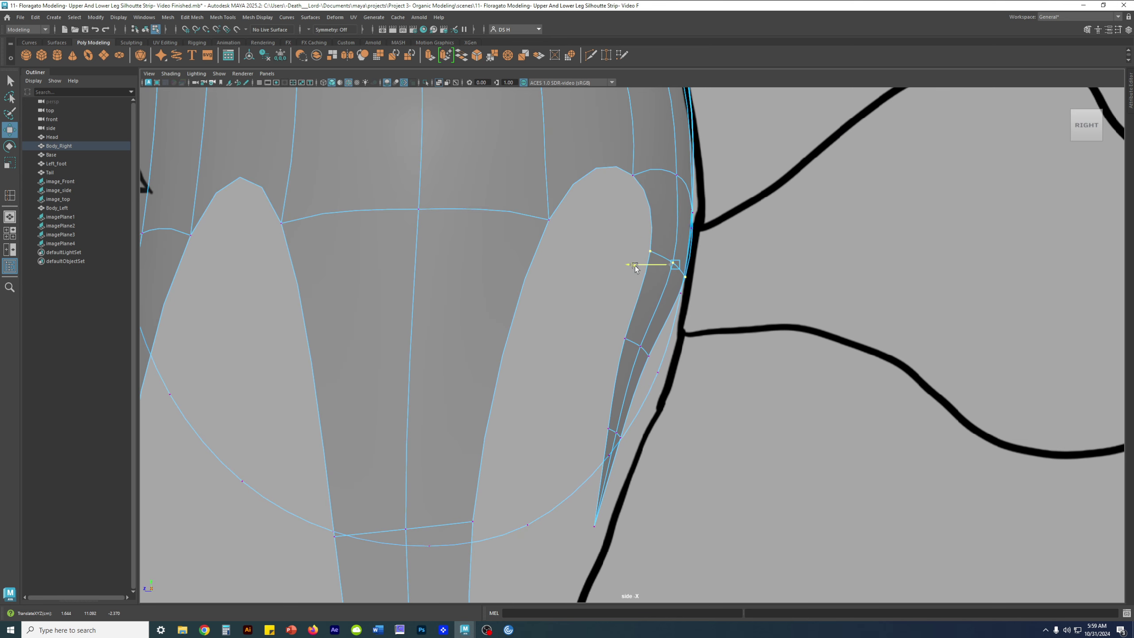
# Move the rear strip's lower inserted rows and its bottom edge back in the side view to meet the drawn back outline.
pyautogui.moveTo(602, 329); pyautogui.dragTo(626, 358)
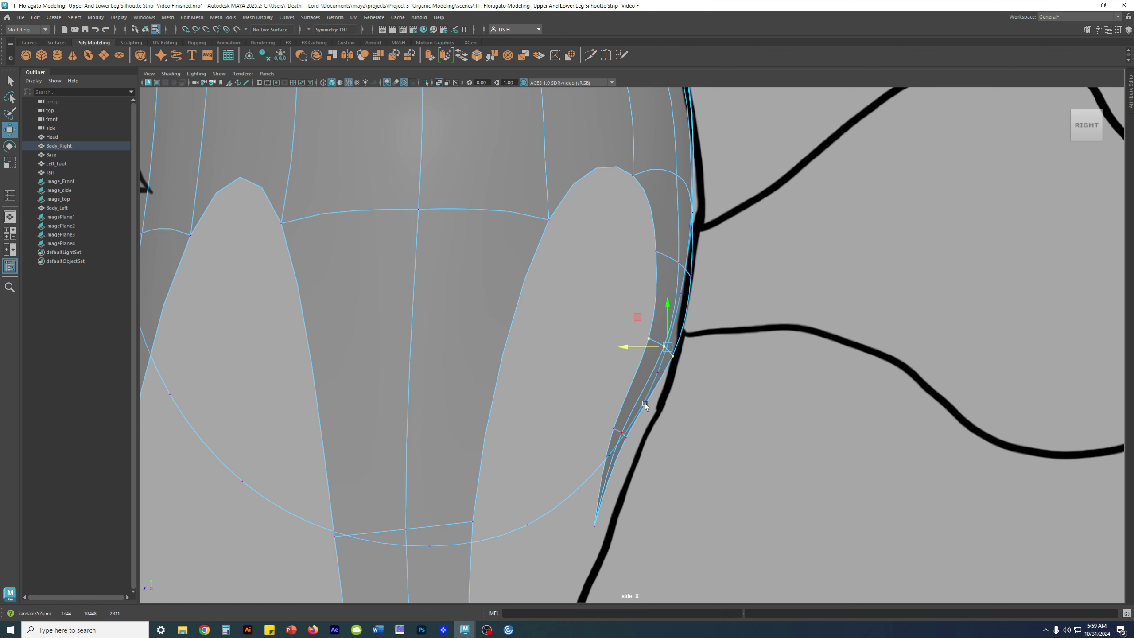
pyautogui.keyDown('alt'); pyautogui.moveTo(645, 402); pyautogui.dragTo(659, 364, button='middle'); pyautogui.keyUp('alt')
pyautogui.moveTo(622, 362); pyautogui.dragTo(653, 392)
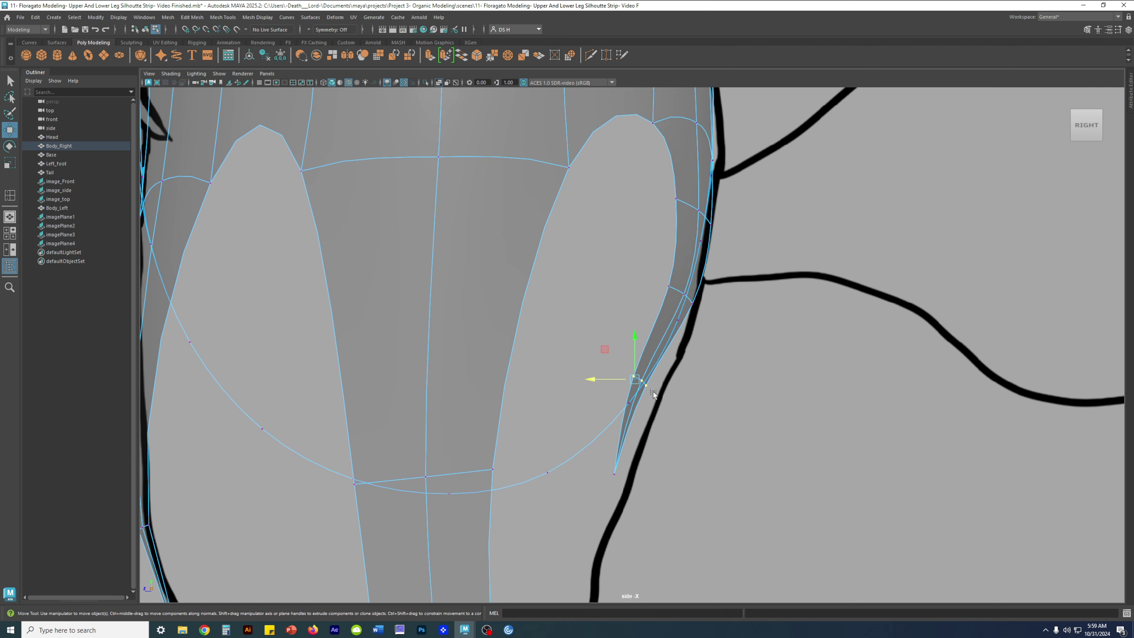
pyautogui.press('space')
pyautogui.keyDown('alt'); pyautogui.moveTo(927, 220); pyautogui.dragTo(864, 205); pyautogui.keyUp('alt')
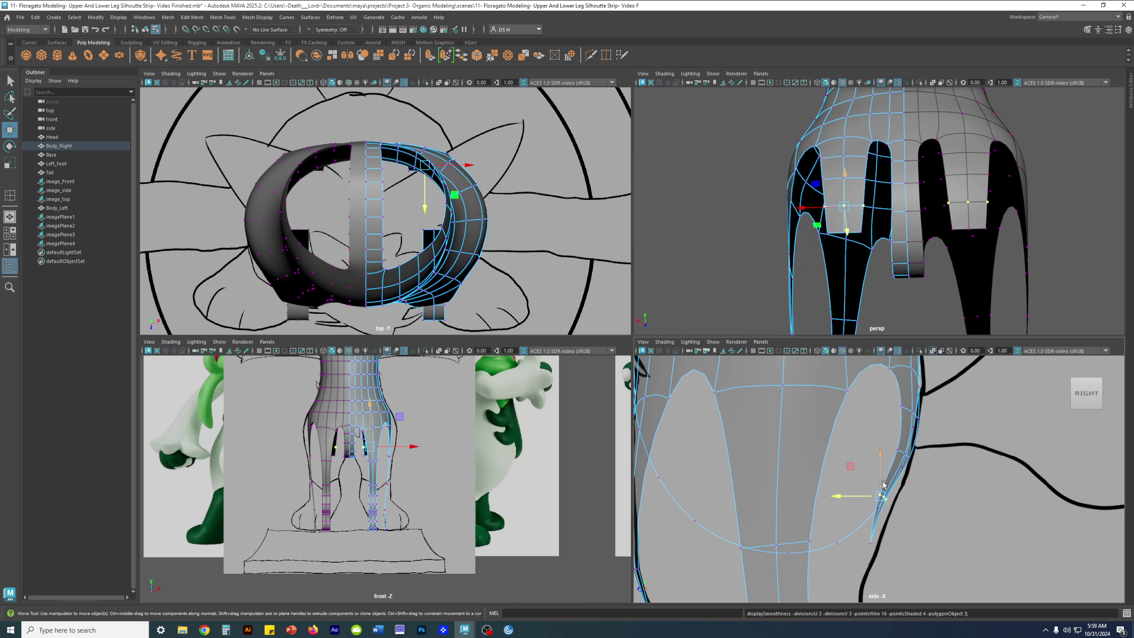
pyautogui.press('space')
pyautogui.moveTo(593, 380); pyautogui.dragTo(623, 387)
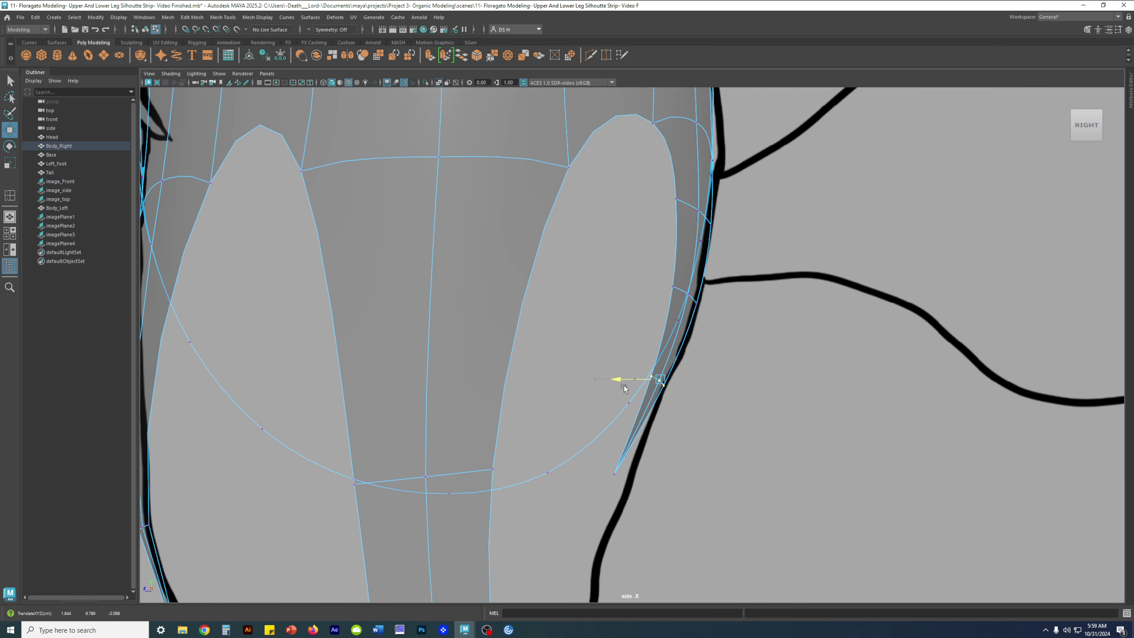
pyautogui.moveTo(595, 431); pyautogui.dragTo(696, 523)
pyautogui.moveTo(573, 474); pyautogui.dragTo(589, 474)
# Refine the rear strip's two upper inserted rows slightly in the side view so the smoothed strip follows the back outline.
pyautogui.keyDown('alt'); pyautogui.moveTo(743, 333); pyautogui.dragTo(771, 384, button='middle'); pyautogui.keyUp('alt')
pyautogui.moveTo(728, 459); pyautogui.dragTo(673, 434)
pyautogui.moveTo(659, 319); pyautogui.dragTo(742, 363)
pyautogui.moveTo(661, 338); pyautogui.dragTo(673, 344)
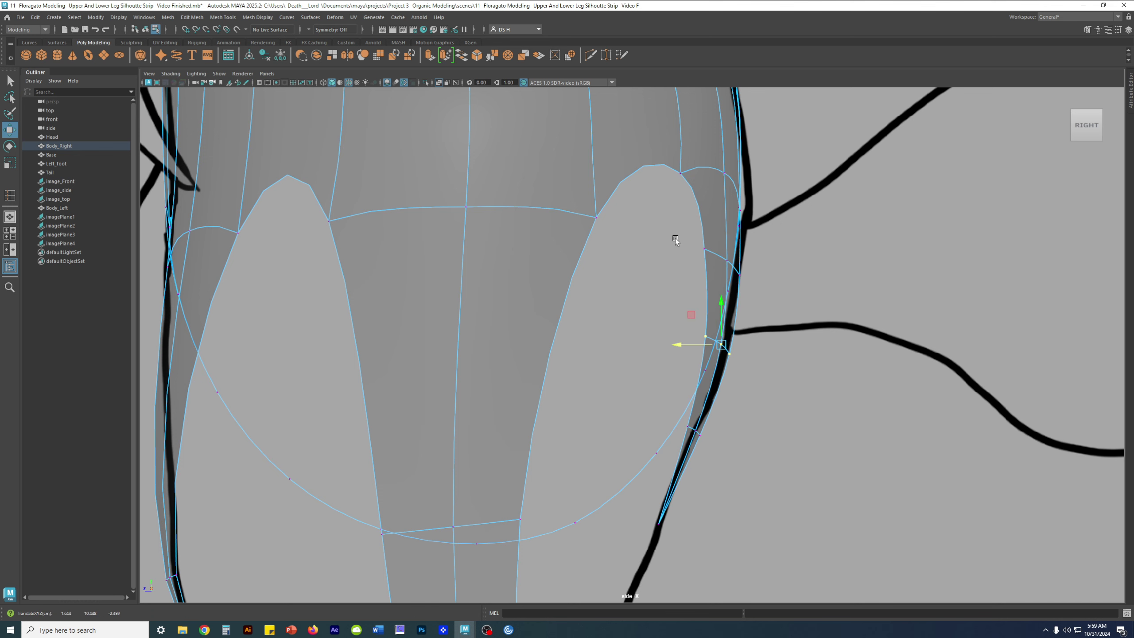
pyautogui.moveTo(675, 237); pyautogui.dragTo(751, 272)
pyautogui.moveTo(682, 266); pyautogui.dragTo(693, 259)
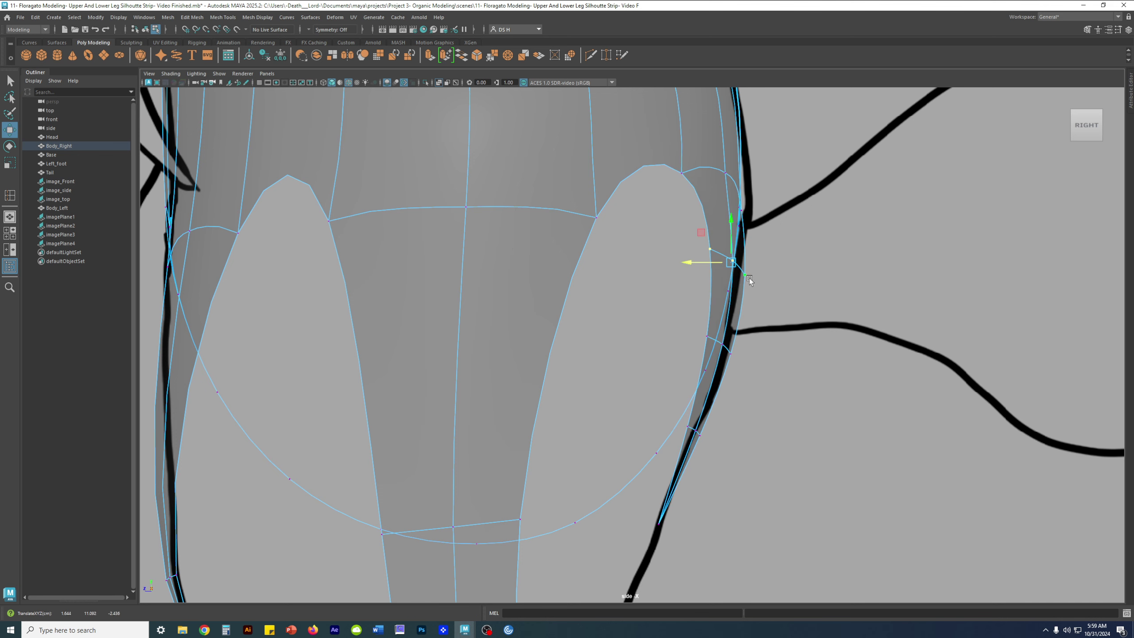
# Move the hip-row vertices at the top of the rear strip slightly back in the side view and preview the mesh smoothed.
pyautogui.scroll(-3, 699, 275)
pyautogui.scroll(3, 998, 299)
pyautogui.press('1')
pyautogui.moveTo(674, 217); pyautogui.dragTo(730, 257)
pyautogui.moveTo(653, 200); pyautogui.dragTo(726, 252)
pyautogui.scroll(-3, 785, 233)
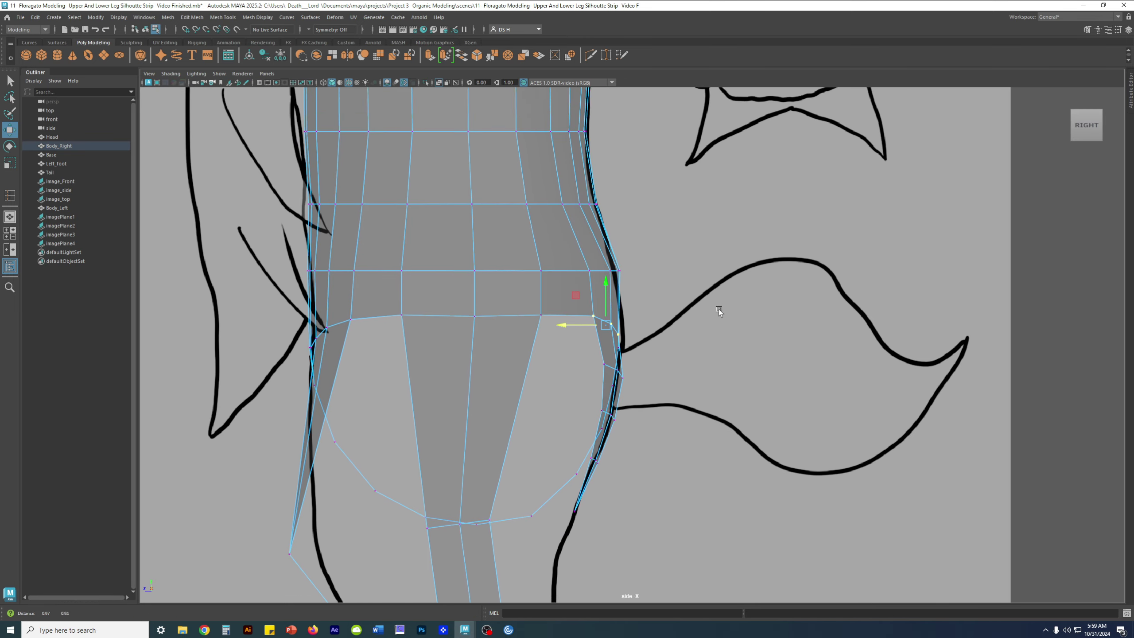
pyautogui.press('space')
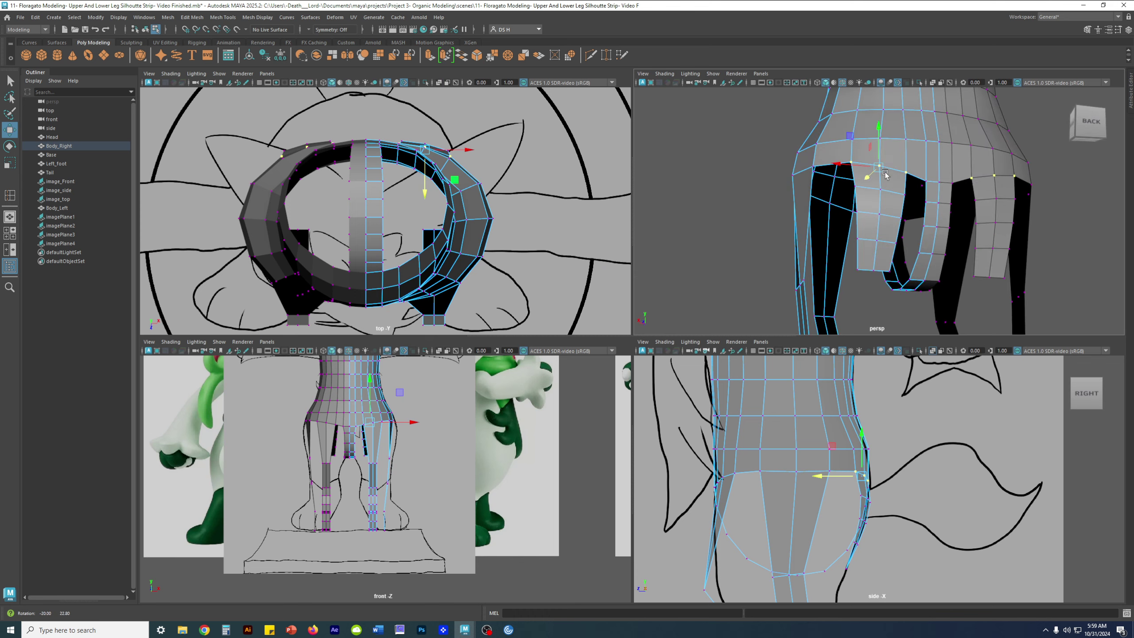
pyautogui.press('space')
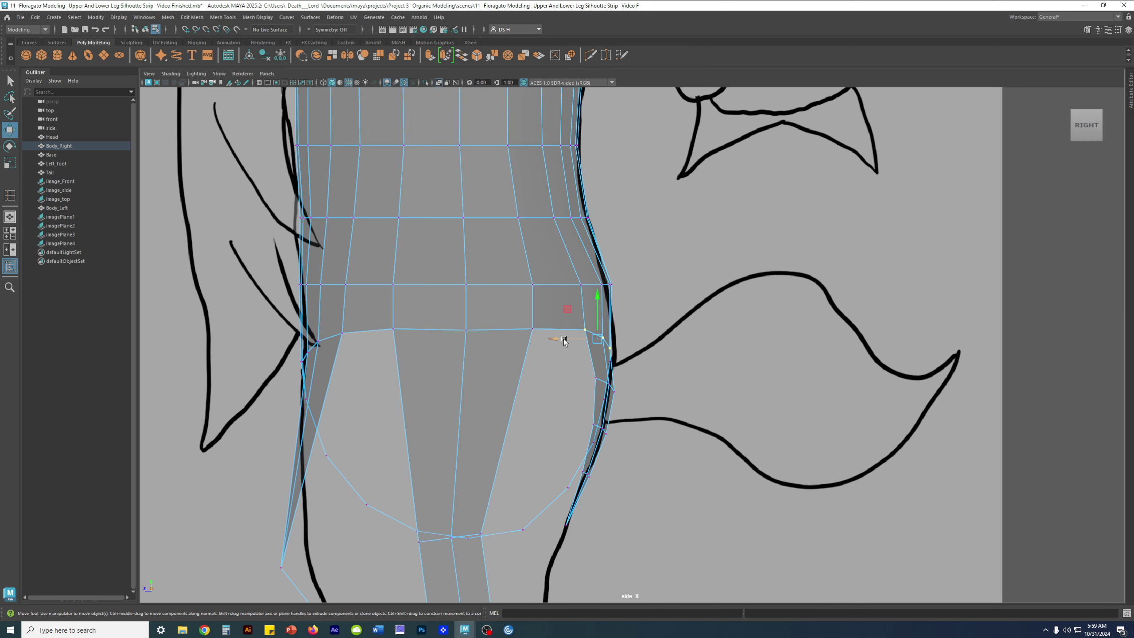
pyautogui.moveTo(564, 341); pyautogui.dragTo(572, 341)
pyautogui.press('3')
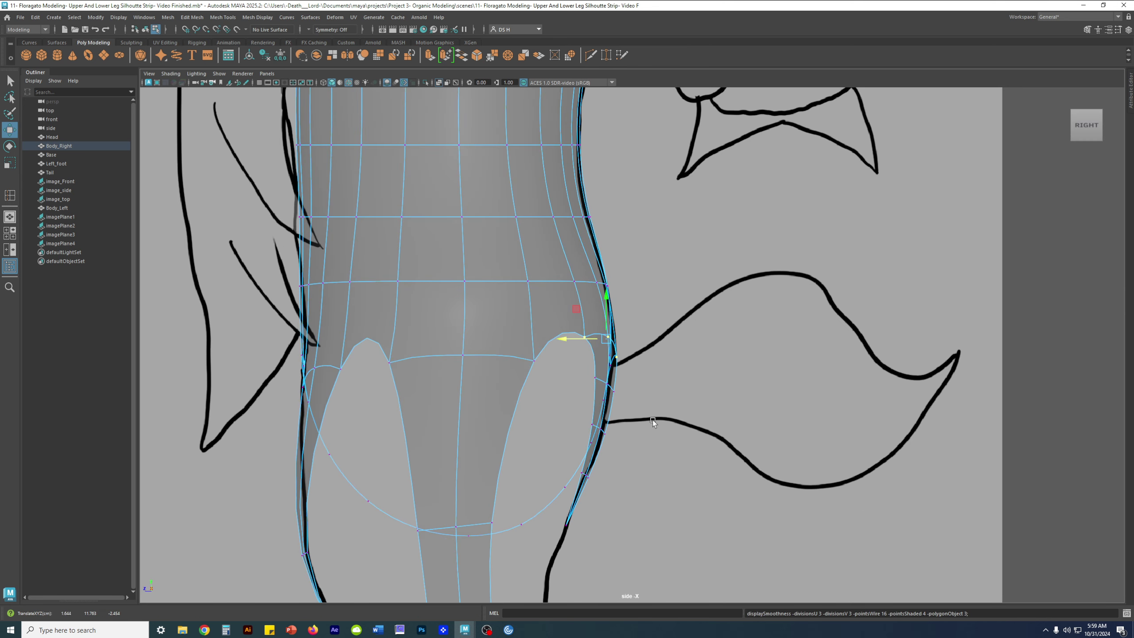
# Return to object mode, clear the selection, and examine the smoothed body and leg strips from the back and front.
pyautogui.press('space')
pyautogui.press('space')
pyautogui.keyDown('alt'); pyautogui.moveTo(847, 224); pyautogui.dragTo(791, 263); pyautogui.keyUp('alt')
pyautogui.moveTo(762, 254); pyautogui.dragTo(890, 156, button='right')
pyautogui.keyDown('alt'); pyautogui.moveTo(981, 290); pyautogui.dragTo(878, 314); pyautogui.keyUp('alt')
pyautogui.keyDown('alt'); pyautogui.moveTo(877, 314); pyautogui.dragTo(476, 291, button='right'); pyautogui.keyUp('alt')
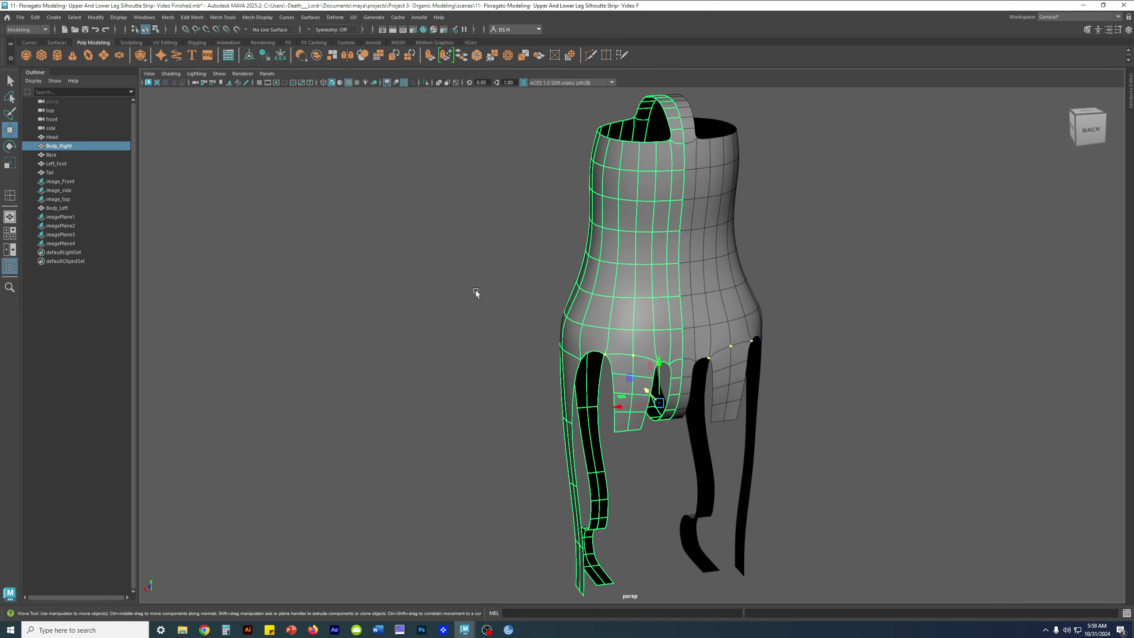
pyautogui.click(476, 291)
pyautogui.keyDown('alt'); pyautogui.moveTo(759, 353); pyautogui.dragTo(717, 338); pyautogui.keyUp('alt')
pyautogui.keyDown('alt'); pyautogui.moveTo(641, 340); pyautogui.dragTo(650, 341, button='right'); pyautogui.keyUp('alt')
pyautogui.scroll(3, 650, 343)
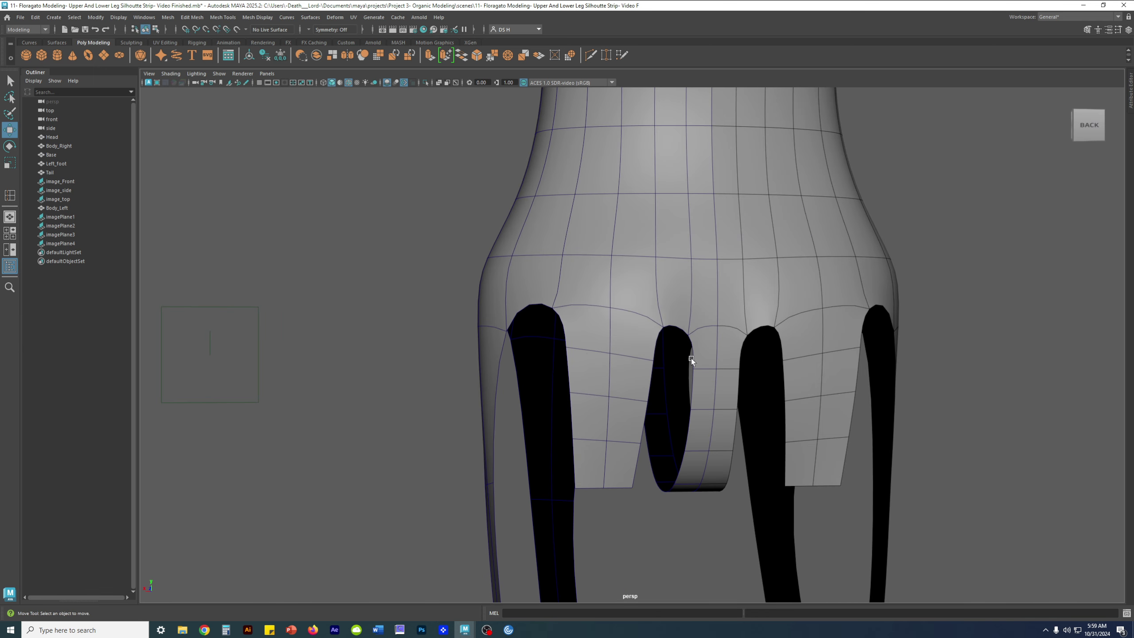
pyautogui.keyDown('alt'); pyautogui.moveTo(768, 424); pyautogui.dragTo(871, 443); pyautogui.keyUp('alt')
pyautogui.keyDown('alt'); pyautogui.moveTo(870, 442); pyautogui.dragTo(562, 399, button='right'); pyautogui.keyUp('alt')
pyautogui.keyDown('alt'); pyautogui.moveTo(563, 399); pyautogui.dragTo(697, 400); pyautogui.keyUp('alt')
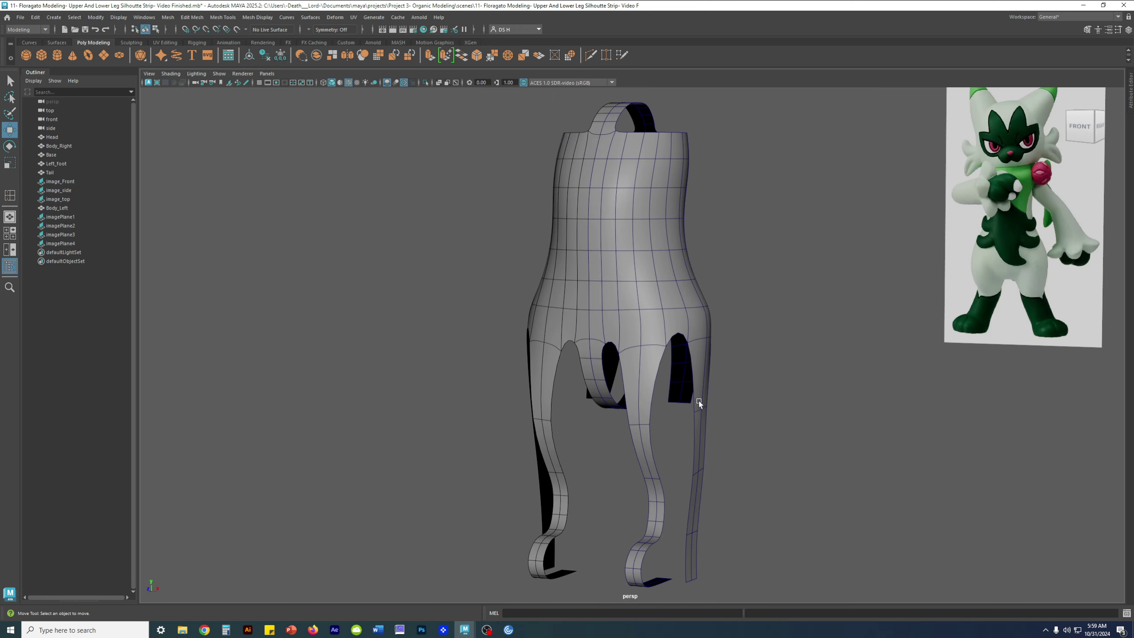
# In the front view, move the outer strip's vertex row at the bottom of the upper leg outward to the drawn leg outline.
pyautogui.click(678, 405)
pyautogui.press('1')
pyautogui.press('space')
pyautogui.press('space')
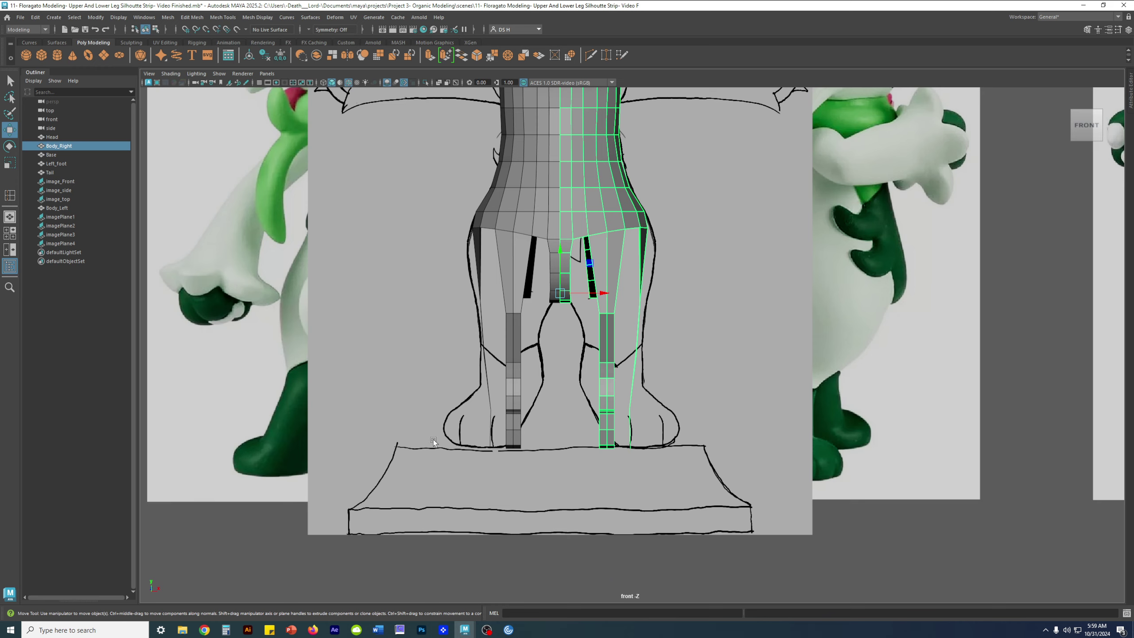
pyautogui.moveTo(548, 261); pyautogui.dragTo(548, 228, button='right')
pyautogui.scroll(3, 750, 308)
pyautogui.moveTo(617, 134); pyautogui.dragTo(405, 130, button='right')
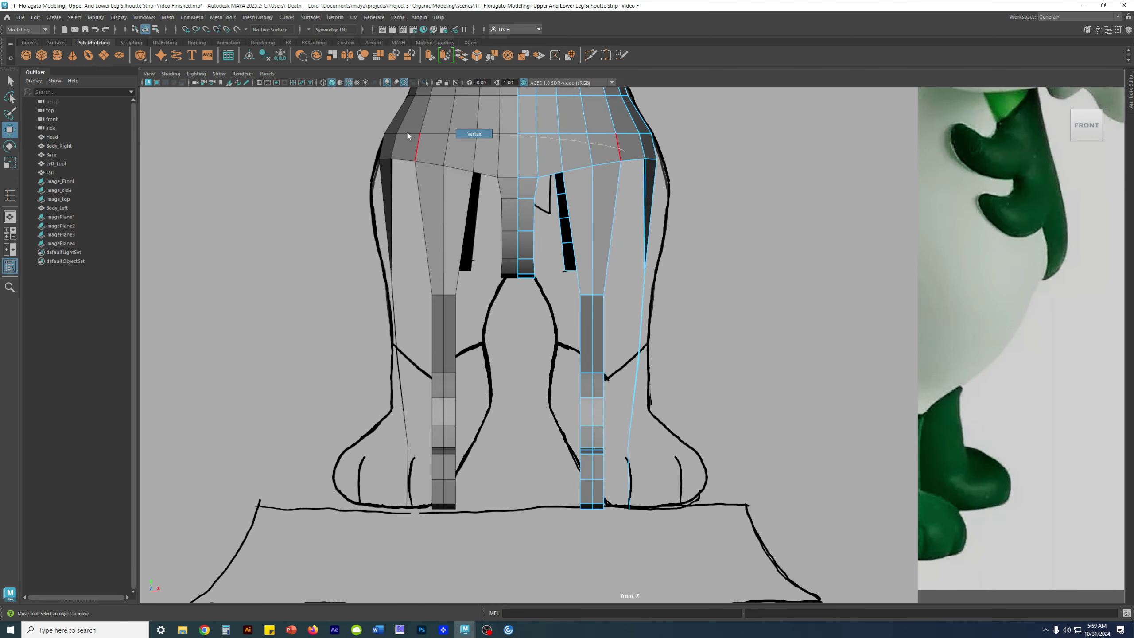
pyautogui.keyDown('alt'); pyautogui.moveTo(593, 194); pyautogui.dragTo(554, 262, button='middle'); pyautogui.keyUp('alt')
pyautogui.scroll(3, 555, 264)
pyautogui.moveTo(643, 405); pyautogui.dragTo(569, 310)
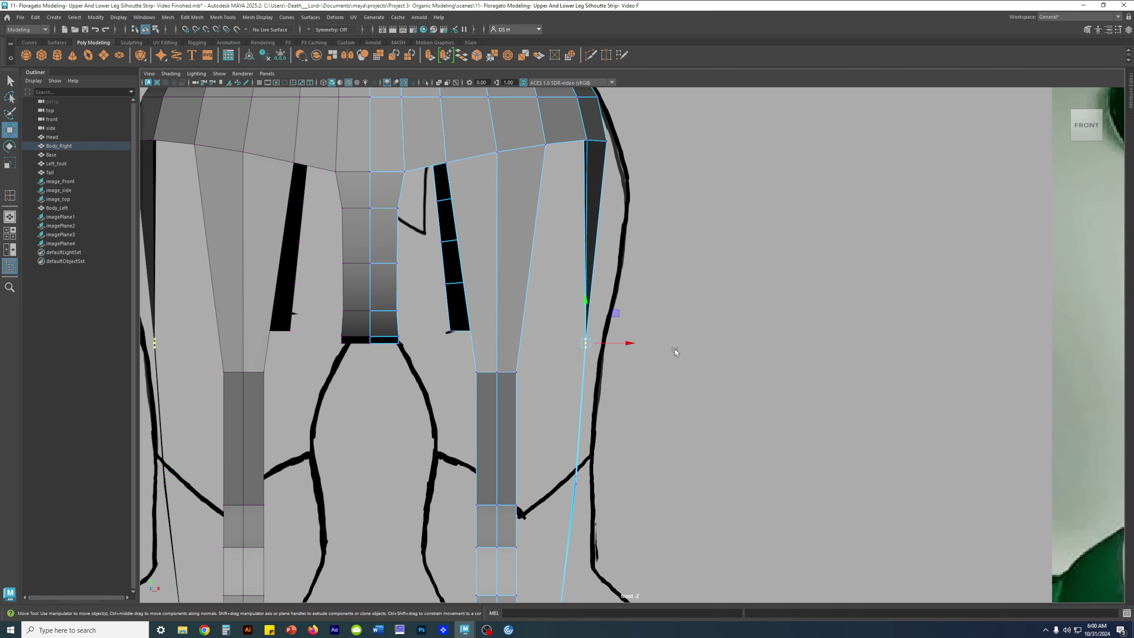
pyautogui.press('3')
pyautogui.moveTo(631, 343); pyautogui.dragTo(656, 348)
pyautogui.keyDown('alt'); pyautogui.moveTo(656, 347); pyautogui.dragTo(601, 289, button='right'); pyautogui.keyUp('alt')
pyautogui.keyDown('alt'); pyautogui.moveTo(601, 289); pyautogui.dragTo(634, 365, button='middle'); pyautogui.keyUp('alt')
pyautogui.keyDown('alt'); pyautogui.moveTo(634, 365); pyautogui.dragTo(765, 348, button='right'); pyautogui.keyUp('alt')
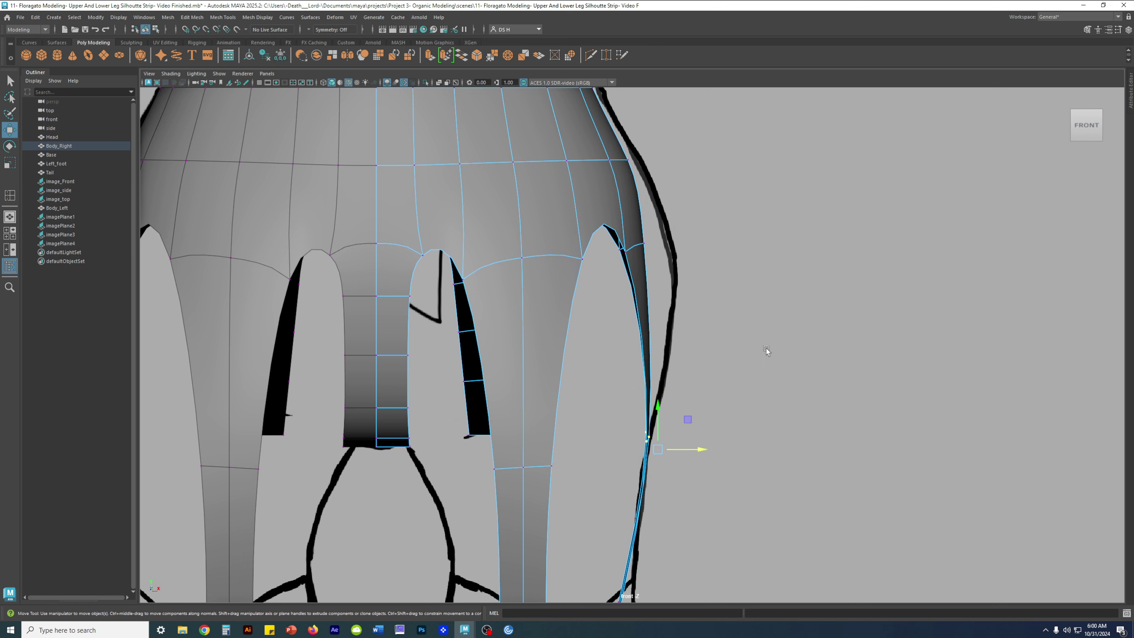
pyautogui.press('1')
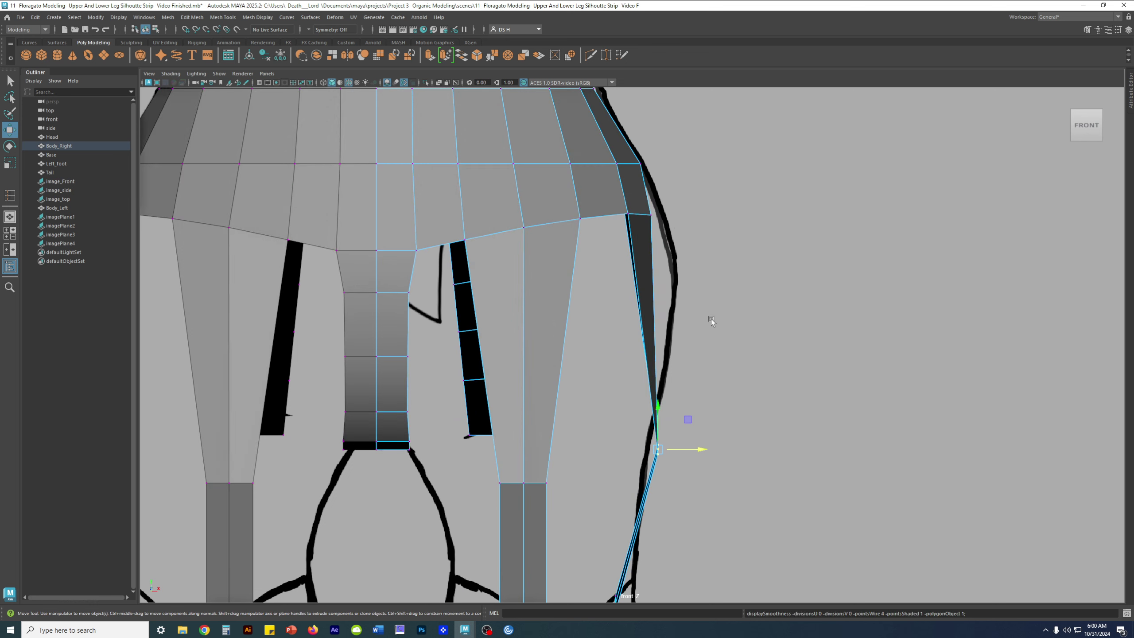
# Move the middle hip vertex at the top of the outer strip outward toward the drawn outline, then clear the selection.
pyautogui.click(655, 215)
pyautogui.press('3')
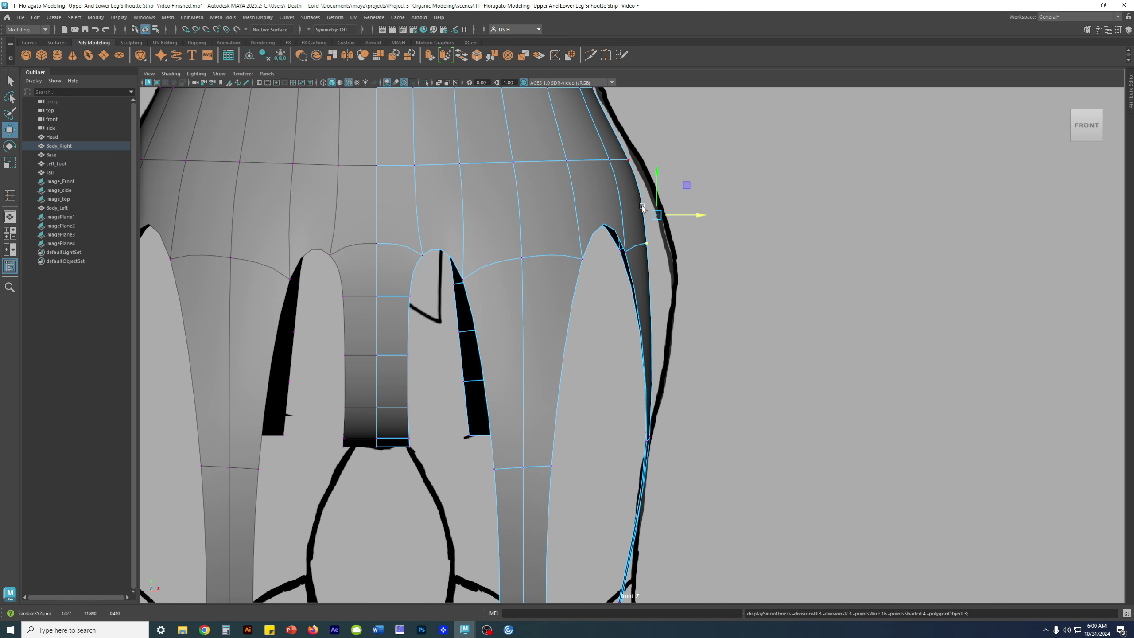
pyautogui.press('1')
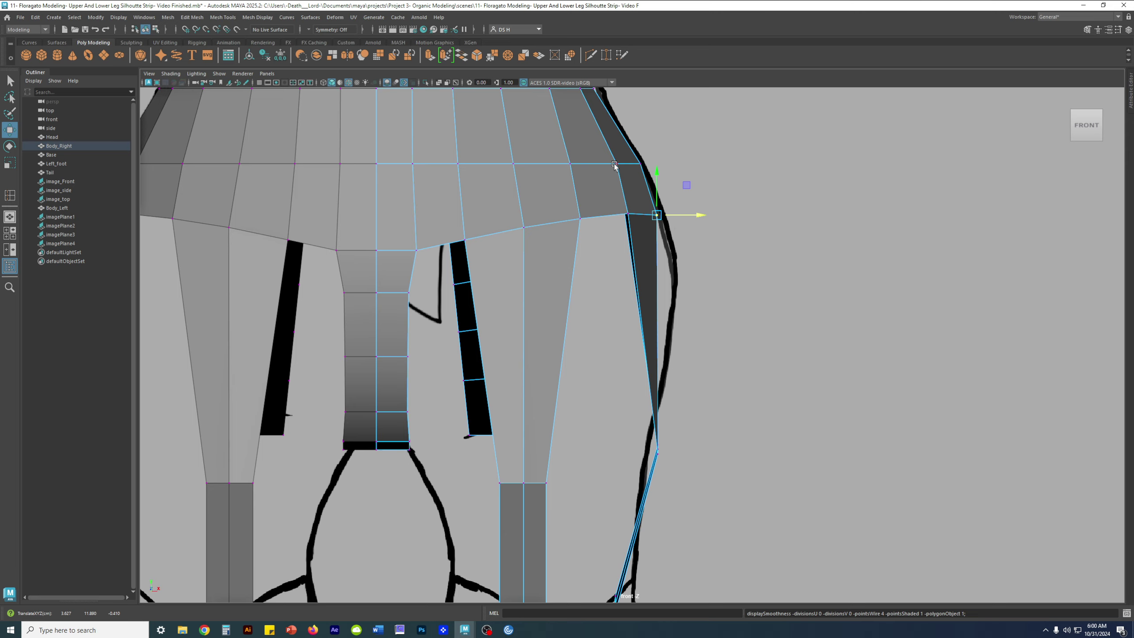
pyautogui.press('space')
pyautogui.press('space')
pyautogui.keyDown('alt'); pyautogui.moveTo(819, 232); pyautogui.dragTo(661, 259); pyautogui.keyUp('alt')
pyautogui.scroll(3, 836, 344)
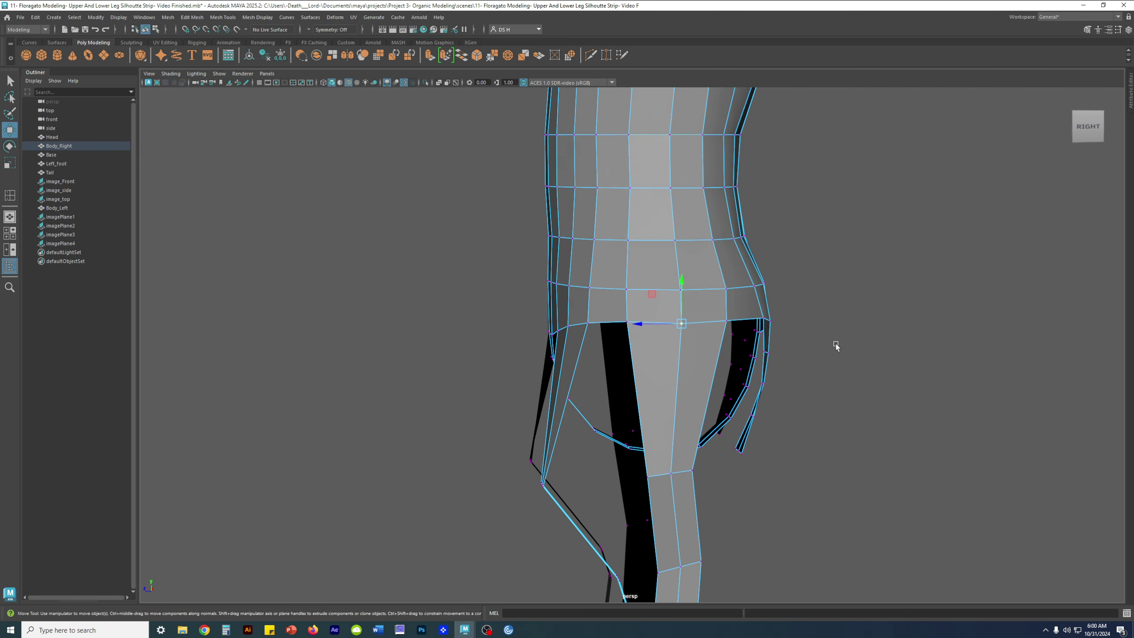
pyautogui.keyDown('alt'); pyautogui.moveTo(836, 346); pyautogui.dragTo(933, 314); pyautogui.keyUp('alt')
pyautogui.click(680, 339)
pyautogui.click(849, 319)
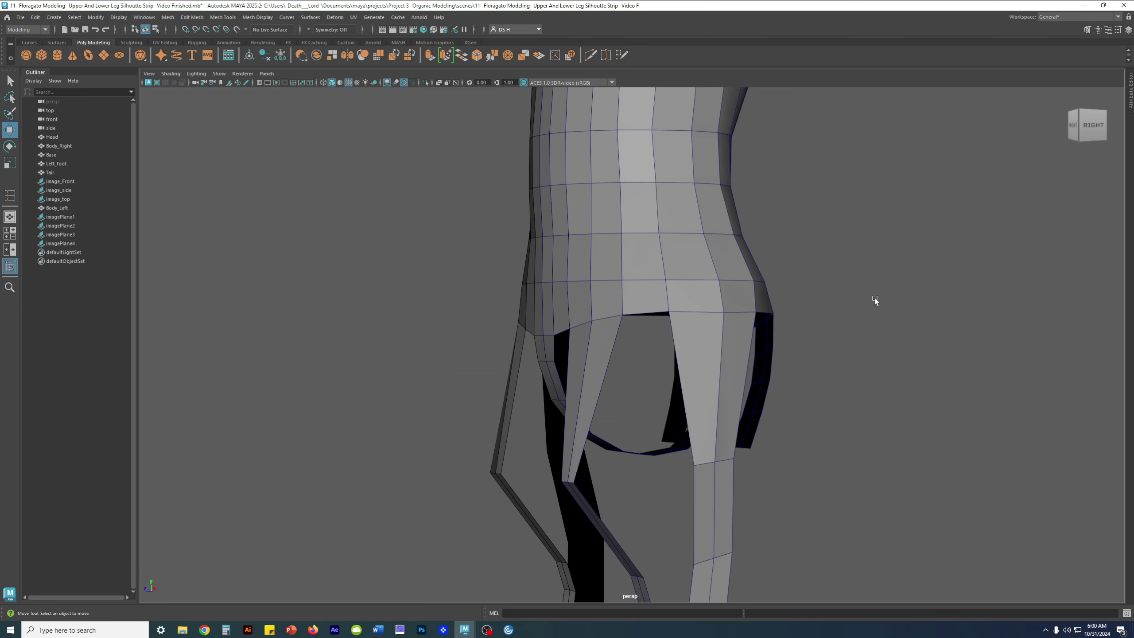
# Save the scene as an incremented copy of the current file.
pyautogui.hotkey('alt', 's')
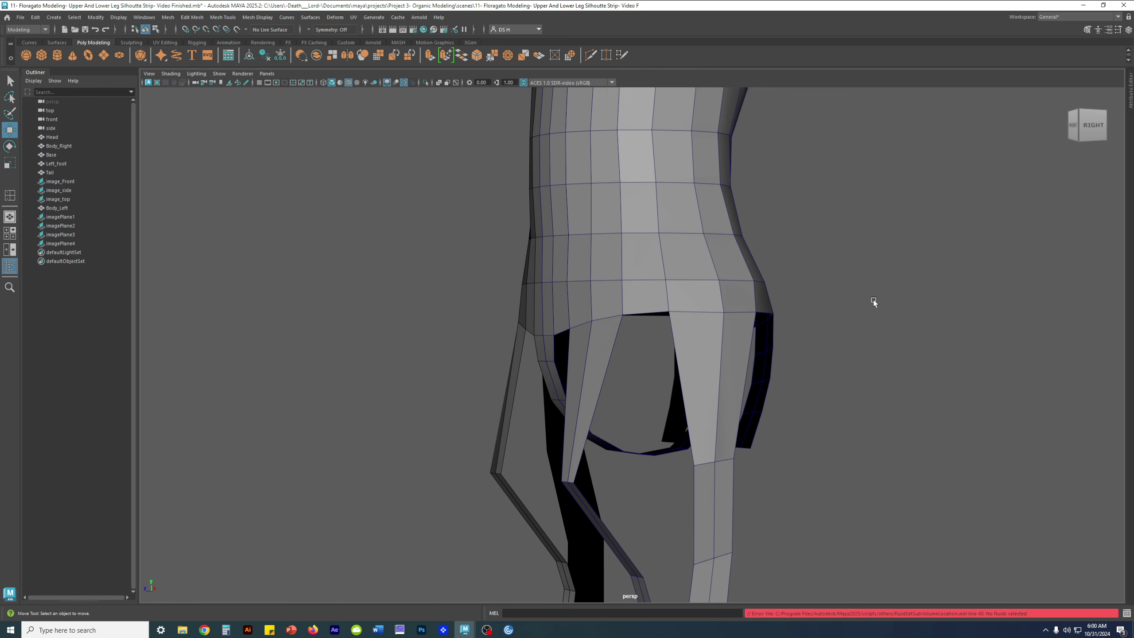
pyautogui.keyDown('alt'); pyautogui.moveTo(872, 302); pyautogui.dragTo(855, 309); pyautogui.keyUp('alt')
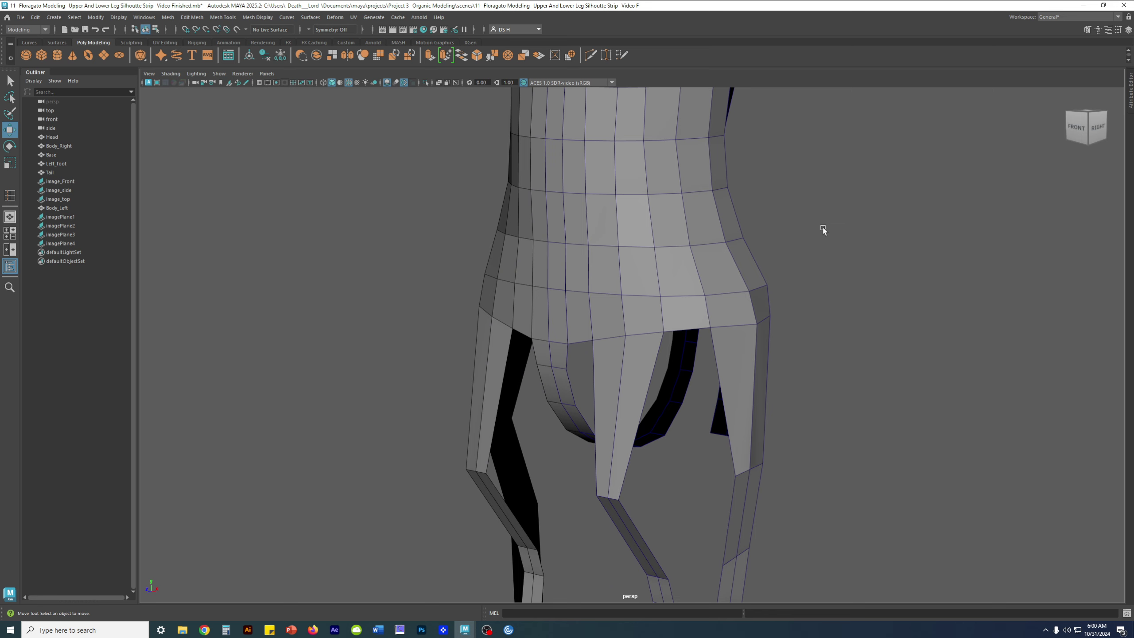
pyautogui.hotkey('alt', 'f')
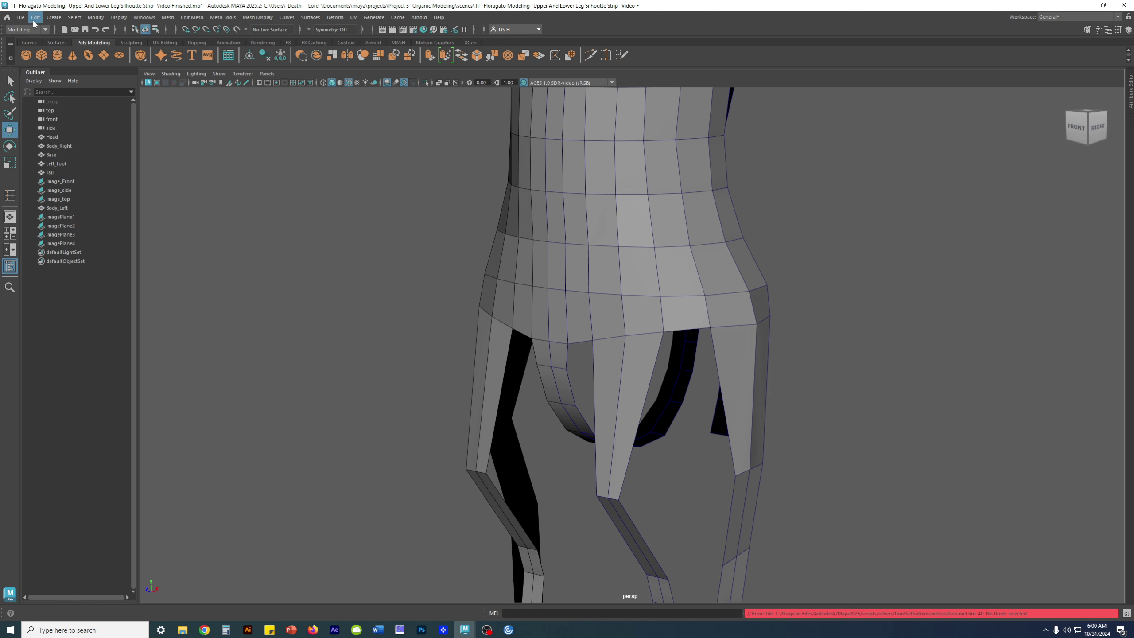
pyautogui.click(20, 19)
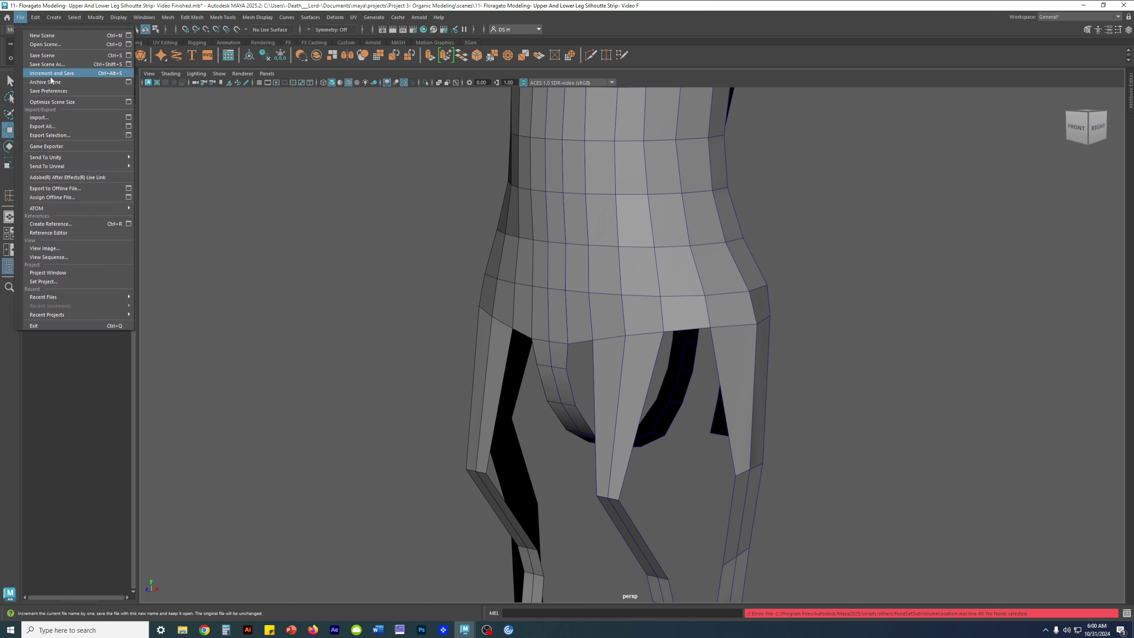
pyautogui.click(482, 243)
pyautogui.keyDown('alt'); pyautogui.moveTo(693, 225); pyautogui.dragTo(720, 237); pyautogui.keyUp('alt')
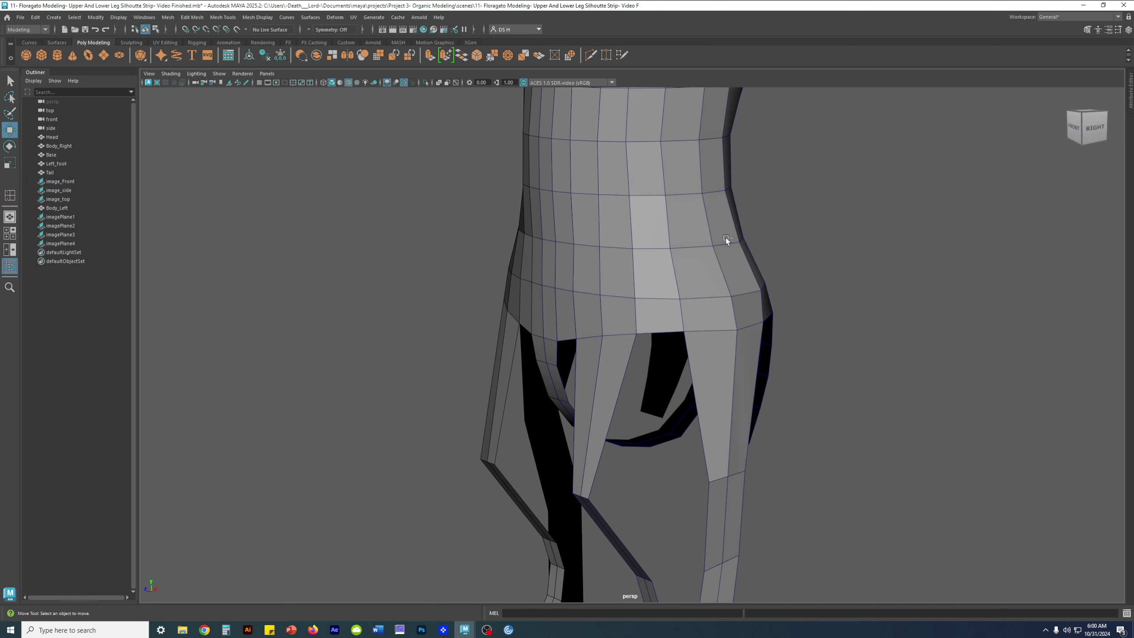
pyautogui.hotkey('ctrl', 'alt', 's')
# In the side view, insert three horizontal edge loops across the outer strip between the hip and the bottom of the upper leg.
pyautogui.keyDown('alt'); pyautogui.moveTo(826, 284); pyautogui.dragTo(792, 266); pyautogui.keyUp('alt')
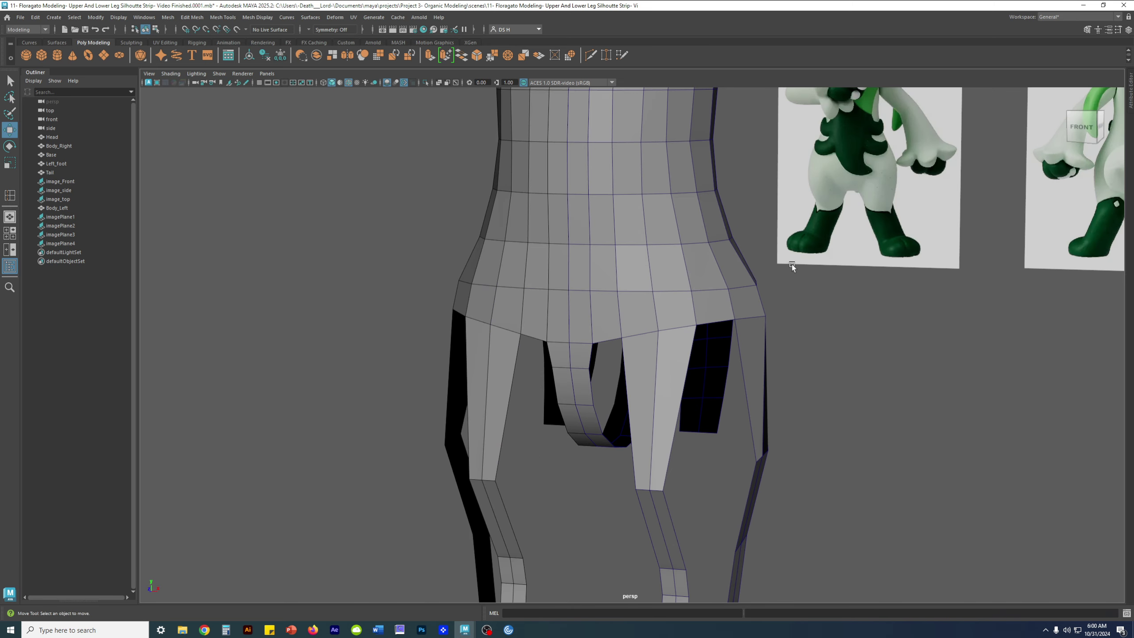
pyautogui.click(668, 256)
pyautogui.keyDown('alt'); pyautogui.moveTo(668, 255); pyautogui.dragTo(585, 253); pyautogui.keyUp('alt')
pyautogui.keyDown('shift'); pyautogui.moveTo(875, 277); pyautogui.dragTo(812, 290, button='right'); pyautogui.keyUp('shift')
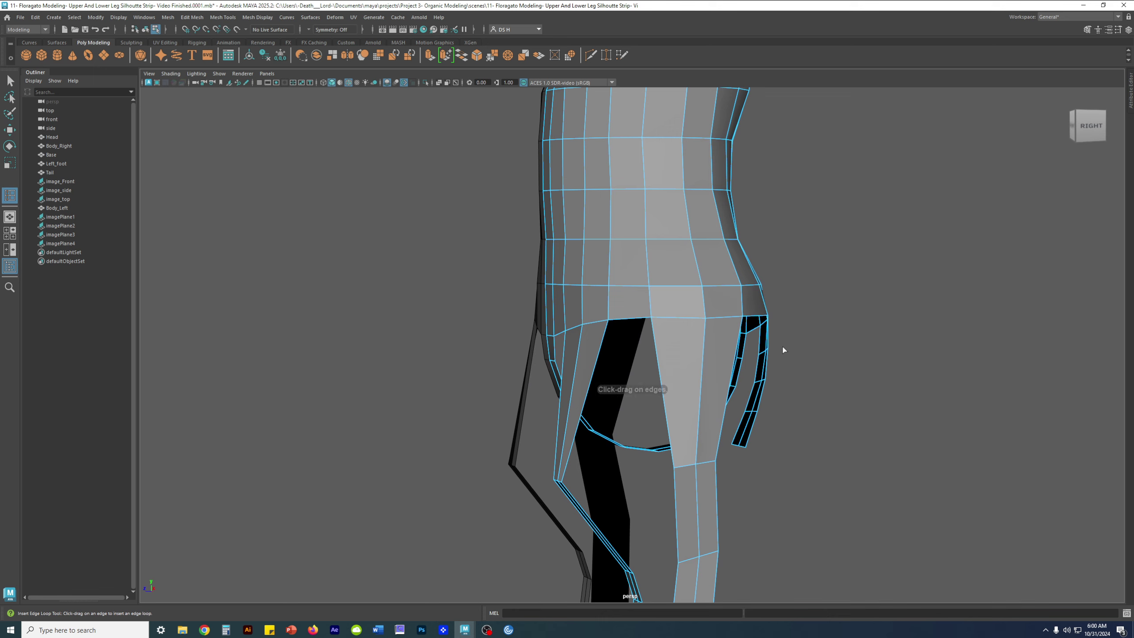
pyautogui.press('space')
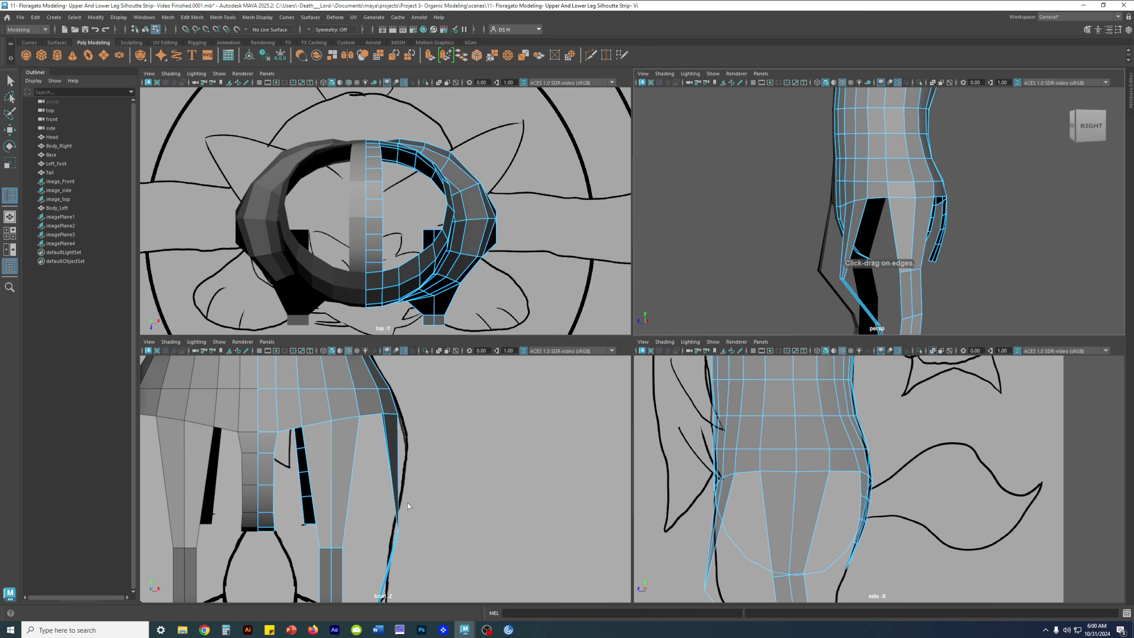
pyautogui.keyDown('alt'); pyautogui.moveTo(310, 483); pyautogui.dragTo(328, 477, button='middle'); pyautogui.keyUp('alt')
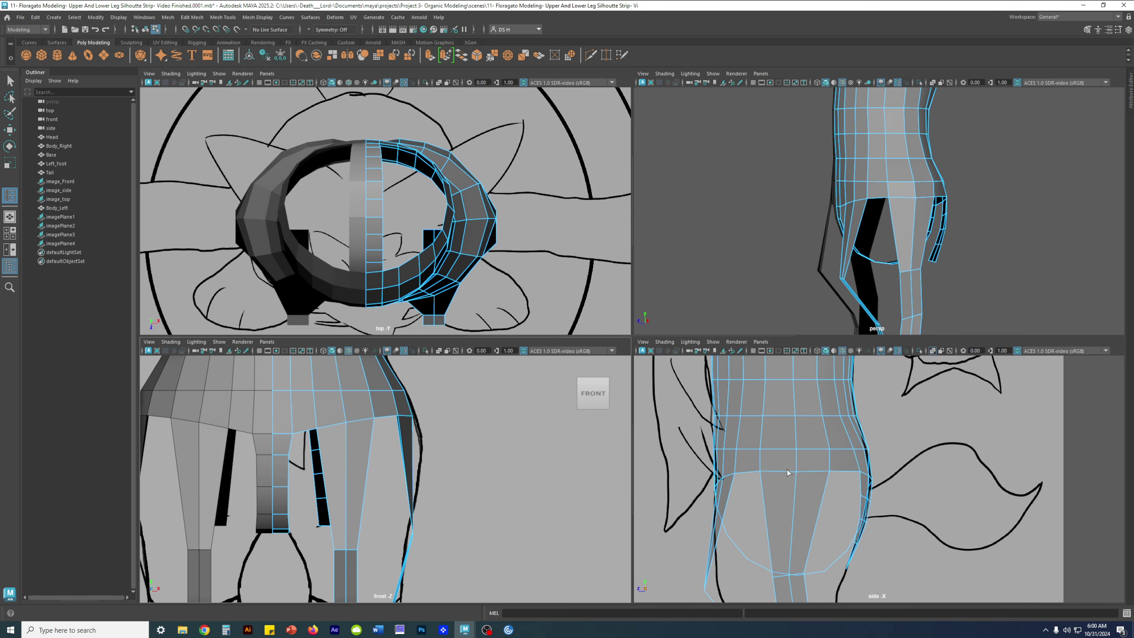
pyautogui.keyDown('alt'); pyautogui.moveTo(778, 449); pyautogui.dragTo(792, 383, button='middle'); pyautogui.keyUp('alt')
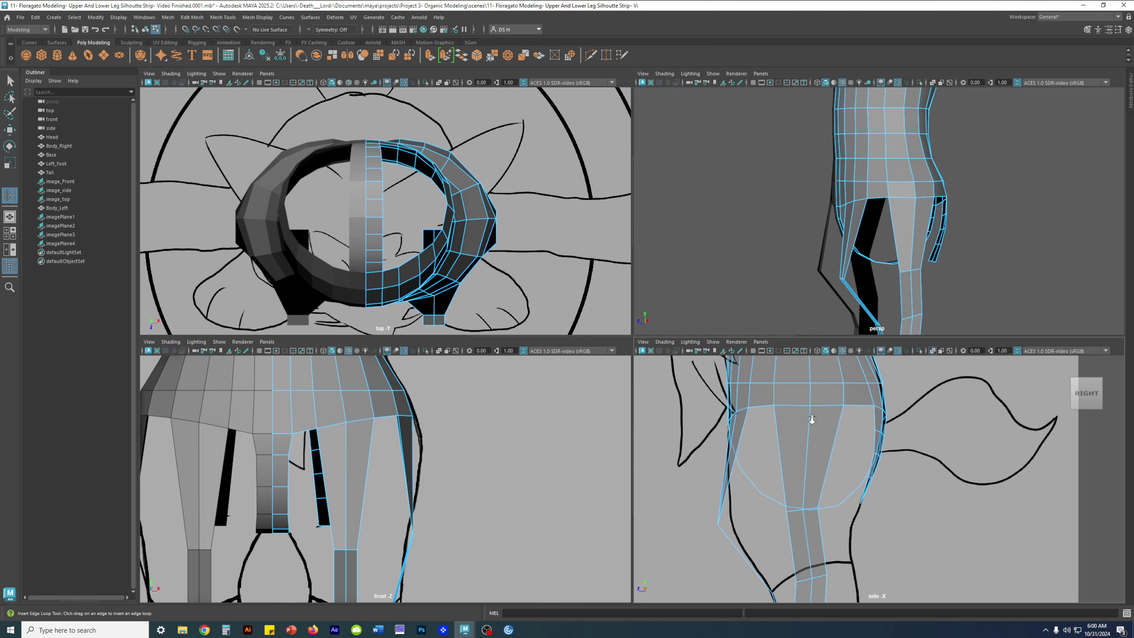
pyautogui.press('space')
pyautogui.scroll(2, 755, 275)
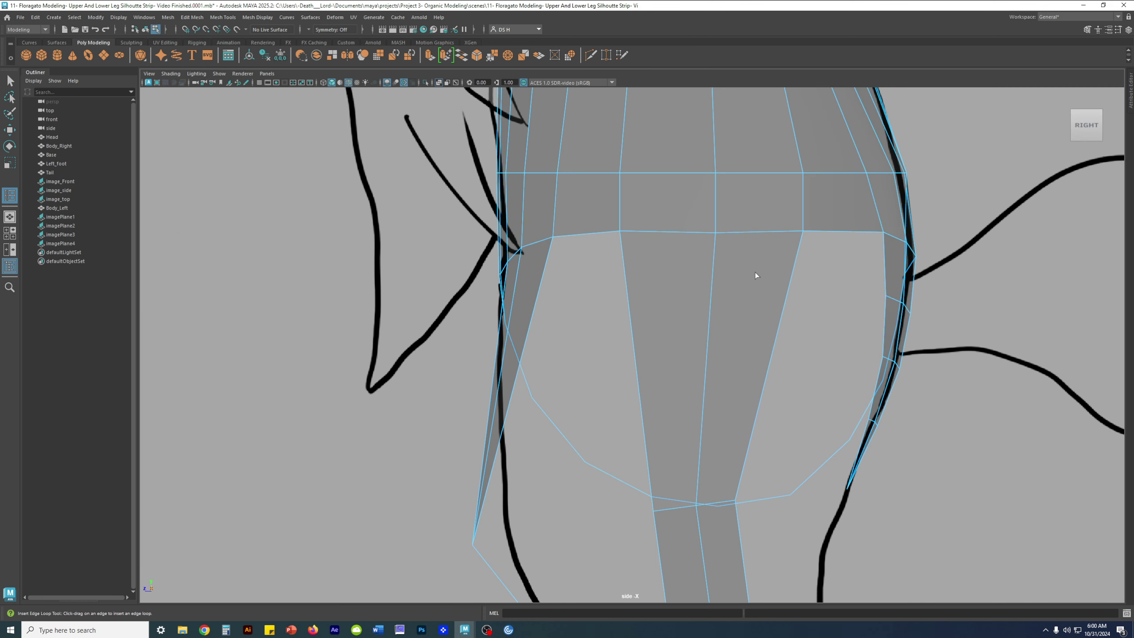
pyautogui.click(710, 288)
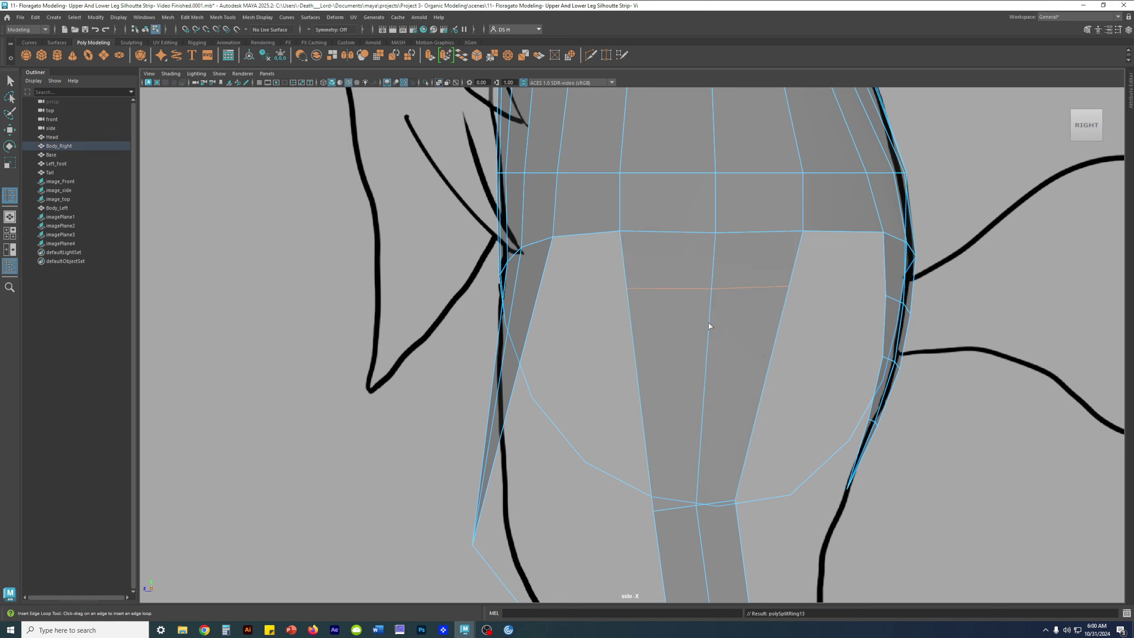
pyautogui.click(703, 358)
pyautogui.moveTo(700, 430); pyautogui.dragTo(693, 433)
# In the front view, move the lowest of the outer strip's new vertex rows outward to the drawn leg outline.
pyautogui.press('space')
pyautogui.press('space')
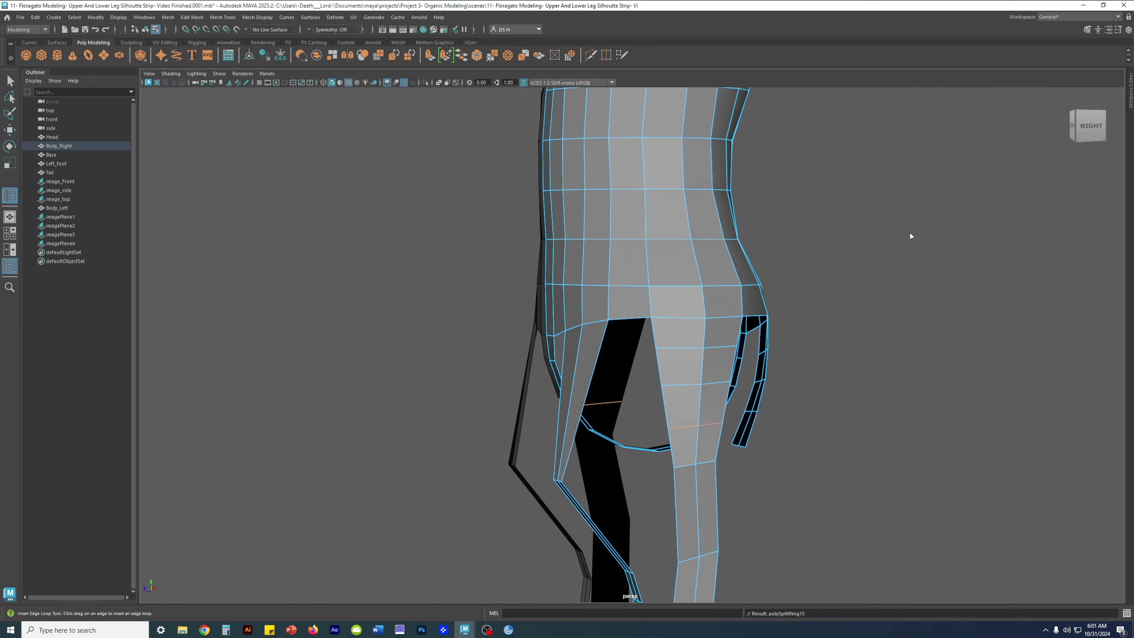
pyautogui.keyDown('alt'); pyautogui.moveTo(911, 236); pyautogui.dragTo(652, 327); pyautogui.keyUp('alt')
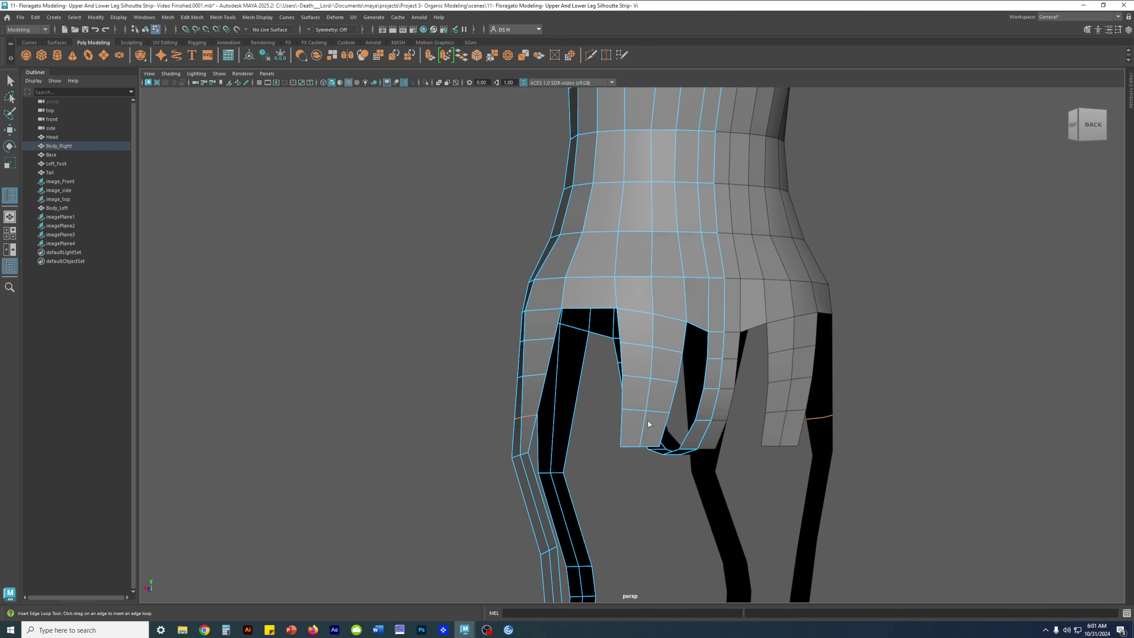
pyautogui.moveTo(648, 424)
pyautogui.keyDown('alt'); pyautogui.mouseDown()
pyautogui.moveTo(792, 450)
pyautogui.moveTo(815, 441)
pyautogui.moveTo(777, 428)
pyautogui.moveTo(647, 433)
pyautogui.mouseUp(); pyautogui.keyUp('alt')
pyautogui.press('w')
pyautogui.press('space')
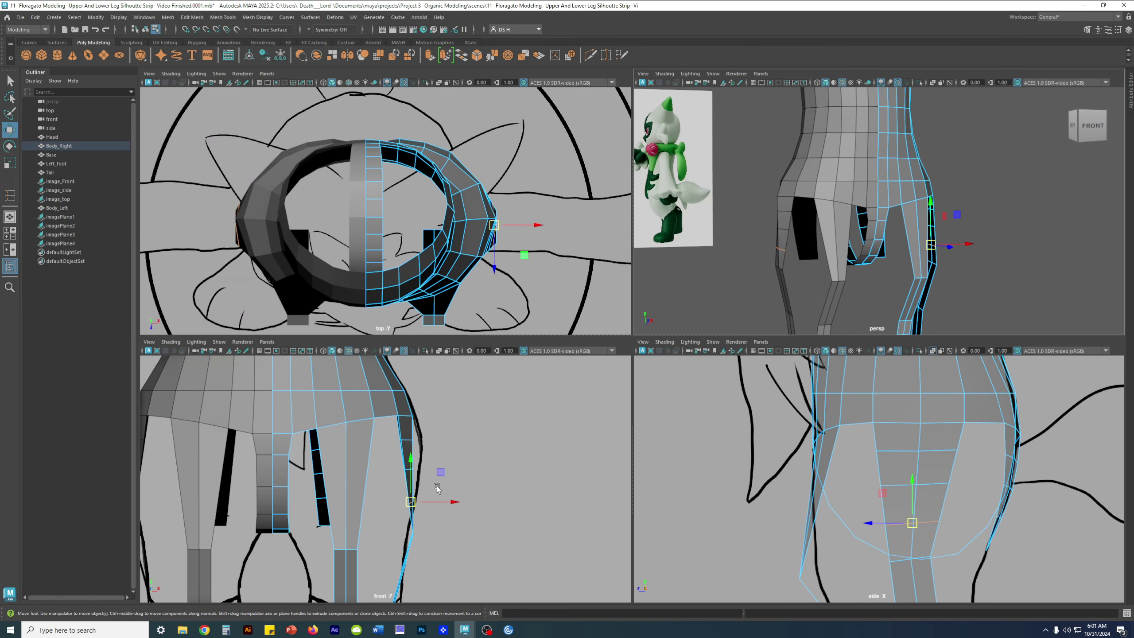
pyautogui.press('space')
pyautogui.scroll(3, 697, 372)
pyautogui.moveTo(674, 299); pyautogui.dragTo(493, 283, button='right')
pyautogui.scroll(3, 562, 277)
pyautogui.moveTo(646, 390); pyautogui.dragTo(760, 459)
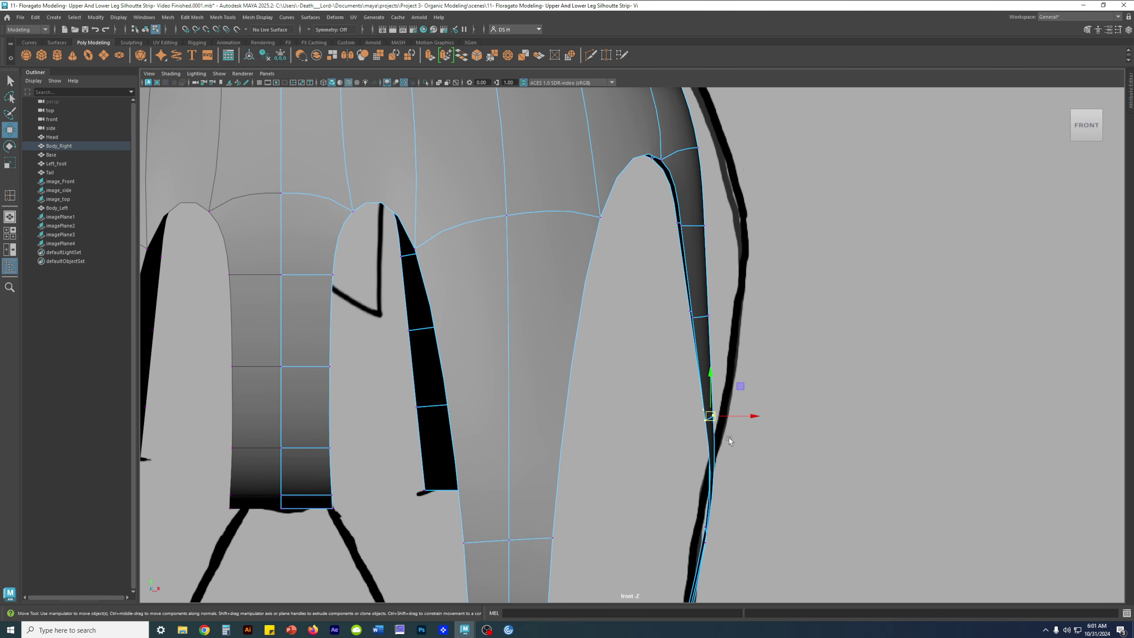
pyautogui.moveTo(750, 416); pyautogui.dragTo(758, 415)
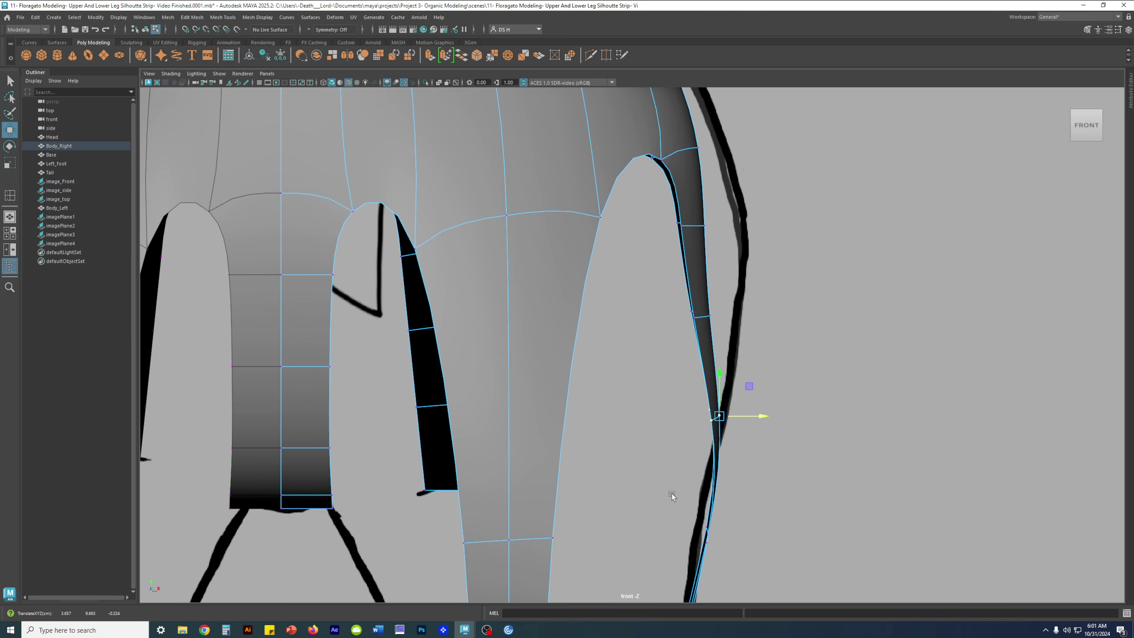
# Move the middle and upper new vertex rows of the outer strip outward toward the drawn thigh outline.
pyautogui.moveTo(659, 273); pyautogui.dragTo(822, 348)
pyautogui.press('4')
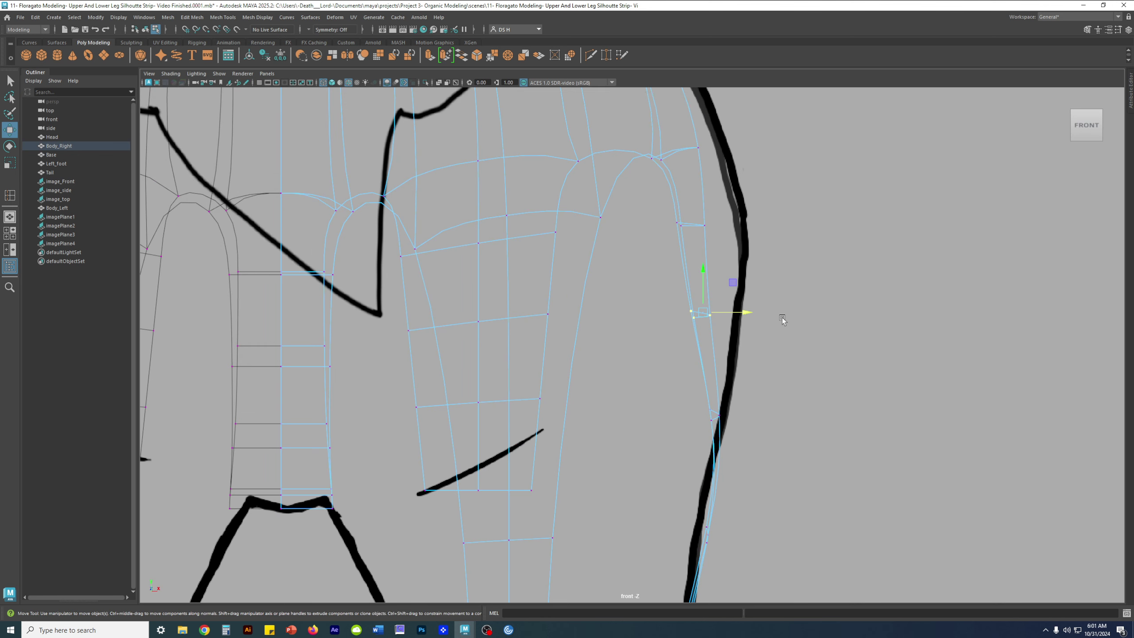
pyautogui.press('5')
pyautogui.moveTo(743, 311); pyautogui.dragTo(771, 312)
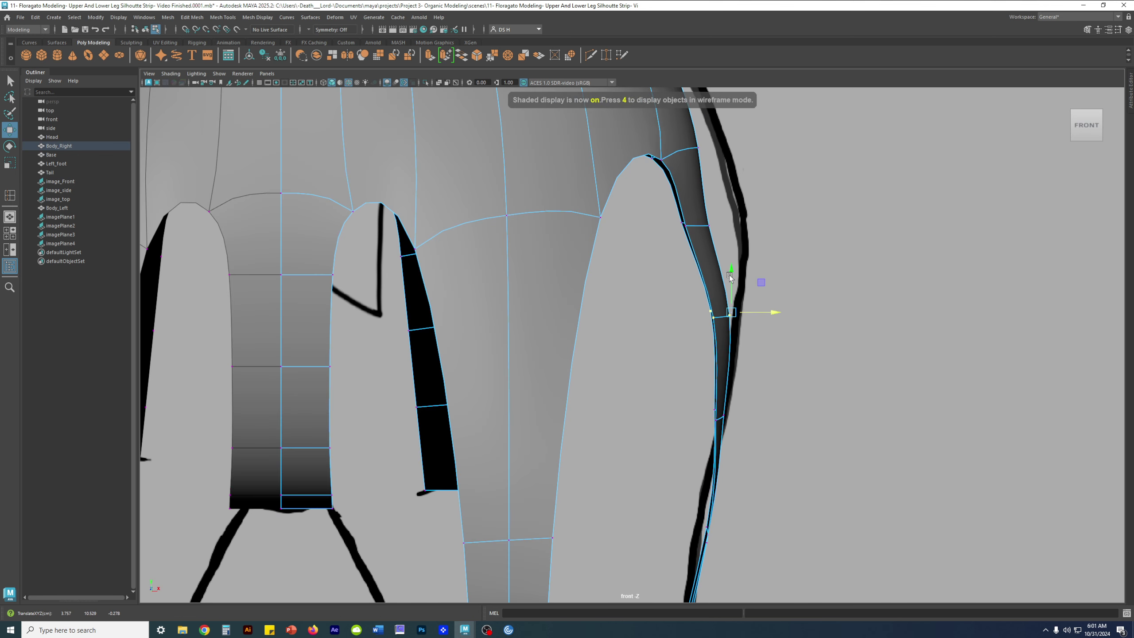
pyautogui.keyDown('alt'); pyautogui.moveTo(771, 313); pyautogui.dragTo(767, 369, button='middle'); pyautogui.keyUp('alt')
pyautogui.press('4')
pyautogui.moveTo(650, 255)
pyautogui.mouseDown()
pyautogui.moveTo(720, 311)
pyautogui.moveTo(746, 281)
pyautogui.mouseUp()
pyautogui.press('5')
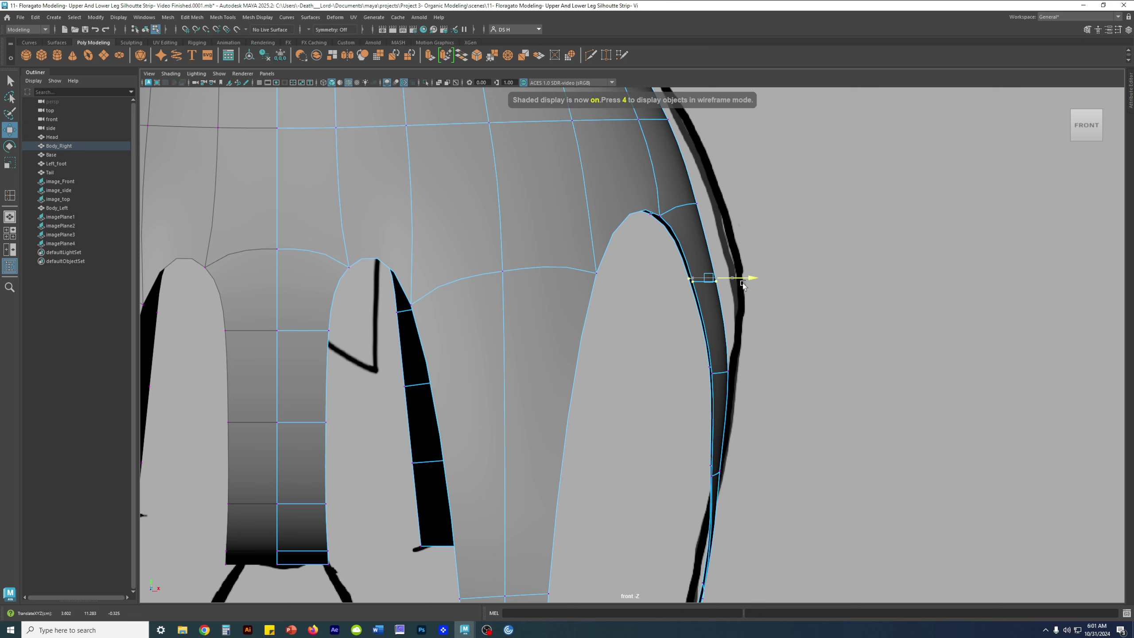
# Nudge the outer strip's middle and lower new rows and the bottom upper-leg row slightly inward.
pyautogui.moveTo(672, 324)
pyautogui.mouseDown()
pyautogui.moveTo(793, 404)
pyautogui.moveTo(760, 366)
pyautogui.mouseUp()
pyautogui.keyDown('alt'); pyautogui.moveTo(760, 367); pyautogui.dragTo(798, 235, button='middle'); pyautogui.keyUp('alt')
pyautogui.press('4')
pyautogui.moveTo(699, 314); pyautogui.dragTo(785, 353)
pyautogui.press('5')
pyautogui.press('4')
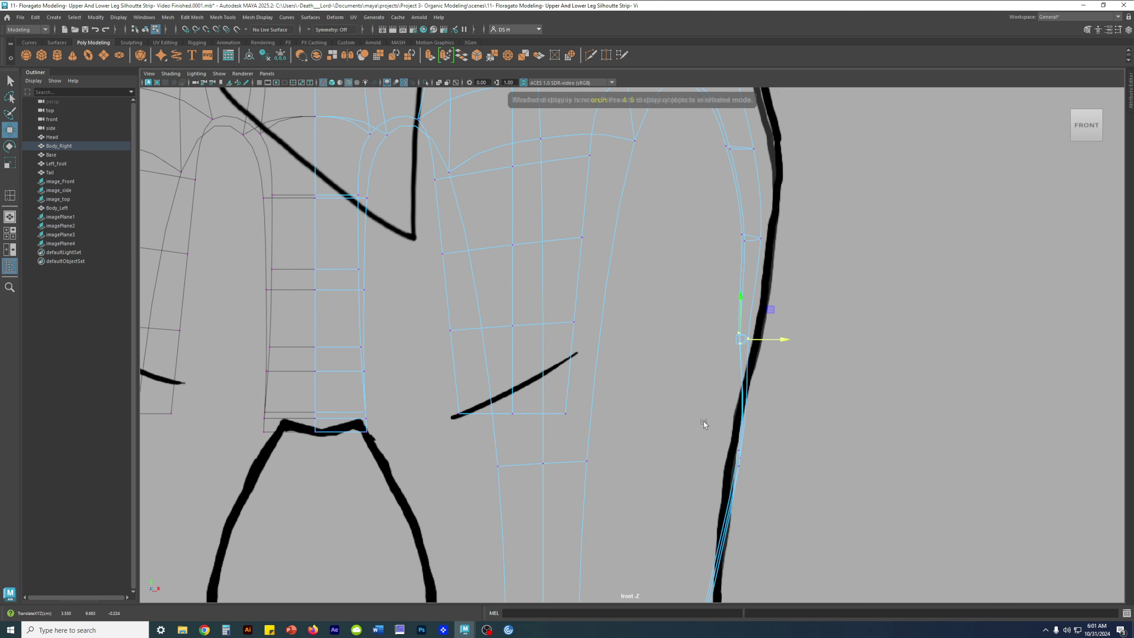
pyautogui.moveTo(703, 421); pyautogui.dragTo(786, 492)
pyautogui.scroll(-10, 774, 303)
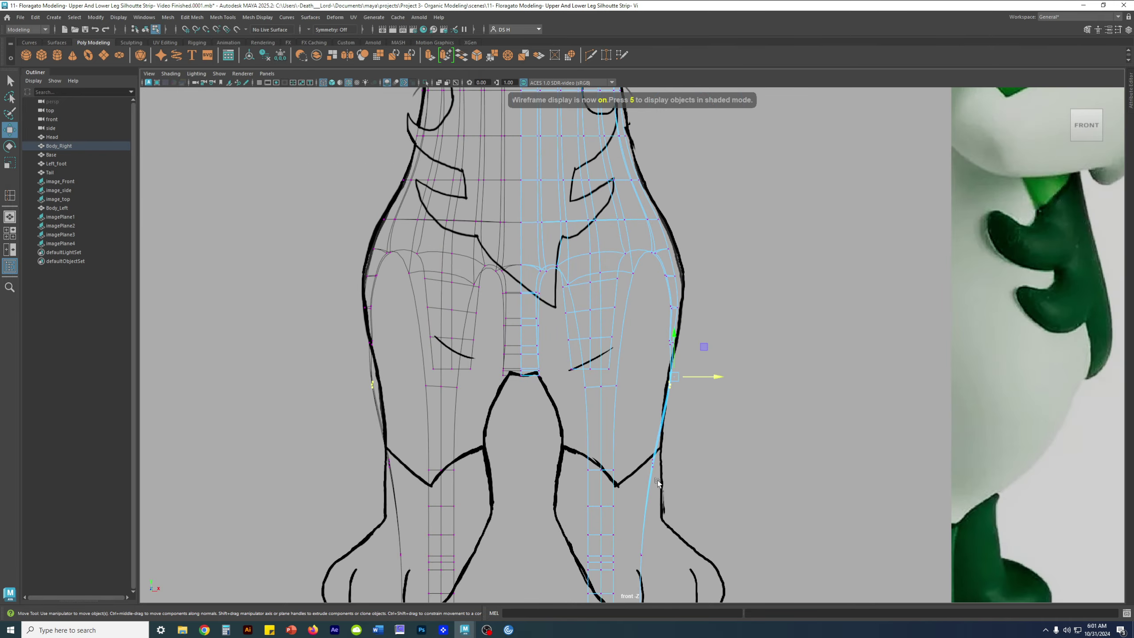
pyautogui.scroll(5, 815, 374)
pyautogui.moveTo(736, 396); pyautogui.dragTo(720, 399)
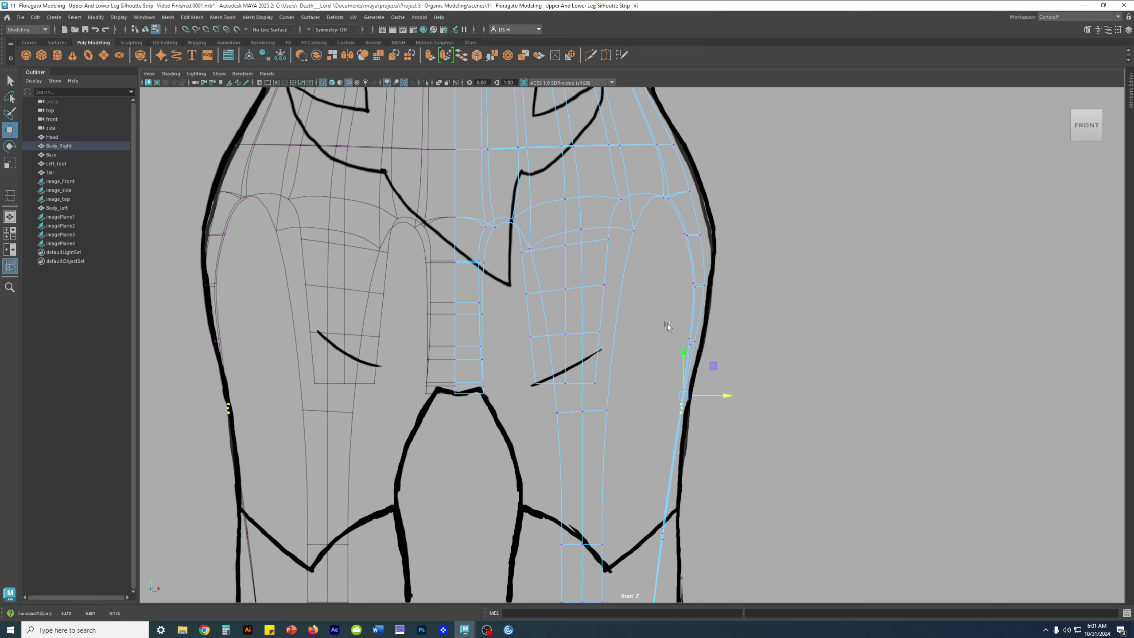
# Refine the sideways position of all three new rows and the bottom upper-leg row to even out the outer strip's curve.
pyautogui.keyDown('alt'); pyautogui.moveTo(670, 326); pyautogui.dragTo(776, 365, button='middle'); pyautogui.keyUp('alt')
pyautogui.moveTo(733, 283); pyautogui.dragTo(795, 320)
pyautogui.moveTo(726, 255); pyautogui.dragTo(791, 274)
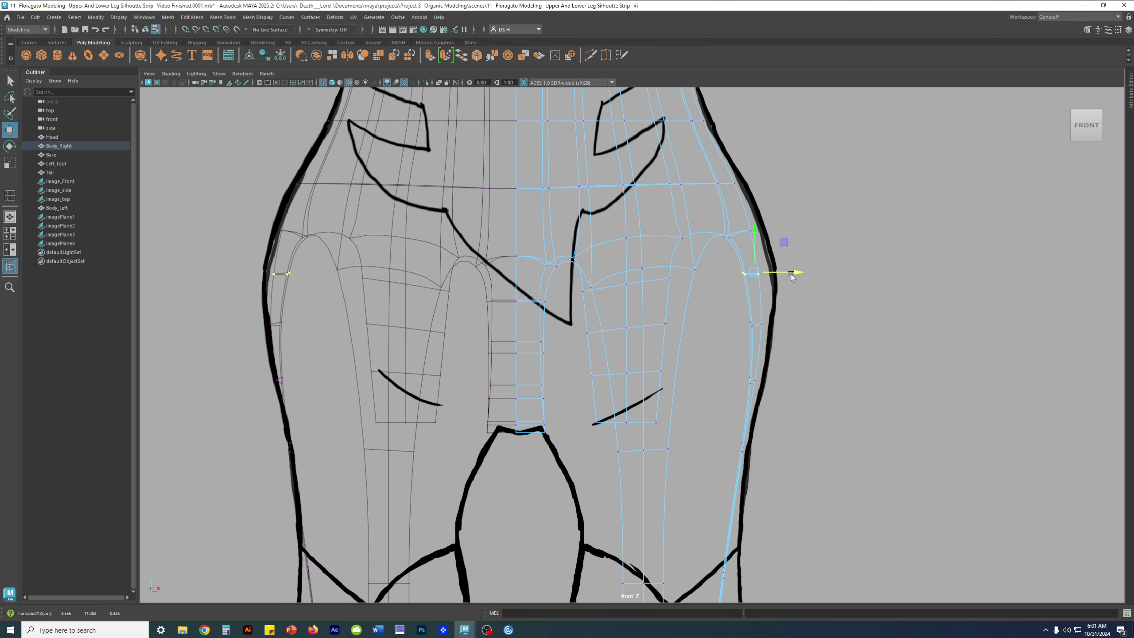
pyautogui.moveTo(734, 303); pyautogui.dragTo(815, 341)
pyautogui.moveTo(694, 350); pyautogui.dragTo(818, 411)
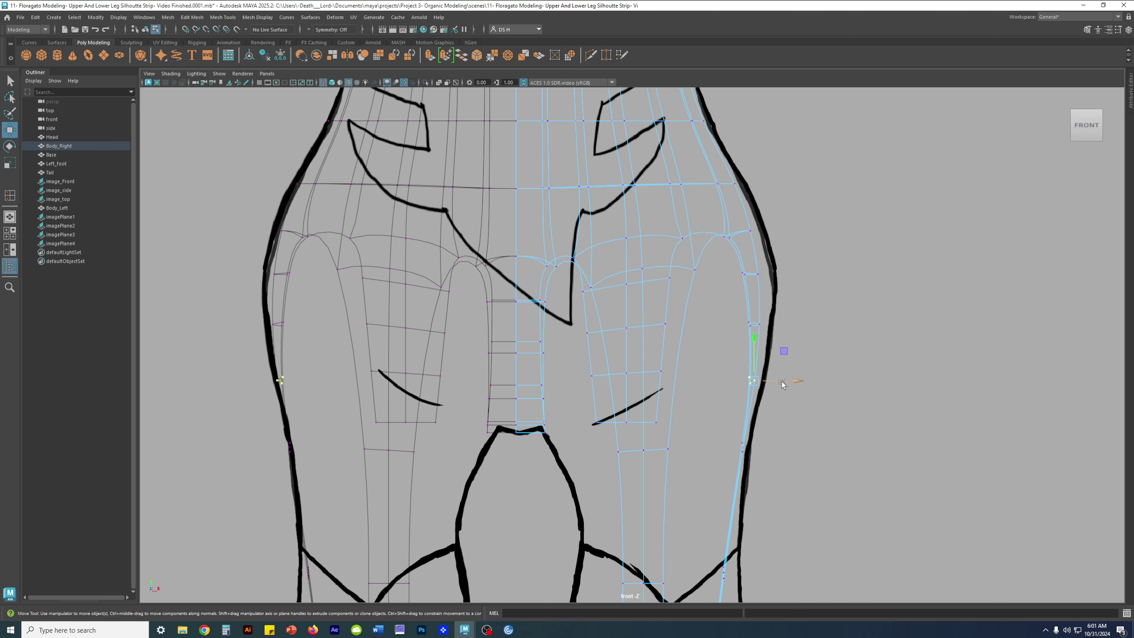
pyautogui.moveTo(716, 417); pyautogui.dragTo(781, 455)
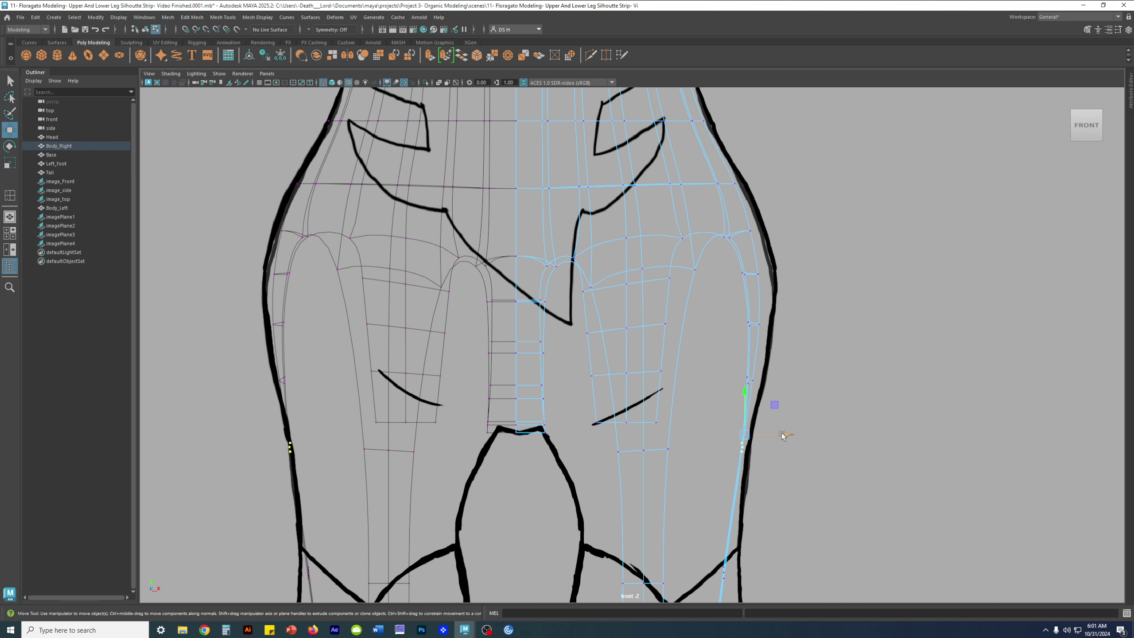
# In the shaded front view, fine-tune the outer strip's vertex rows at the drawn sock line and the bottom of the upper leg.
pyautogui.click(877, 425)
pyautogui.scroll(-5, 714, 438)
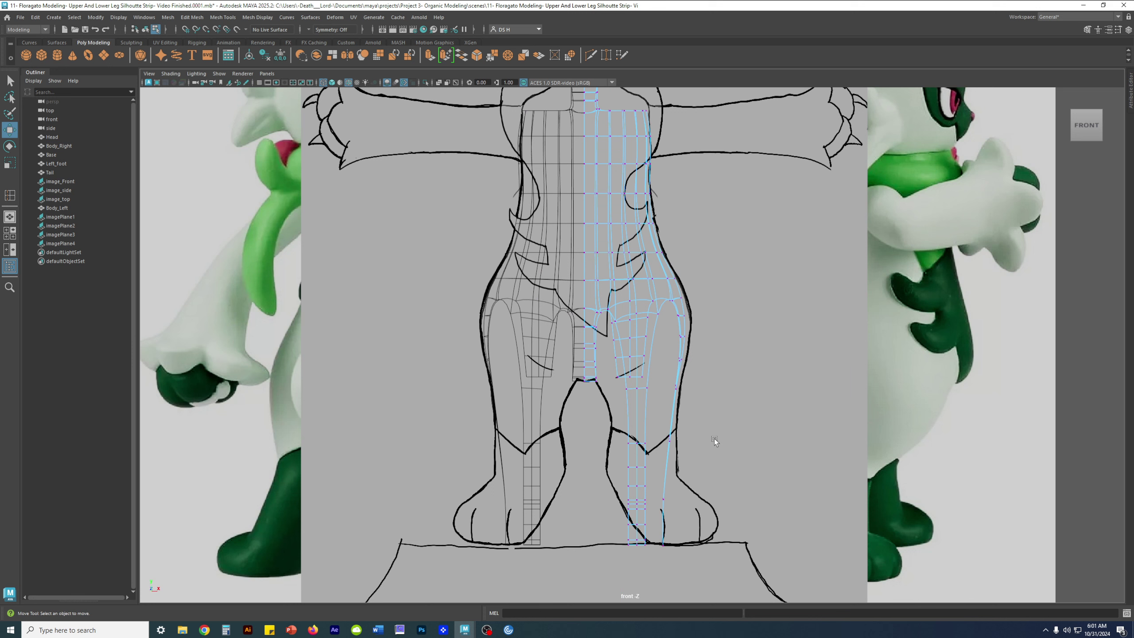
pyautogui.press('5')
pyautogui.scroll(4, 714, 507)
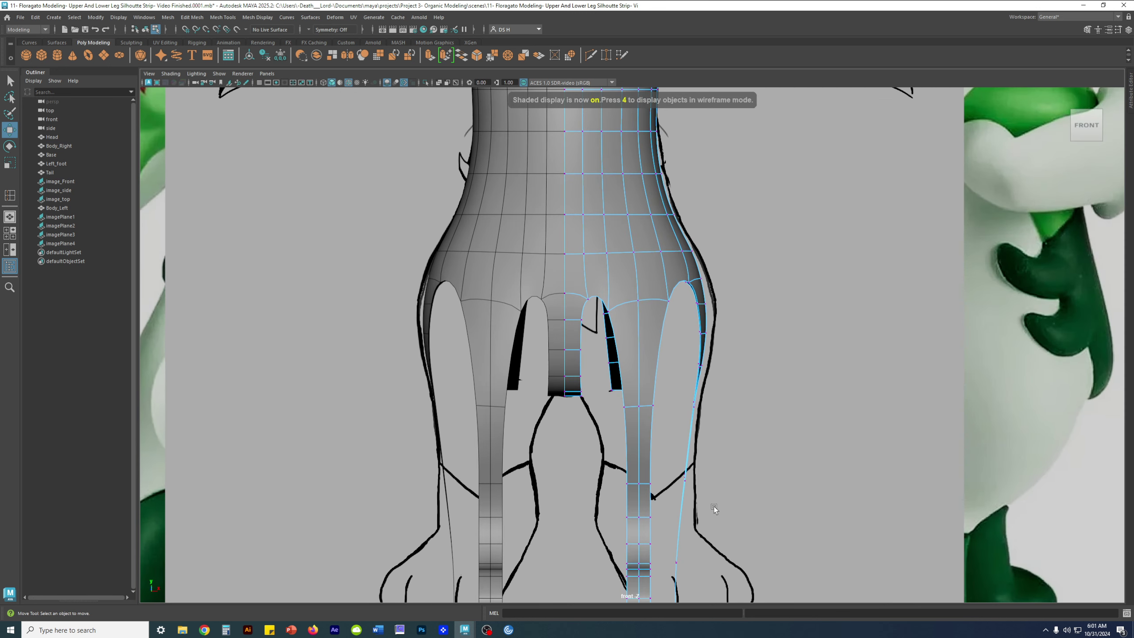
pyautogui.moveTo(714, 507); pyautogui.dragTo(673, 448)
pyautogui.scroll(2, 740, 499)
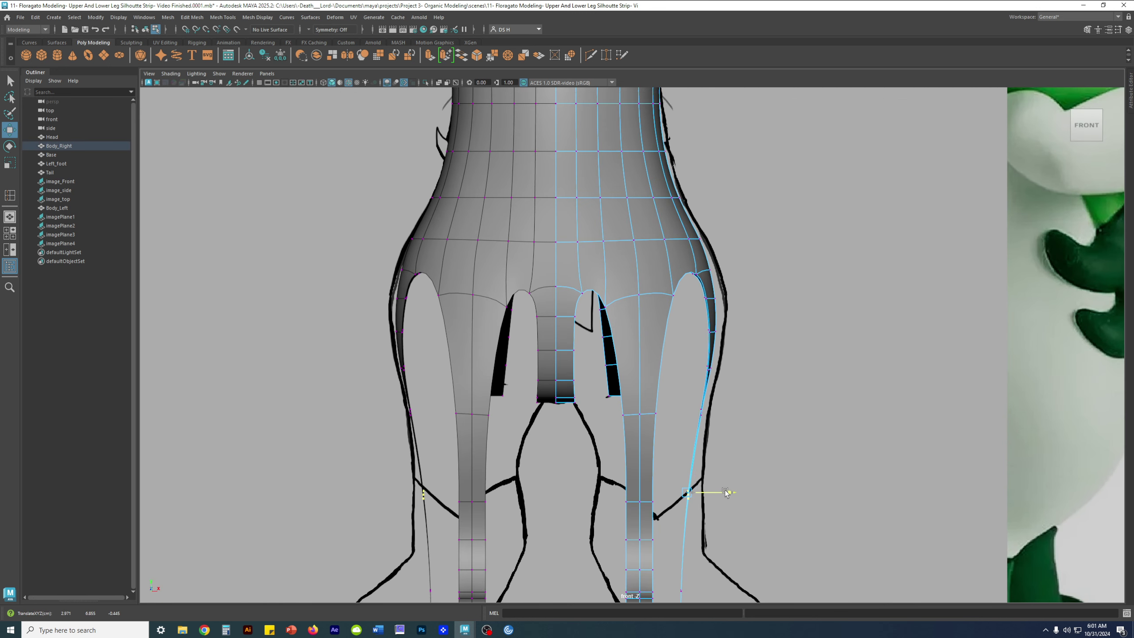
pyautogui.click(700, 407)
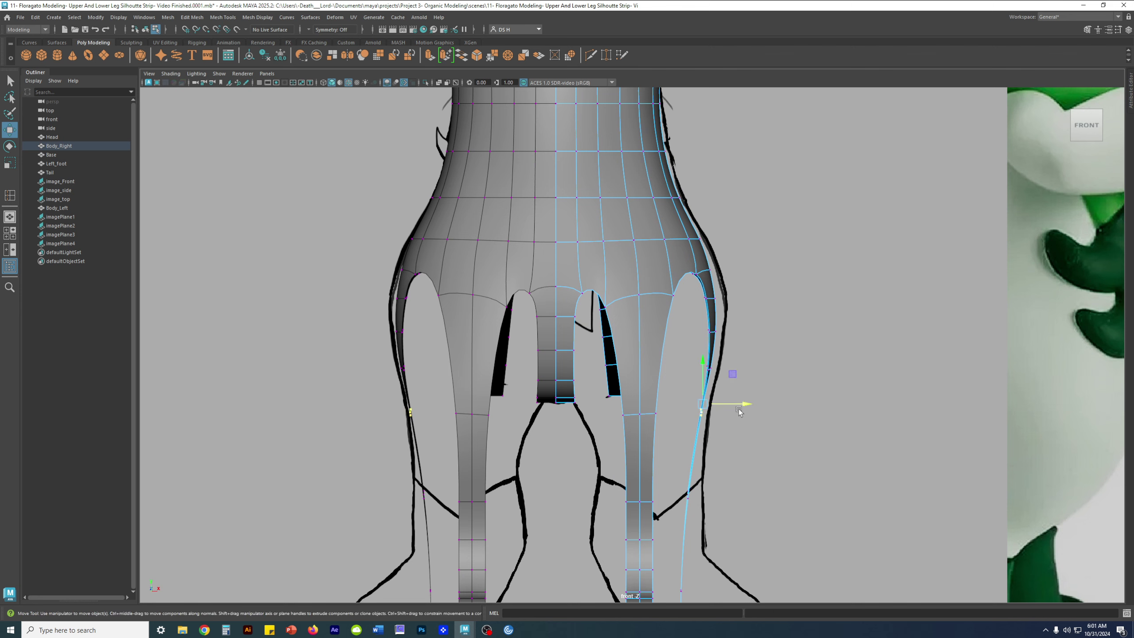
pyautogui.moveTo(739, 411); pyautogui.dragTo(745, 409)
pyautogui.click(793, 331)
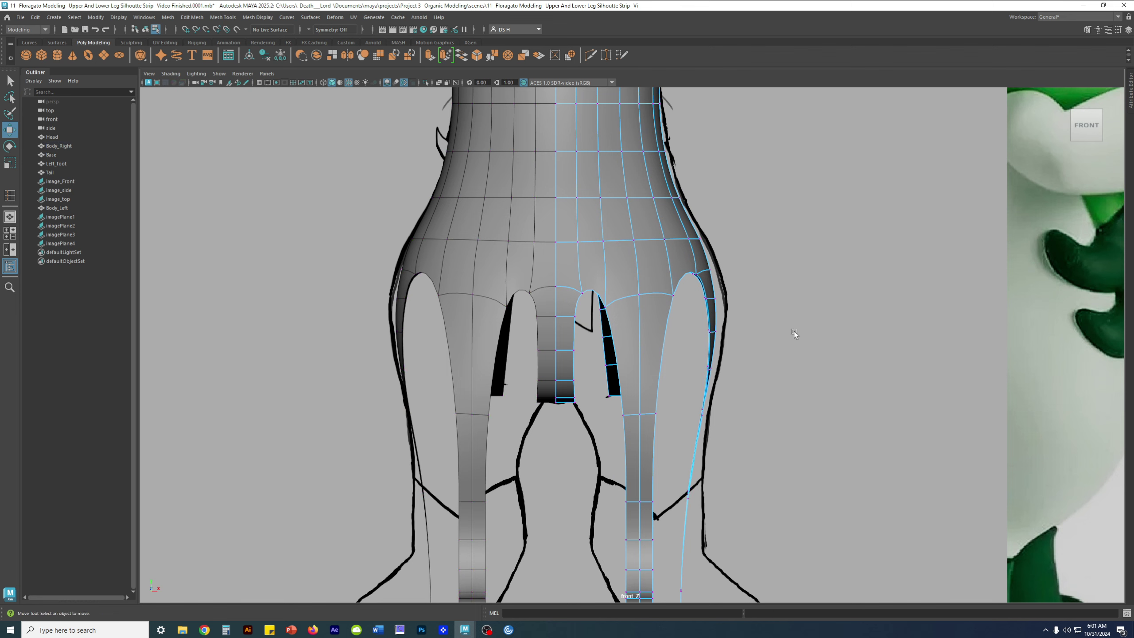
pyautogui.click(715, 329)
pyautogui.click(752, 341)
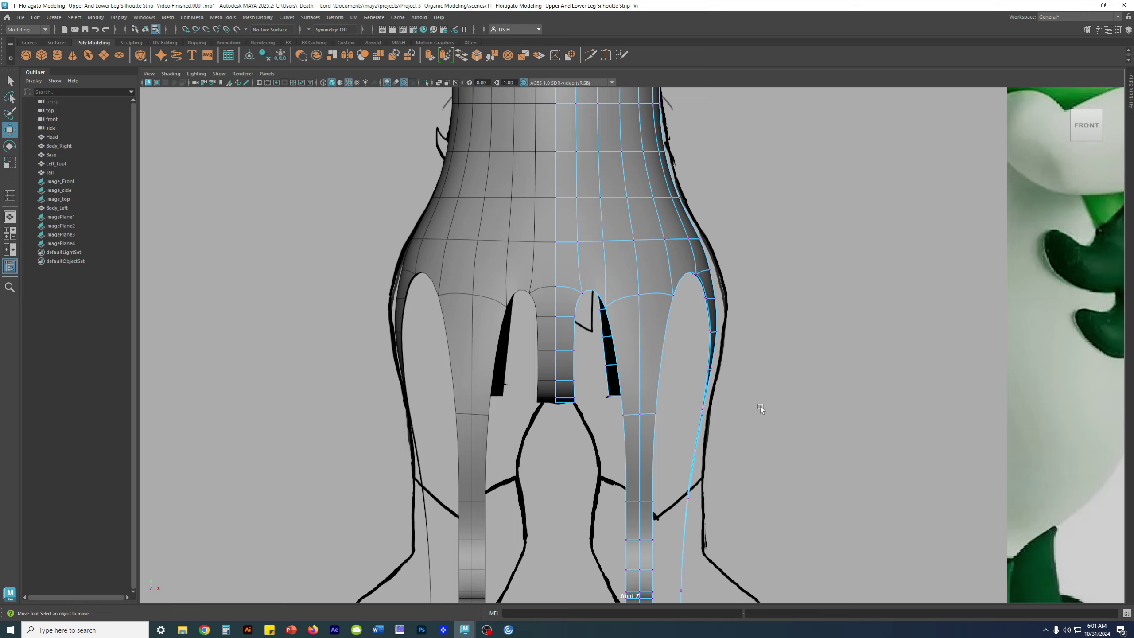
# In the perspective view, adjust the rear-edge and centre vertices on the outer strip's lower rows to even their spacing, and check the smooth preview.
pyautogui.keyDown('alt'); pyautogui.moveTo(760, 406); pyautogui.dragTo(776, 212, button='middle'); pyautogui.keyUp('alt')
pyautogui.keyDown('alt'); pyautogui.moveTo(775, 212); pyautogui.dragTo(679, 326); pyautogui.keyUp('alt')
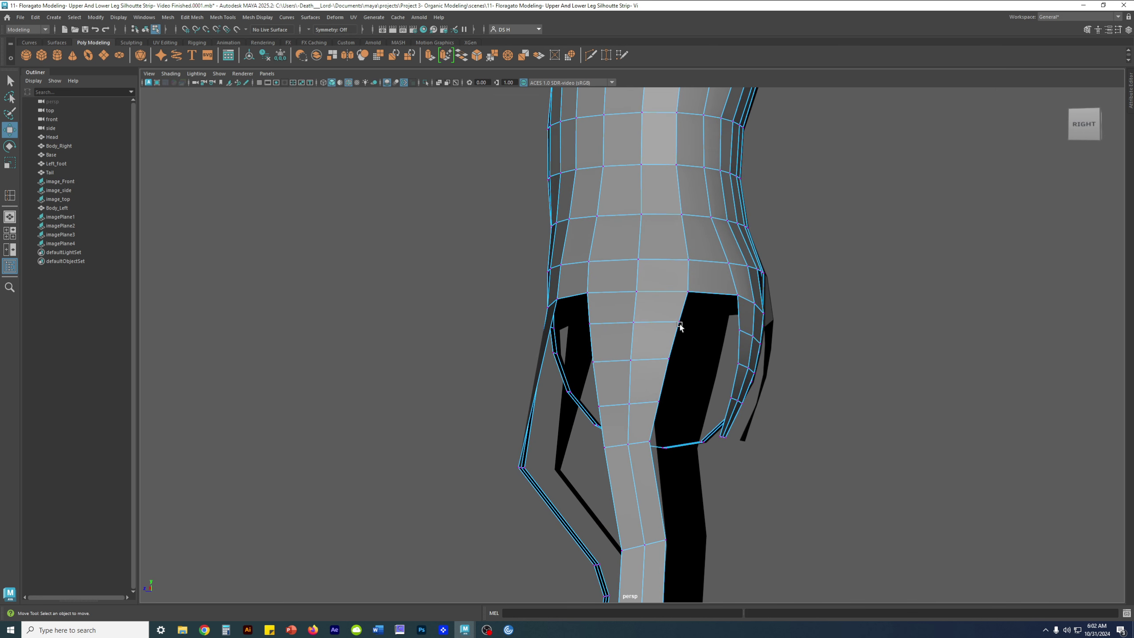
pyautogui.click(670, 356)
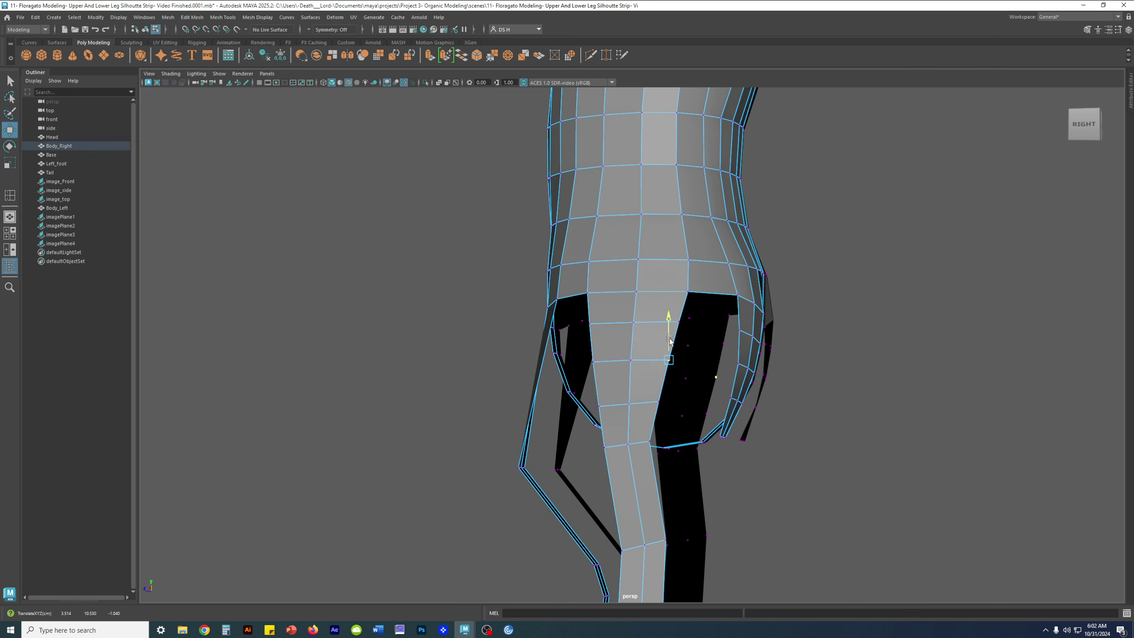
pyautogui.click(655, 402)
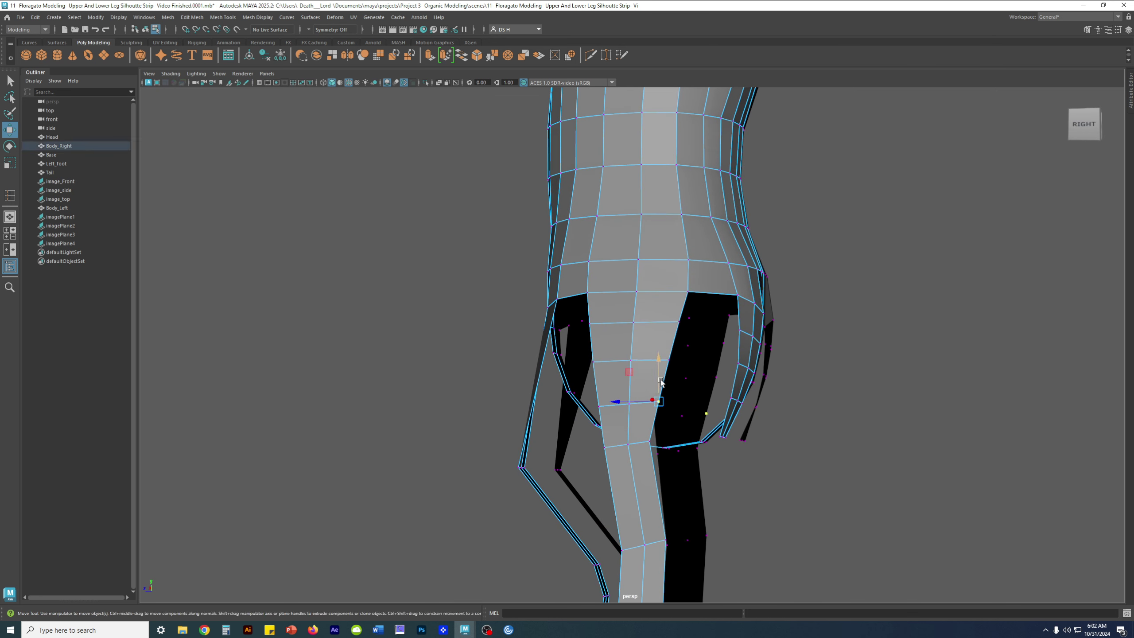
pyautogui.click(618, 414)
pyautogui.moveTo(607, 405); pyautogui.dragTo(604, 403)
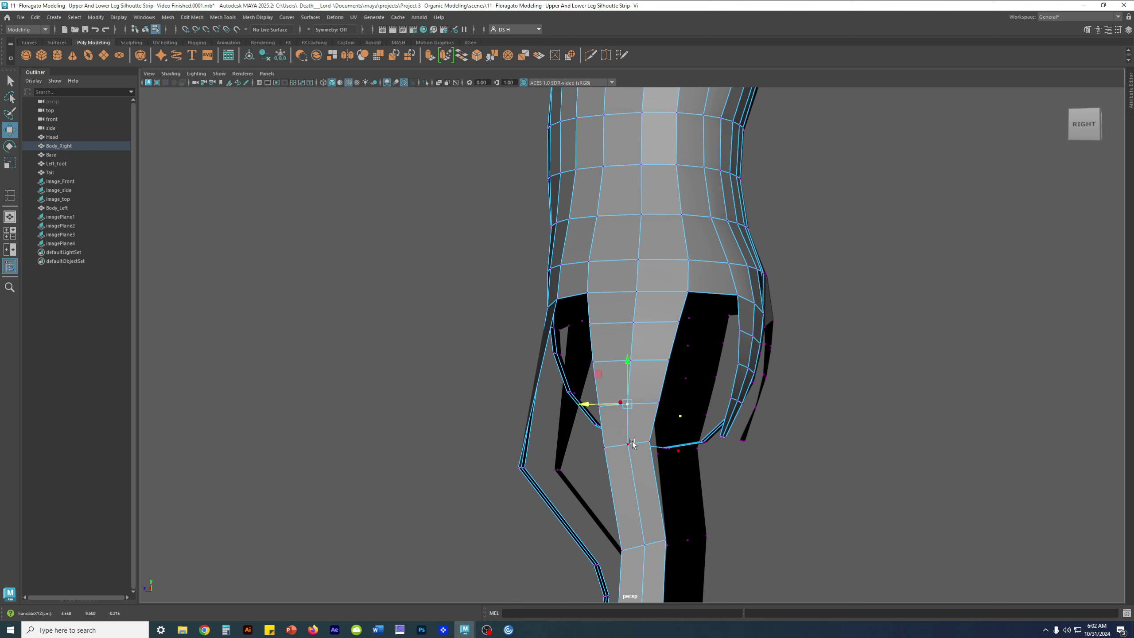
pyautogui.click(649, 442)
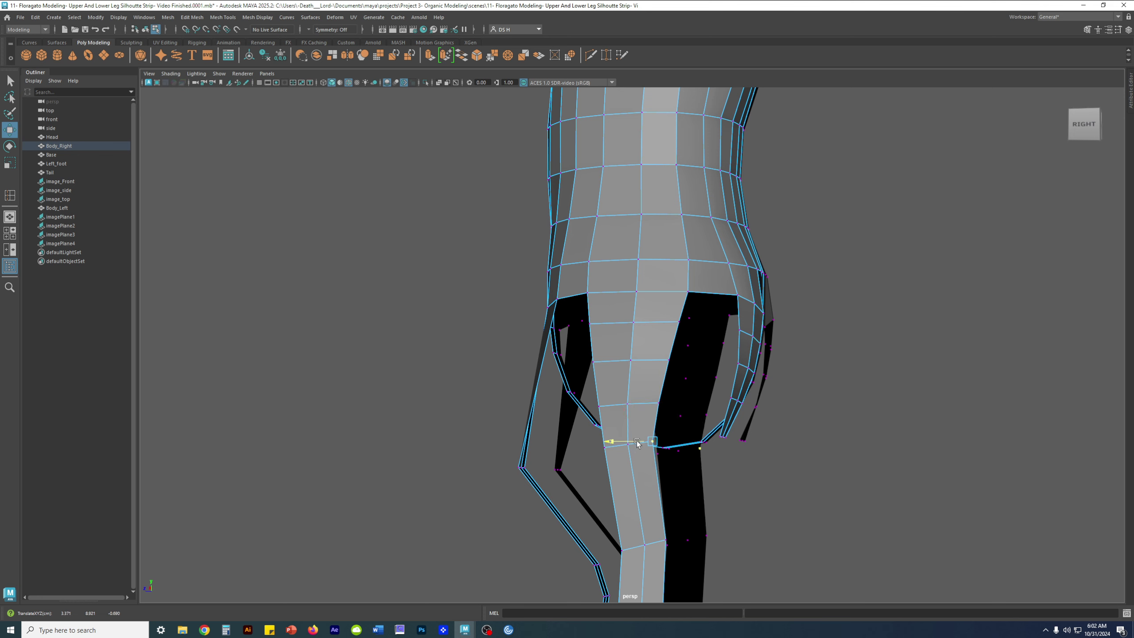
pyautogui.press('3')
pyautogui.press('1')
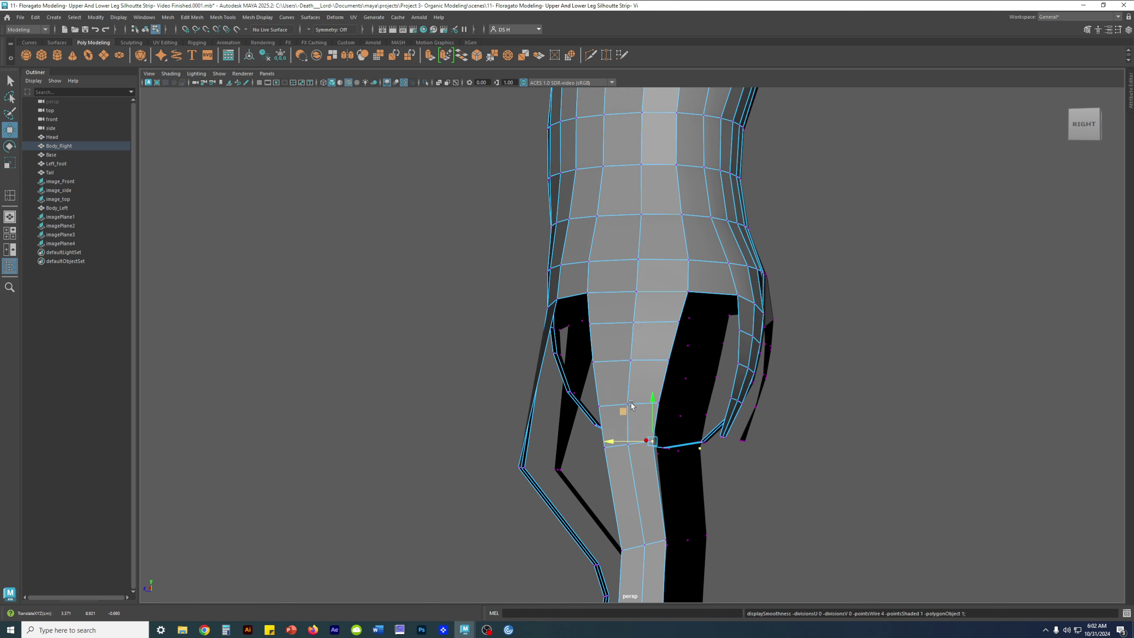
# Clear the selection and nudge the centre vertex of the outer strip's middle new row front-to-back.
pyautogui.click(914, 468)
pyautogui.keyDown('alt'); pyautogui.moveTo(895, 456); pyautogui.dragTo(656, 420, button='right'); pyautogui.keyUp('alt')
pyautogui.moveTo(653, 420)
pyautogui.keyDown('alt'); pyautogui.mouseDown(button='middle')
pyautogui.moveTo(668, 378)
pyautogui.moveTo(654, 419)
pyautogui.mouseUp(button='middle'); pyautogui.keyUp('alt')
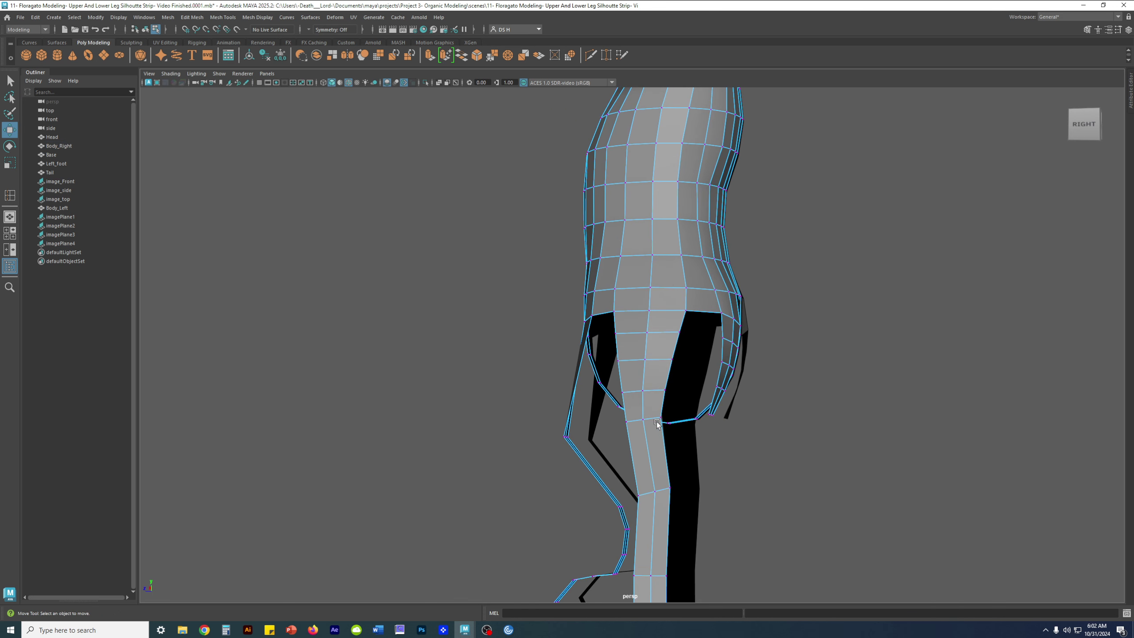
pyautogui.keyDown('alt'); pyautogui.moveTo(628, 376); pyautogui.dragTo(674, 388); pyautogui.keyUp('alt')
pyautogui.click(661, 369)
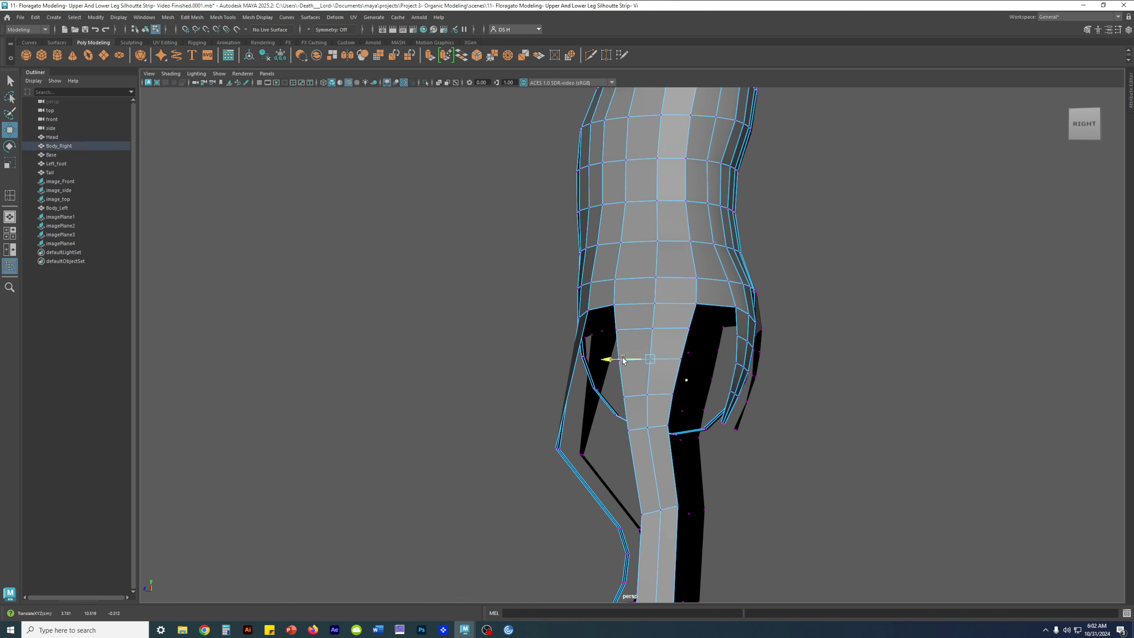
# Nudge the centre vertices of the outer strip's top and middle new rows front-to-back, and check the smooth preview from several angles.
pyautogui.click(653, 330)
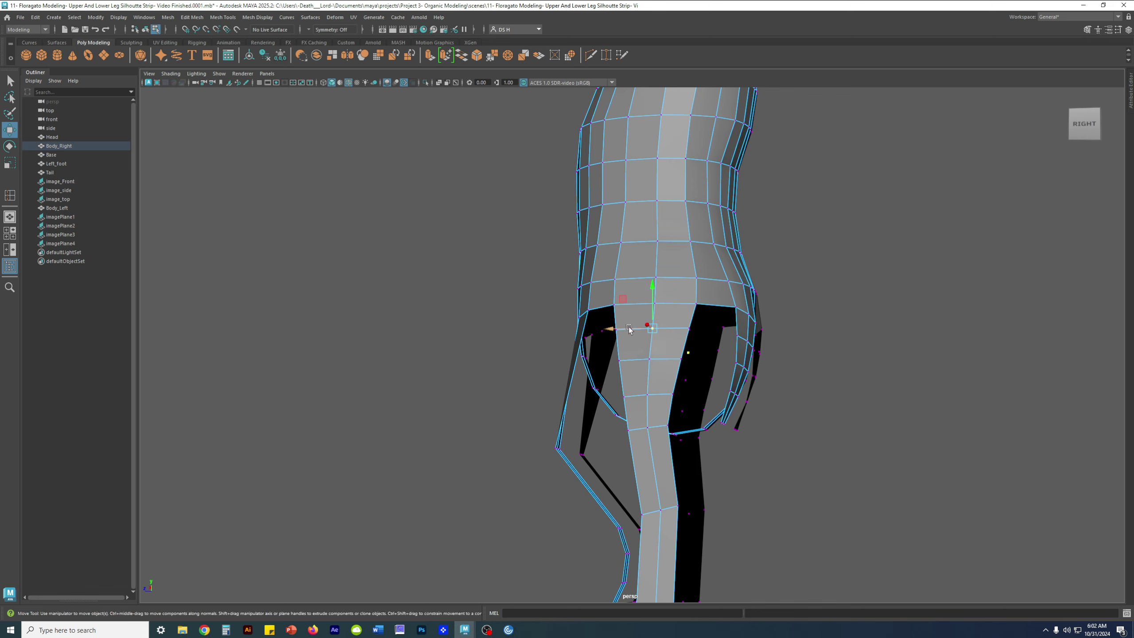
pyautogui.click(642, 359)
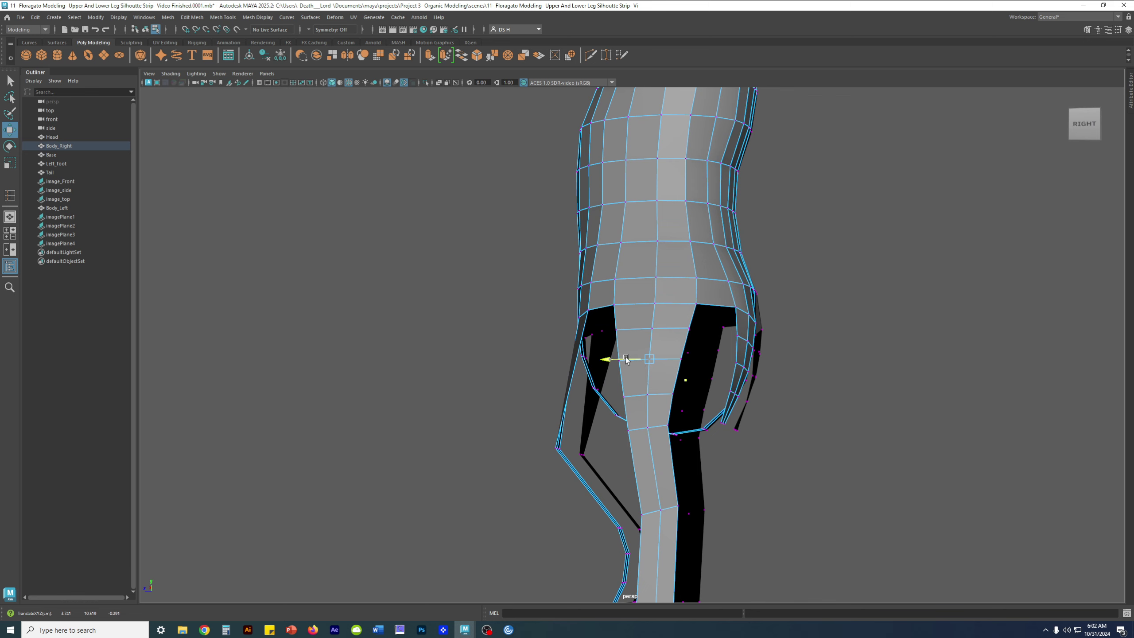
pyautogui.press('3')
pyautogui.click(859, 389)
pyautogui.moveTo(658, 309); pyautogui.dragTo(709, 272, button='right')
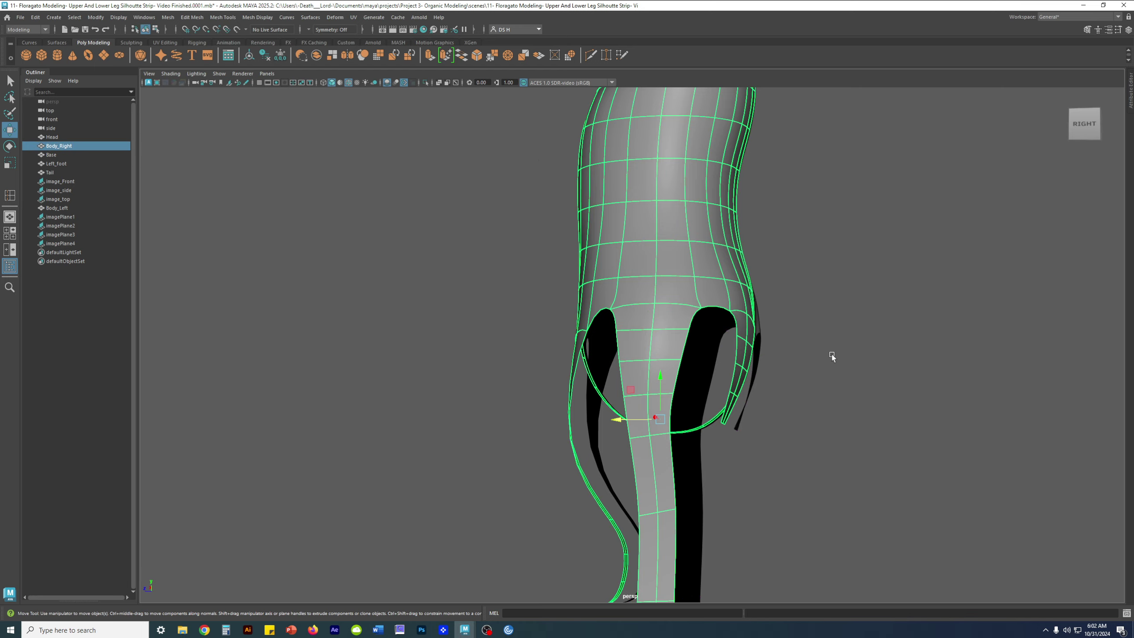
pyautogui.click(831, 357)
pyautogui.keyDown('alt'); pyautogui.moveTo(830, 356); pyautogui.dragTo(926, 376); pyautogui.keyUp('alt')
pyautogui.keyDown('alt'); pyautogui.moveTo(795, 432); pyautogui.dragTo(891, 422); pyautogui.keyUp('alt')
# Insert three edge loops across the front upper-leg strip between the hip and the bottom of the upper leg.
pyautogui.click(652, 422)
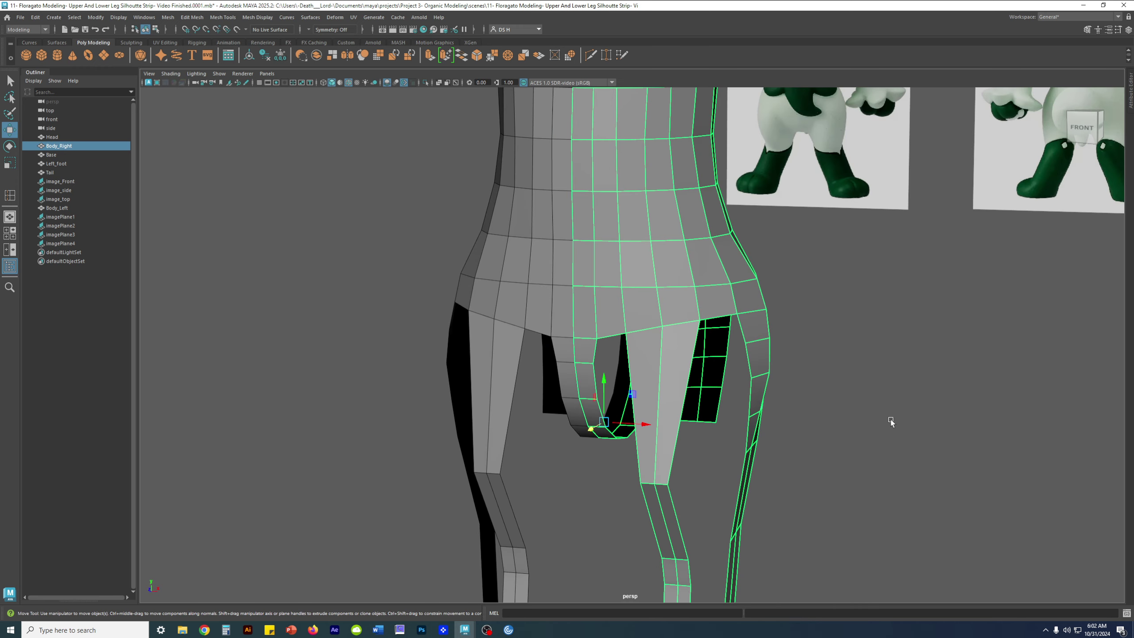
pyautogui.keyDown('alt'); pyautogui.moveTo(761, 328); pyautogui.dragTo(654, 370); pyautogui.keyUp('alt')
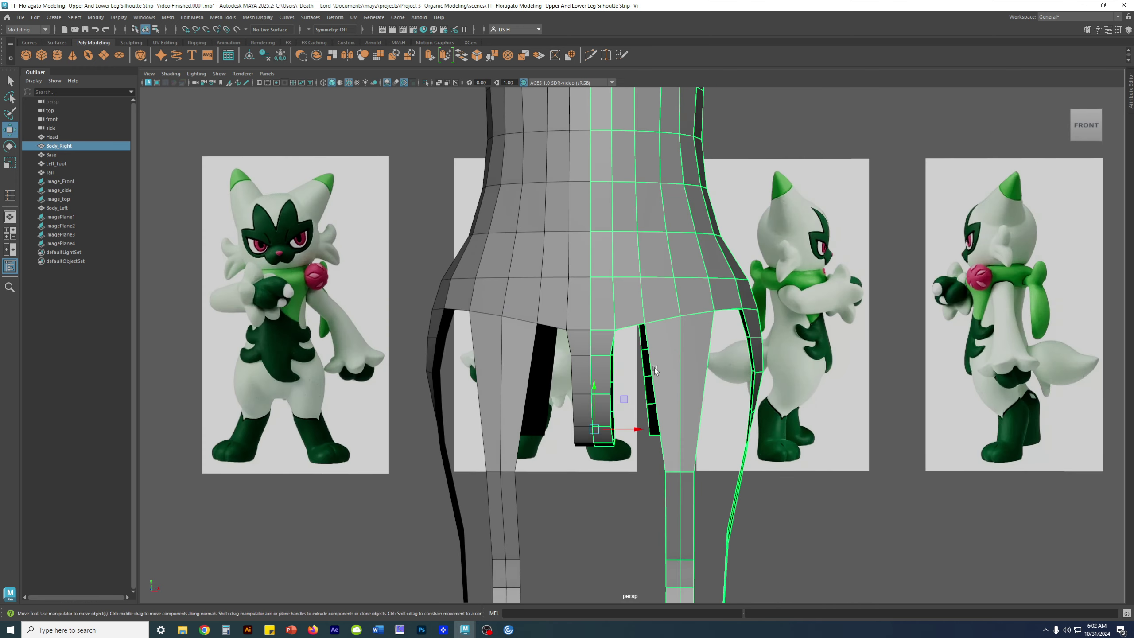
pyautogui.keyDown('alt'); pyautogui.moveTo(678, 384); pyautogui.dragTo(784, 392, button='right'); pyautogui.keyUp('alt')
pyautogui.keyDown('shift'); pyautogui.moveTo(696, 325); pyautogui.dragTo(645, 338, button='right'); pyautogui.keyUp('shift')
pyautogui.moveTo(854, 334)
pyautogui.keyDown('alt'); pyautogui.mouseDown()
pyautogui.moveTo(810, 337)
pyautogui.moveTo(848, 332)
pyautogui.mouseUp(); pyautogui.keyUp('alt')
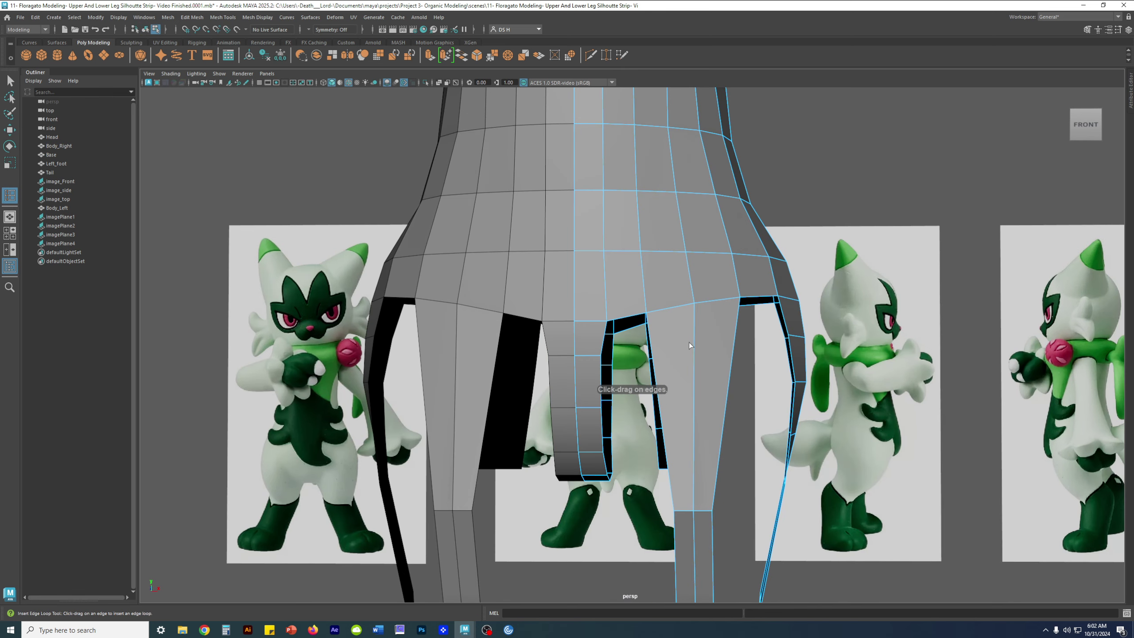
pyautogui.moveTo(694, 342); pyautogui.dragTo(695, 339)
pyautogui.click(693, 343)
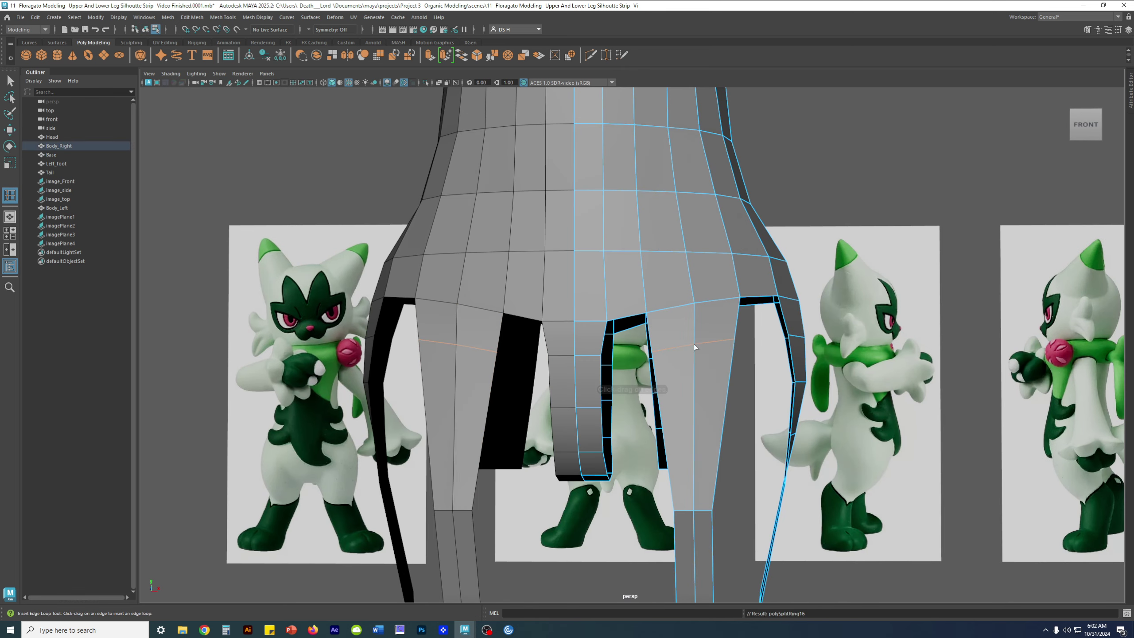
pyautogui.click(694, 394)
pyautogui.press('w')
# In the side view, move the front strip's three new vertex rows forward to form a curved thigh front.
pyautogui.keyDown('alt'); pyautogui.moveTo(696, 450); pyautogui.dragTo(622, 390); pyautogui.keyUp('alt')
pyautogui.moveTo(611, 289); pyautogui.dragTo(610, 380, button='right')
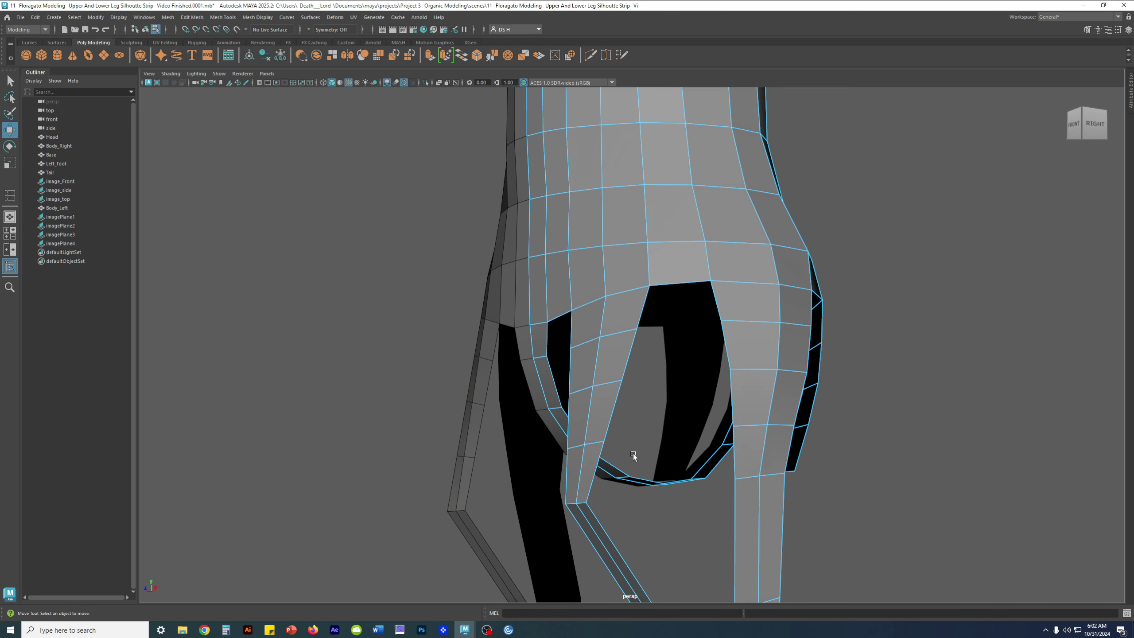
pyautogui.keyDown('alt'); pyautogui.moveTo(632, 455); pyautogui.dragTo(668, 385); pyautogui.keyUp('alt')
pyautogui.press('F9')
pyautogui.press('space')
pyautogui.press('space')
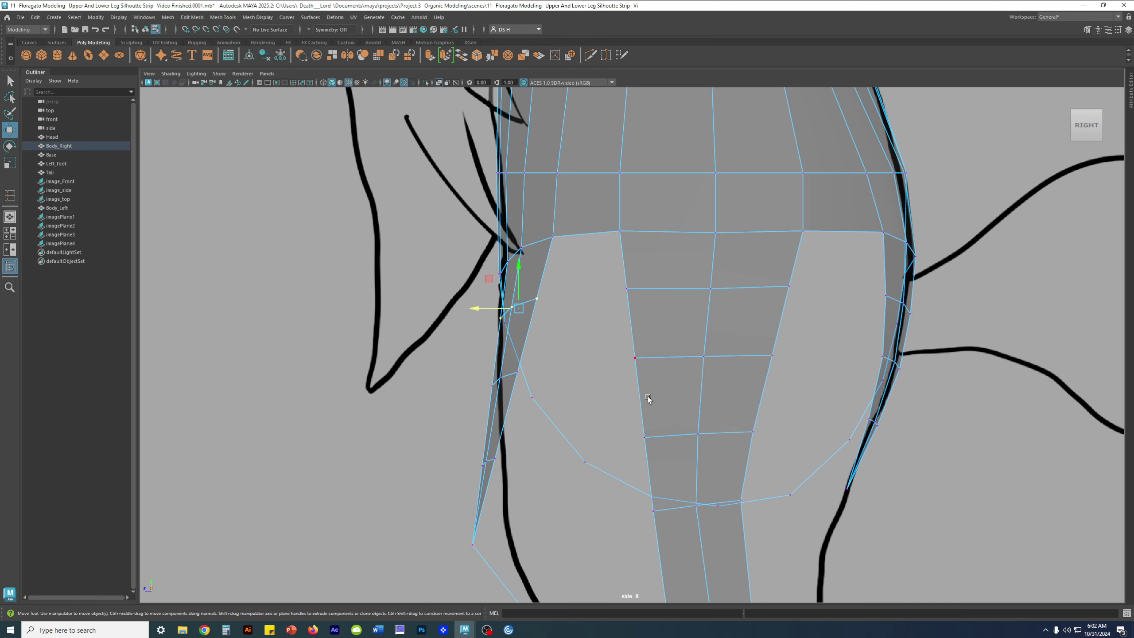
pyautogui.moveTo(477, 311); pyautogui.dragTo(466, 311)
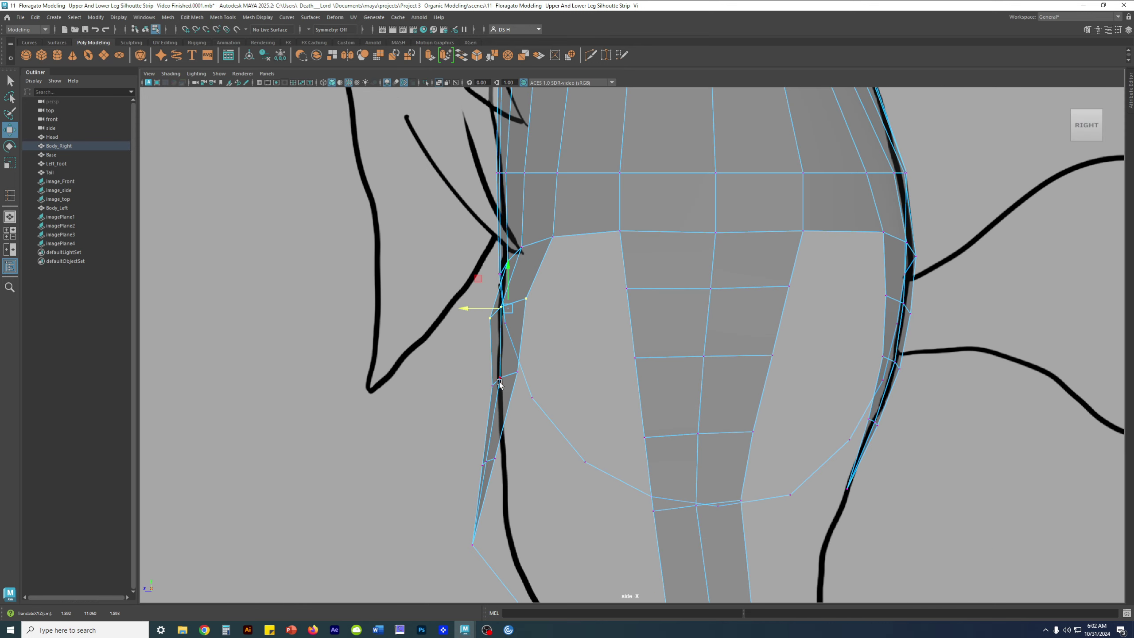
pyautogui.moveTo(467, 355); pyautogui.dragTo(445, 379)
pyautogui.moveTo(437, 428); pyautogui.dragTo(522, 481)
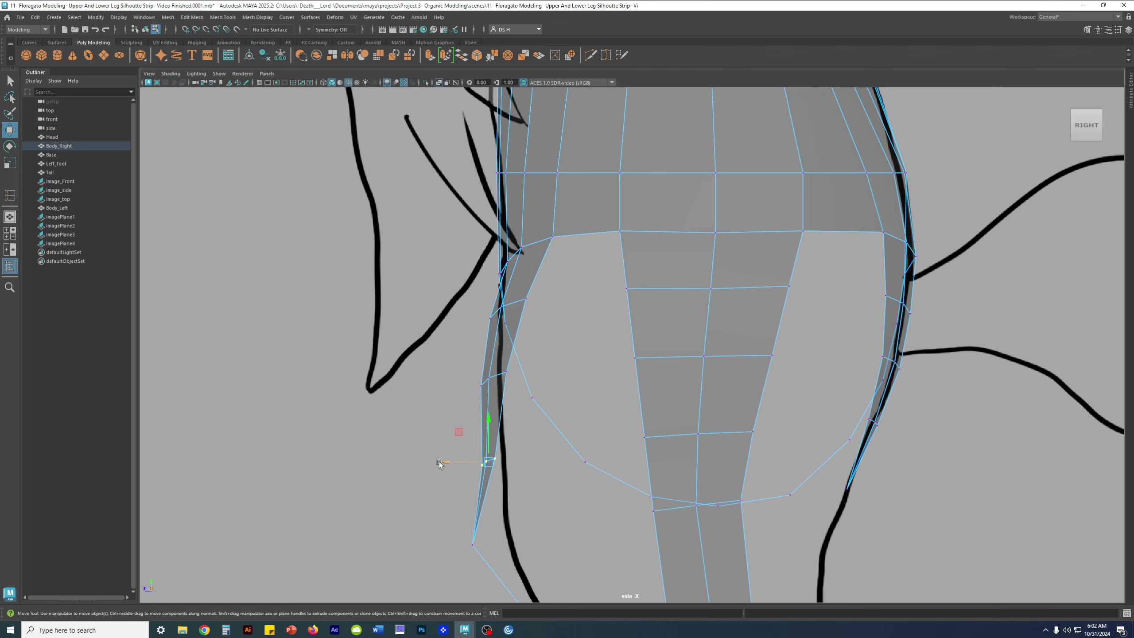
pyautogui.moveTo(439, 463); pyautogui.dragTo(432, 460)
pyautogui.moveTo(450, 357); pyautogui.dragTo(517, 405)
pyautogui.moveTo(441, 376); pyautogui.dragTo(438, 375)
# Using the smooth preview, refine the front-to-back position of the front strip's lowest new row and the upper leg's bottom row.
pyautogui.scroll(-4, 505, 367)
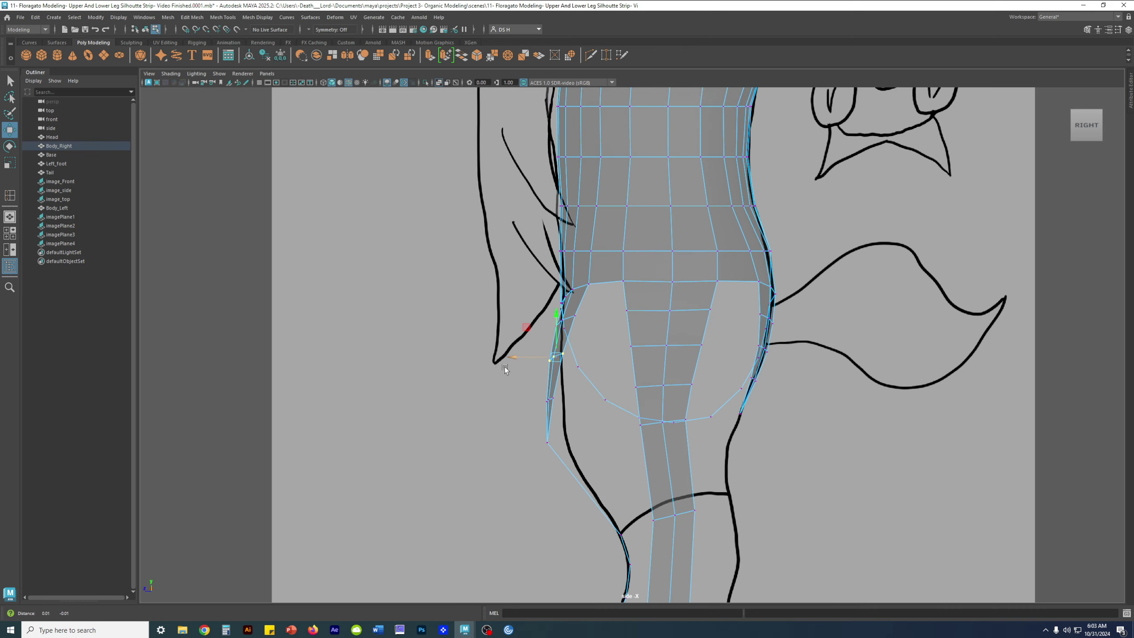
pyautogui.keyDown('alt'); pyautogui.moveTo(505, 368); pyautogui.dragTo(381, 318, button='middle'); pyautogui.keyUp('alt')
pyautogui.press('3')
pyautogui.press('1')
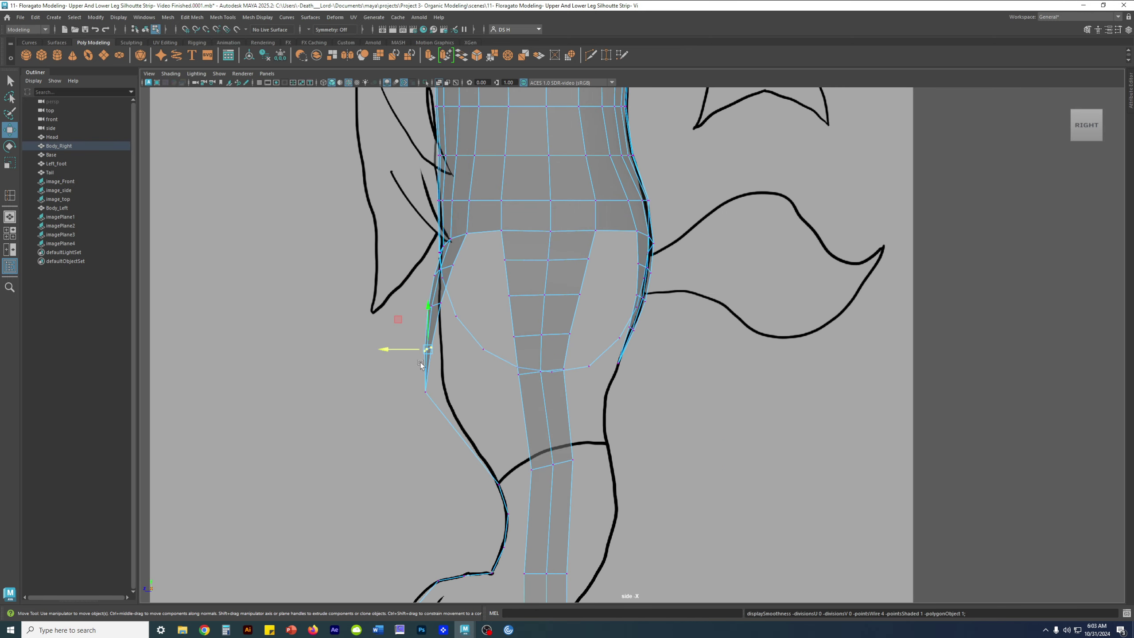
pyautogui.moveTo(397, 354); pyautogui.dragTo(395, 353)
pyautogui.press('3')
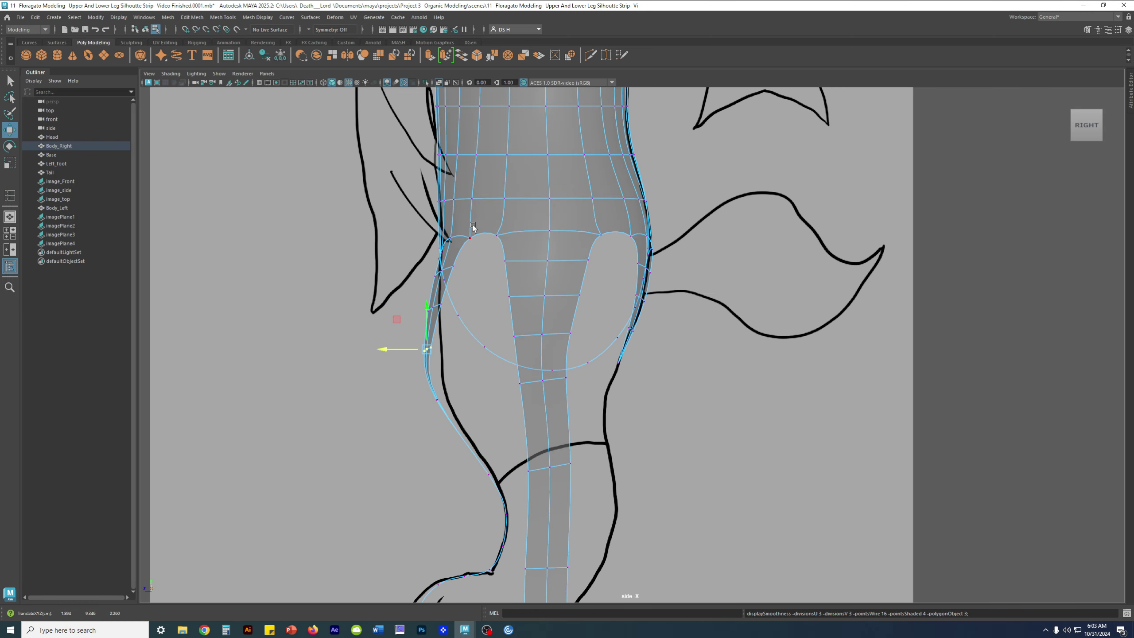
pyautogui.press('1')
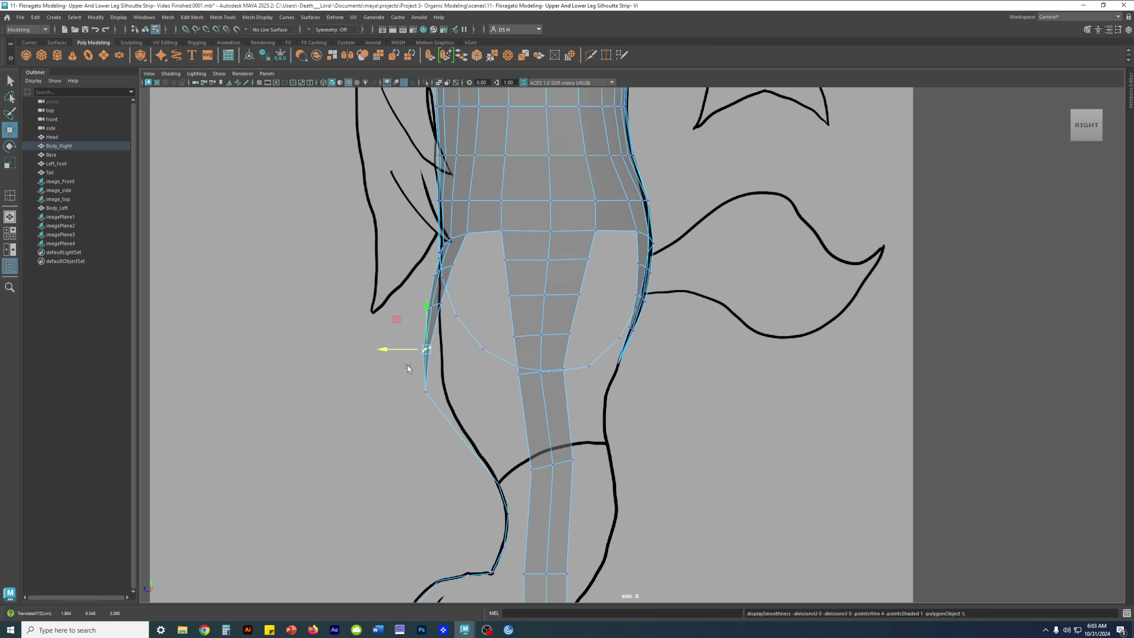
pyautogui.moveTo(405, 368); pyautogui.dragTo(385, 396)
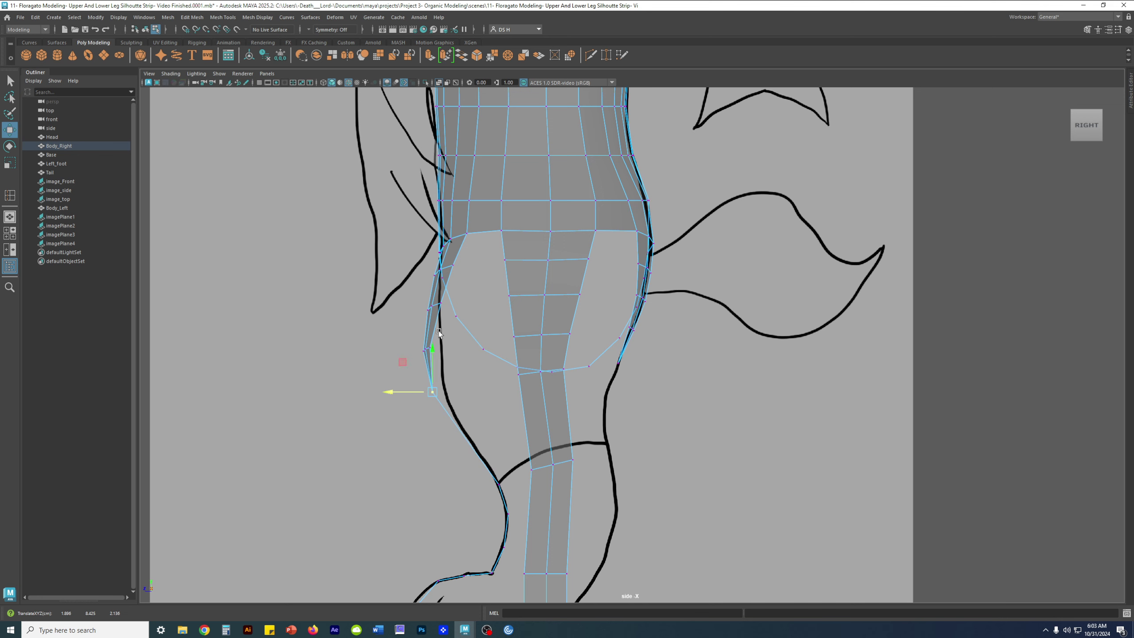
pyautogui.press('3')
pyautogui.press('1')
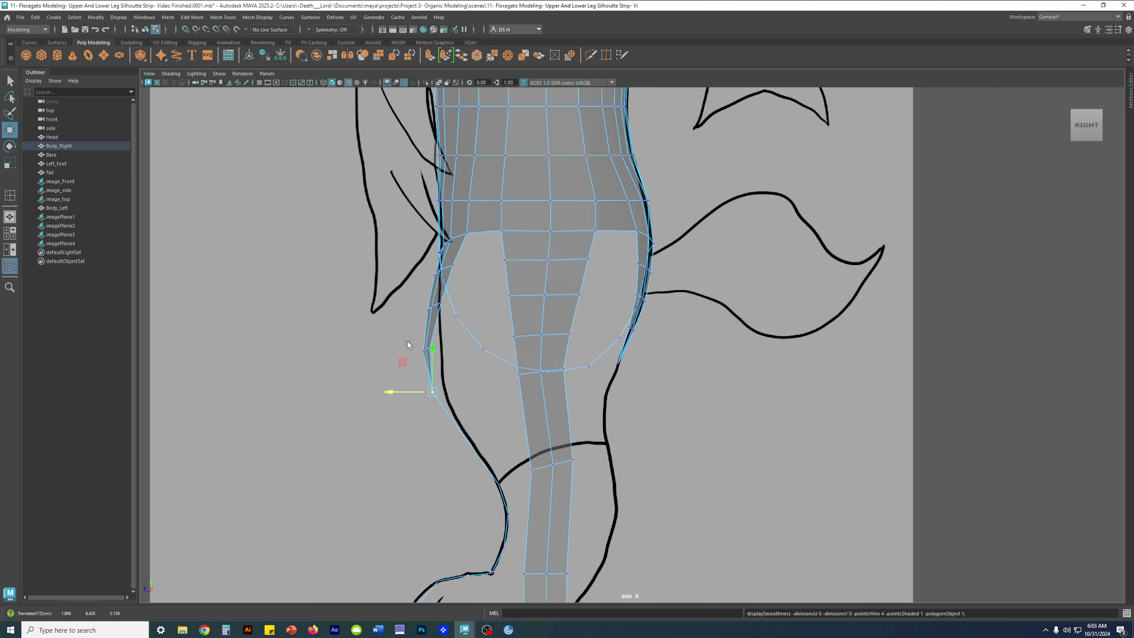
pyautogui.press('3')
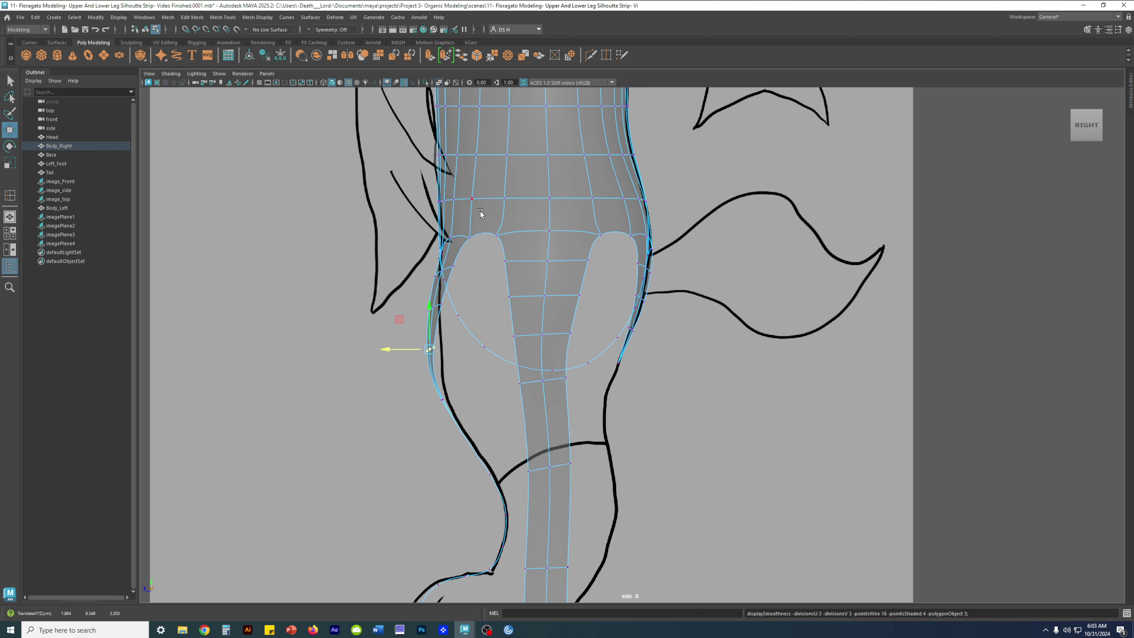
pyautogui.click(384, 428)
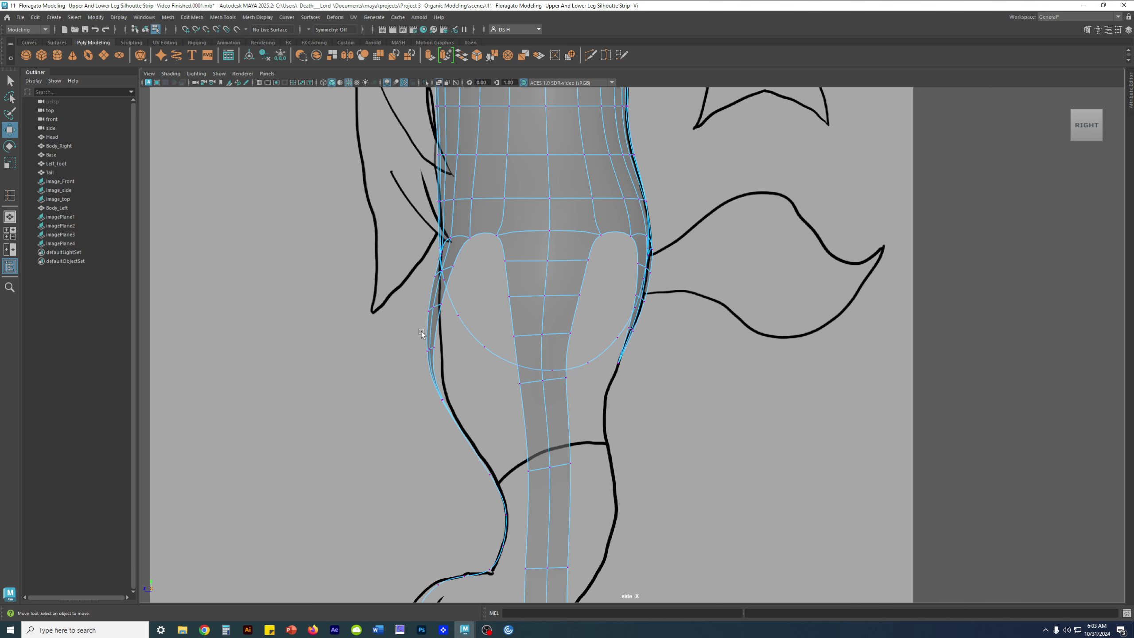
# Slightly lower the front strip's lowest and top new vertex rows in the side view to even the spacing, and preview the smoothing.
pyautogui.moveTo(421, 333); pyautogui.dragTo(440, 374)
pyautogui.press('1')
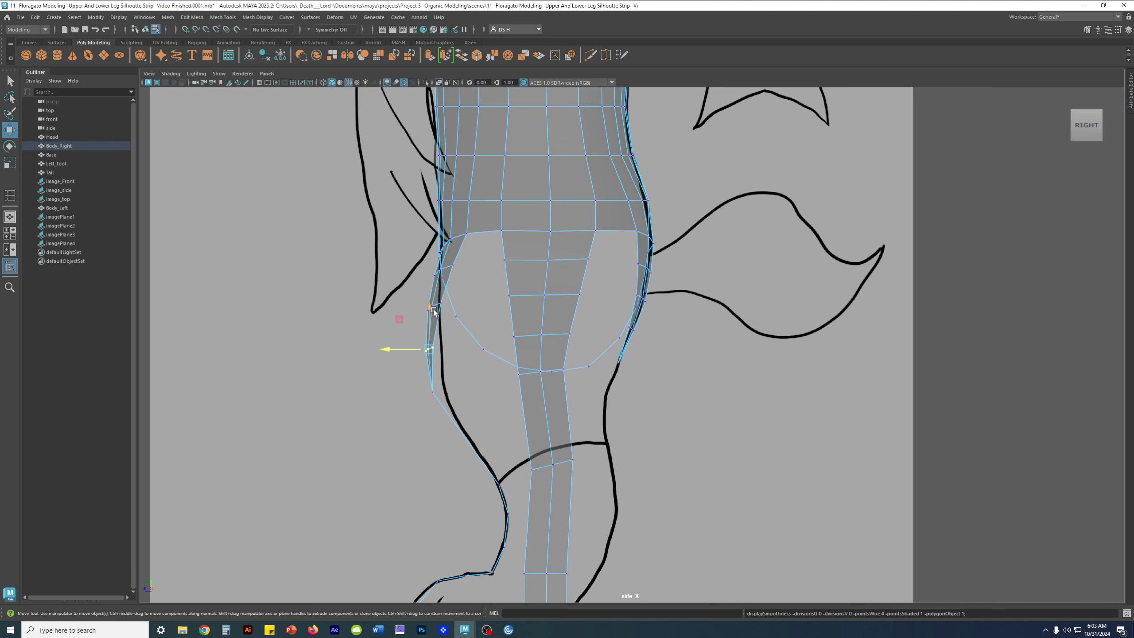
pyautogui.moveTo(430, 306); pyautogui.dragTo(430, 307)
pyautogui.scroll(2, 408, 232)
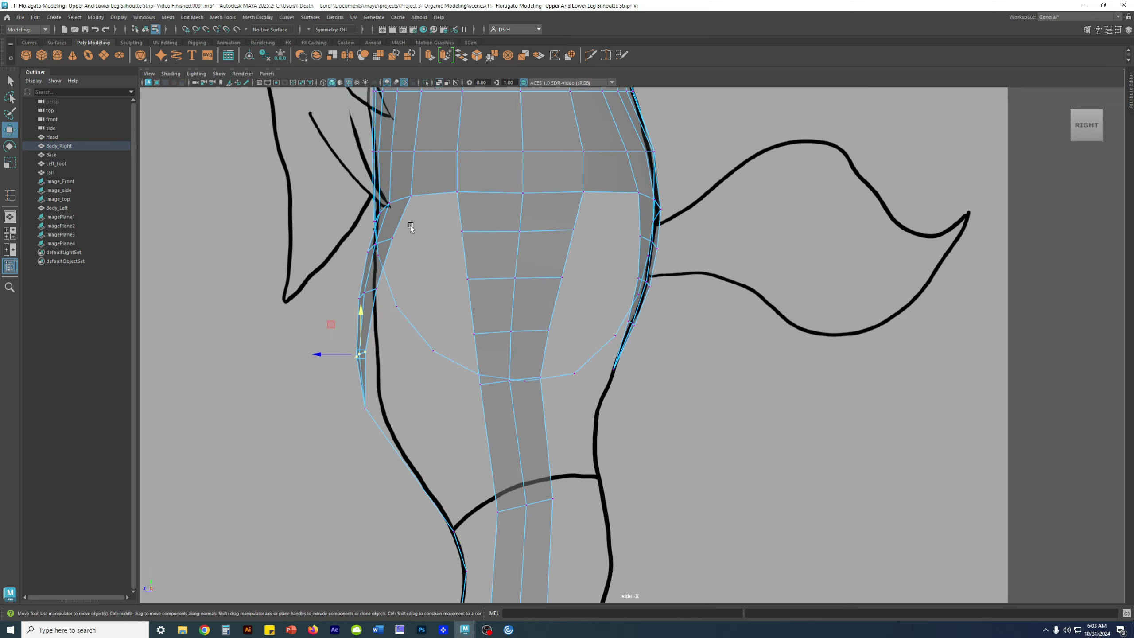
pyautogui.moveTo(354, 233); pyautogui.dragTo(355, 236)
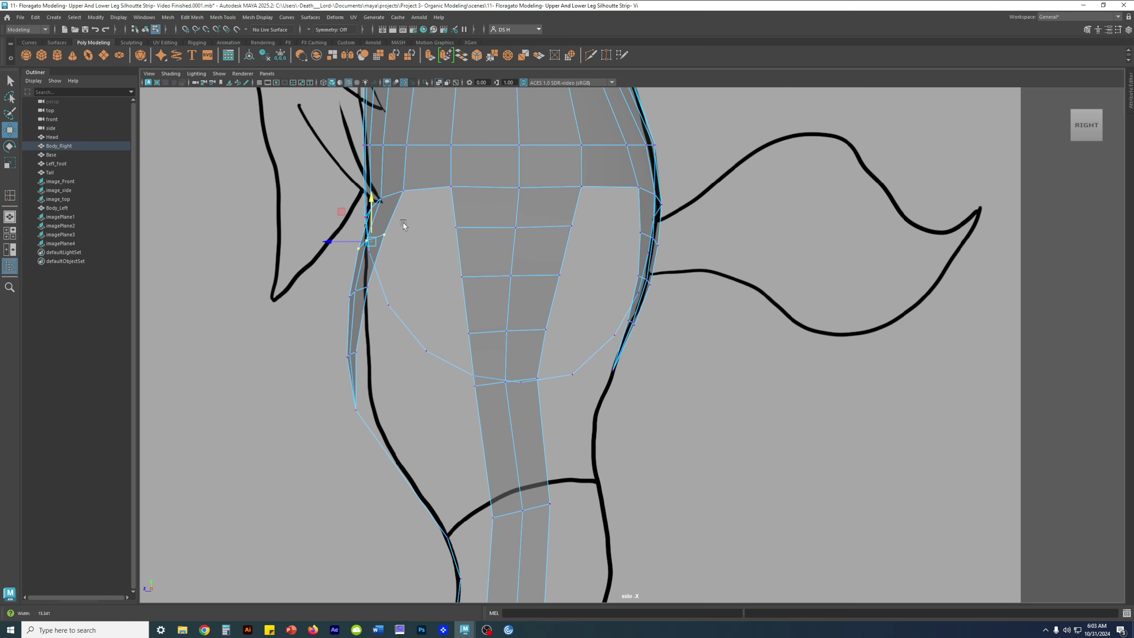
pyautogui.press('space')
pyautogui.press('space')
pyautogui.keyDown('alt'); pyautogui.moveTo(793, 199); pyautogui.dragTo(585, 339); pyautogui.keyUp('alt')
pyautogui.press('space')
pyautogui.press('space')
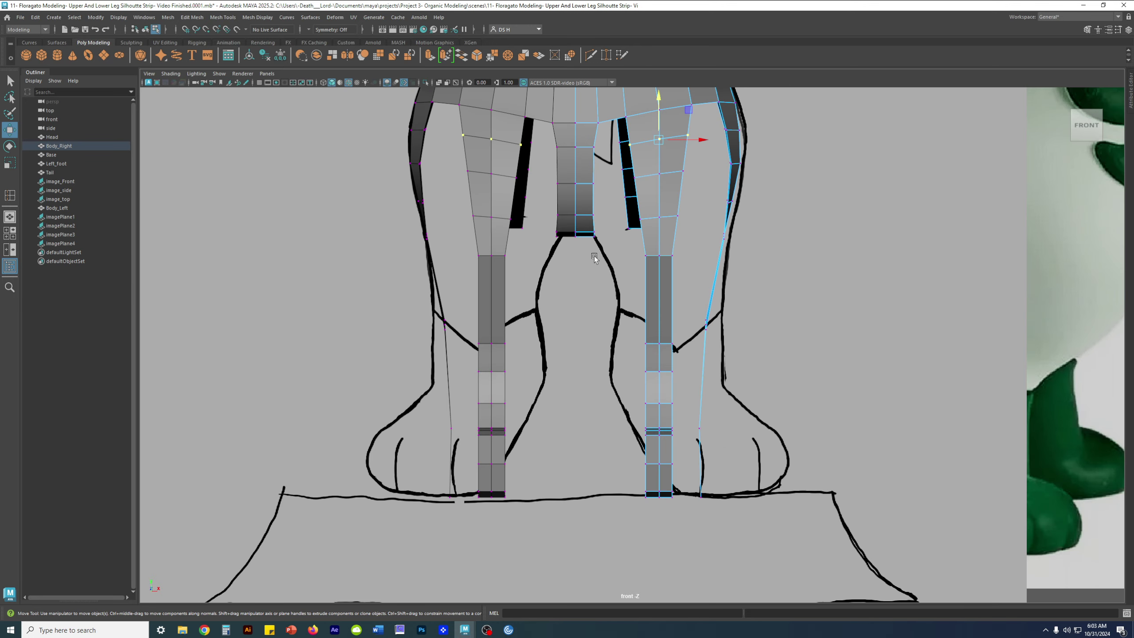
pyautogui.press('space')
pyautogui.press('space')
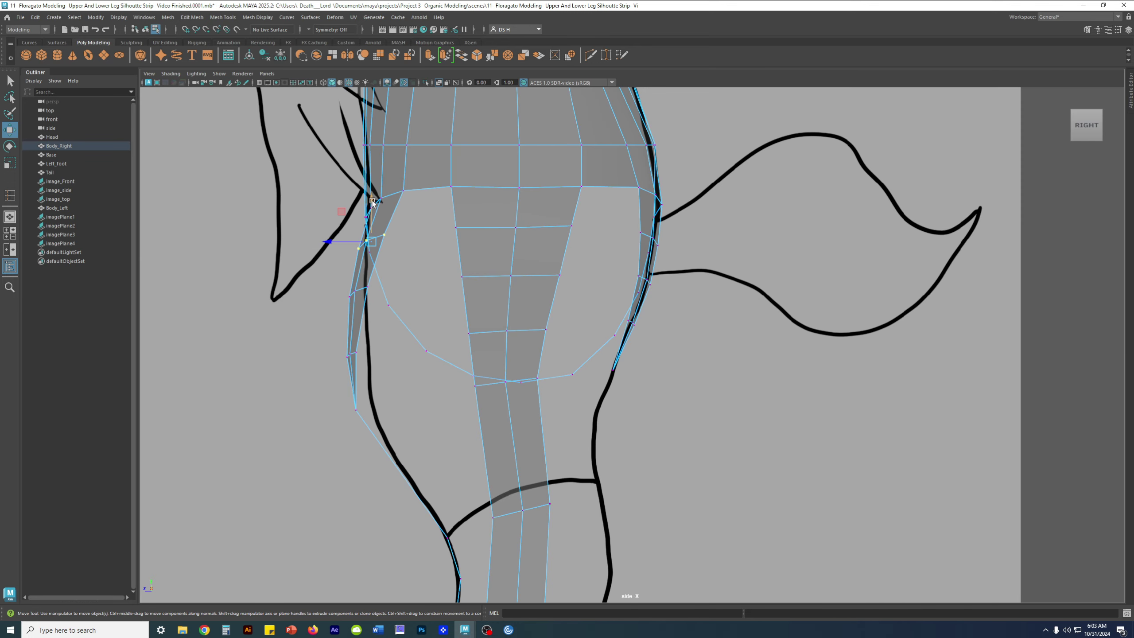
pyautogui.moveTo(373, 202); pyautogui.dragTo(369, 205)
pyautogui.press('3')
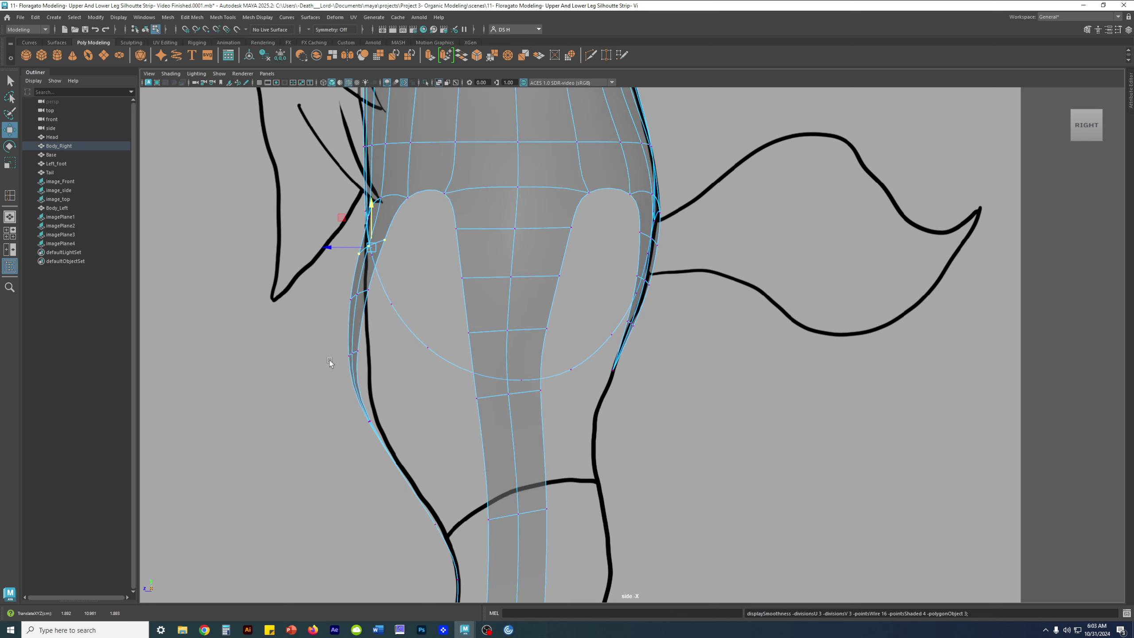
# Nudge the front strip's lowest new row and the upper leg's bottom row backward, and check the smoothed leg in the perspective view.
pyautogui.moveTo(319, 326); pyautogui.dragTo(398, 378)
pyautogui.moveTo(313, 355); pyautogui.dragTo(314, 355)
pyautogui.moveTo(324, 382); pyautogui.dragTo(372, 418)
pyautogui.press('1')
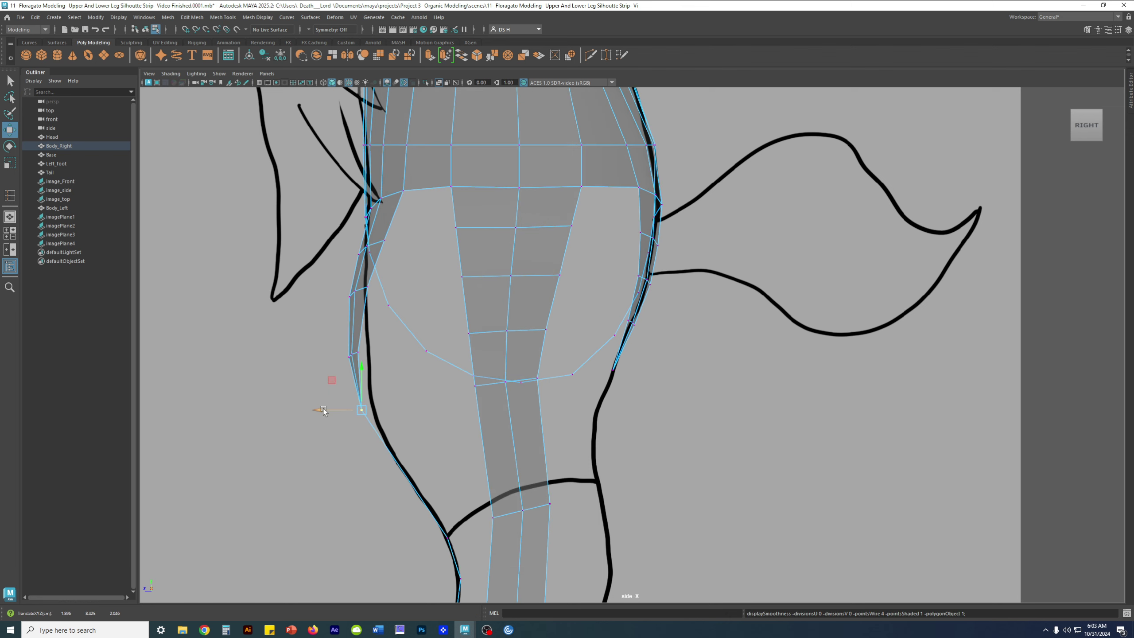
pyautogui.press('3')
pyautogui.press('space')
pyautogui.press('space')
pyautogui.moveTo(705, 242); pyautogui.dragTo(764, 171, button='right')
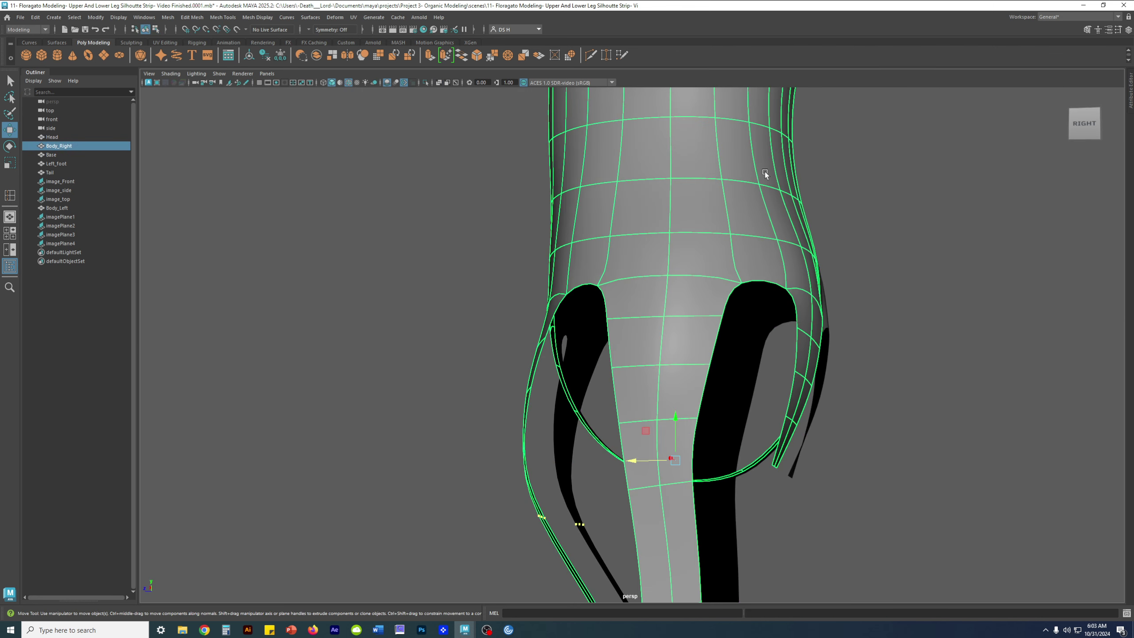
pyautogui.click(906, 279)
pyautogui.keyDown('alt'); pyautogui.moveTo(906, 279); pyautogui.dragTo(580, 290); pyautogui.keyUp('alt')
pyautogui.click(663, 283)
# In the unsmoothed perspective view, move the outer-edge vertices of the front strip's three new rows outward to round the thigh.
pyautogui.press('1')
pyautogui.keyDown('alt'); pyautogui.moveTo(663, 284); pyautogui.dragTo(710, 295); pyautogui.keyUp('alt')
pyautogui.keyDown('alt'); pyautogui.moveTo(710, 295); pyautogui.dragTo(751, 316, button='right'); pyautogui.keyUp('alt')
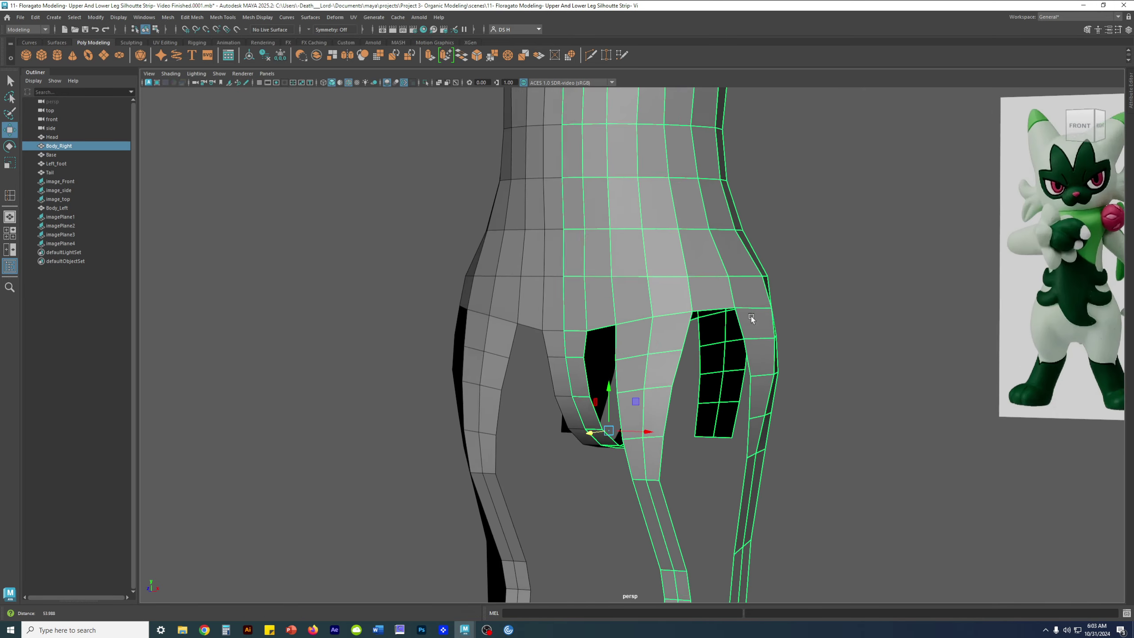
pyautogui.scroll(2, 759, 317)
pyautogui.keyDown('alt'); pyautogui.moveTo(758, 326); pyautogui.dragTo(727, 363); pyautogui.keyUp('alt')
pyautogui.keyDown('alt'); pyautogui.moveTo(677, 170); pyautogui.dragTo(653, 297); pyautogui.keyUp('alt')
pyautogui.moveTo(653, 297); pyautogui.dragTo(458, 276, button='right')
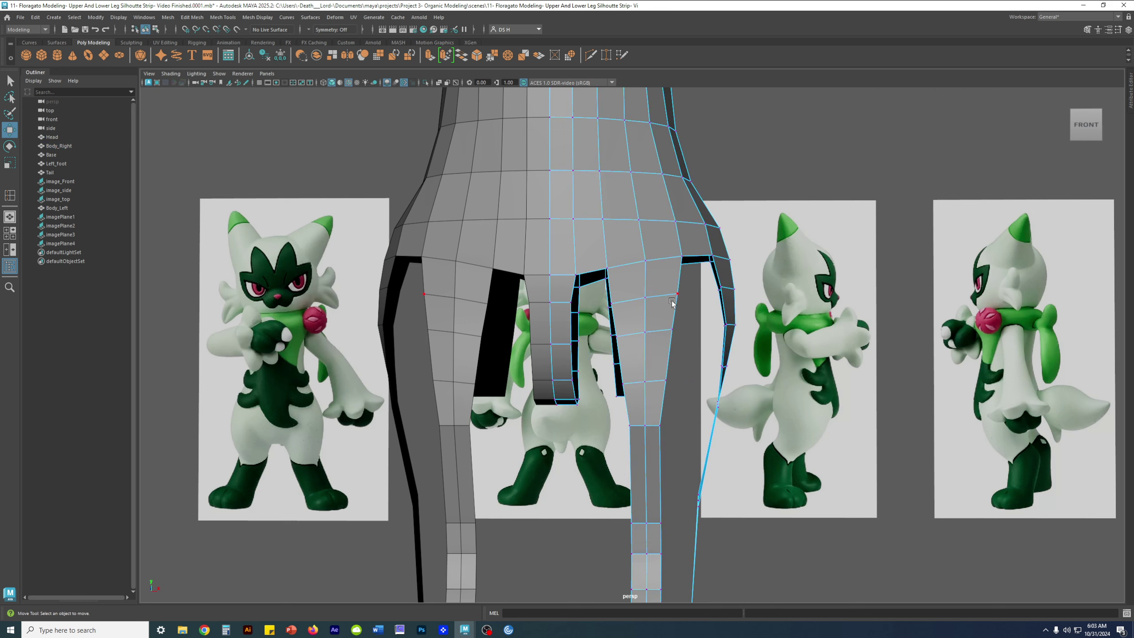
pyautogui.moveTo(681, 294); pyautogui.dragTo(701, 330)
pyautogui.click(673, 329)
pyautogui.click(673, 379)
pyautogui.click(668, 380)
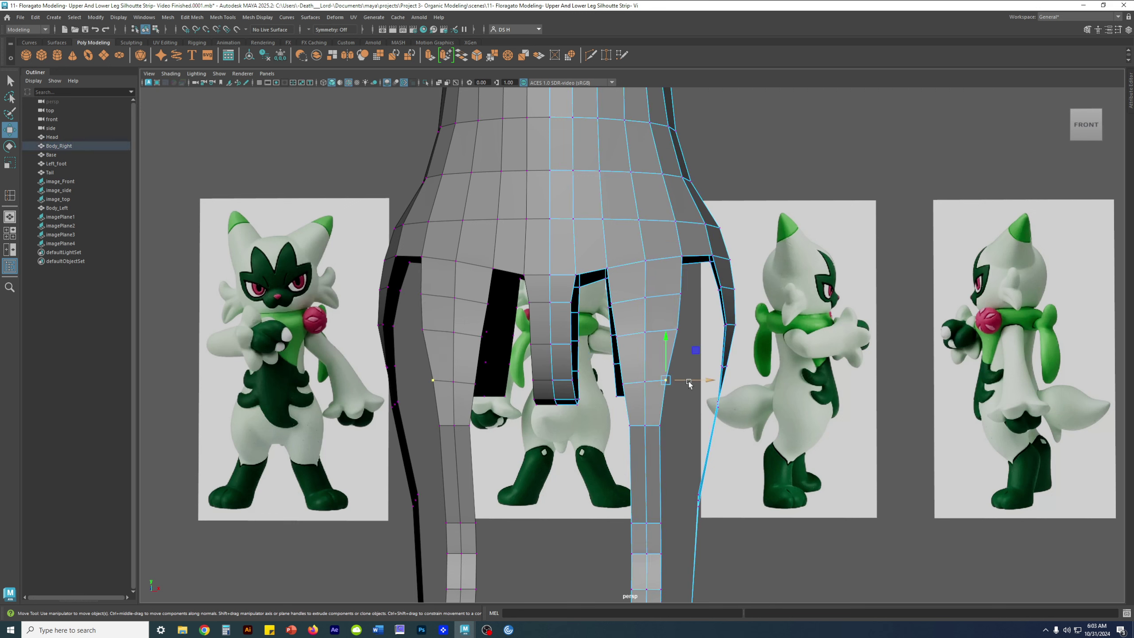
pyautogui.moveTo(695, 380); pyautogui.dragTo(699, 383)
# From the side, adjust the outer-edge vertices of the front strip's new rows front-to-back, shifting the top and middle ones forward.
pyautogui.keyDown('alt'); pyautogui.moveTo(711, 294); pyautogui.dragTo(666, 293); pyautogui.keyUp('alt')
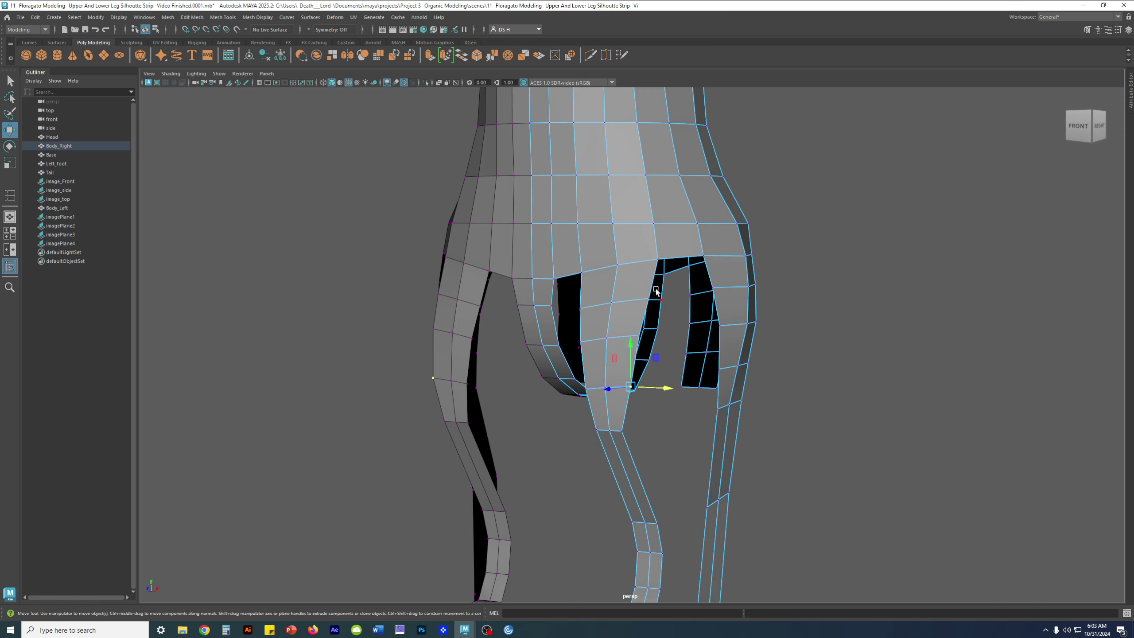
pyautogui.keyDown('alt'); pyautogui.moveTo(654, 334); pyautogui.dragTo(627, 288); pyautogui.keyUp('alt')
pyautogui.click(652, 289)
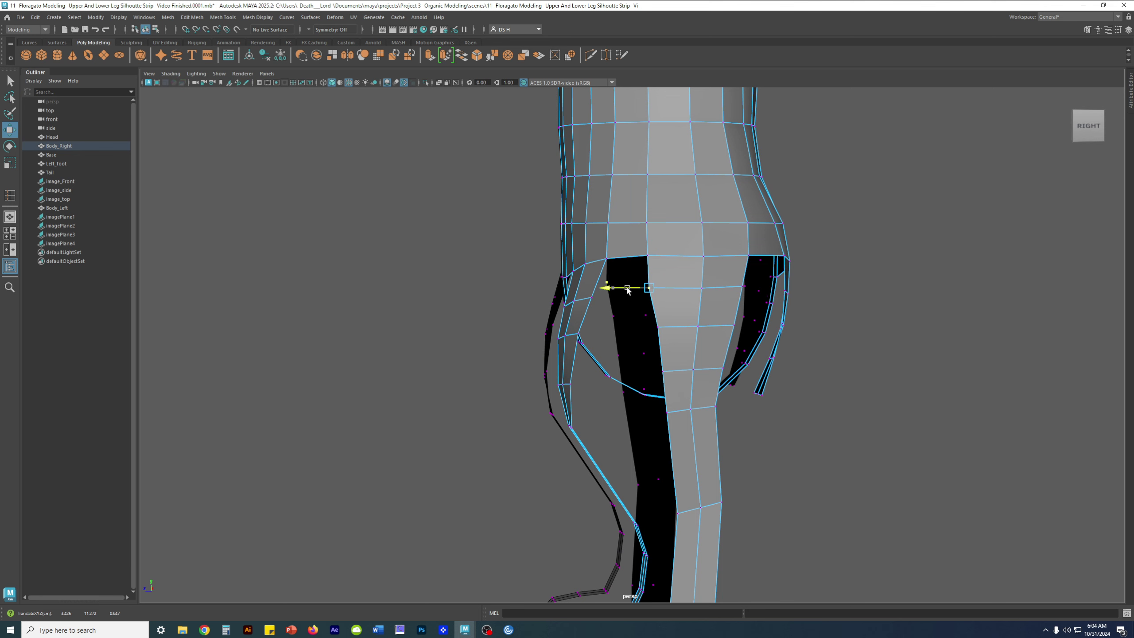
pyautogui.click(659, 326)
pyautogui.moveTo(635, 330); pyautogui.dragTo(629, 330)
pyautogui.click(663, 372)
pyautogui.keyDown('alt'); pyautogui.moveTo(666, 379); pyautogui.dragTo(614, 371); pyautogui.keyUp('alt')
# From the front, refine the sideways position of the outer-edge vertices on the front strip's top and middle new rows.
pyautogui.keyDown('alt'); pyautogui.moveTo(633, 245); pyautogui.dragTo(730, 299); pyautogui.keyUp('alt')
pyautogui.click(632, 303)
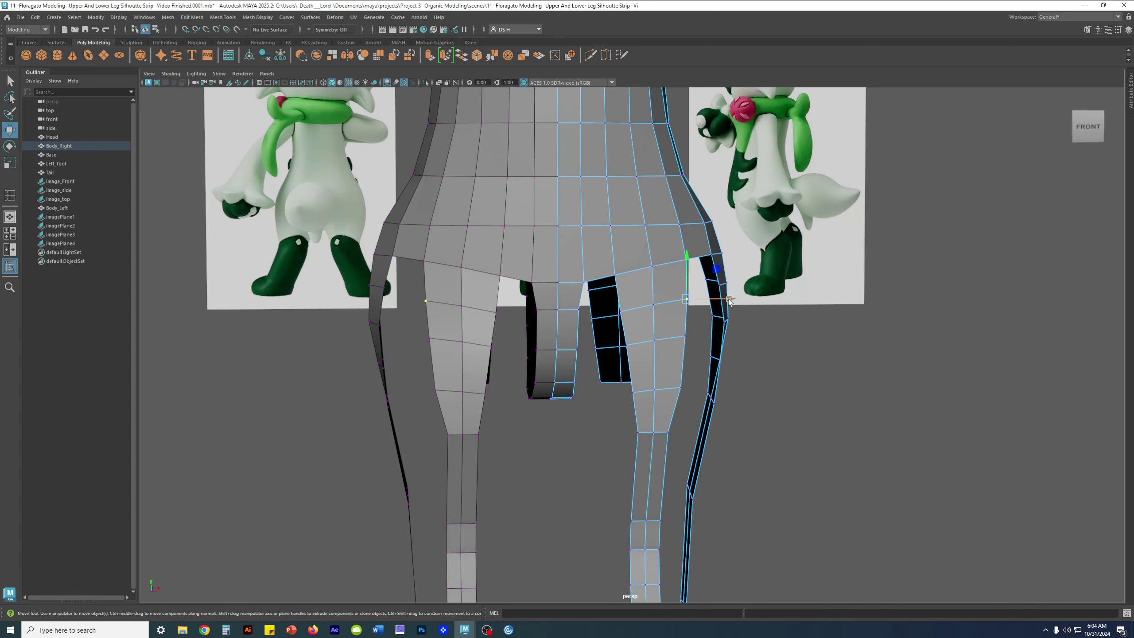
pyautogui.click(685, 336)
pyautogui.moveTo(709, 336); pyautogui.dragTo(668, 360)
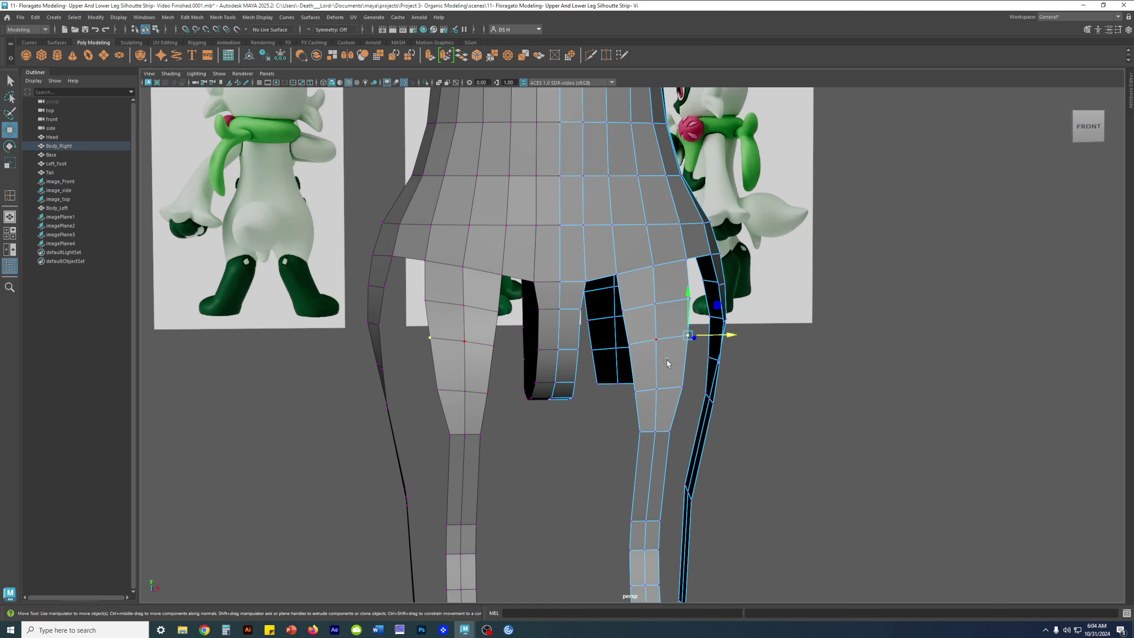
# Select the edges of the front strip's middle new row and lower them slightly.
pyautogui.moveTo(668, 360); pyautogui.dragTo(670, 303, button='right')
pyautogui.click(667, 340)
pyautogui.moveTo(658, 304); pyautogui.dragTo(657, 302)
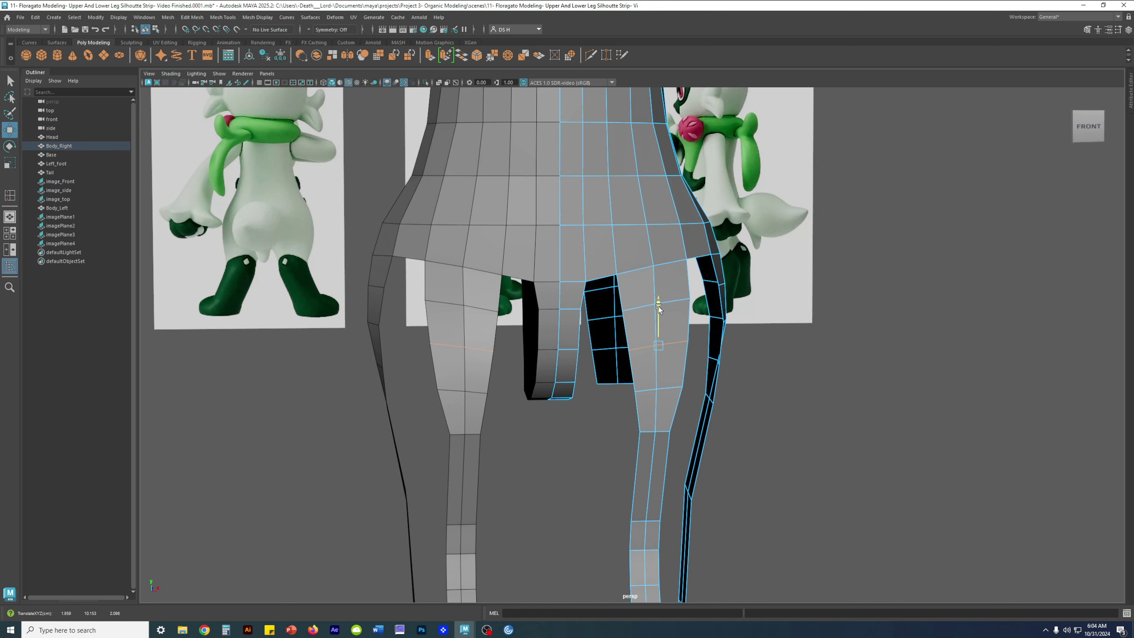
# Adjust the sideways position of the centre-line vertices on the front leg strip's three thigh rows and check the smoothed result.
pyautogui.click(656, 305)
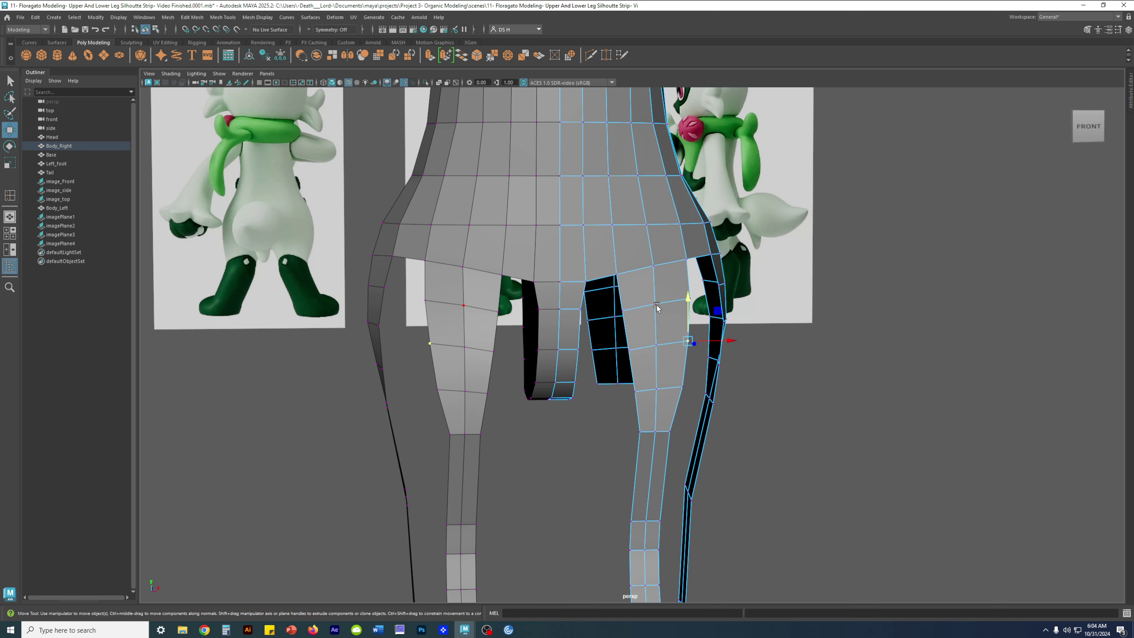
pyautogui.moveTo(655, 283); pyautogui.dragTo(682, 263)
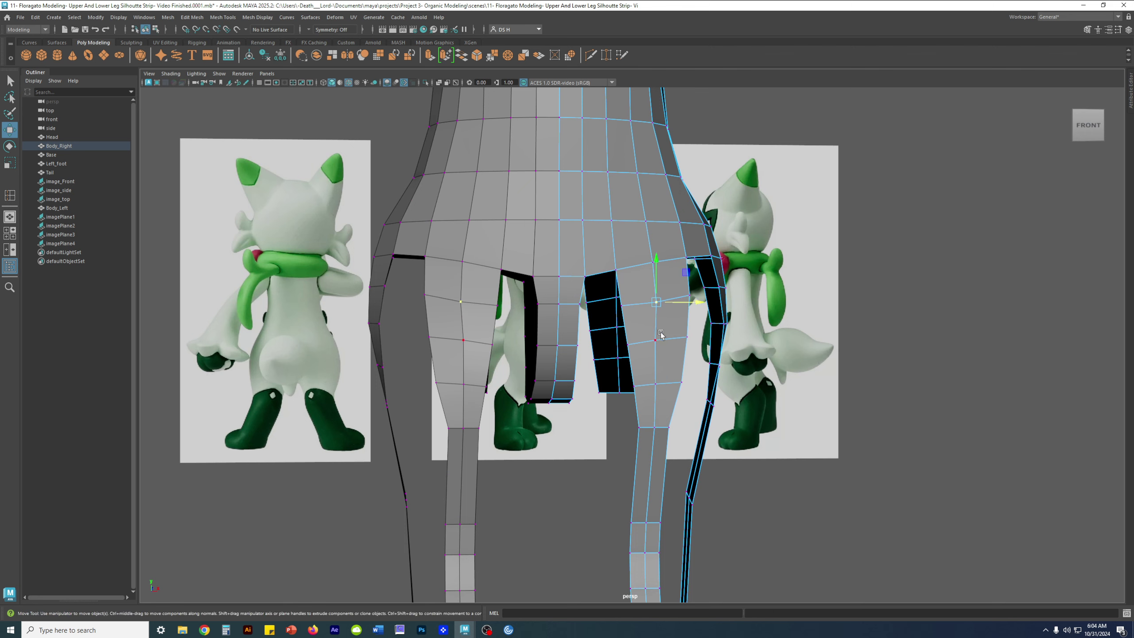
pyautogui.click(675, 342)
pyautogui.click(678, 382)
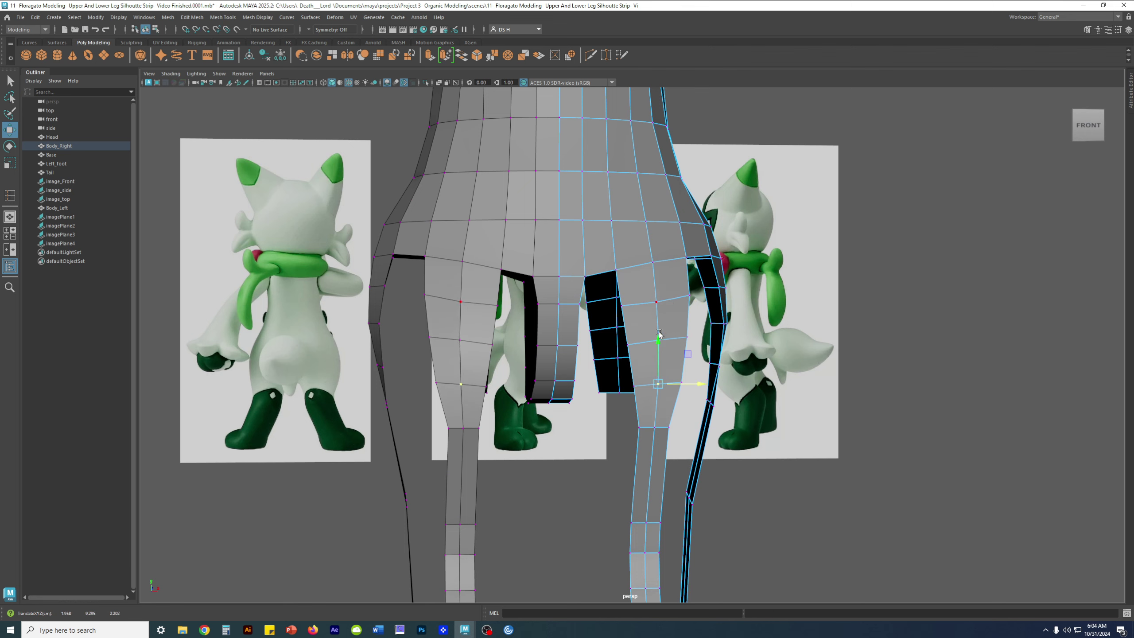
pyautogui.press('3')
pyautogui.press('1')
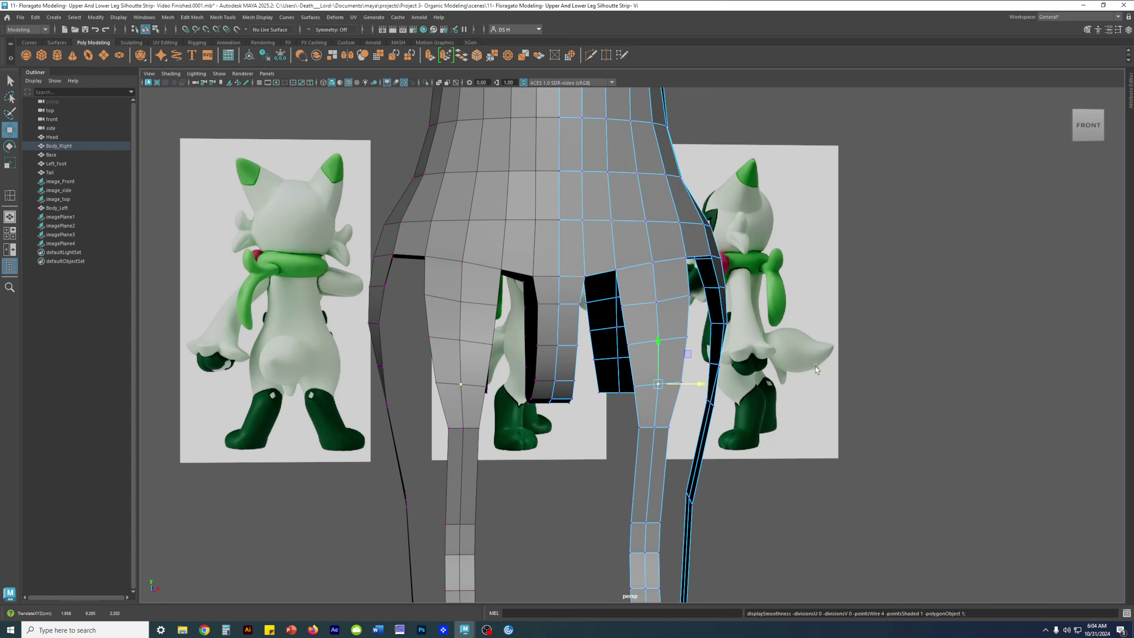
# Nudge the outer-edge vertices on the front strip's middle and top thigh rows sideways to round the thigh.
pyautogui.keyDown('alt'); pyautogui.moveTo(815, 366); pyautogui.dragTo(781, 347); pyautogui.keyUp('alt')
pyautogui.click(784, 367)
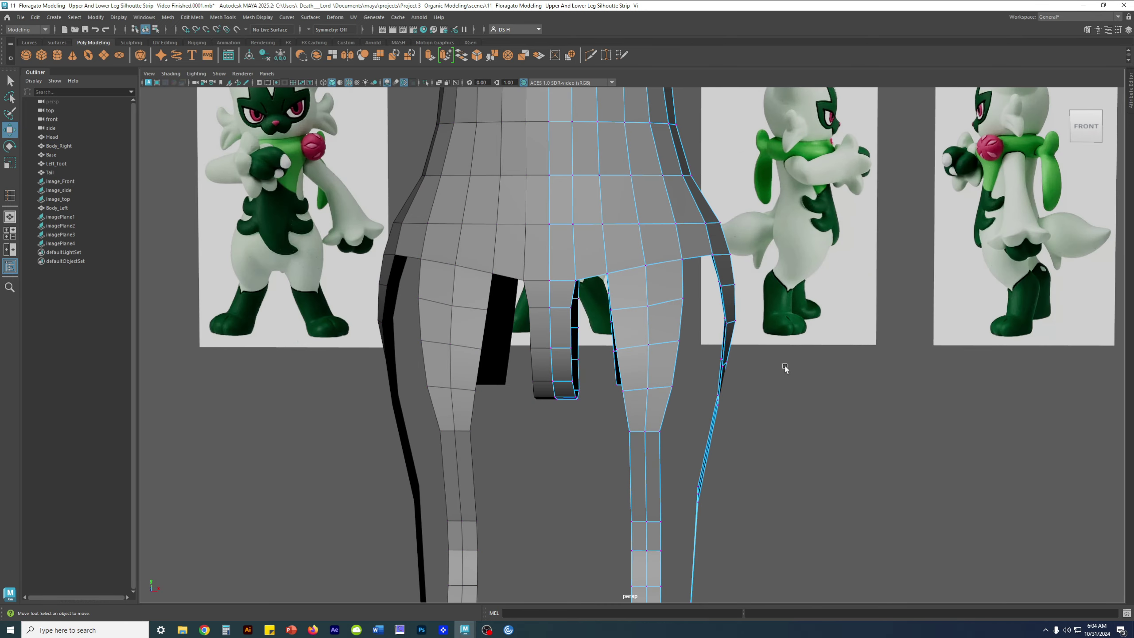
pyautogui.click(680, 342)
pyautogui.moveTo(710, 342); pyautogui.dragTo(713, 344)
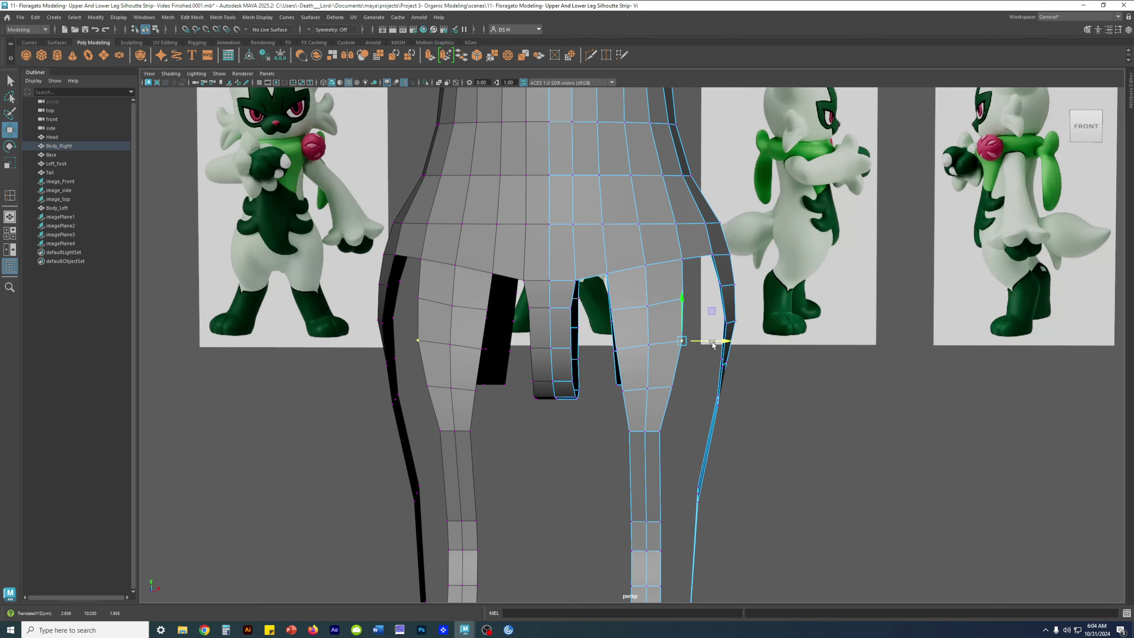
pyautogui.click(682, 298)
pyautogui.moveTo(706, 298); pyautogui.dragTo(583, 265)
pyautogui.click(678, 307)
# Move the front-edge vertices on the outer leg strip's middle and top thigh rows outward.
pyautogui.keyDown('alt'); pyautogui.moveTo(663, 285); pyautogui.dragTo(871, 377); pyautogui.keyUp('alt')
pyautogui.click(710, 291)
pyautogui.click(721, 285)
pyautogui.scroll(5, 871, 378)
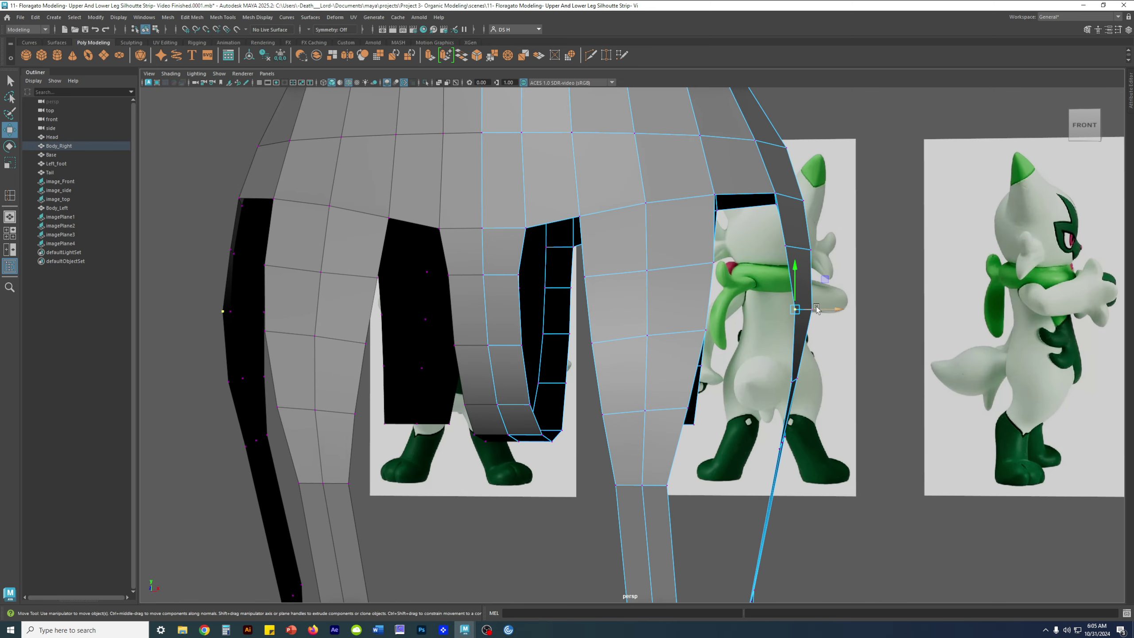
pyautogui.click(788, 249)
pyautogui.moveTo(824, 246); pyautogui.dragTo(827, 247)
# From the side, shift the front-edge vertices of the outer strip's three thigh rows slightly forward.
pyautogui.keyDown('alt'); pyautogui.moveTo(839, 259); pyautogui.dragTo(712, 261); pyautogui.keyUp('alt')
pyautogui.moveTo(595, 249); pyautogui.dragTo(593, 251)
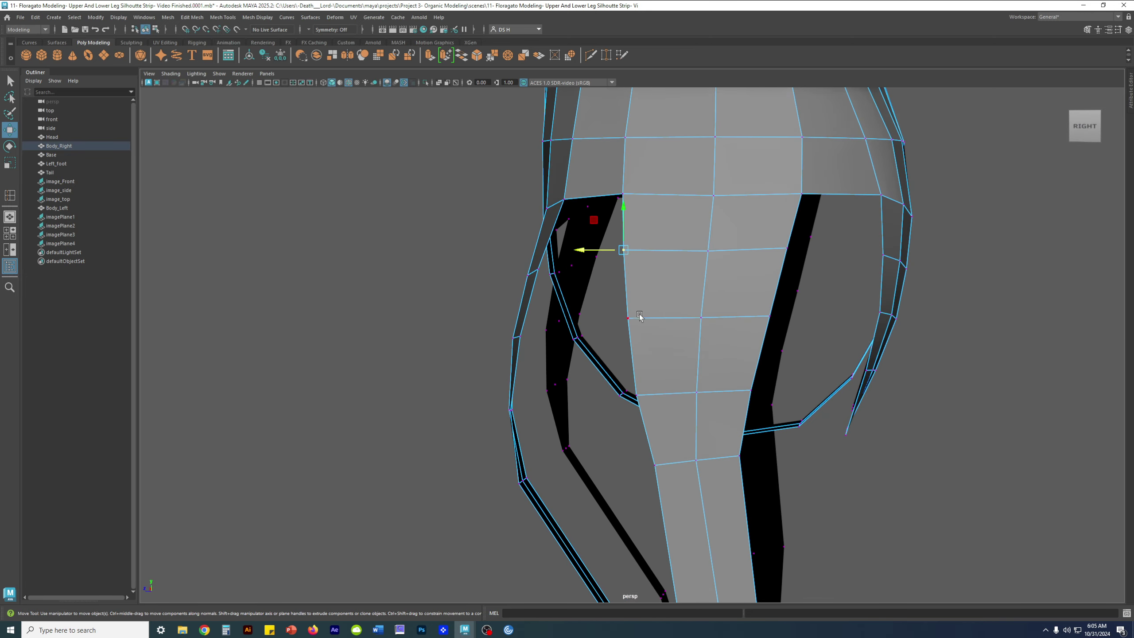
pyautogui.click(628, 318)
pyautogui.moveTo(600, 319); pyautogui.dragTo(594, 319)
pyautogui.click(630, 397)
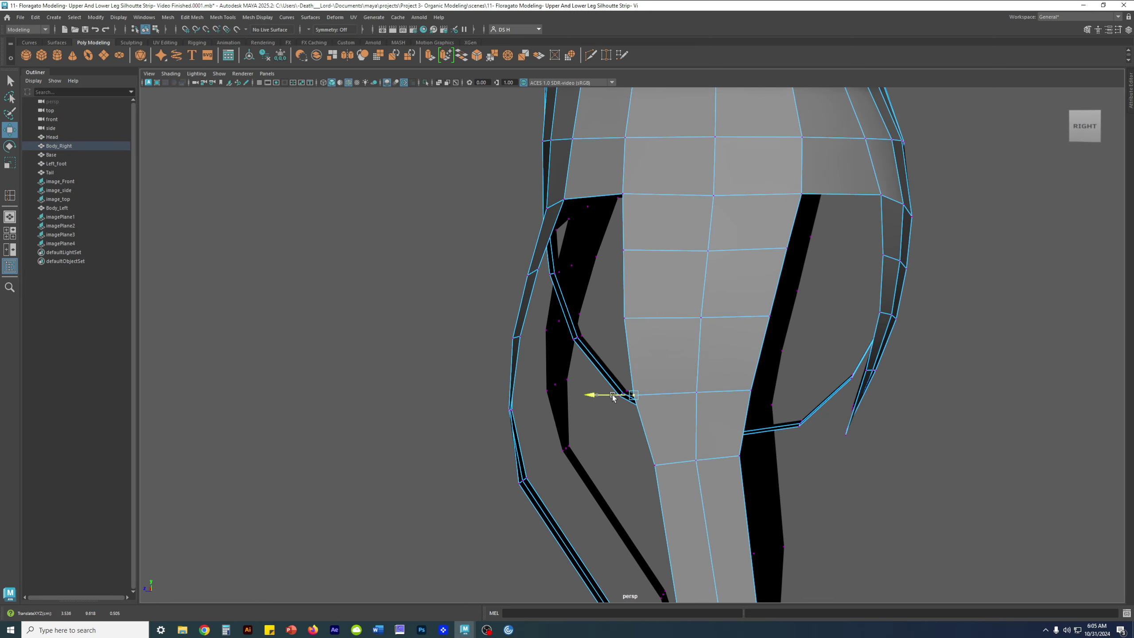
pyautogui.click(624, 250)
# With the body smoothed, select the two bottom edges of the back leg strip and lower them slightly.
pyautogui.keyDown('alt'); pyautogui.moveTo(625, 253); pyautogui.dragTo(689, 286); pyautogui.keyUp('alt')
pyautogui.moveTo(791, 204); pyautogui.dragTo(859, 181, button='right')
pyautogui.click(951, 319)
pyautogui.keyDown('alt'); pyautogui.moveTo(763, 380); pyautogui.dragTo(720, 217); pyautogui.keyUp('alt')
pyautogui.click(663, 275)
pyautogui.press('F10')
pyautogui.doubleClick(671, 313)
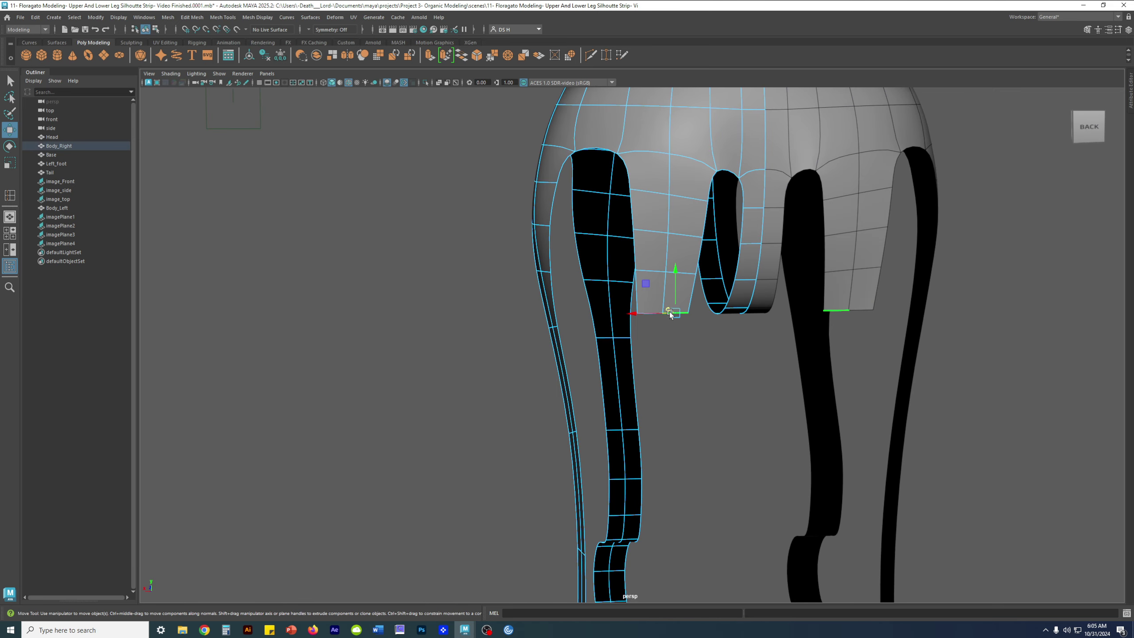
pyautogui.click(675, 313)
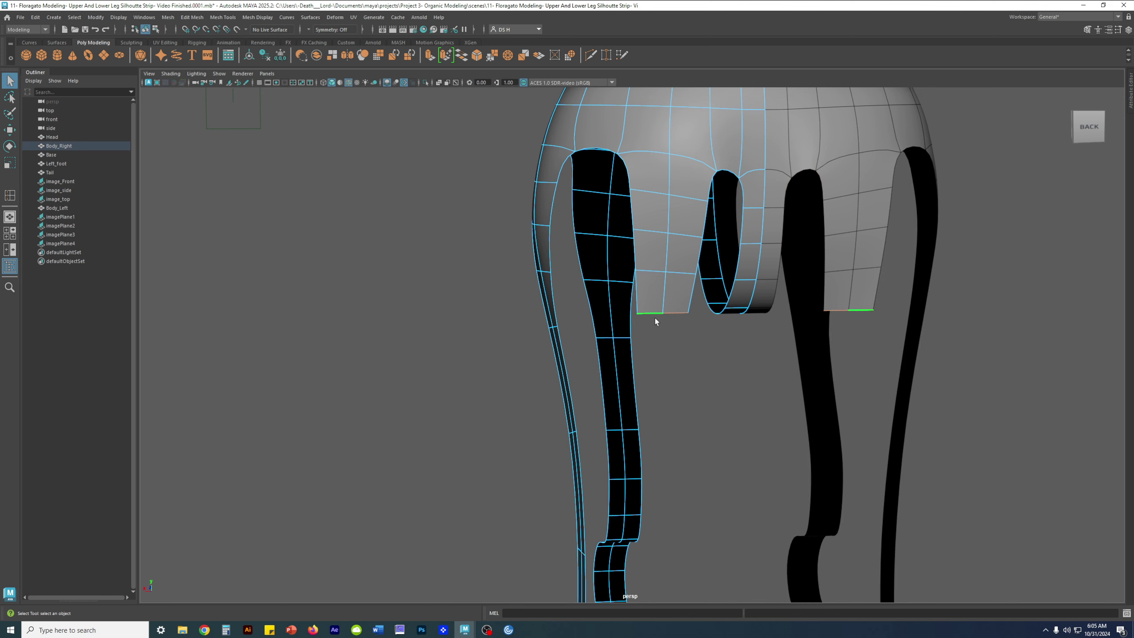
pyautogui.keyDown('alt'); pyautogui.moveTo(655, 317); pyautogui.dragTo(643, 251); pyautogui.keyUp('alt')
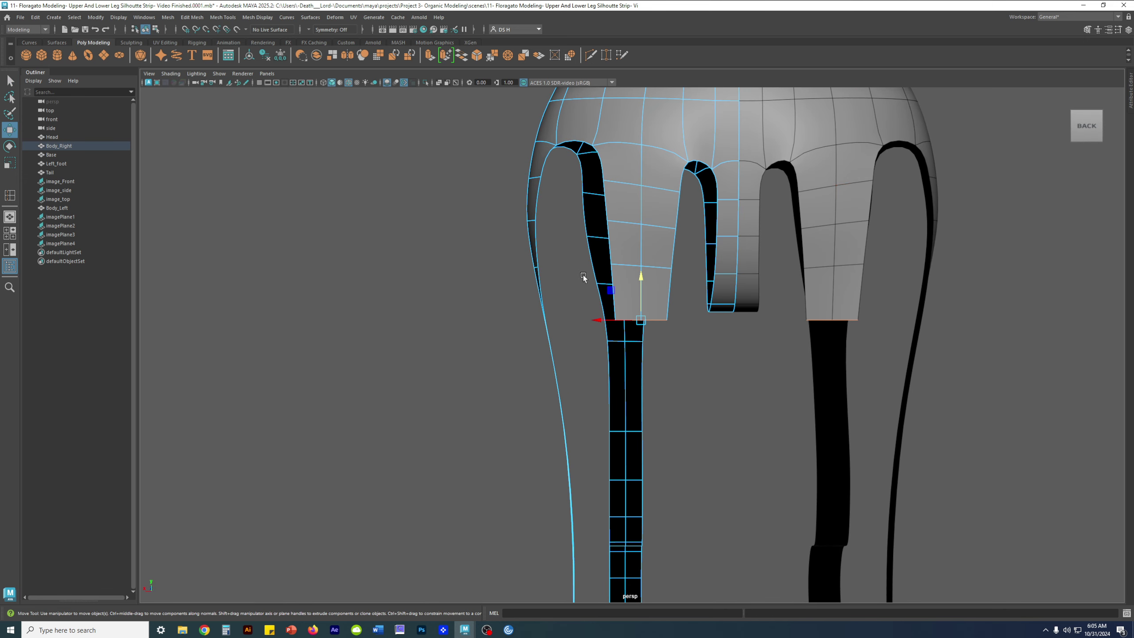
# Inspect the smoothed leg strips from the back, side and front.
pyautogui.keyDown('alt'); pyautogui.moveTo(664, 271); pyautogui.dragTo(647, 275); pyautogui.keyUp('alt')
pyautogui.moveTo(645, 270); pyautogui.dragTo(588, 265, button='right')
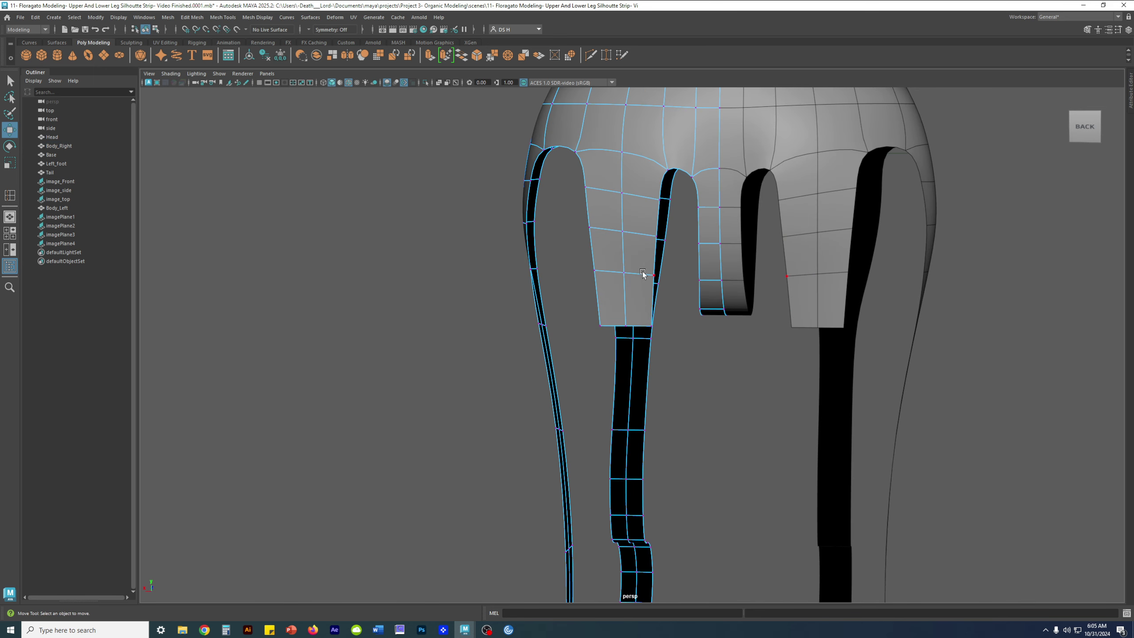
pyautogui.keyDown('alt'); pyautogui.moveTo(559, 273); pyautogui.dragTo(744, 274); pyautogui.keyUp('alt')
pyautogui.moveTo(754, 239); pyautogui.dragTo(825, 160, button='right')
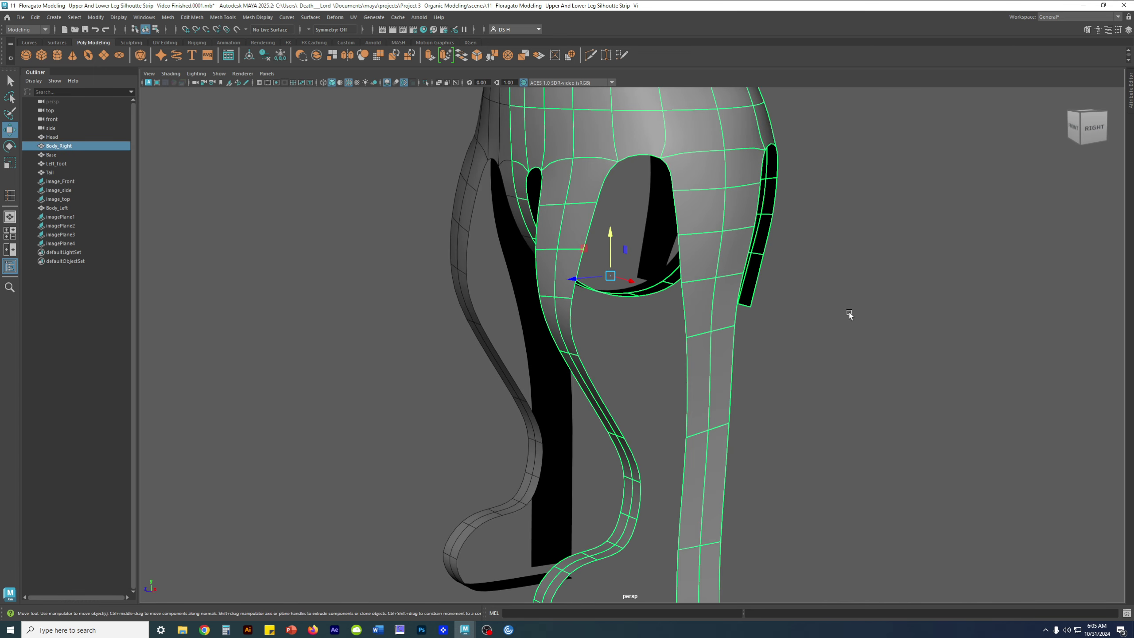
pyautogui.keyDown('alt'); pyautogui.moveTo(590, 315); pyautogui.dragTo(663, 304); pyautogui.keyUp('alt')
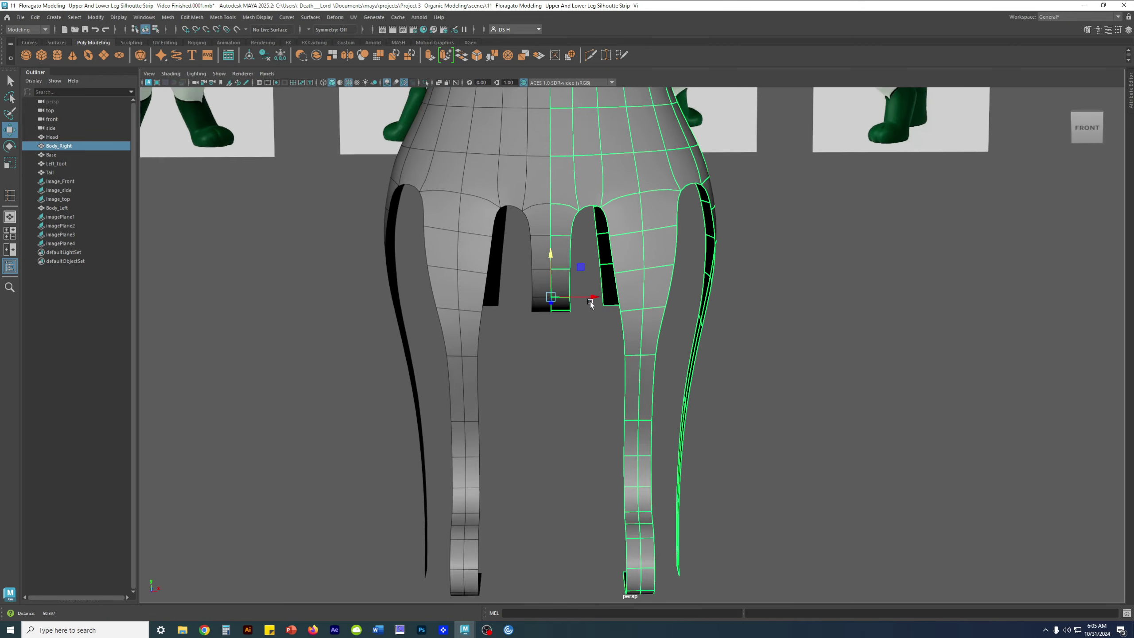
pyautogui.scroll(-2, 663, 304)
pyautogui.click(833, 353)
# In the unsmoothed view, select the back strip's lower and middle edge rows in turn and reposition them vertically.
pyautogui.keyDown('alt'); pyautogui.moveTo(882, 359); pyautogui.dragTo(664, 275); pyautogui.keyUp('alt')
pyautogui.click(671, 324)
pyautogui.click(782, 273)
pyautogui.click(659, 272)
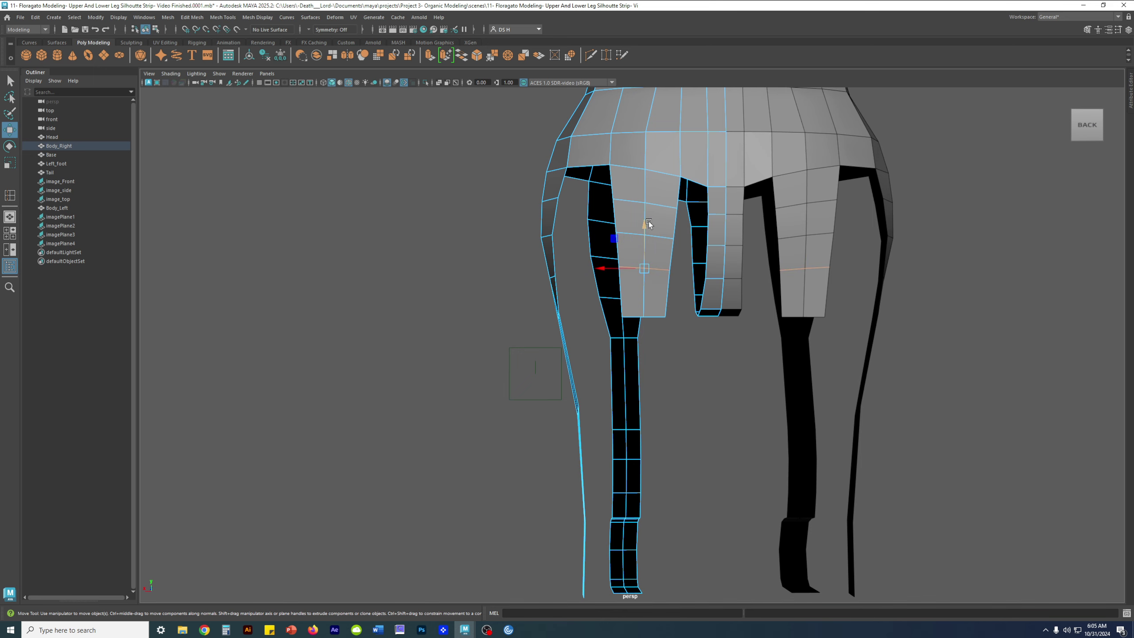
pyautogui.moveTo(646, 223); pyautogui.dragTo(844, 314)
pyautogui.doubleClick(660, 235)
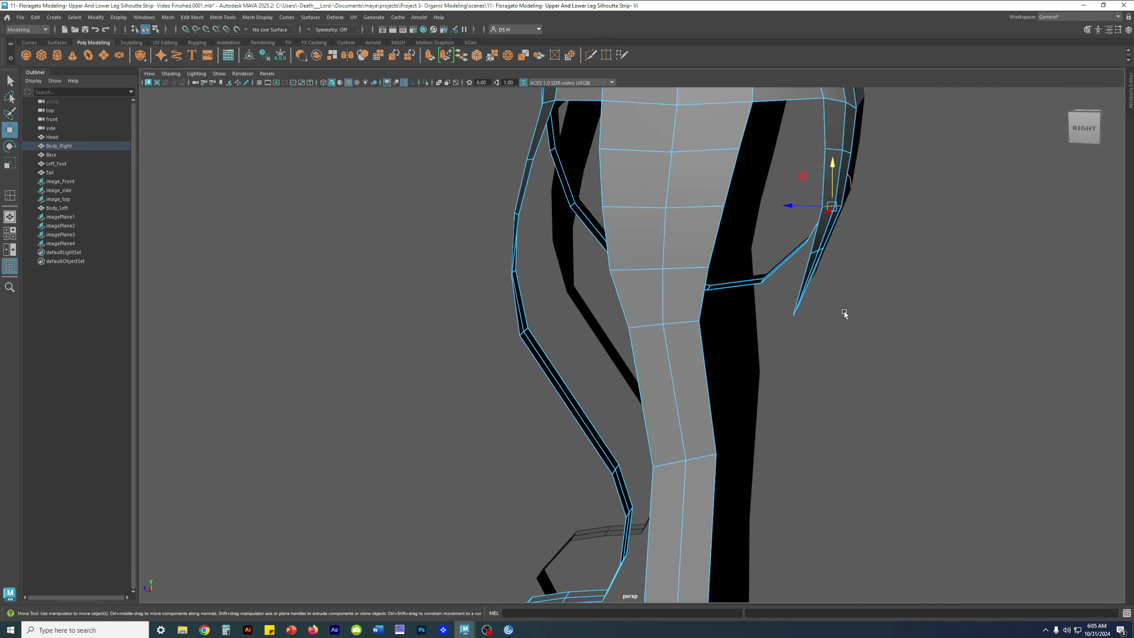
# Smooth the body preview, clear the selection and save an incremental version of the scene.
pyautogui.keyDown('alt'); pyautogui.moveTo(844, 314); pyautogui.dragTo(756, 187, button='right'); pyautogui.keyUp('alt')
pyautogui.press('3')
pyautogui.click(917, 271)
pyautogui.keyDown('alt'); pyautogui.moveTo(916, 271); pyautogui.dragTo(866, 305); pyautogui.keyUp('alt')
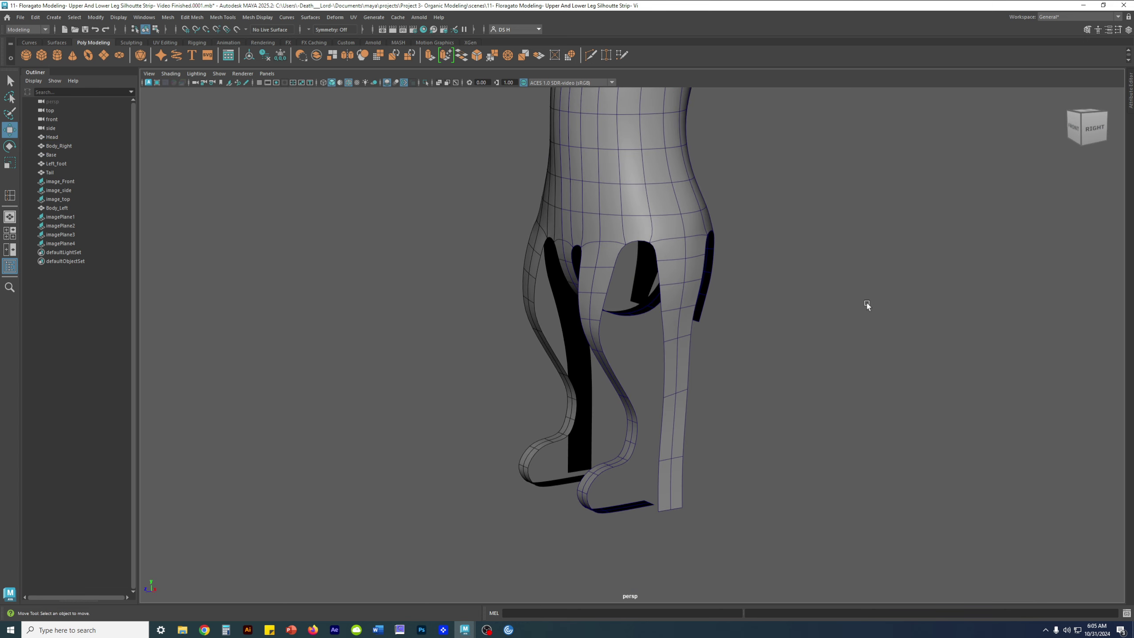
pyautogui.hotkey('ctrl', 'alt', 's')
# In the front orthographic view, select the outer strip's vertices from the shin down to the foot and move them slightly inward.
pyautogui.keyDown('alt'); pyautogui.moveTo(683, 326); pyautogui.dragTo(740, 315); pyautogui.keyUp('alt')
pyautogui.press('space')
pyautogui.press('space')
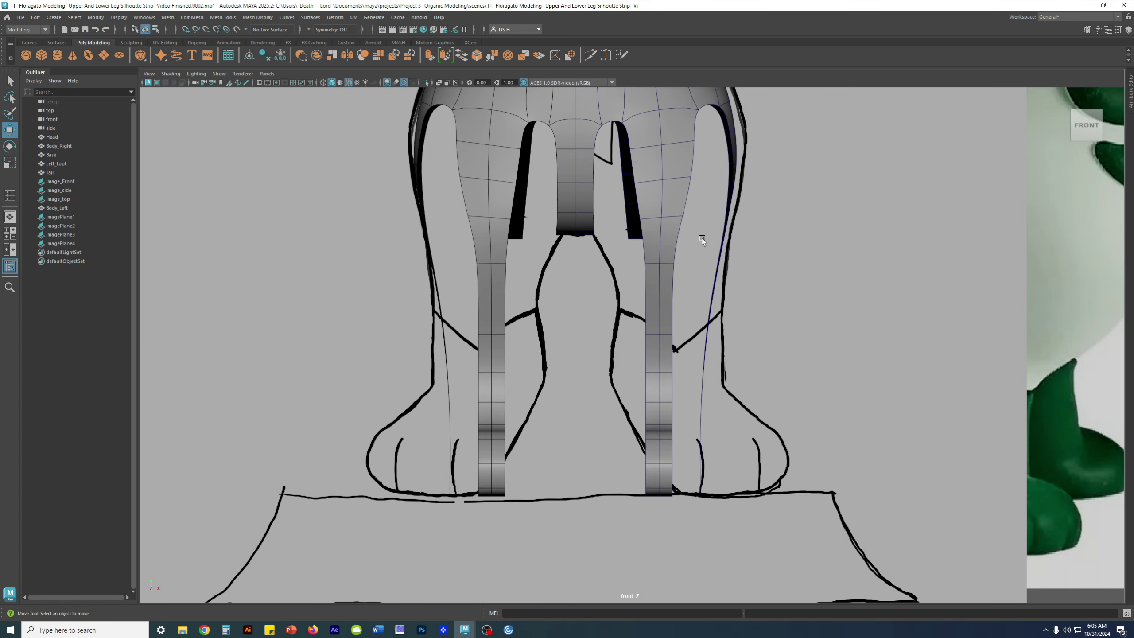
pyautogui.click(642, 181)
pyautogui.press('F9')
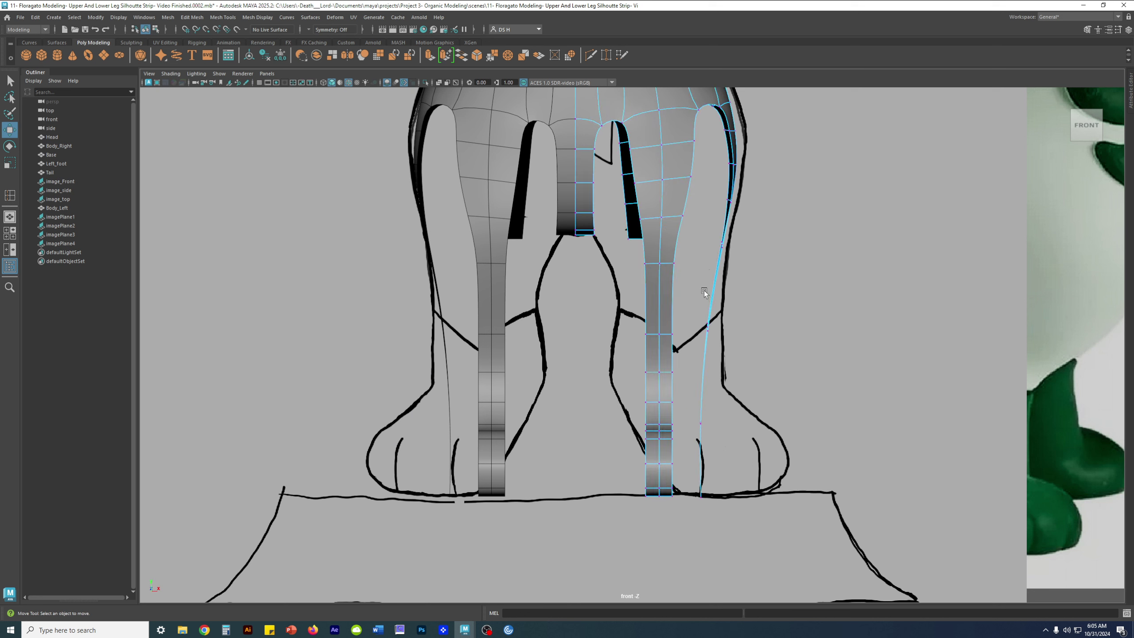
pyautogui.moveTo(698, 302); pyautogui.dragTo(861, 498)
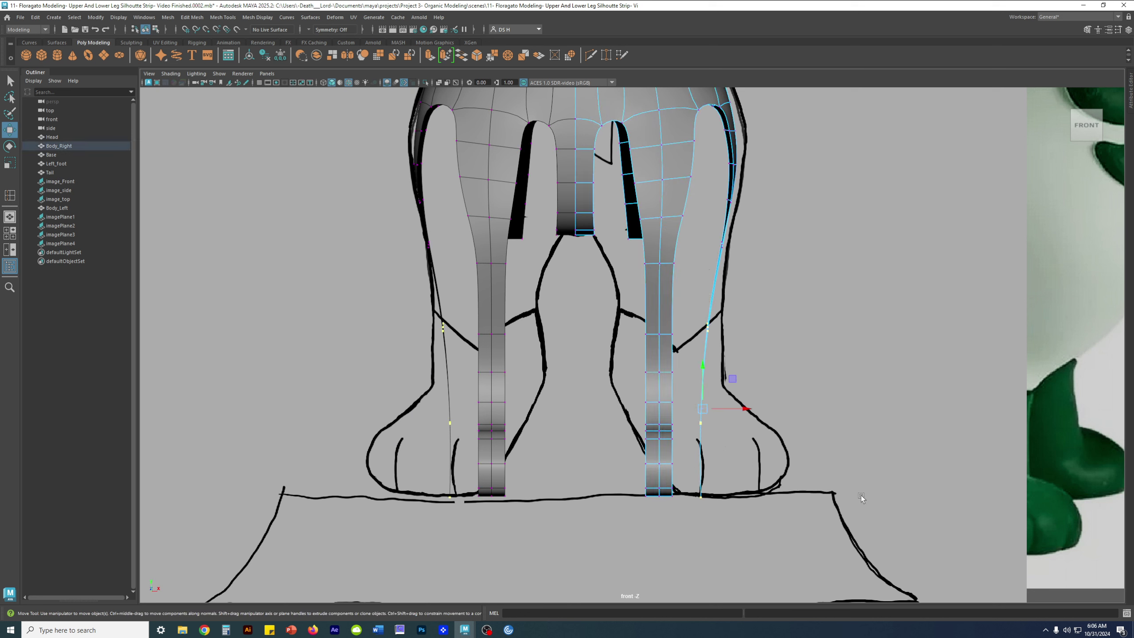
pyautogui.moveTo(742, 408); pyautogui.dragTo(739, 408)
# Adjust the sideways position of the outer strip's vertex rows at the lower thigh and upper shin to smooth its curve.
pyautogui.moveTo(740, 280); pyautogui.dragTo(688, 221)
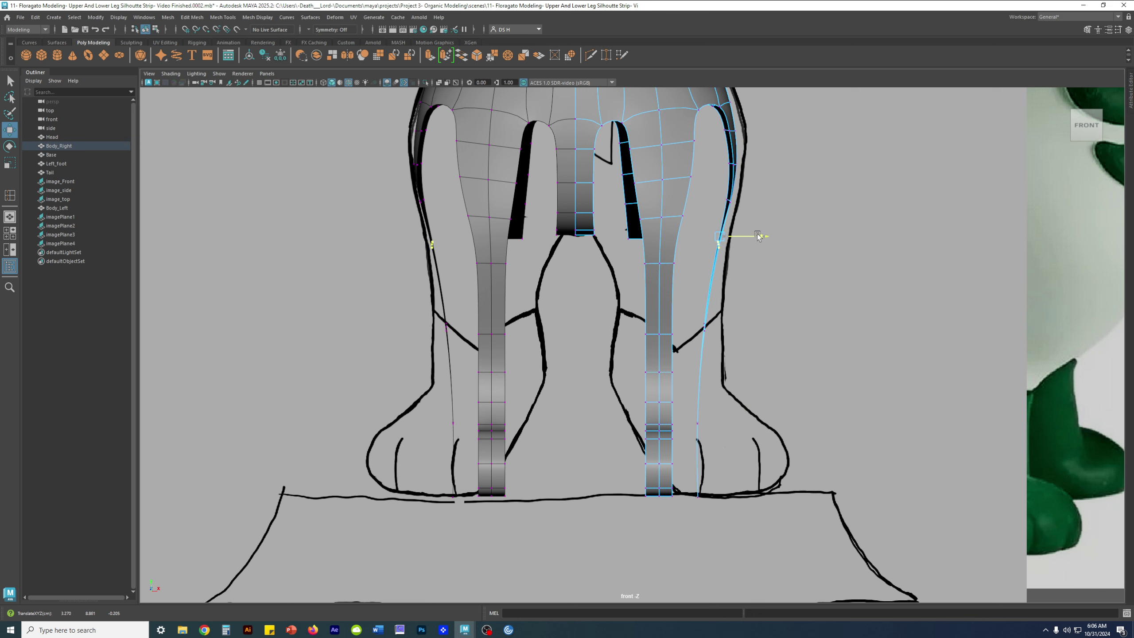
pyautogui.click(753, 232)
pyautogui.click(732, 157)
pyautogui.moveTo(731, 156); pyautogui.dragTo(558, 142, button='right')
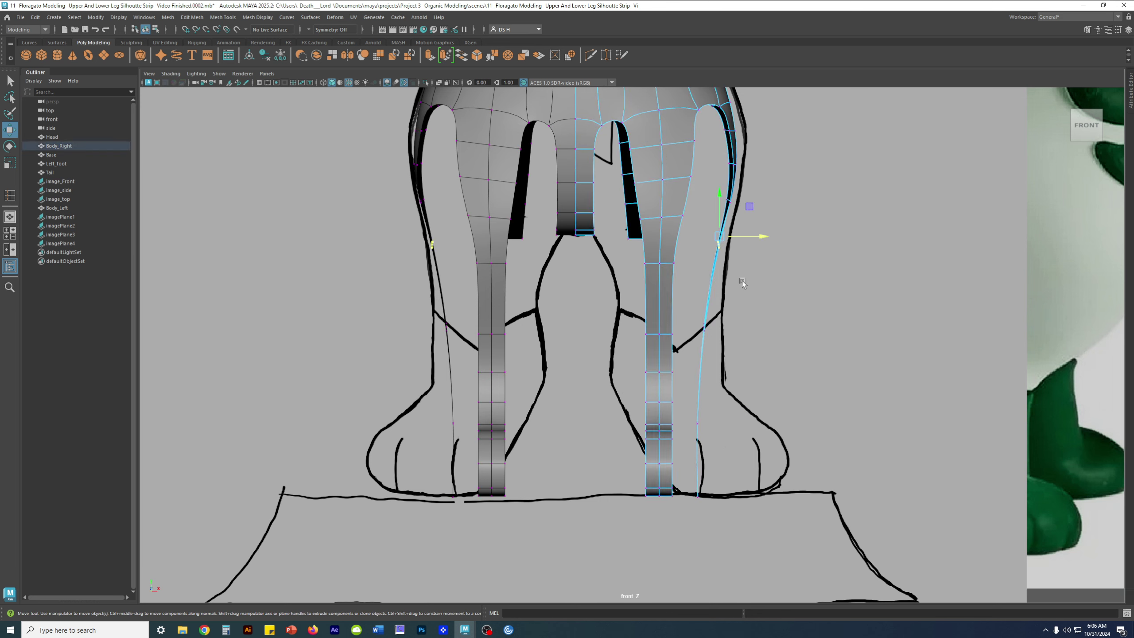
pyautogui.moveTo(687, 285); pyautogui.dragTo(730, 325)
pyautogui.scroll(2, 705, 329)
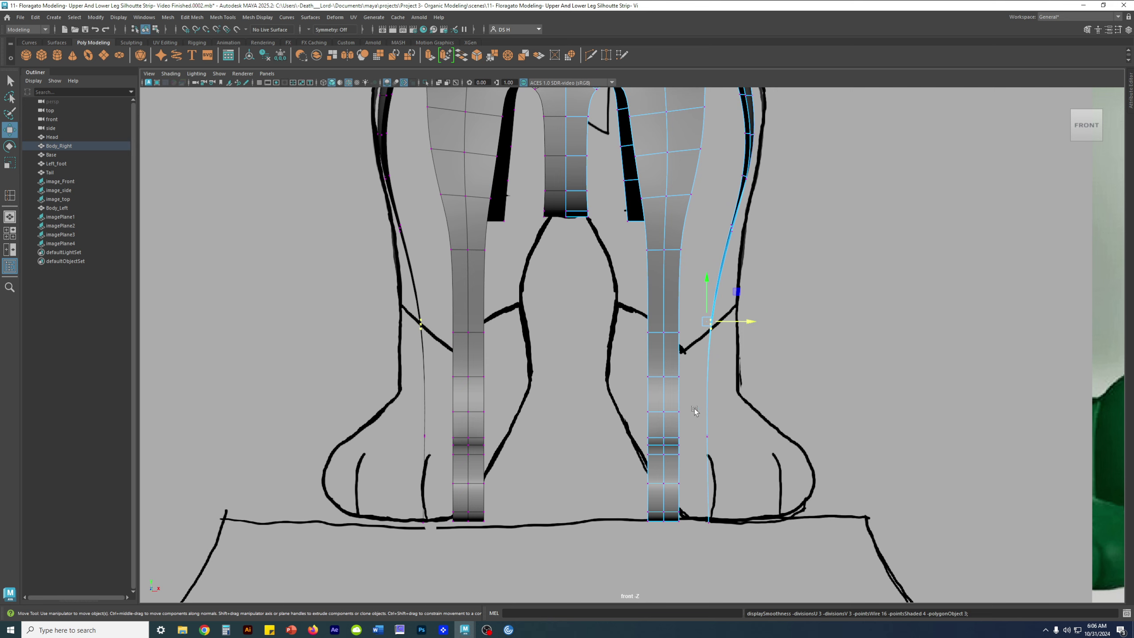
# Move the outer strip's two lowest vertex rows together slightly inward and clear the selection.
pyautogui.moveTo(696, 401); pyautogui.dragTo(733, 444)
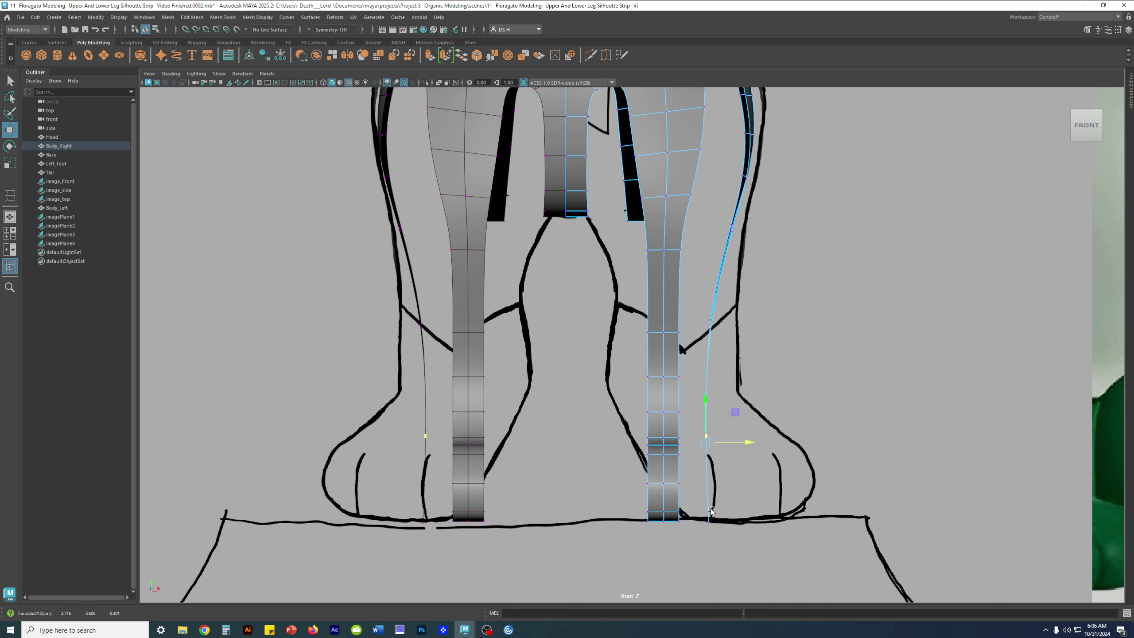
pyautogui.hotkey('ctrl', 'z')
pyautogui.moveTo(739, 544); pyautogui.dragTo(702, 427)
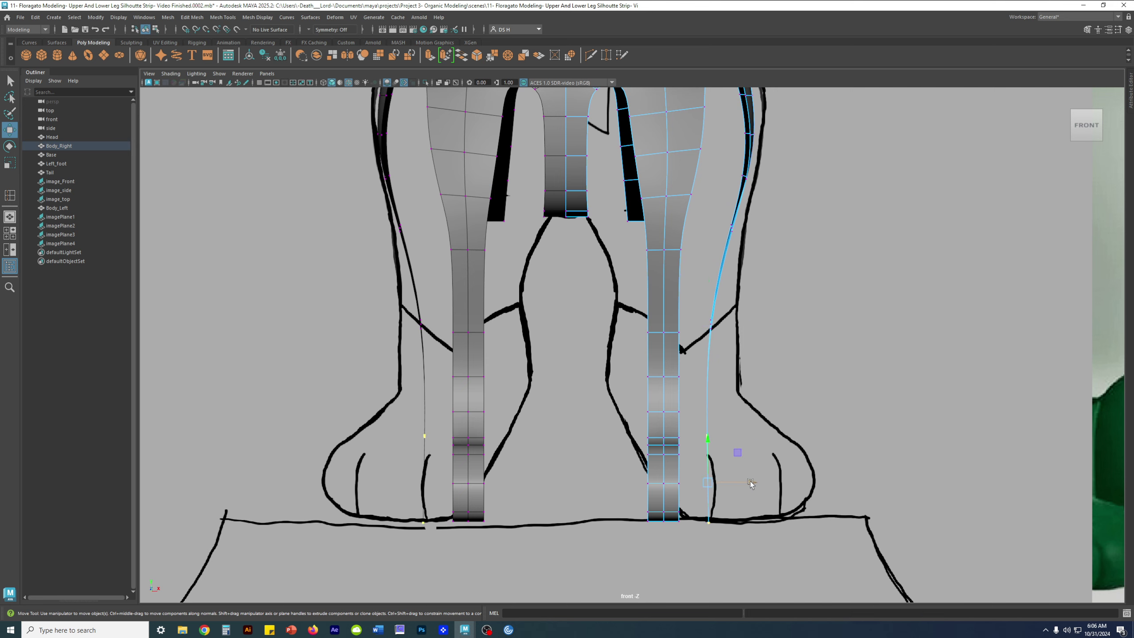
pyautogui.moveTo(749, 482); pyautogui.dragTo(745, 481)
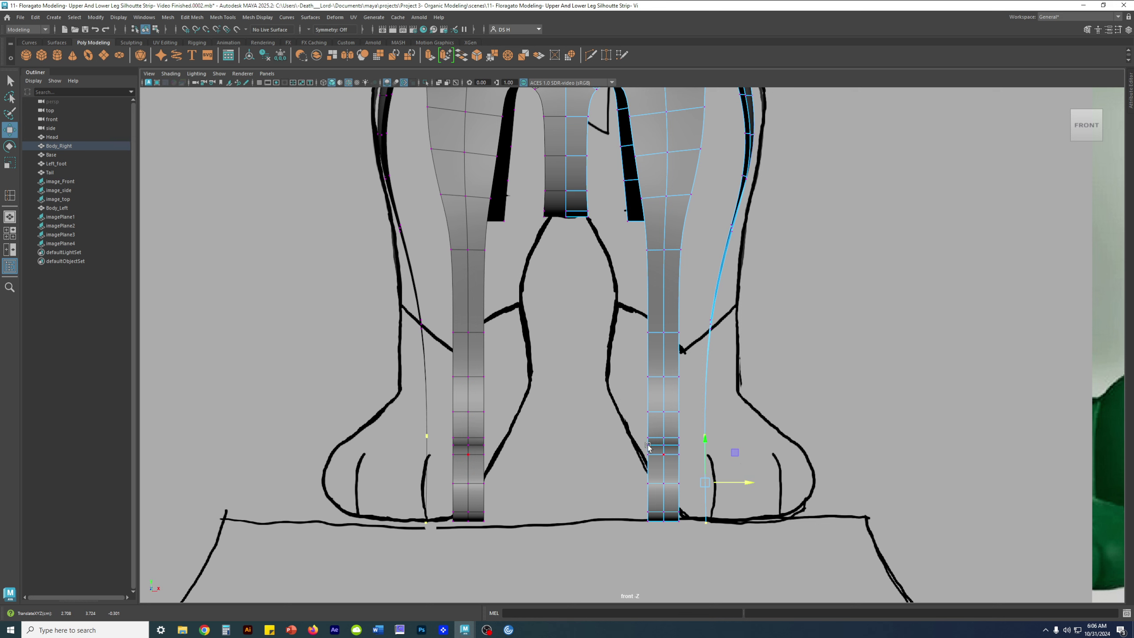
pyautogui.click(787, 487)
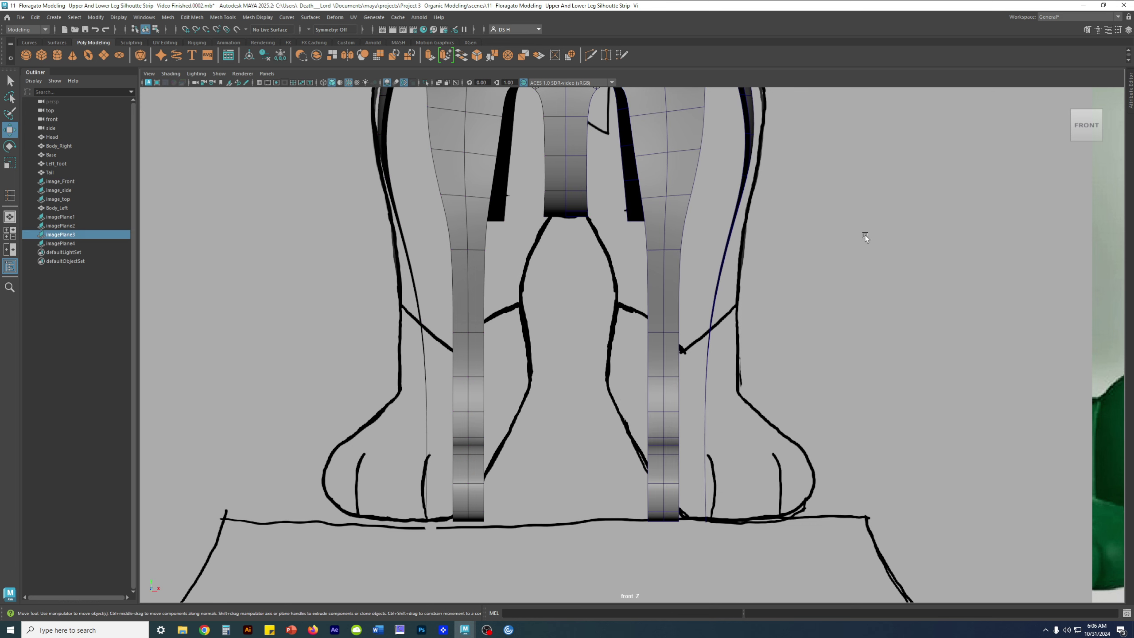
# Unsmooth the body and widen the front strip at the knee row, then adjust the inner-edge vertex on the row above.
pyautogui.click(679, 236)
pyautogui.press('1')
pyautogui.press('F9')
pyautogui.click(680, 242)
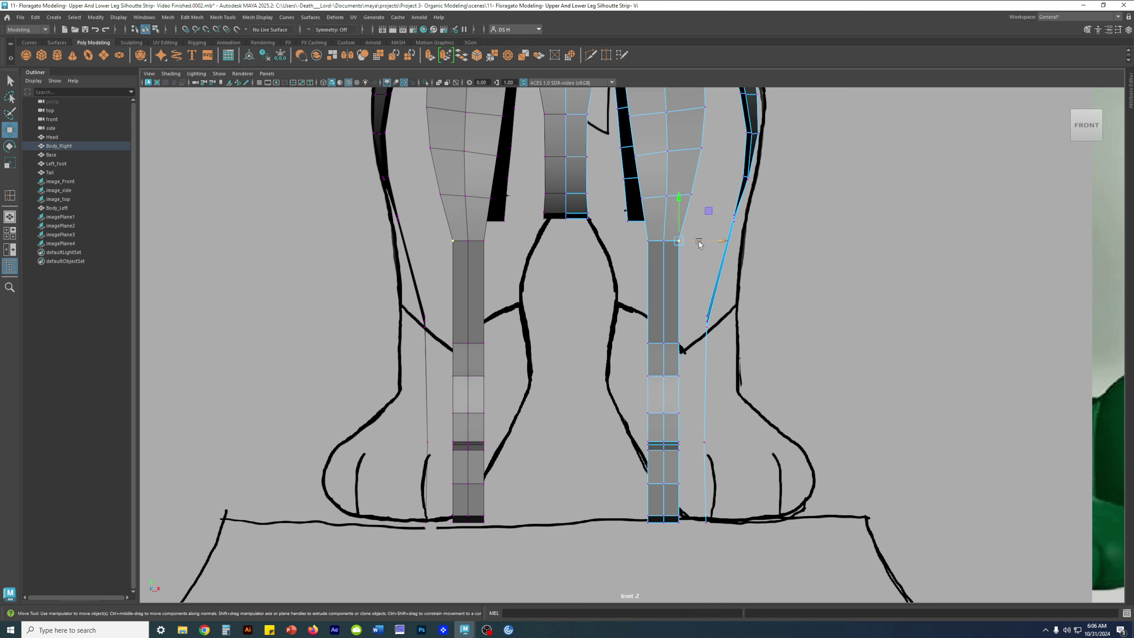
pyautogui.moveTo(700, 240); pyautogui.dragTo(659, 238)
pyautogui.click(654, 195)
pyautogui.click(647, 197)
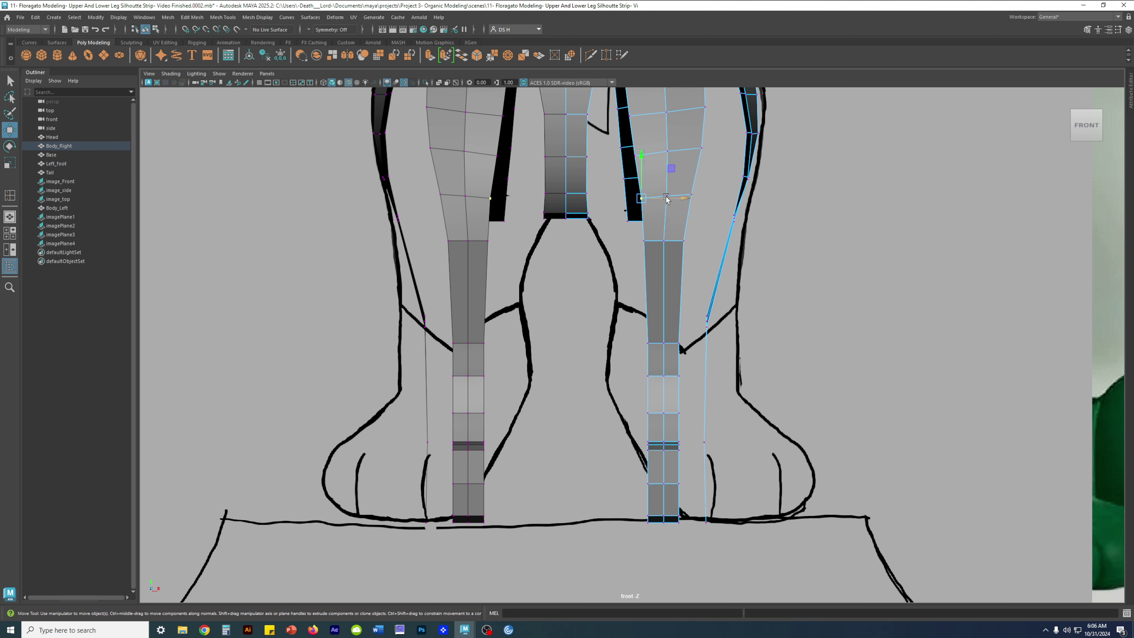
pyautogui.moveTo(666, 198); pyautogui.dragTo(663, 196)
pyautogui.doubleClick(648, 154)
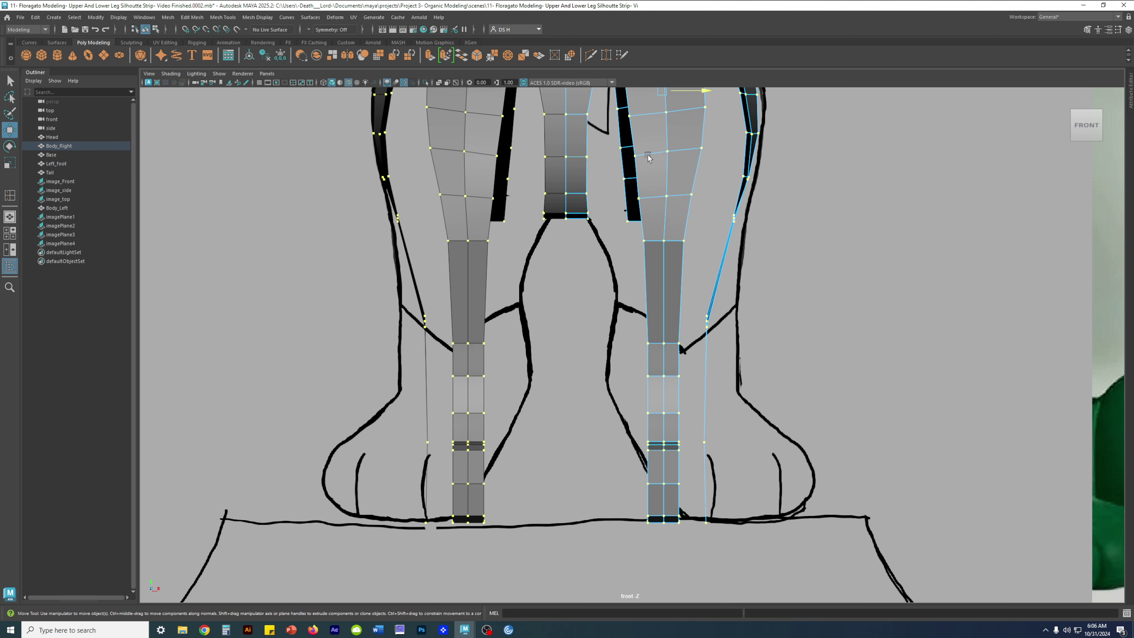
pyautogui.hotkey('ctrl', 'z')
# Adjust the sideways position of the inner-edge vertices on the front strip's middle and top thigh rows.
pyautogui.keyDown('alt'); pyautogui.moveTo(657, 156); pyautogui.dragTo(593, 281, button='middle'); pyautogui.keyUp('alt')
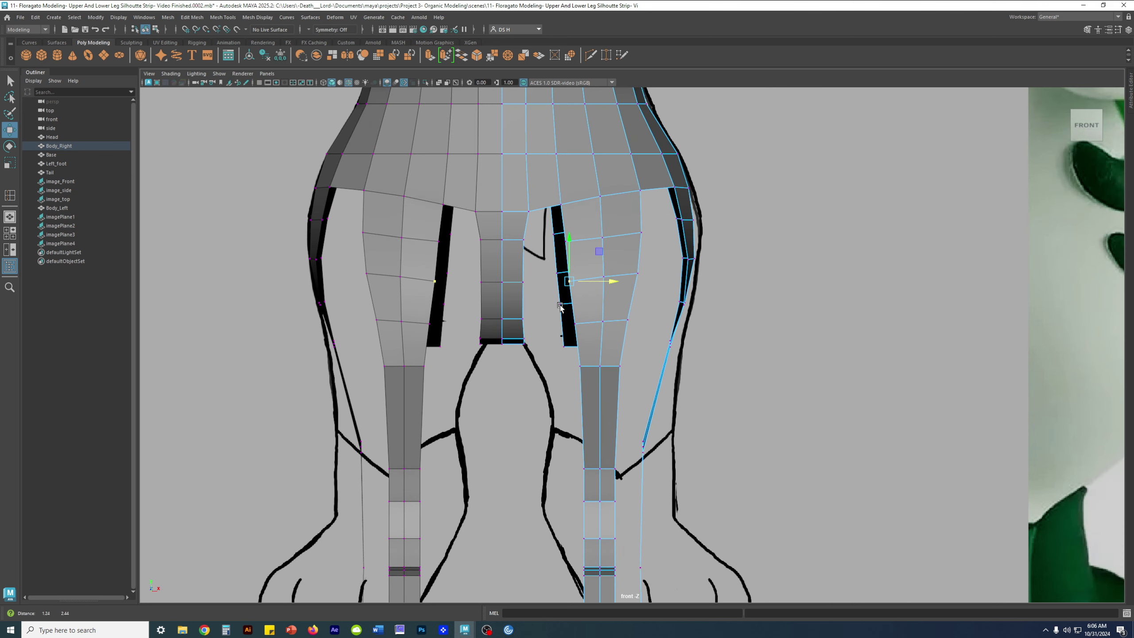
pyautogui.click(578, 251)
pyautogui.click(577, 251)
pyautogui.press('F9')
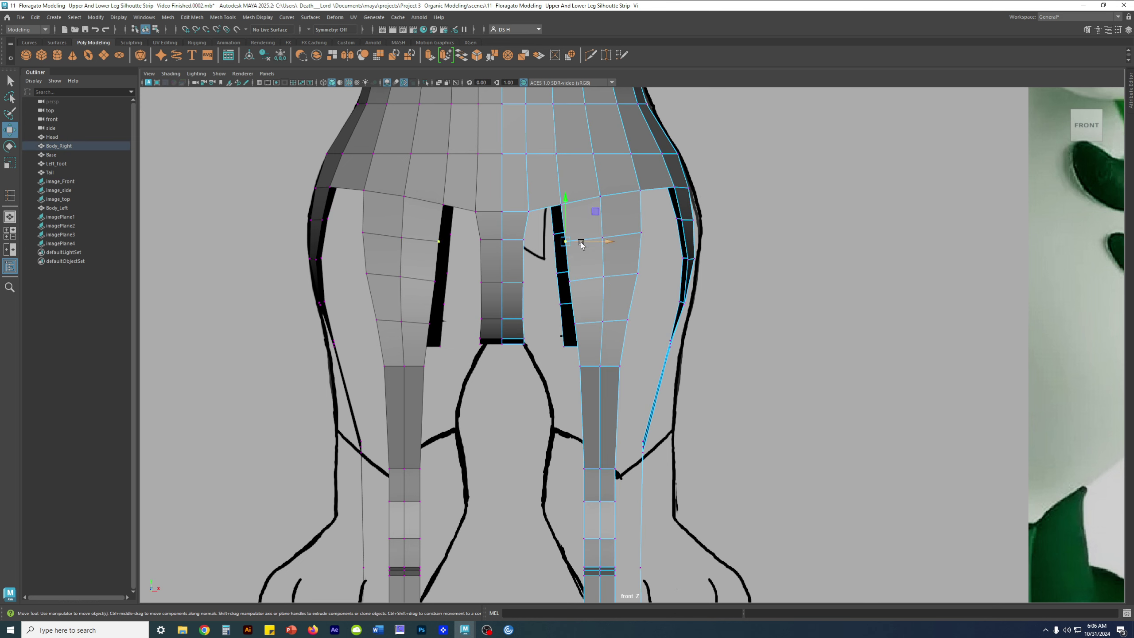
pyautogui.click(581, 242)
pyautogui.moveTo(584, 244); pyautogui.dragTo(583, 244)
# Move the side-edge vertices on the crotch strip's two upper rows slightly outward and return to object selection.
pyautogui.click(527, 239)
pyautogui.click(525, 281)
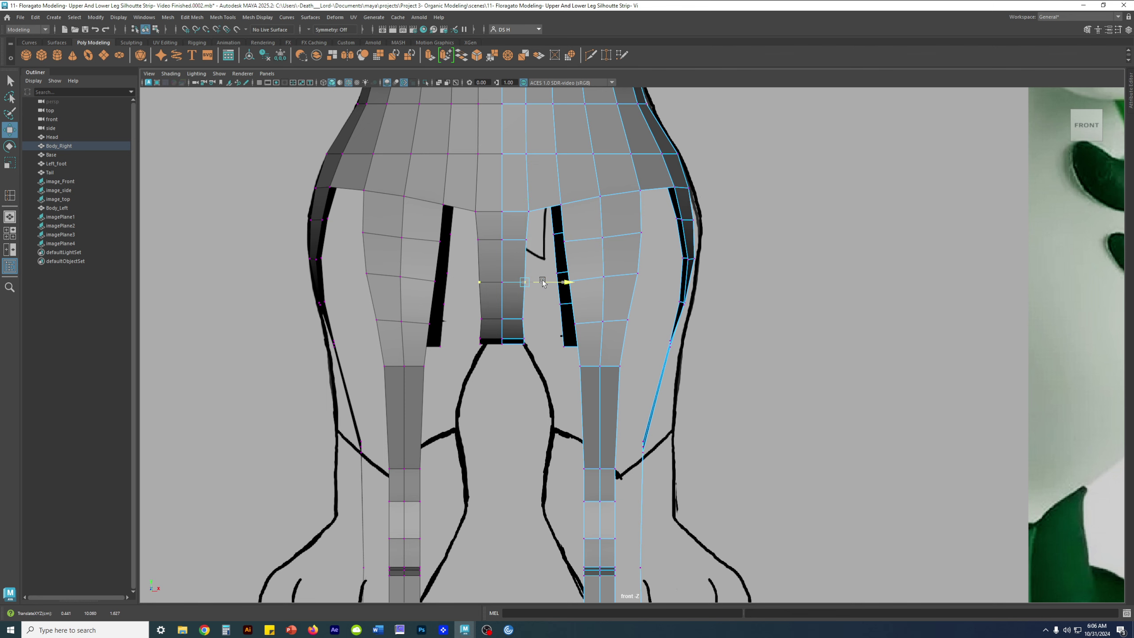
pyautogui.press('F8')
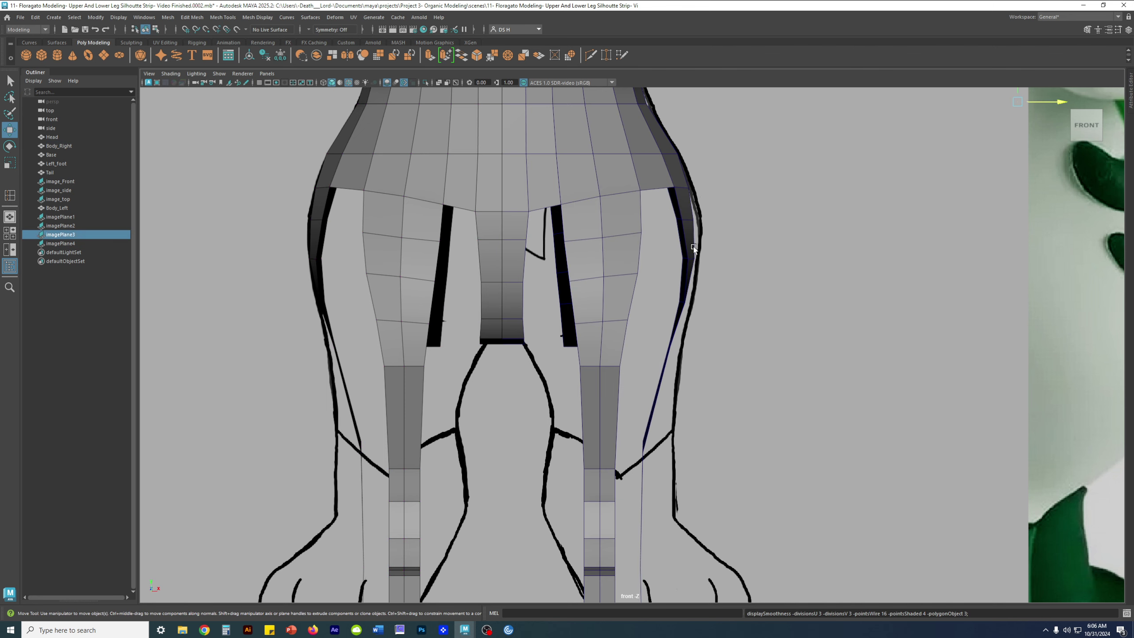
# Show the body in smooth preview and examine the leg strips from the side and front in perspective.
pyautogui.press('3')
pyautogui.click(737, 195)
pyautogui.press('space')
pyautogui.moveTo(767, 196); pyautogui.dragTo(767, 169)
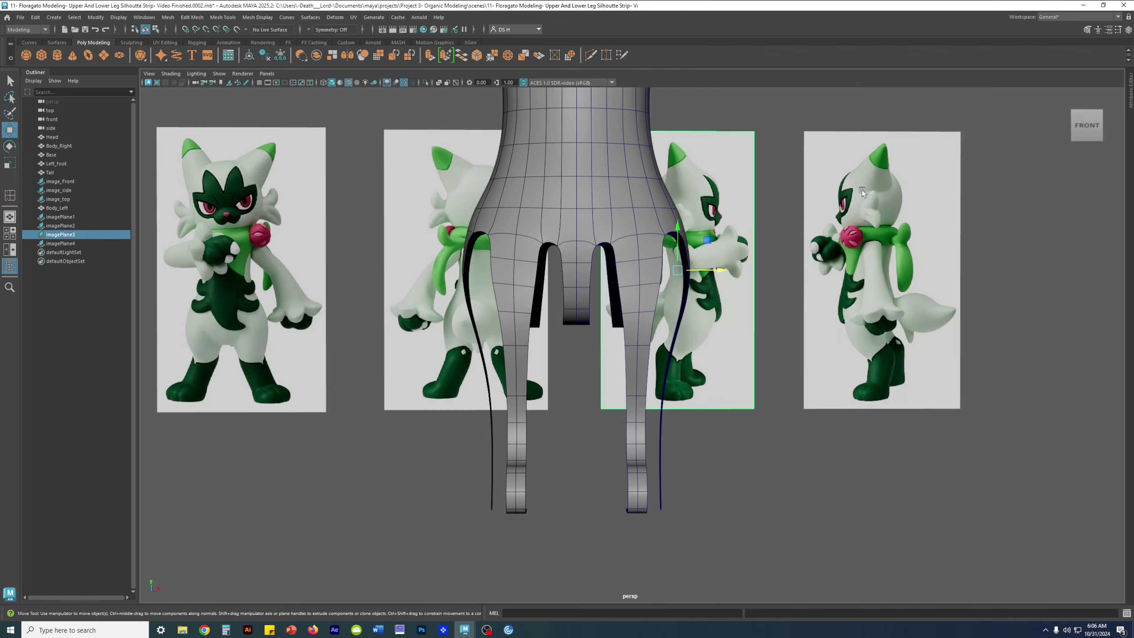
pyautogui.keyDown('alt'); pyautogui.moveTo(861, 190); pyautogui.dragTo(816, 223); pyautogui.keyUp('alt')
pyautogui.click(809, 393)
pyautogui.keyDown('alt'); pyautogui.moveTo(809, 392); pyautogui.dragTo(777, 385); pyautogui.keyUp('alt')
pyautogui.click(695, 160)
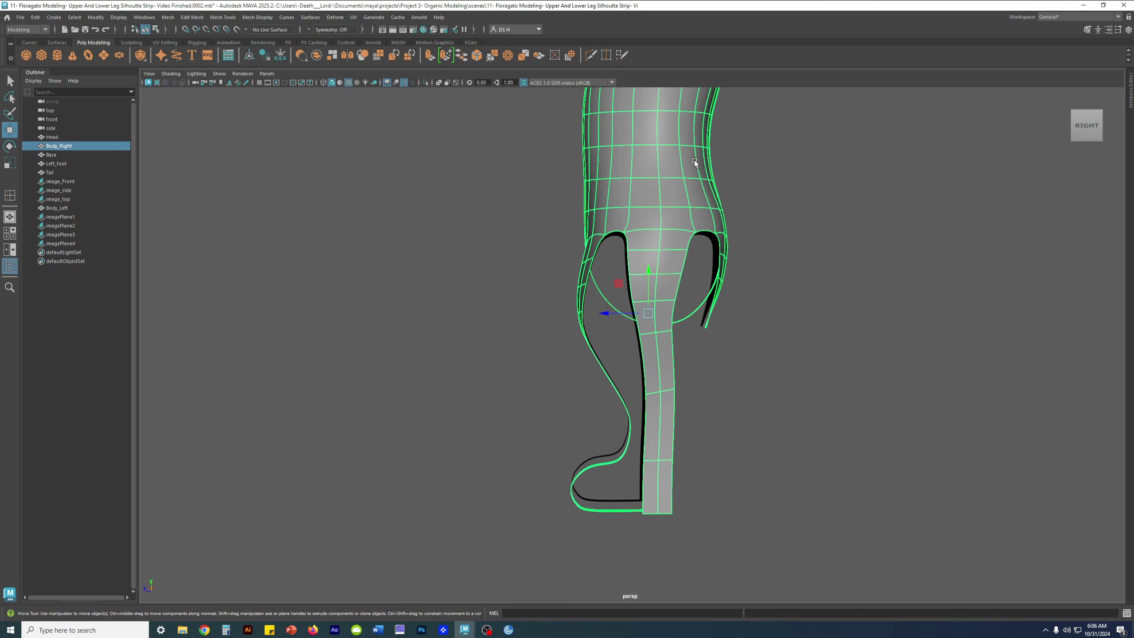
pyautogui.keyDown('alt'); pyautogui.moveTo(822, 304); pyautogui.dragTo(945, 301); pyautogui.keyUp('alt')
pyautogui.click(817, 325)
pyautogui.keyDown('alt'); pyautogui.moveTo(825, 321); pyautogui.dragTo(473, 293, button='right'); pyautogui.keyUp('alt')
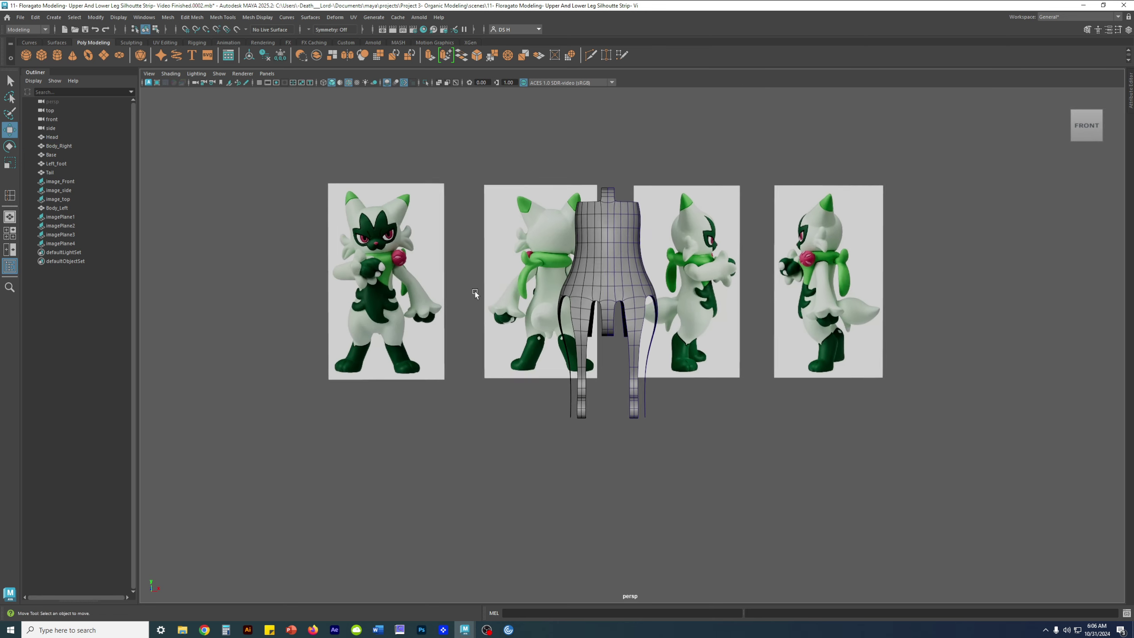
pyautogui.keyDown('alt'); pyautogui.moveTo(663, 320); pyautogui.dragTo(685, 307); pyautogui.keyUp('alt')
pyautogui.scroll(3, 700, 290)
pyautogui.click(633, 205)
pyautogui.moveTo(629, 204); pyautogui.dragTo(557, 197, button='right')
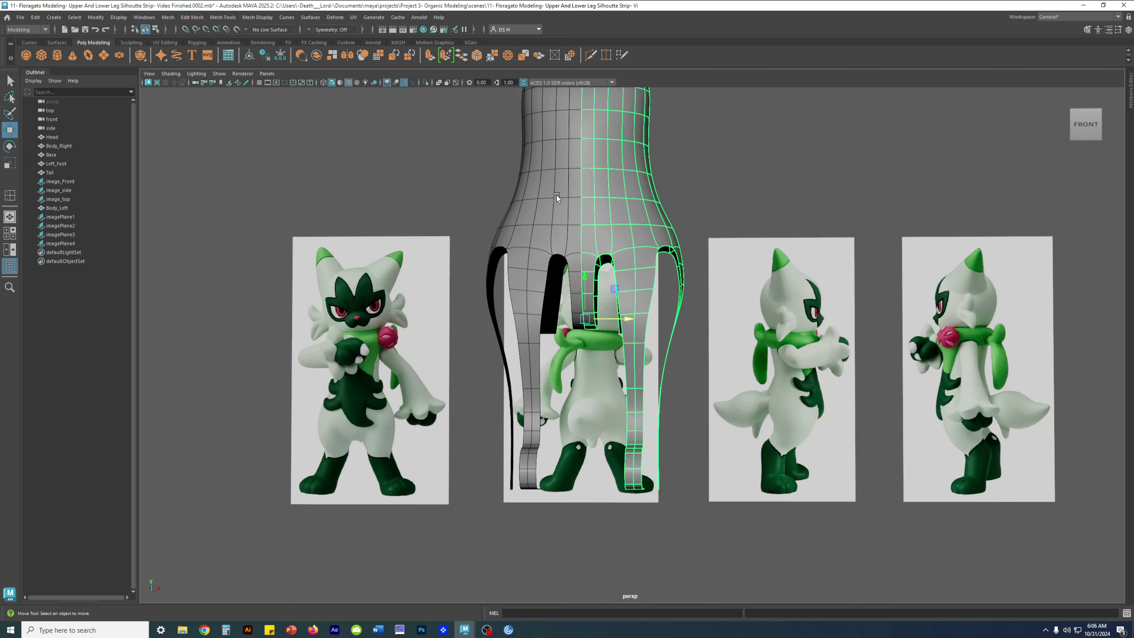
pyautogui.click(721, 329)
pyautogui.click(695, 239)
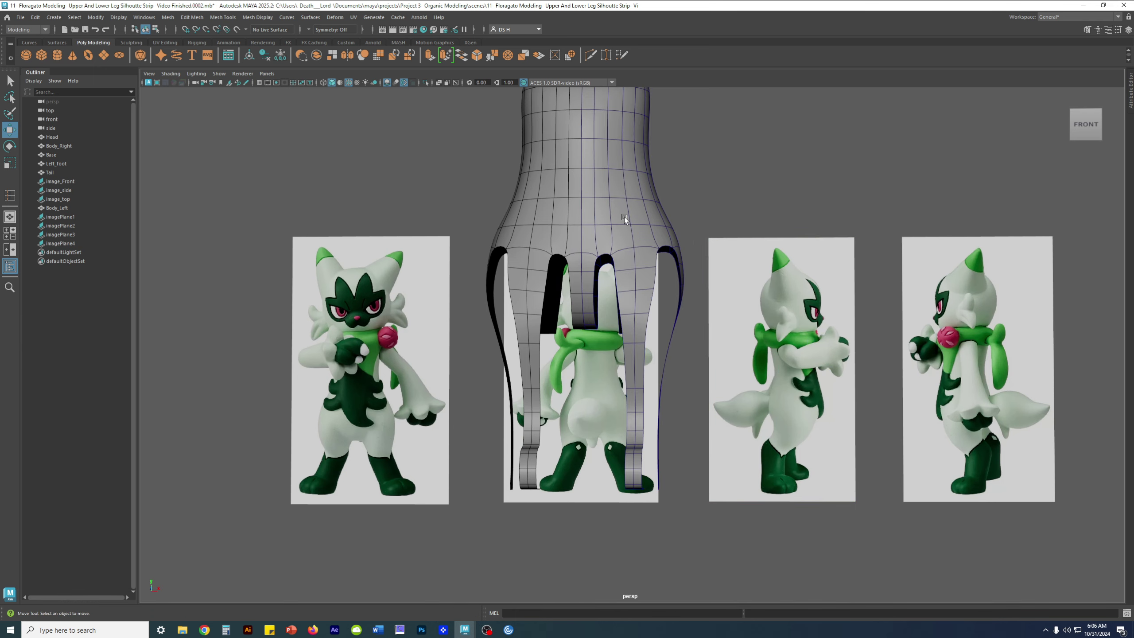
# In the front view, move the outer strip's upper thigh vertices slightly outward, fine-tune the row below and return to object selection.
pyautogui.click(625, 219)
pyautogui.press('F9')
pyautogui.scroll(5, 749, 305)
pyautogui.press('space')
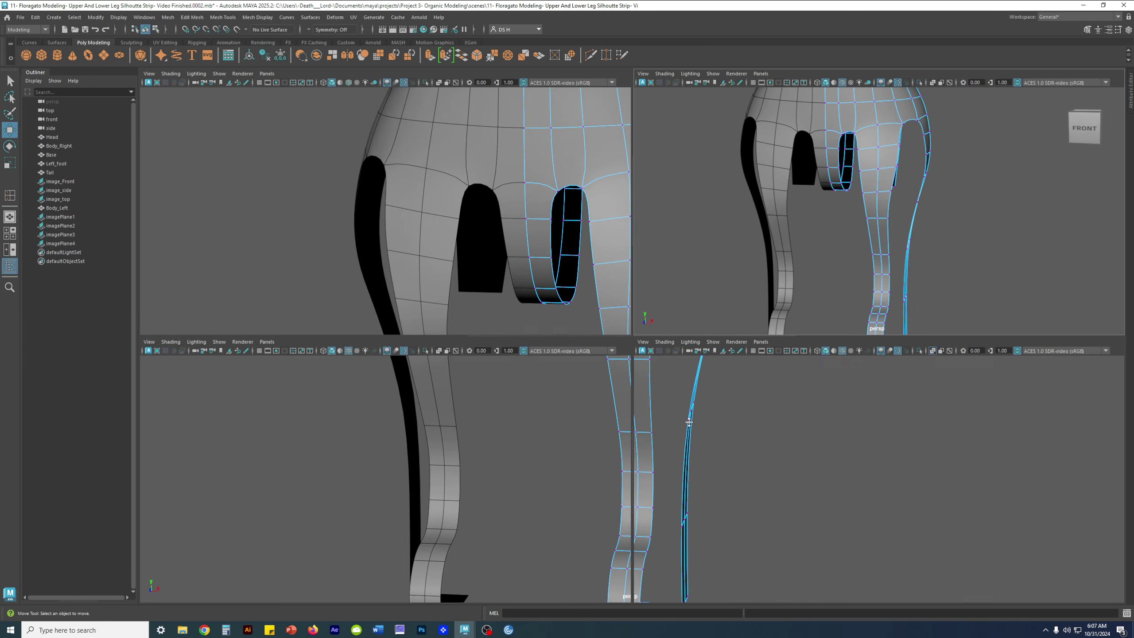
pyautogui.press('space')
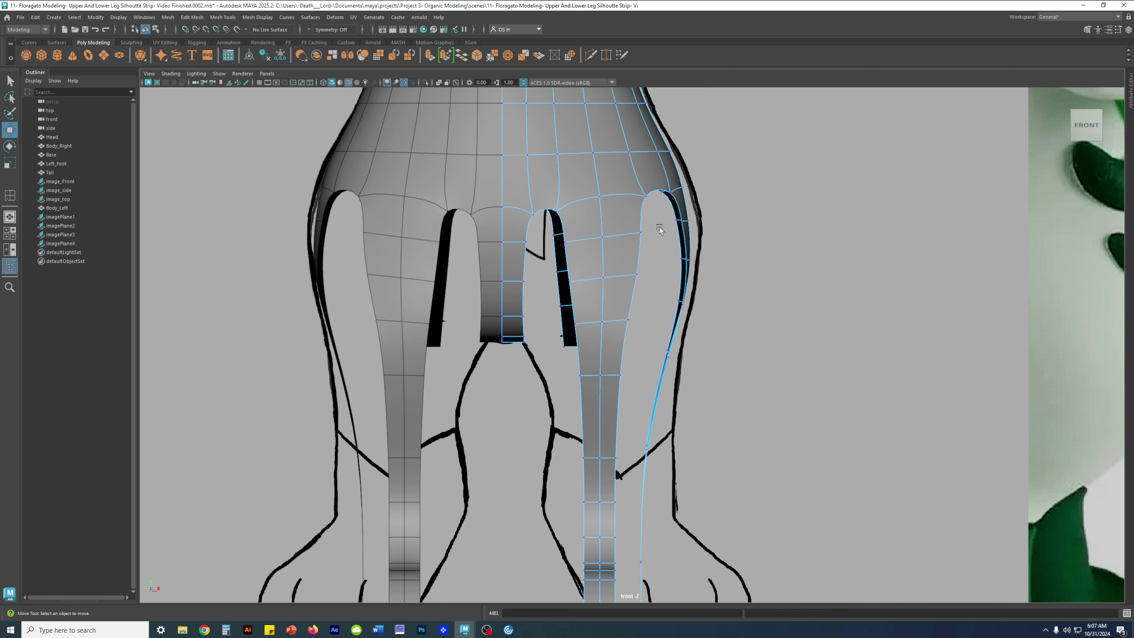
pyautogui.moveTo(661, 210); pyautogui.dragTo(726, 311)
pyautogui.moveTo(726, 262); pyautogui.dragTo(733, 260)
pyautogui.moveTo(711, 299)
pyautogui.mouseDown()
pyautogui.moveTo(667, 312)
pyautogui.moveTo(719, 300)
pyautogui.mouseUp()
pyautogui.moveTo(644, 329); pyautogui.dragTo(680, 382)
pyautogui.moveTo(710, 341); pyautogui.dragTo(708, 342)
pyautogui.click(810, 259)
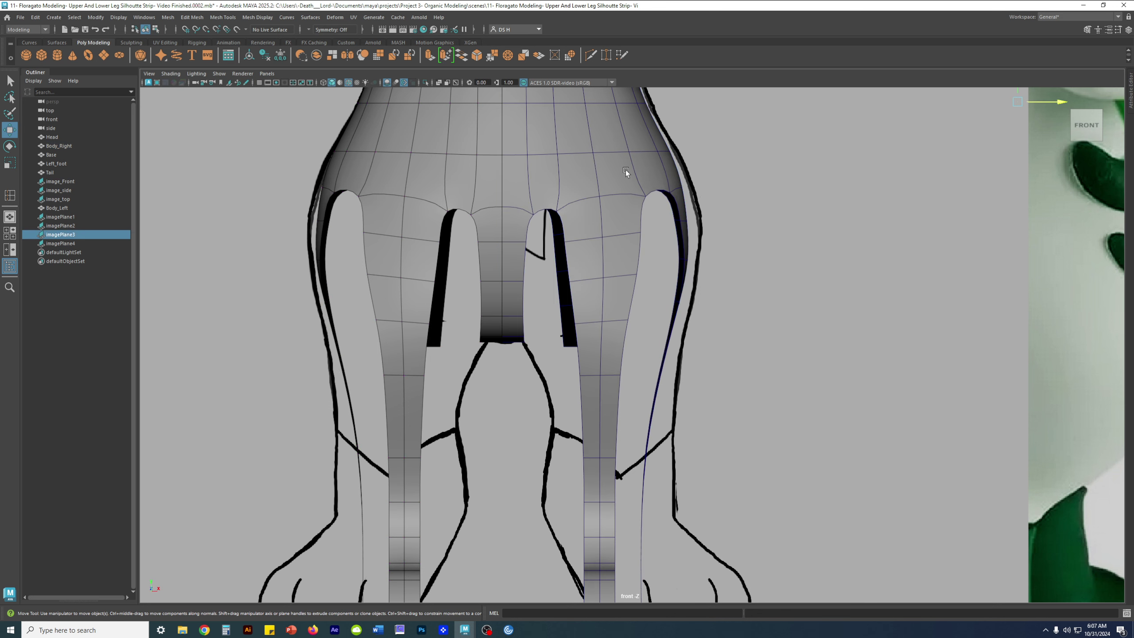
# Examine the smoothed leg strips in perspective from the back and front to check the thigh contours.
pyautogui.click(599, 218)
pyautogui.press('space')
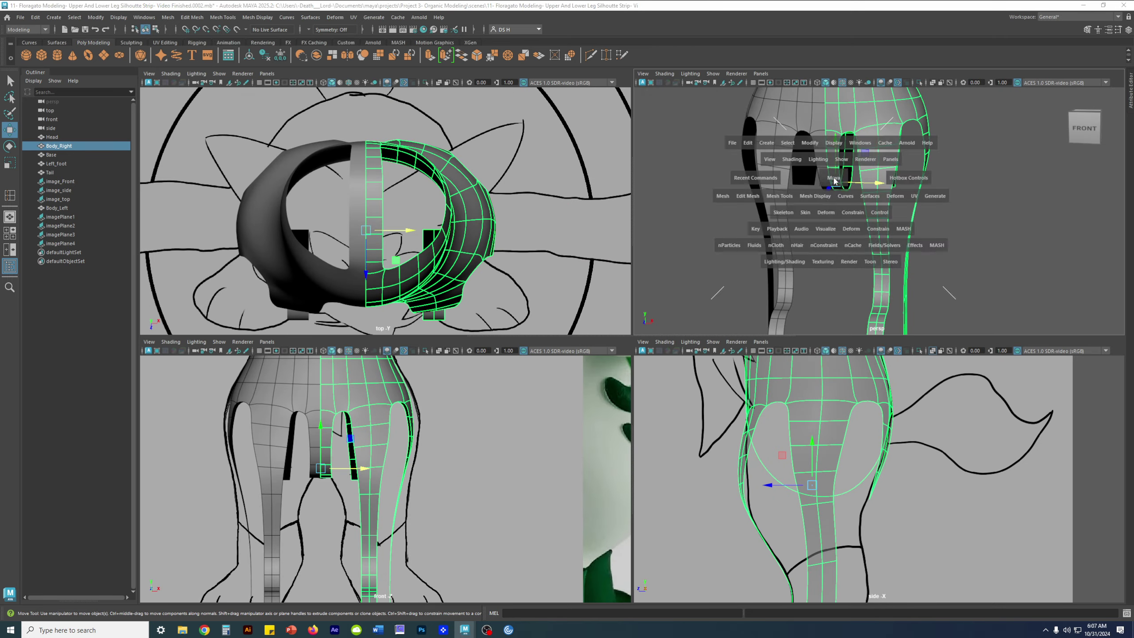
pyautogui.press('space')
pyautogui.click(902, 272)
pyautogui.keyDown('alt'); pyautogui.moveTo(902, 273); pyautogui.dragTo(670, 281); pyautogui.keyUp('alt')
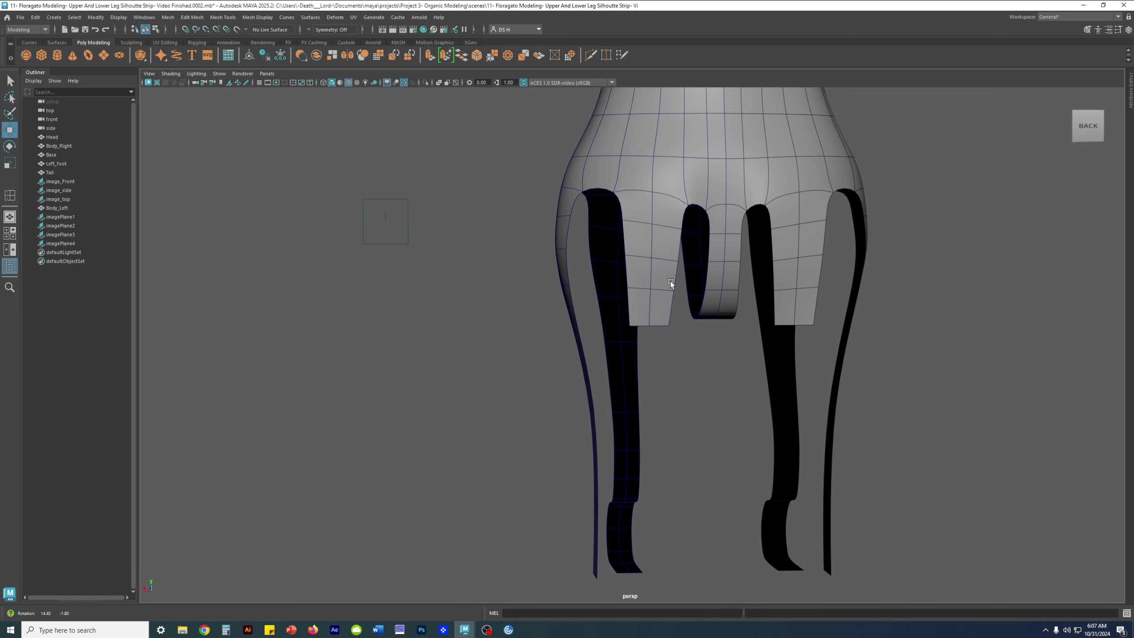
pyautogui.keyDown('alt'); pyautogui.moveTo(660, 177); pyautogui.dragTo(855, 222); pyautogui.keyUp('alt')
pyautogui.scroll(-3, 856, 222)
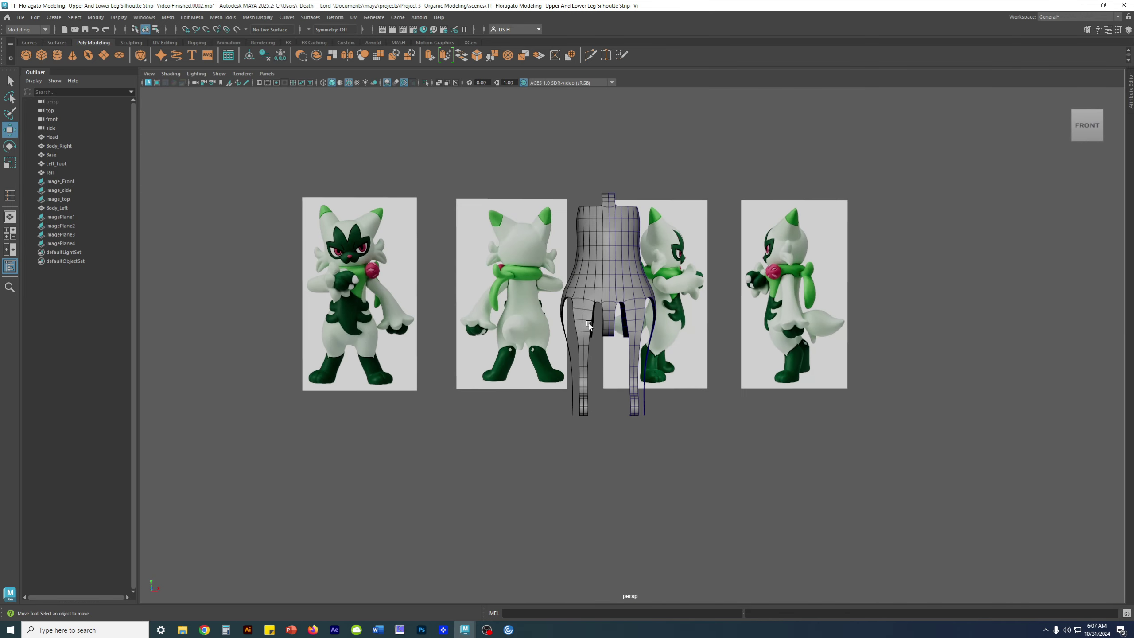
pyautogui.keyDown('alt'); pyautogui.moveTo(700, 318); pyautogui.dragTo(532, 301); pyautogui.keyUp('alt')
pyautogui.keyDown('alt'); pyautogui.moveTo(533, 302); pyautogui.dragTo(929, 348, button='right'); pyautogui.keyUp('alt')
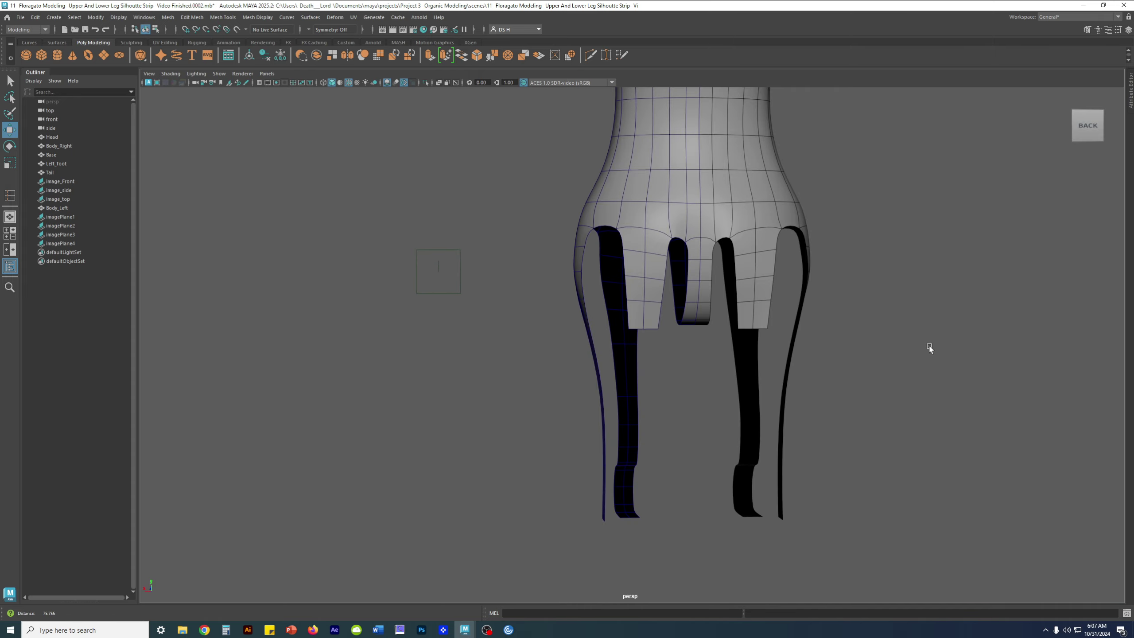
pyautogui.keyDown('alt'); pyautogui.moveTo(929, 348); pyautogui.dragTo(547, 283); pyautogui.keyUp('alt')
# Move the outer strip's vertex row just below the thigh slightly downward and return to object selection.
pyautogui.click(487, 278)
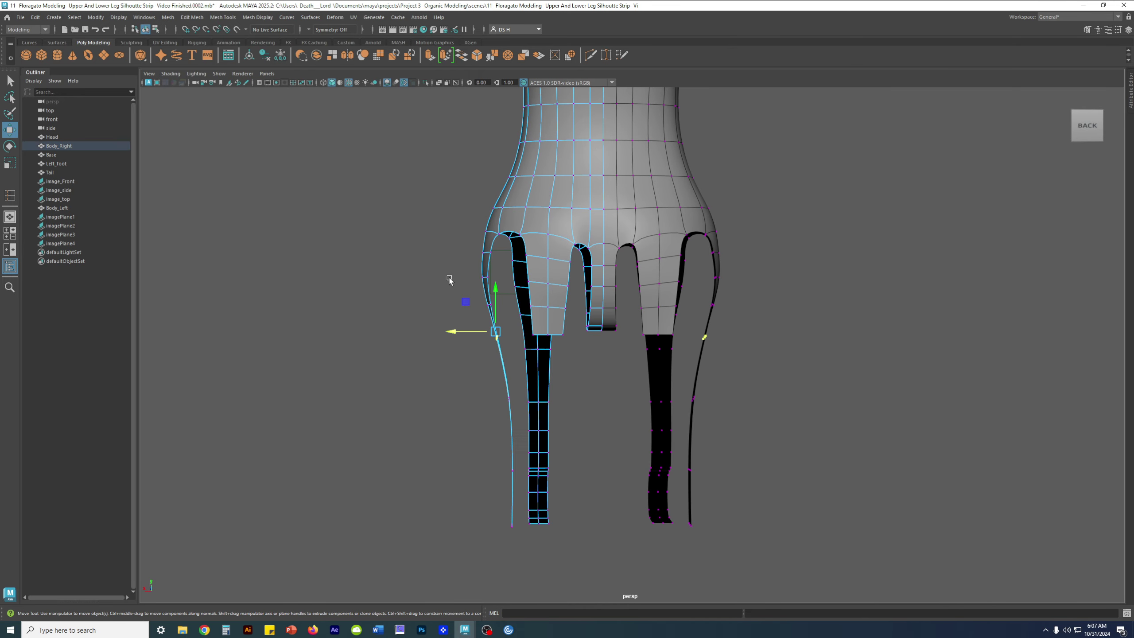
pyautogui.moveTo(448, 265); pyautogui.dragTo(466, 333)
pyautogui.keyDown('alt'); pyautogui.moveTo(458, 335); pyautogui.dragTo(661, 328); pyautogui.keyUp('alt')
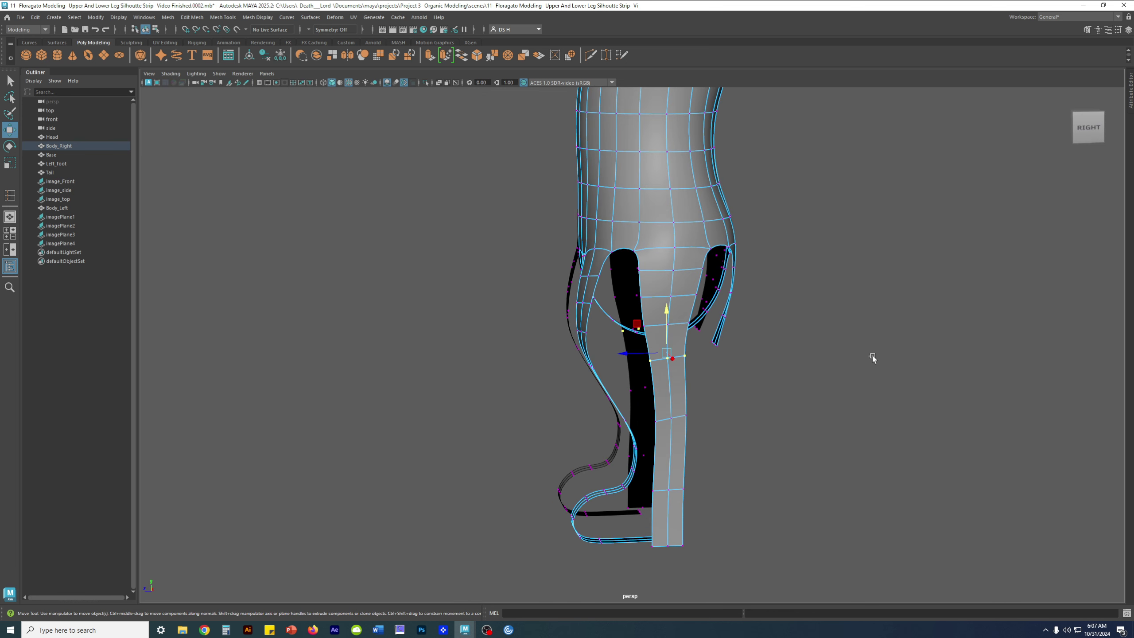
pyautogui.click(870, 357)
pyautogui.moveTo(710, 230); pyautogui.dragTo(746, 195, button='right')
# Examine the smoothed body and leg strips in perspective from the front, both sides and below.
pyautogui.click(796, 290)
pyautogui.keyDown('alt'); pyautogui.moveTo(796, 294); pyautogui.dragTo(923, 268); pyautogui.keyUp('alt')
pyautogui.keyDown('alt'); pyautogui.moveTo(803, 309); pyautogui.dragTo(709, 309, button='right'); pyautogui.keyUp('alt')
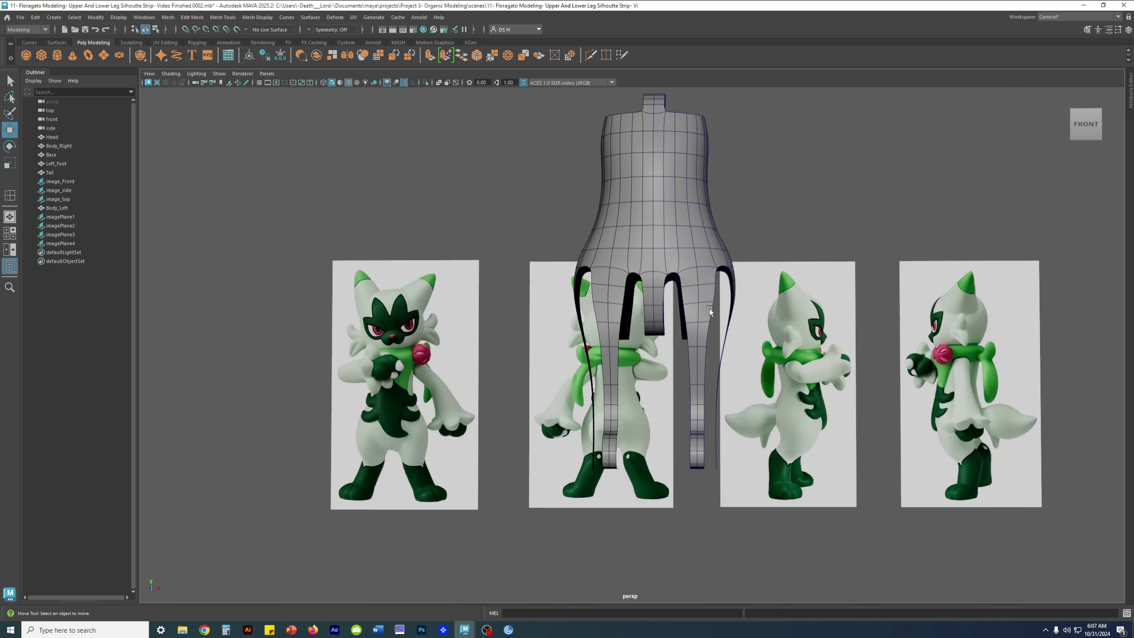
pyautogui.keyDown('alt'); pyautogui.moveTo(703, 271); pyautogui.dragTo(699, 289, button='middle'); pyautogui.keyUp('alt')
pyautogui.click(689, 315)
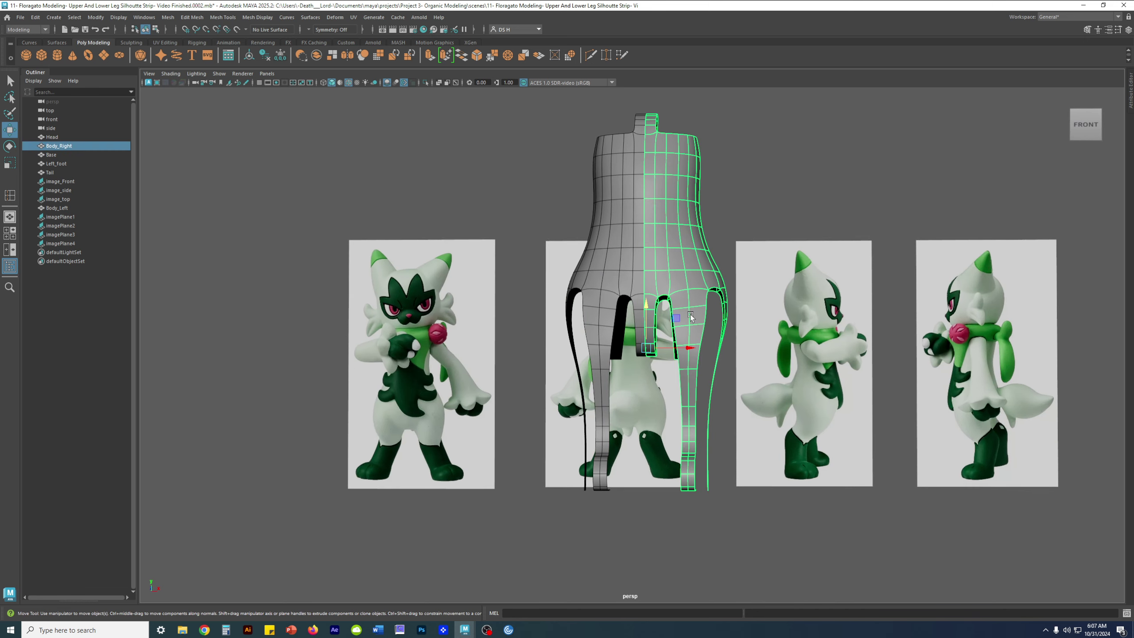
pyautogui.click(798, 213)
pyautogui.keyDown('alt'); pyautogui.moveTo(797, 213); pyautogui.dragTo(507, 275); pyautogui.keyUp('alt')
pyautogui.keyDown('alt'); pyautogui.moveTo(570, 370); pyautogui.dragTo(551, 353); pyautogui.keyUp('alt')
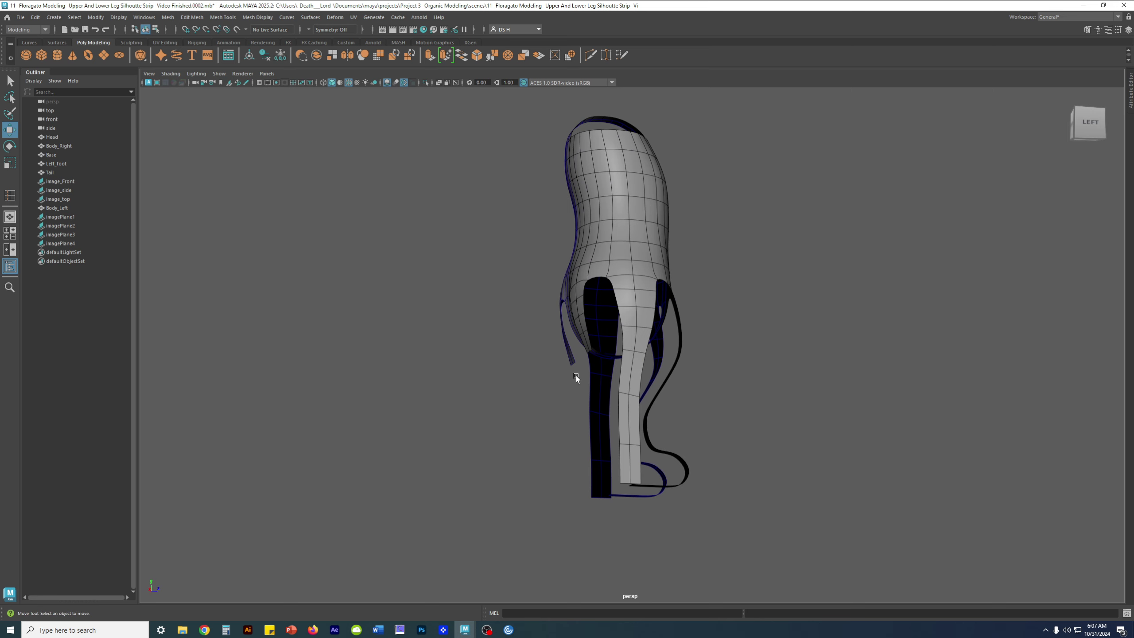
pyautogui.keyDown('alt'); pyautogui.moveTo(574, 466); pyautogui.dragTo(776, 488); pyautogui.keyUp('alt')
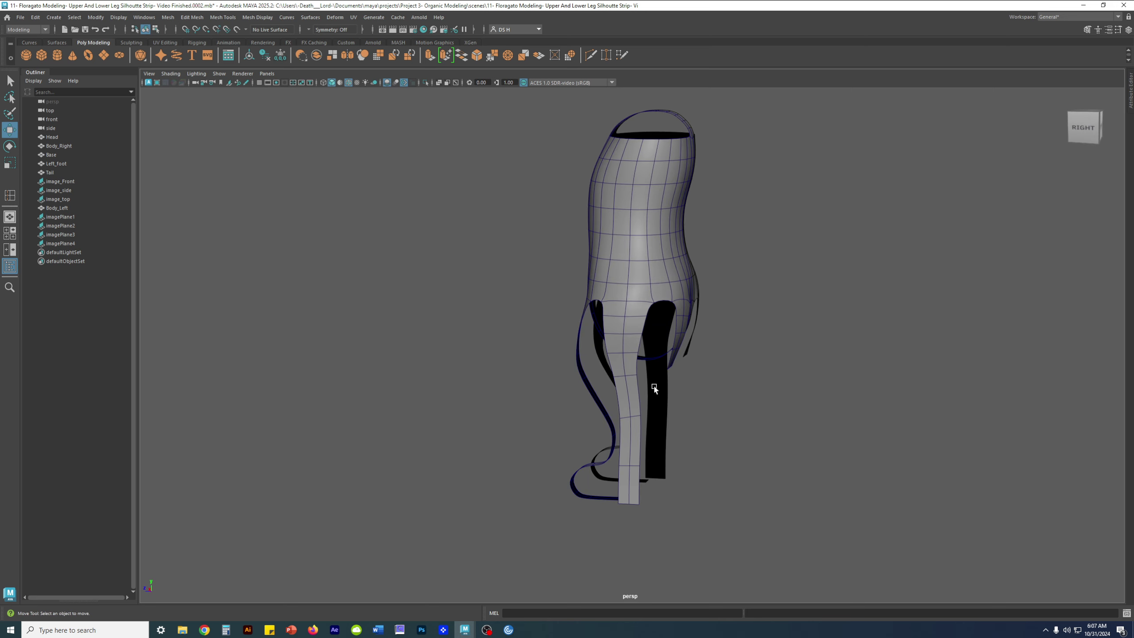
pyautogui.keyDown('alt'); pyautogui.moveTo(627, 491); pyautogui.dragTo(616, 376); pyautogui.keyUp('alt')
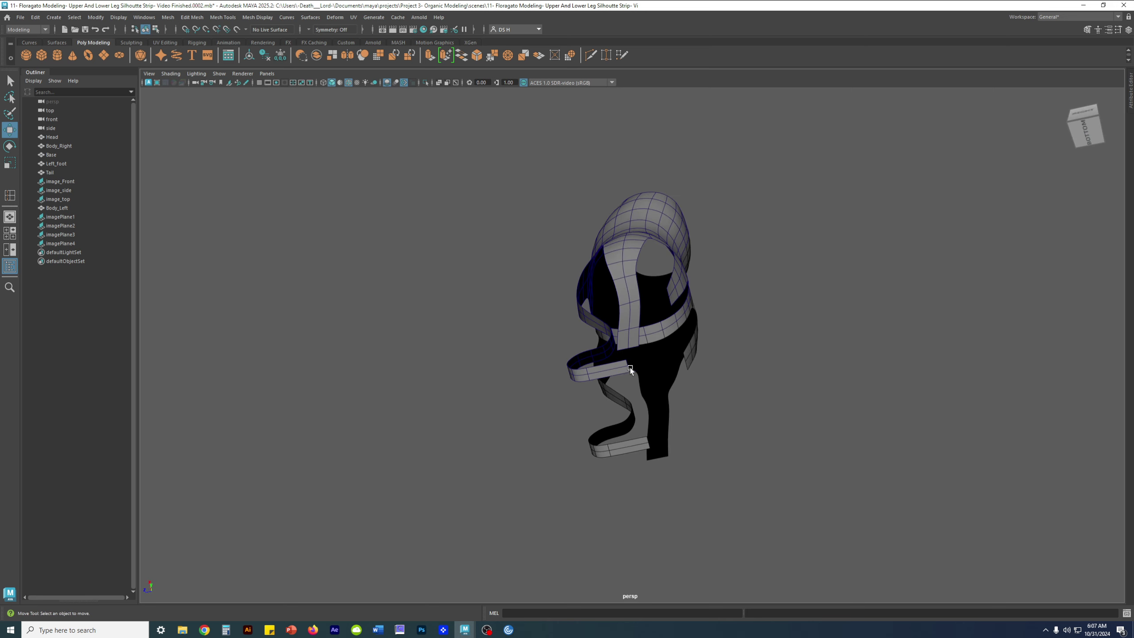